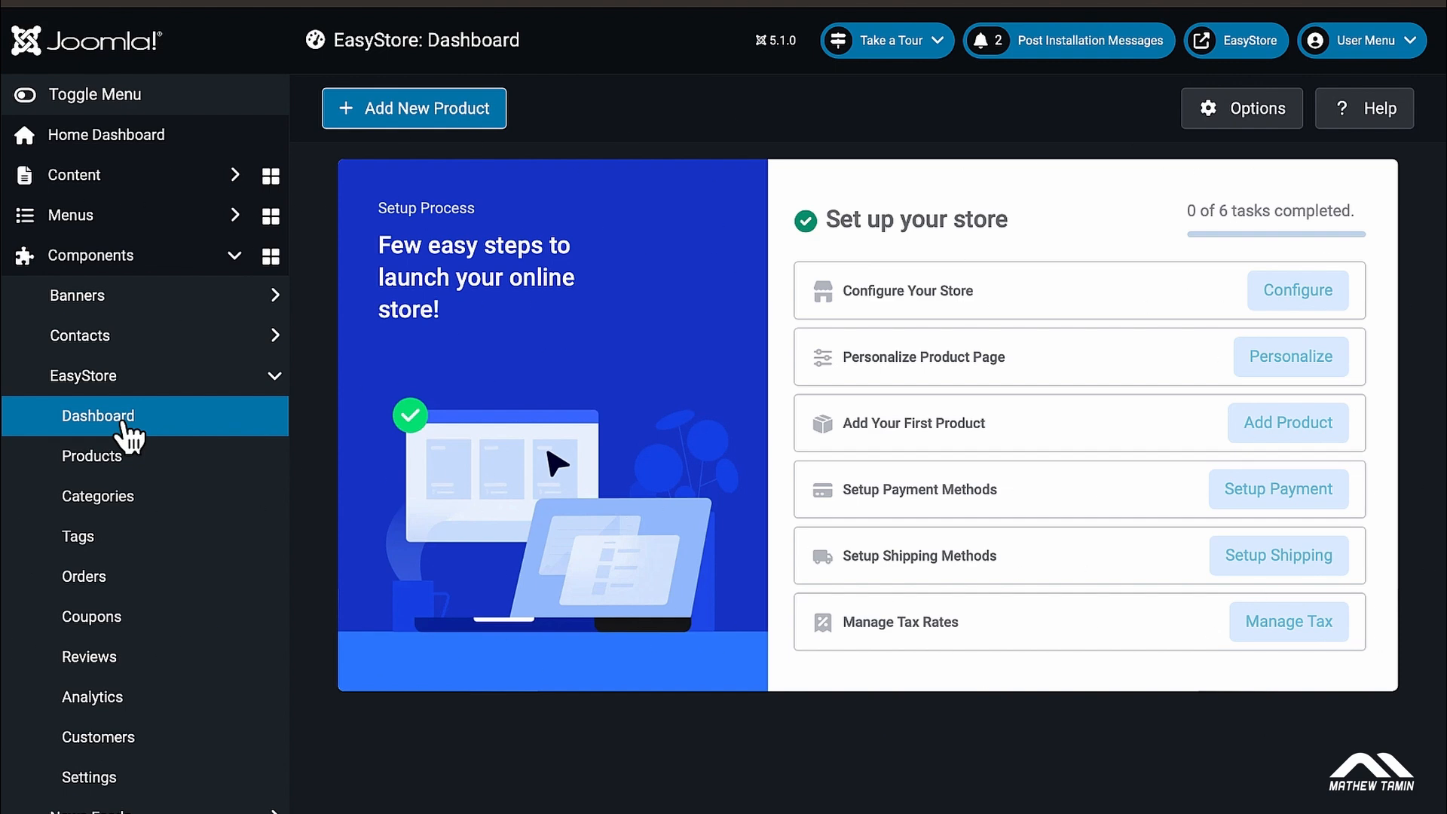
scroll(124, 433, "down", 2)
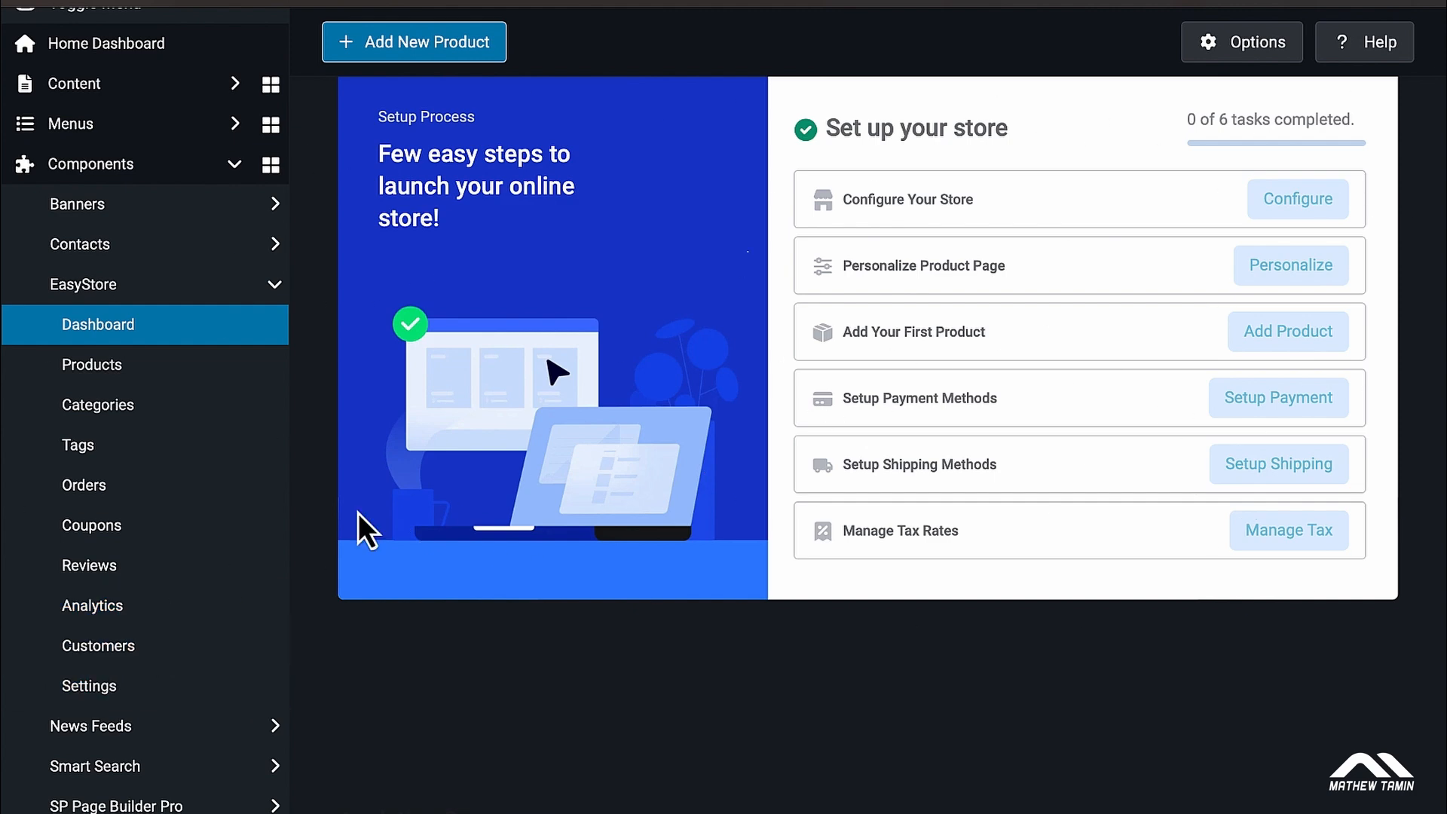
scroll(362, 527, "up", 2)
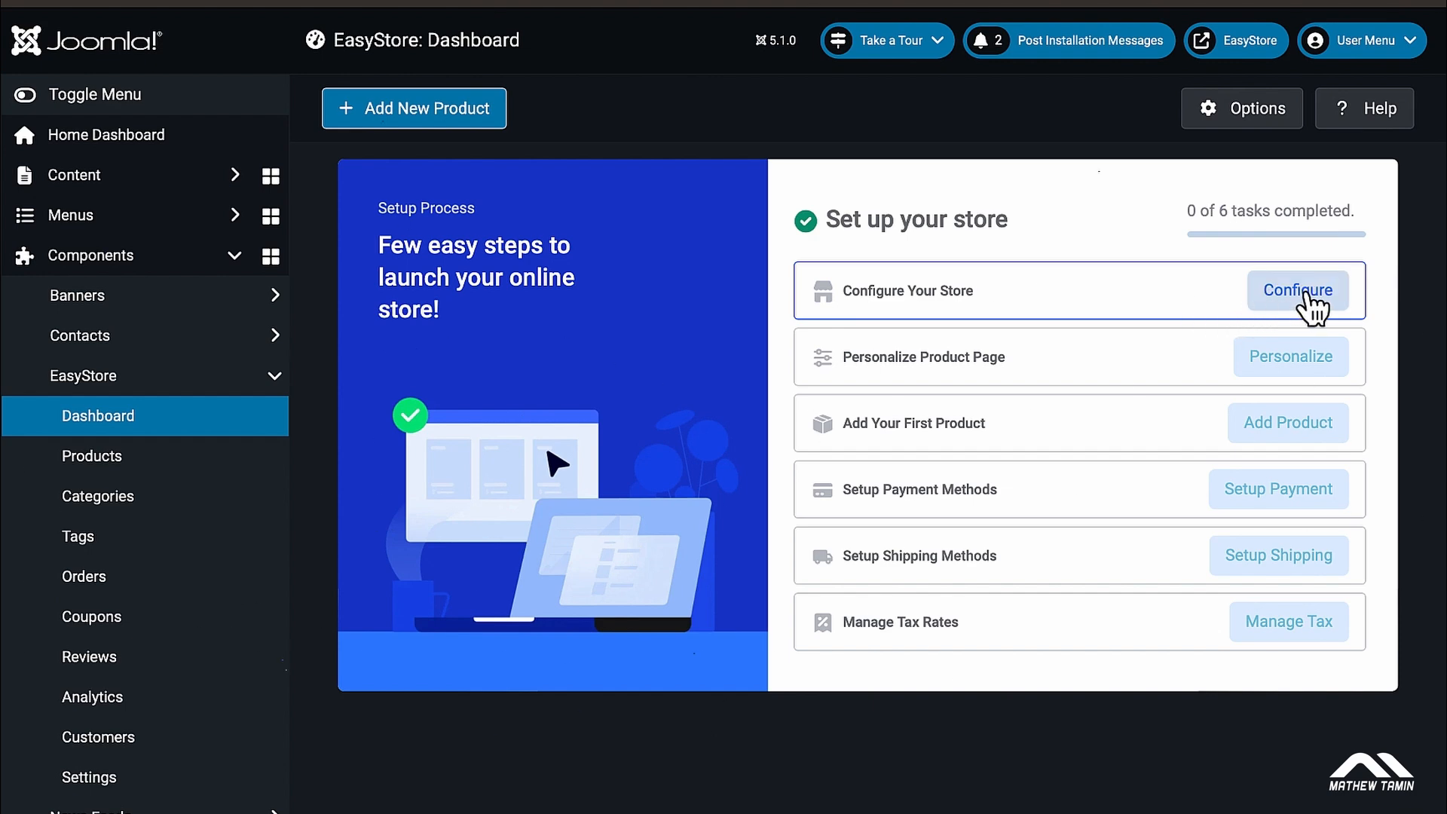
Step: Open the store configuration and turn Dark Mode off for a light admin theme
left_click(1310, 302)
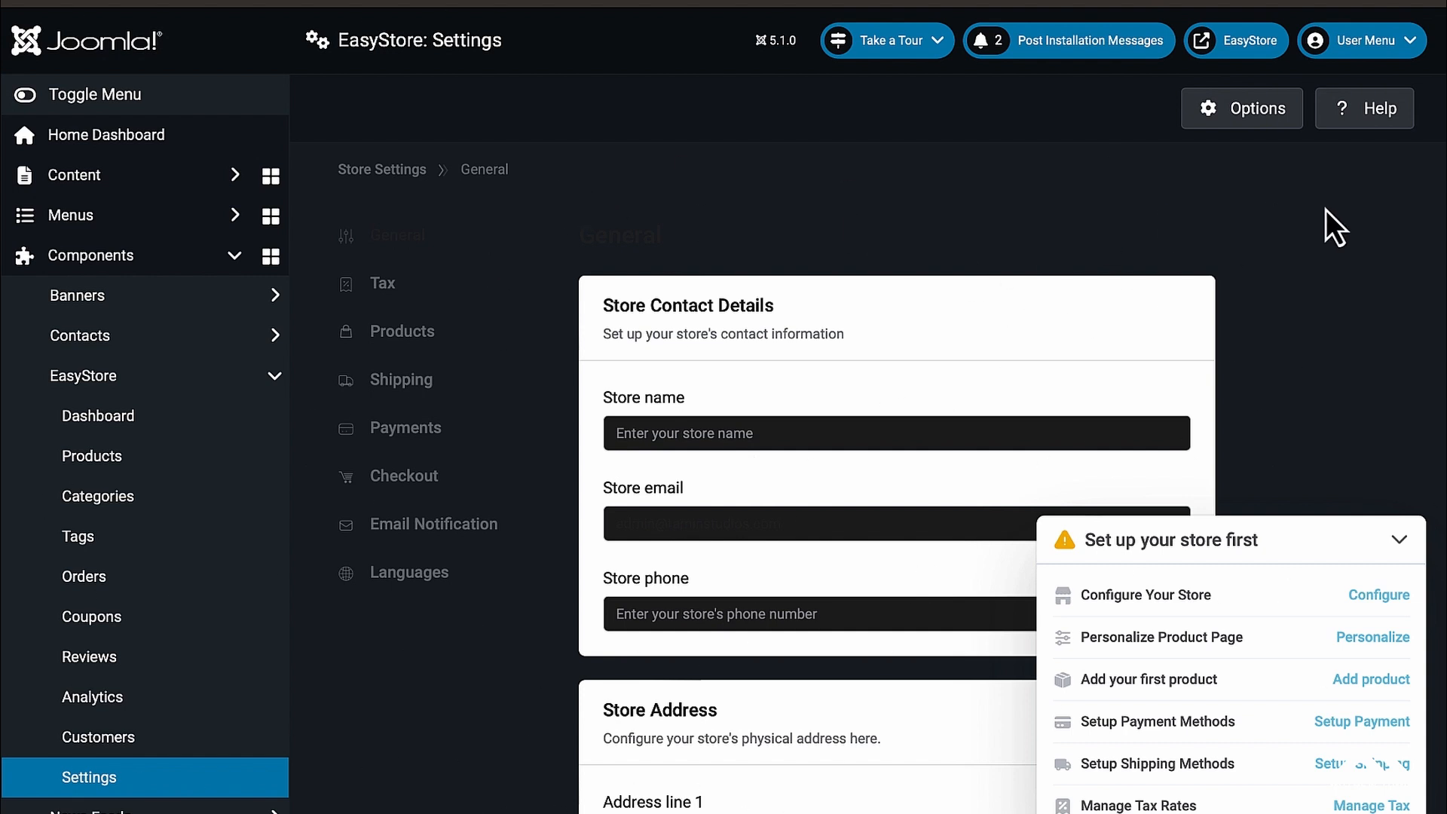
left_click(1410, 47)
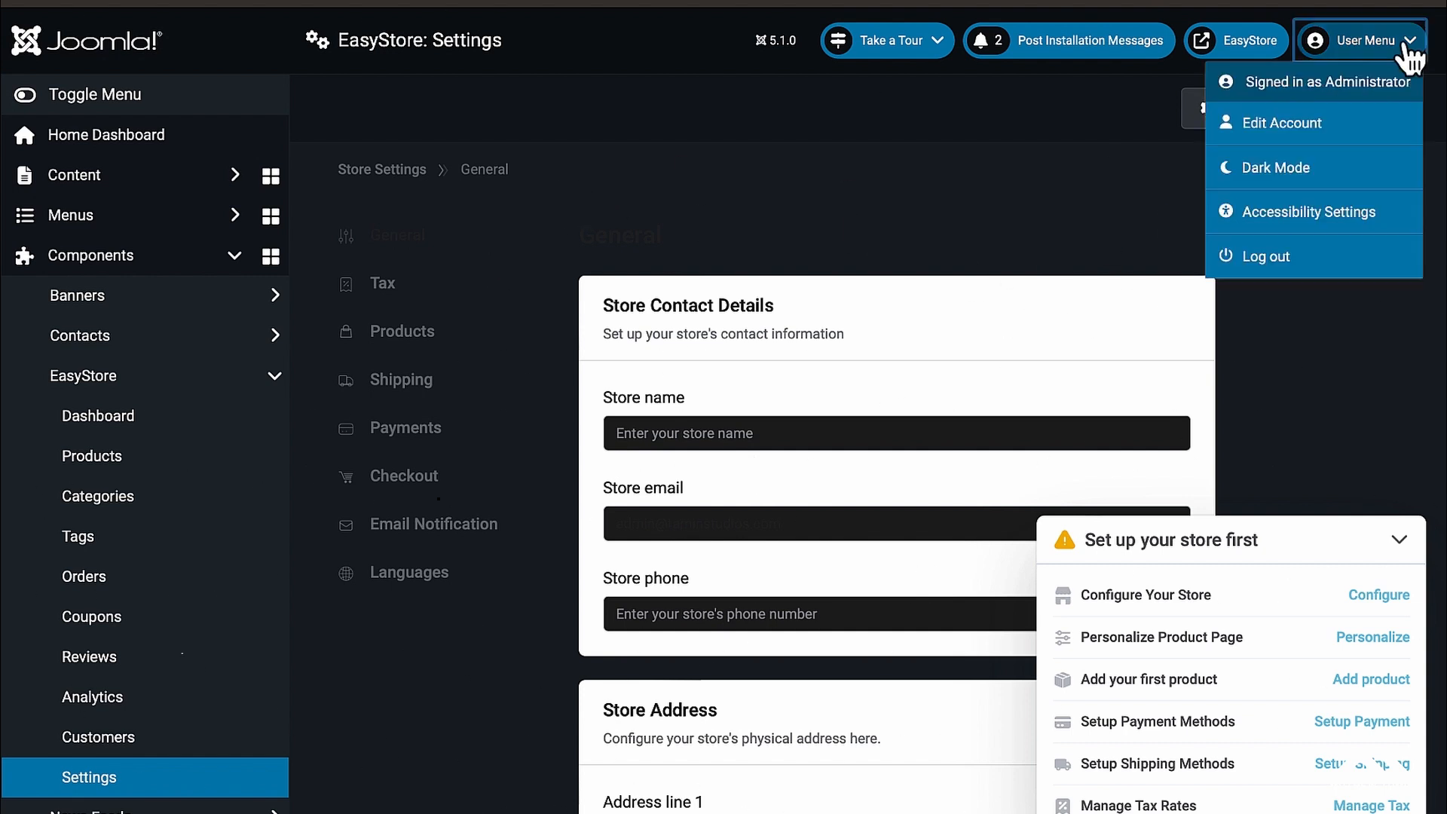
left_click(1313, 175)
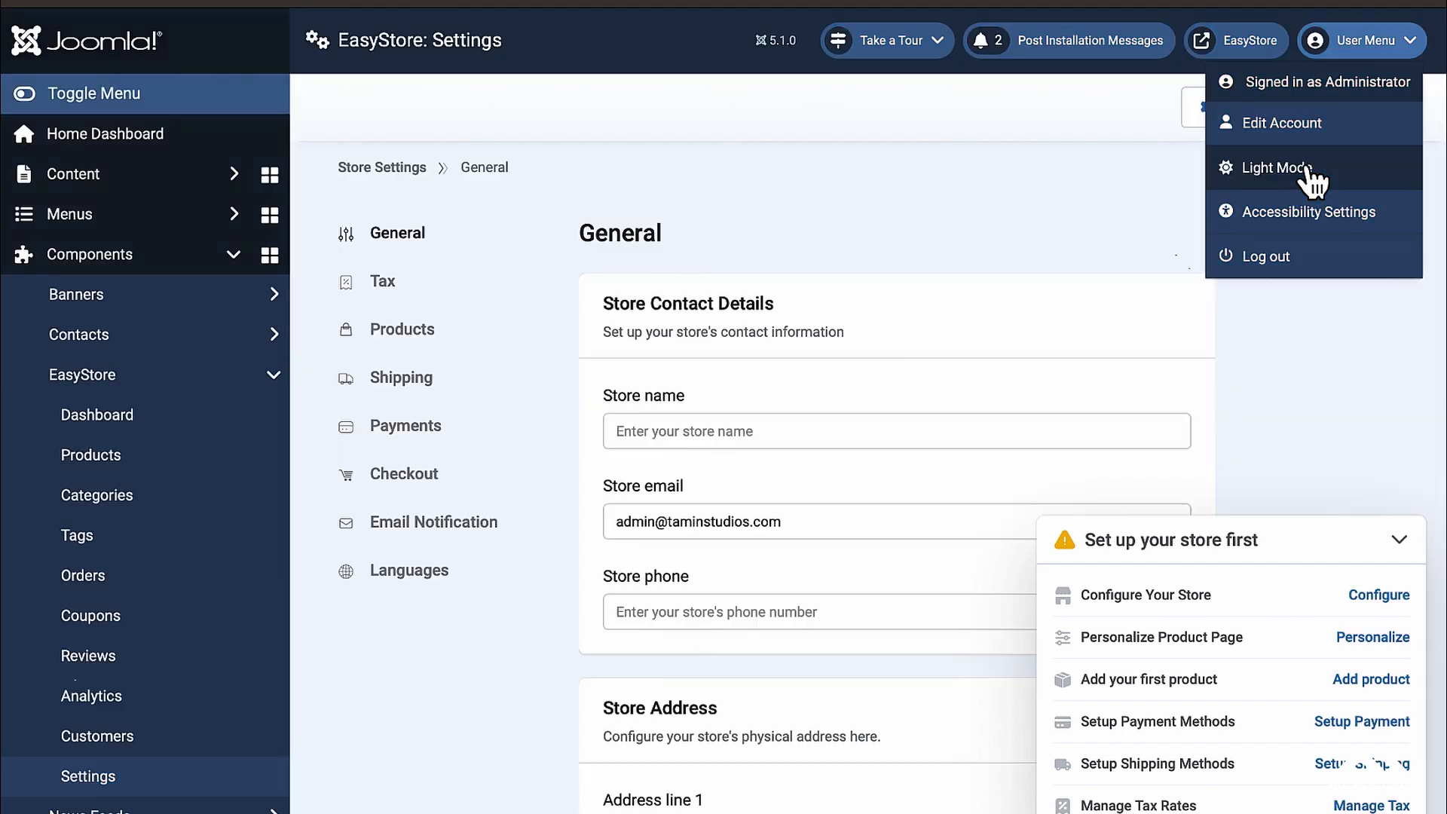
Step: Enter 'EasyStore' as the store name
left_click(1015, 243)
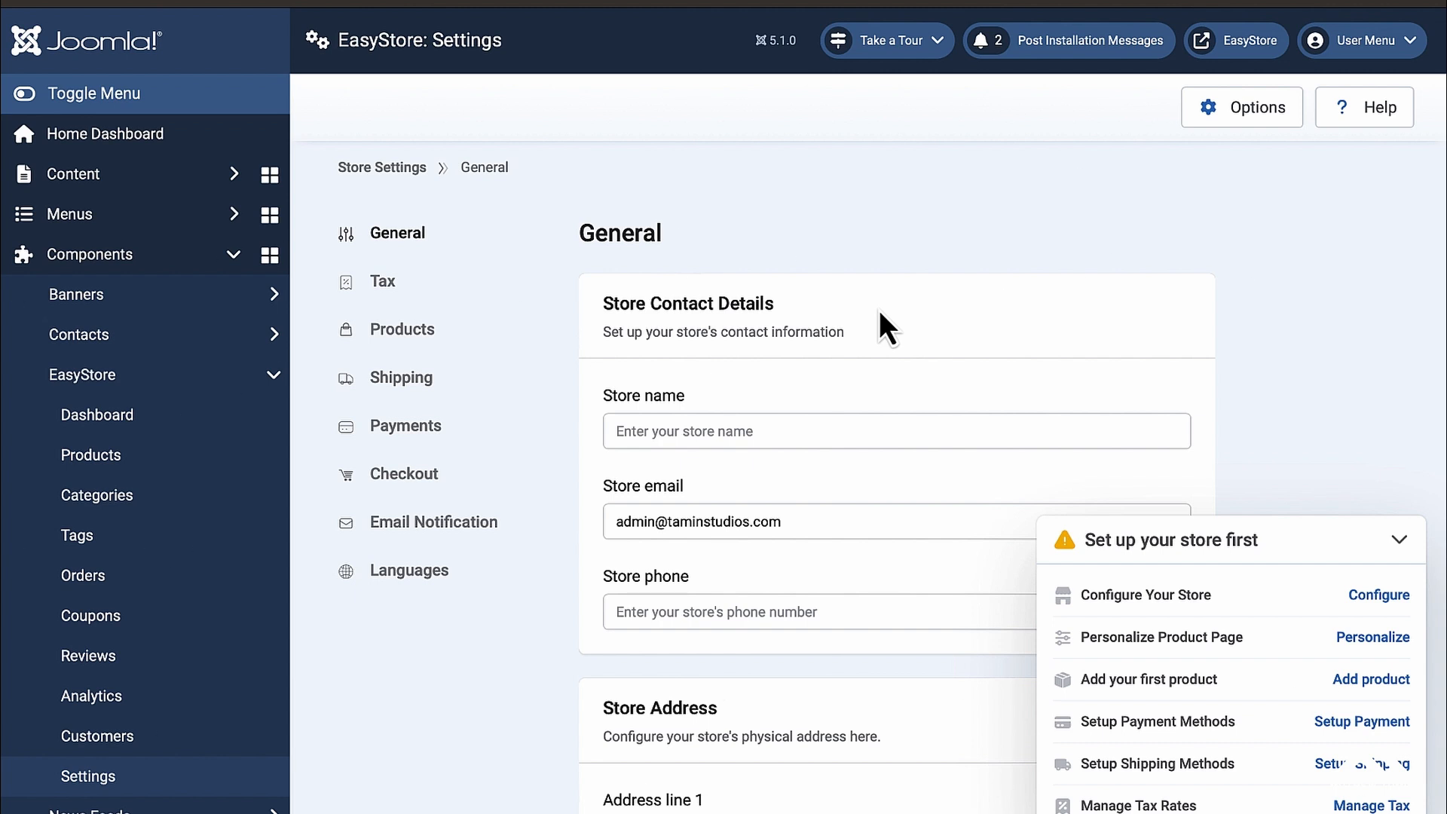
scroll(879, 309, "down", 5)
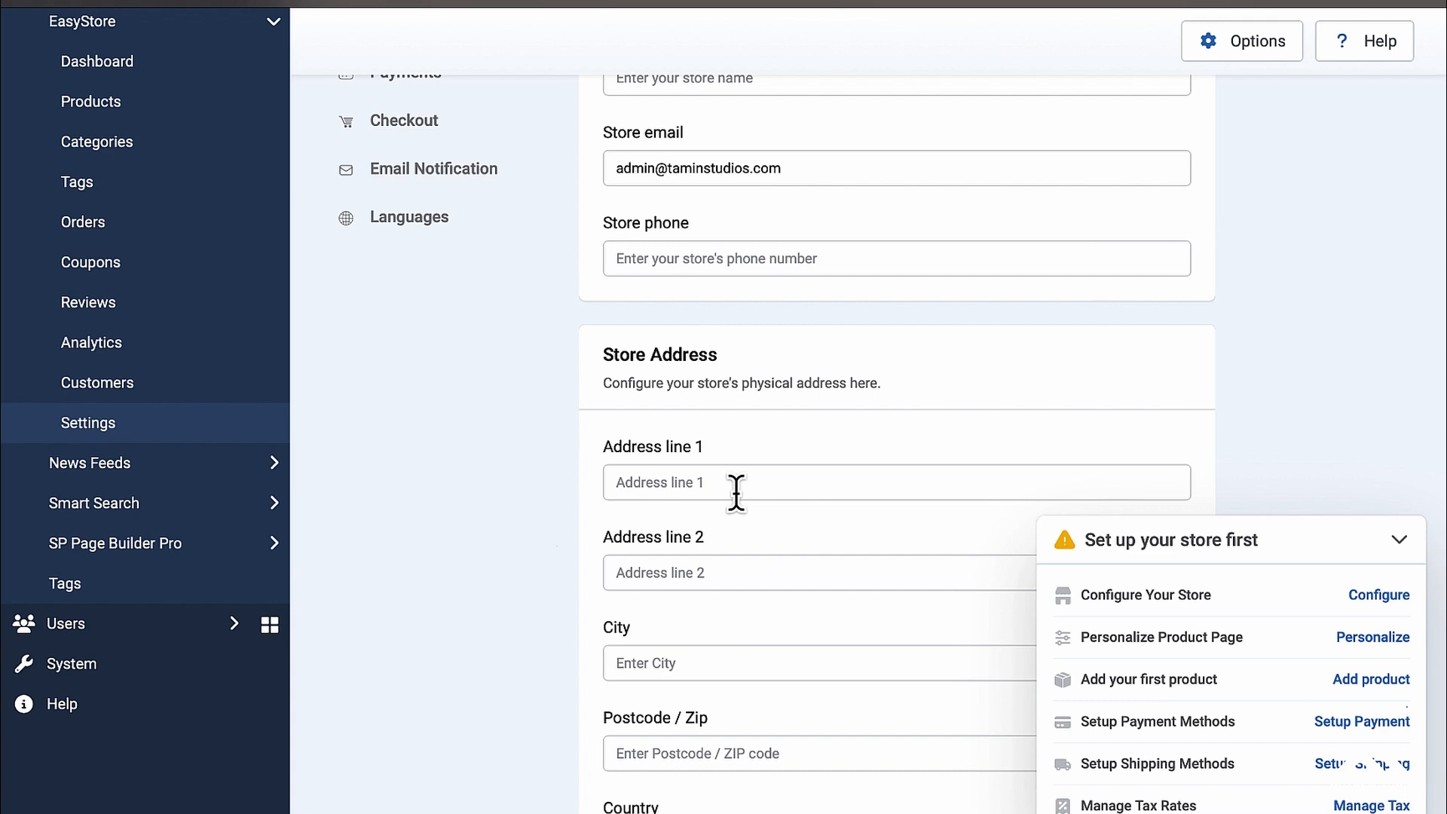
scroll(737, 492, "up", 5)
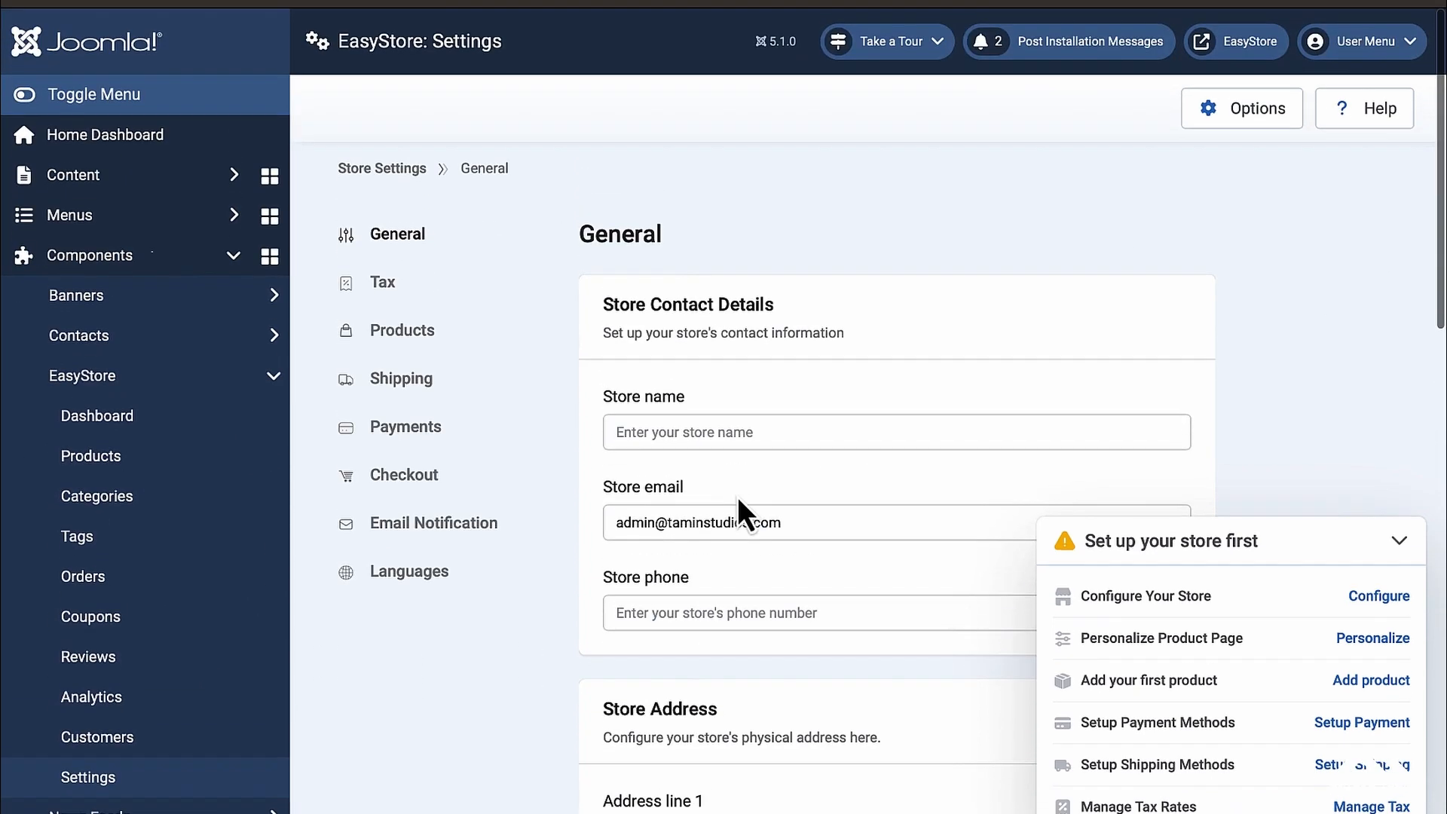
left_click(733, 431)
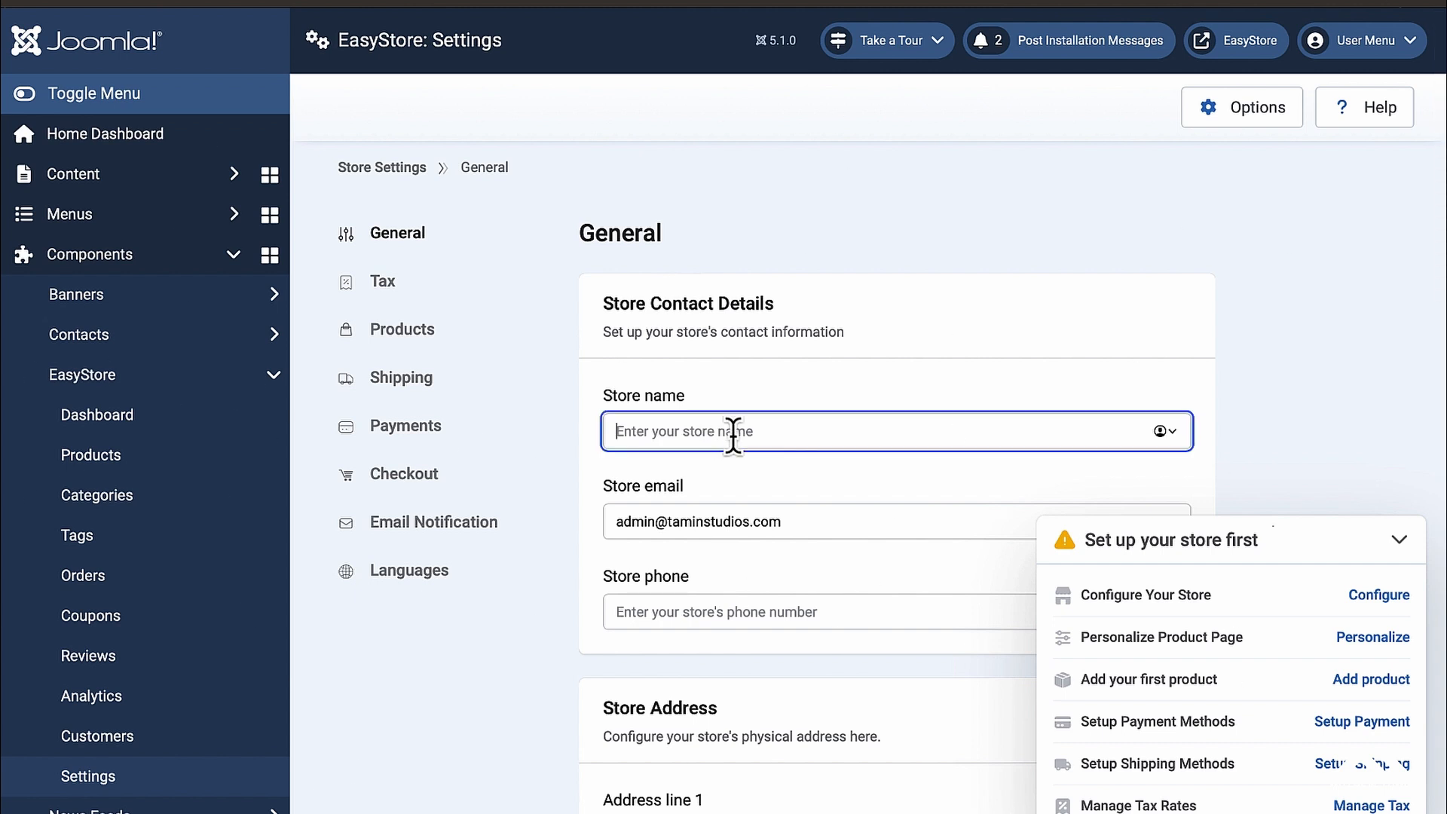
type("EasyStore")
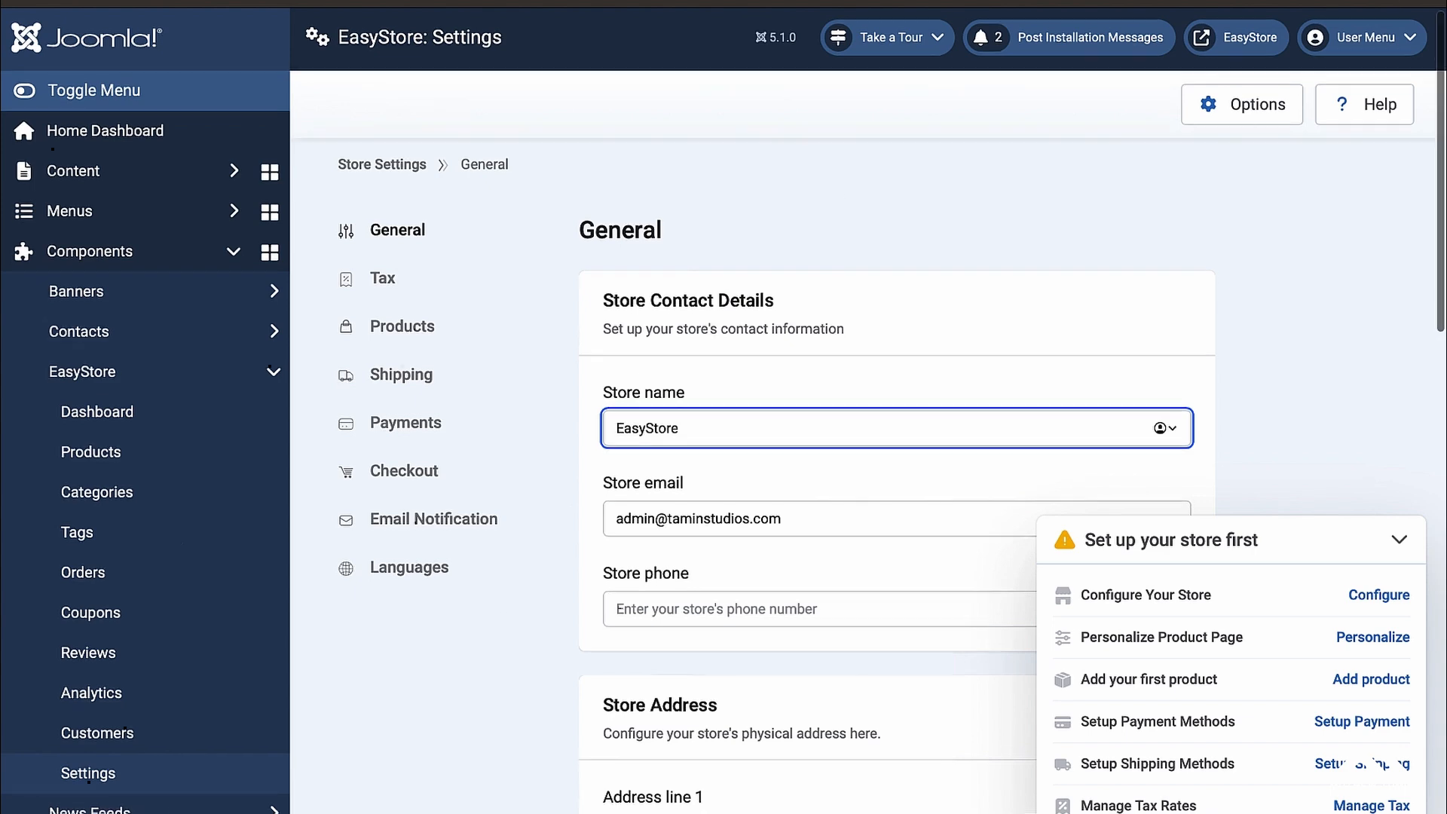
Step: Go over the phone field, address and General Options sections further down the form
scroll(540, 400, "down", 1)
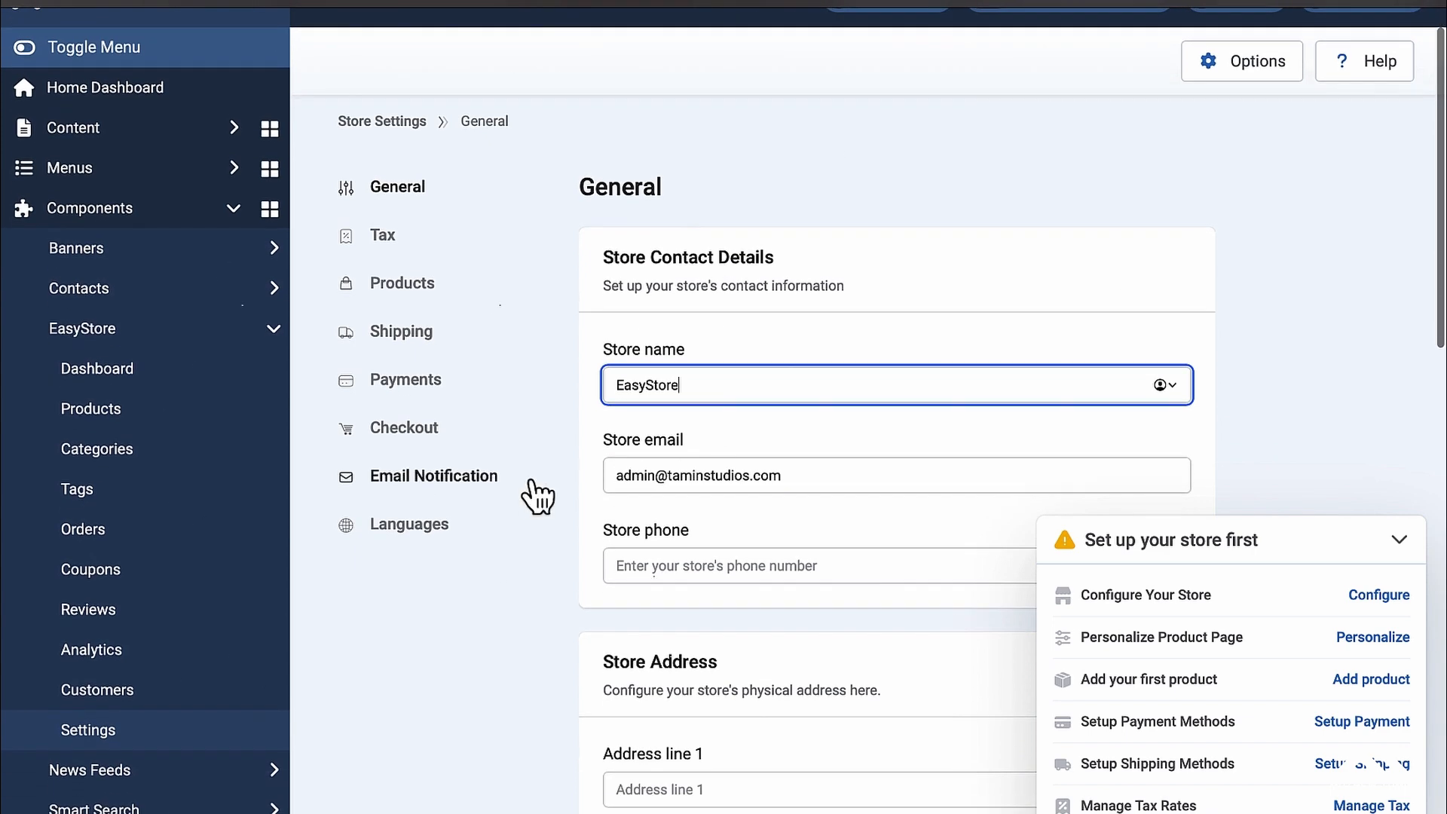
scroll(727, 501, "down", 2)
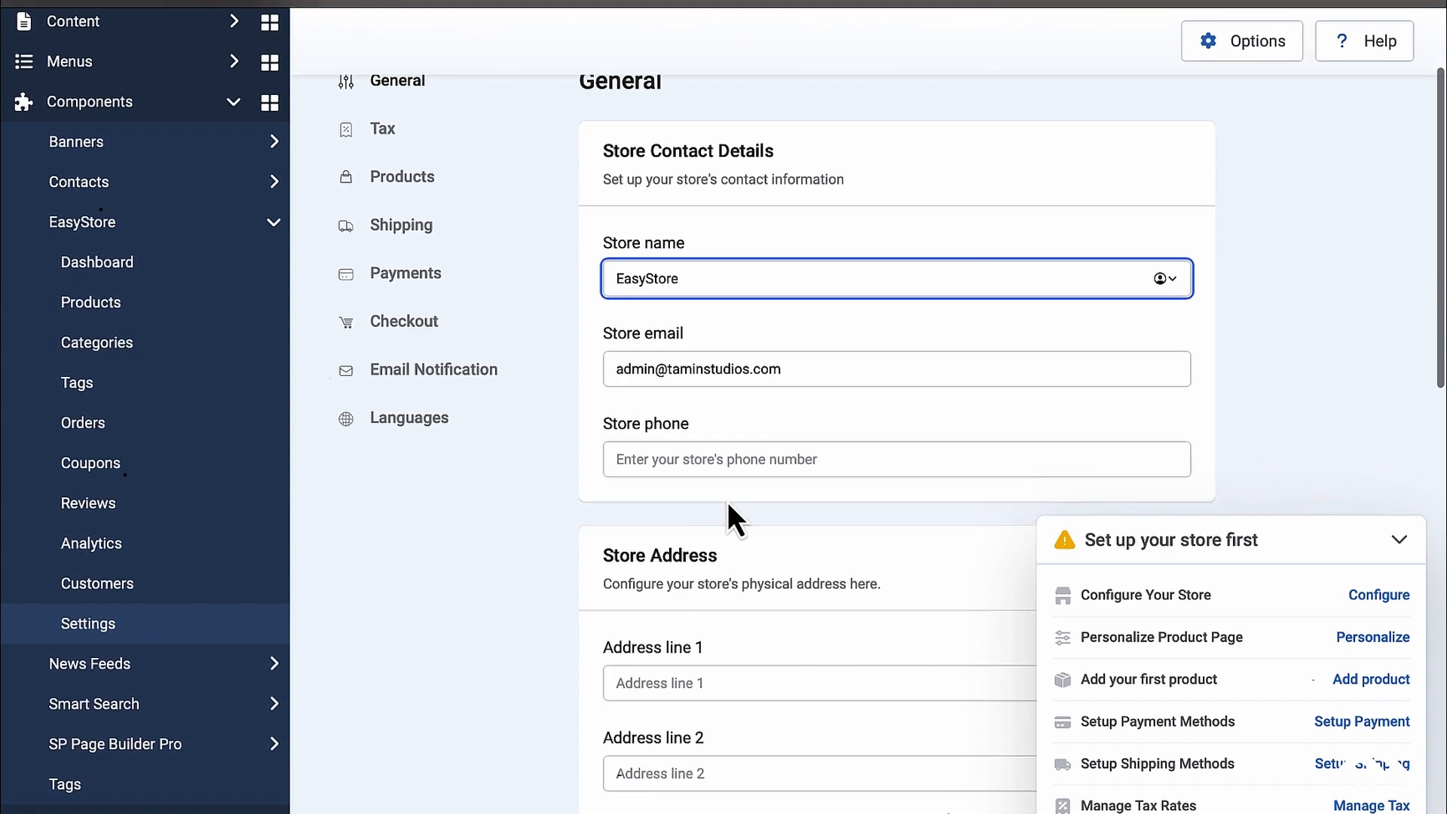
left_click(774, 460)
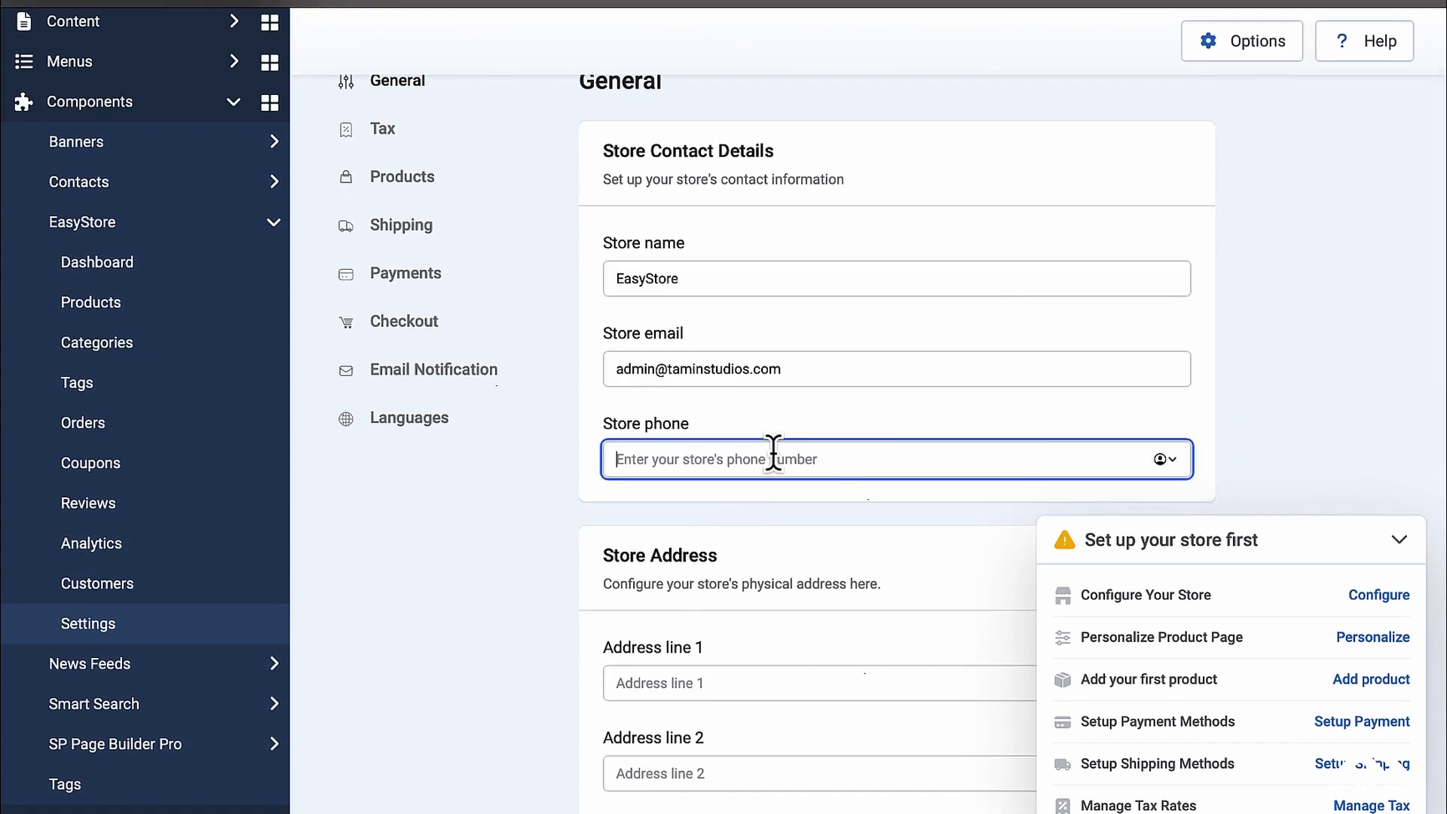
scroll(775, 453, "down", 5)
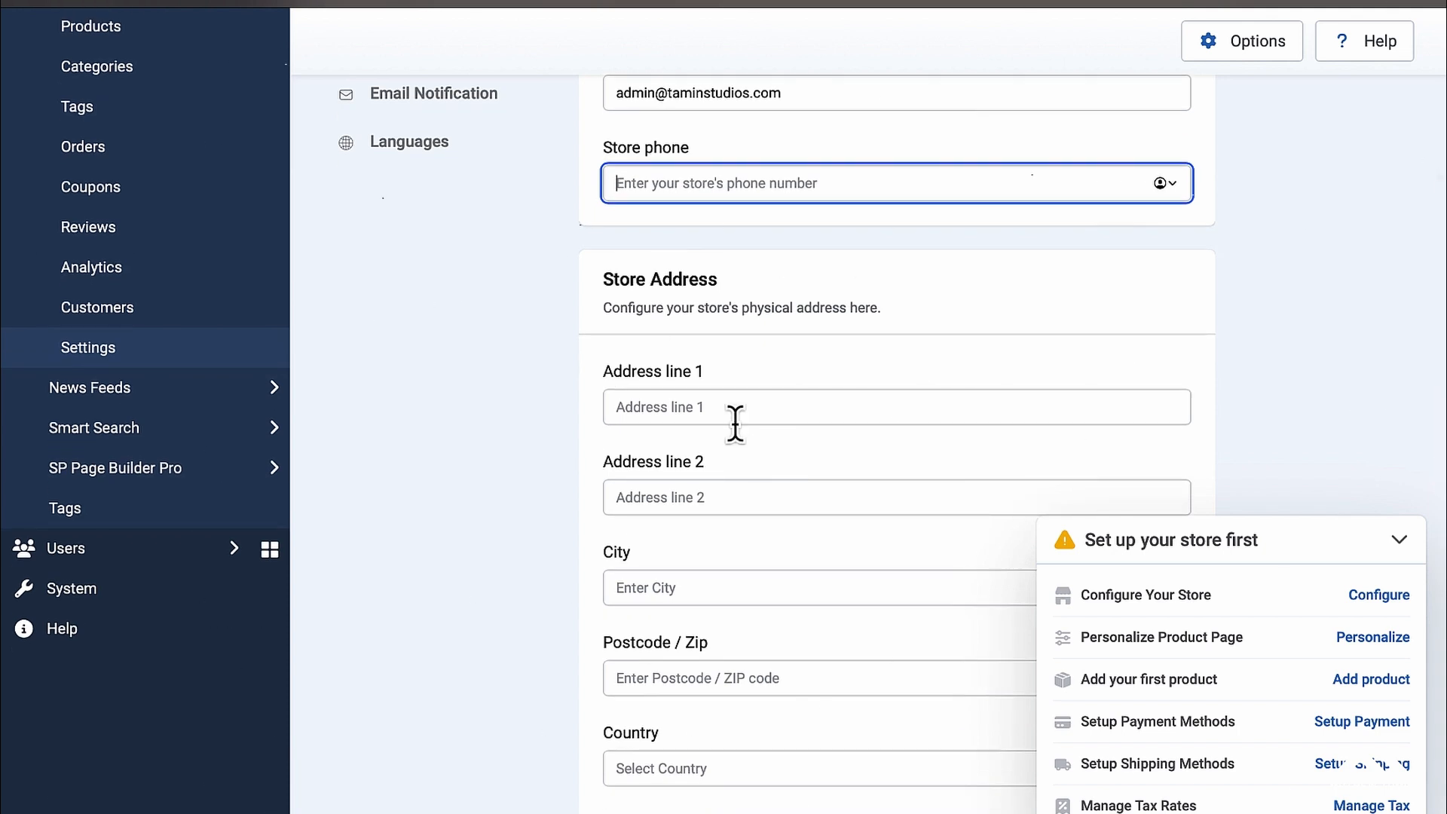
scroll(736, 424, "down", 5)
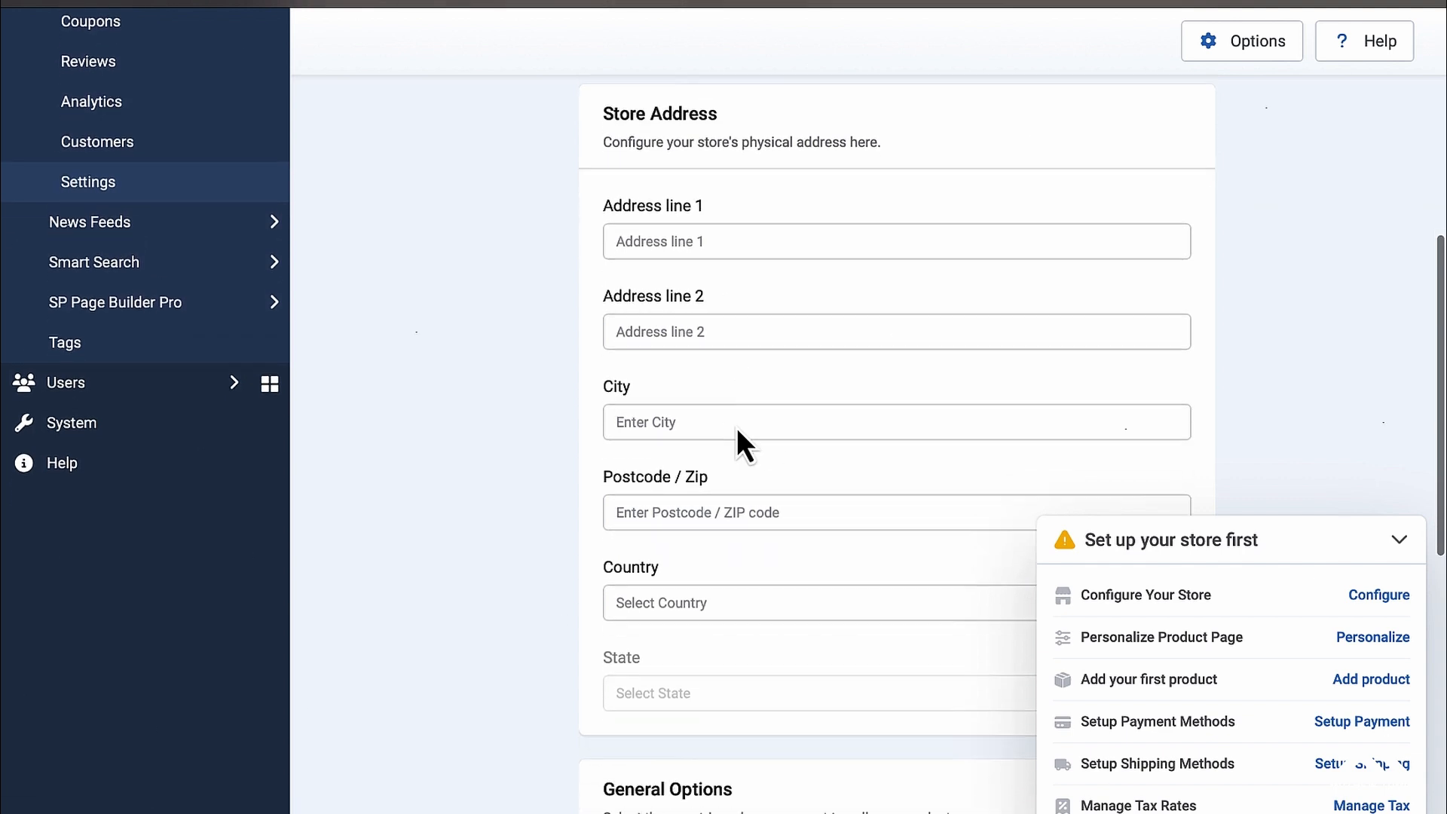
scroll(735, 427, "down", 4)
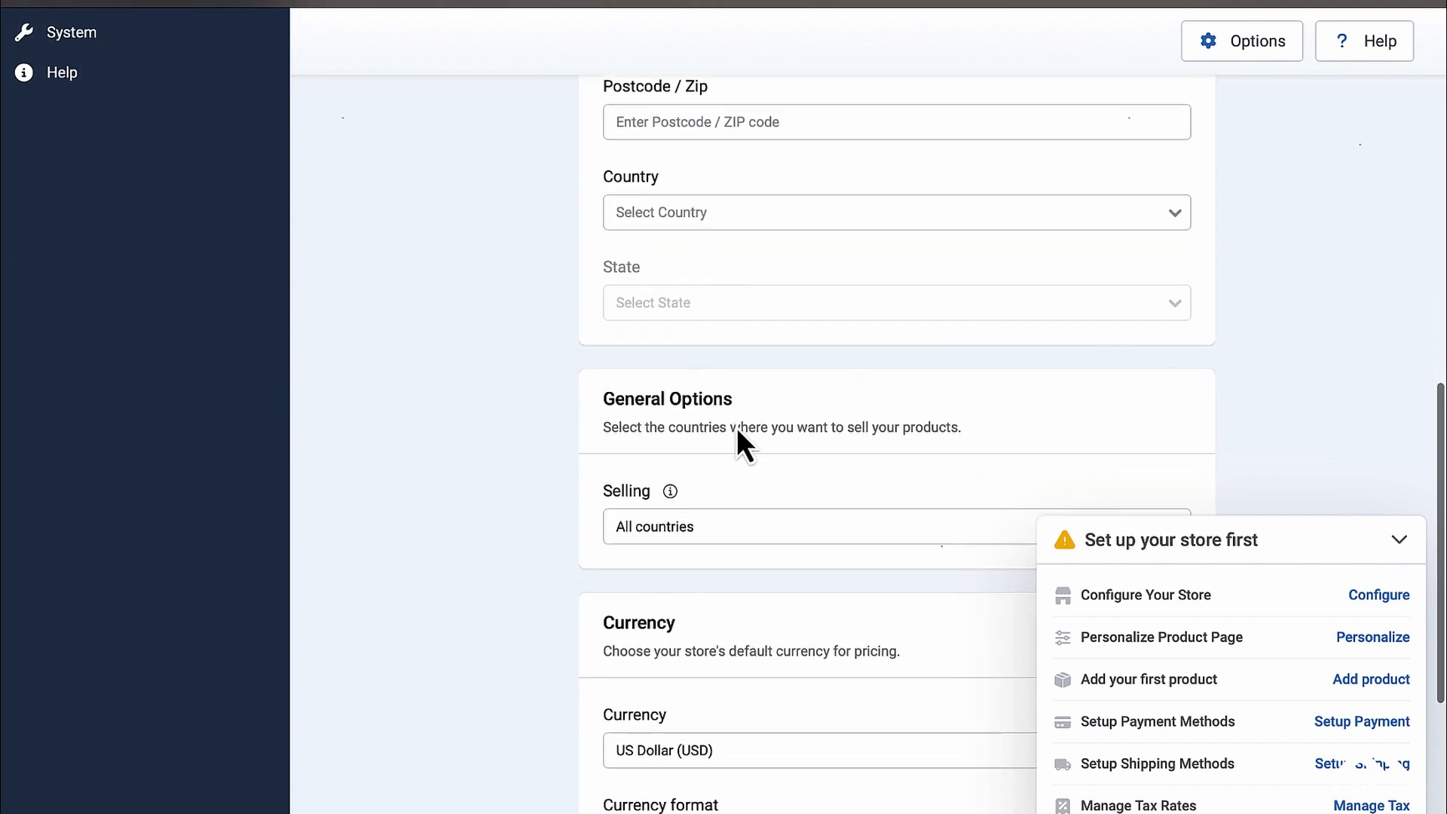
scroll(736, 445, "down", 1)
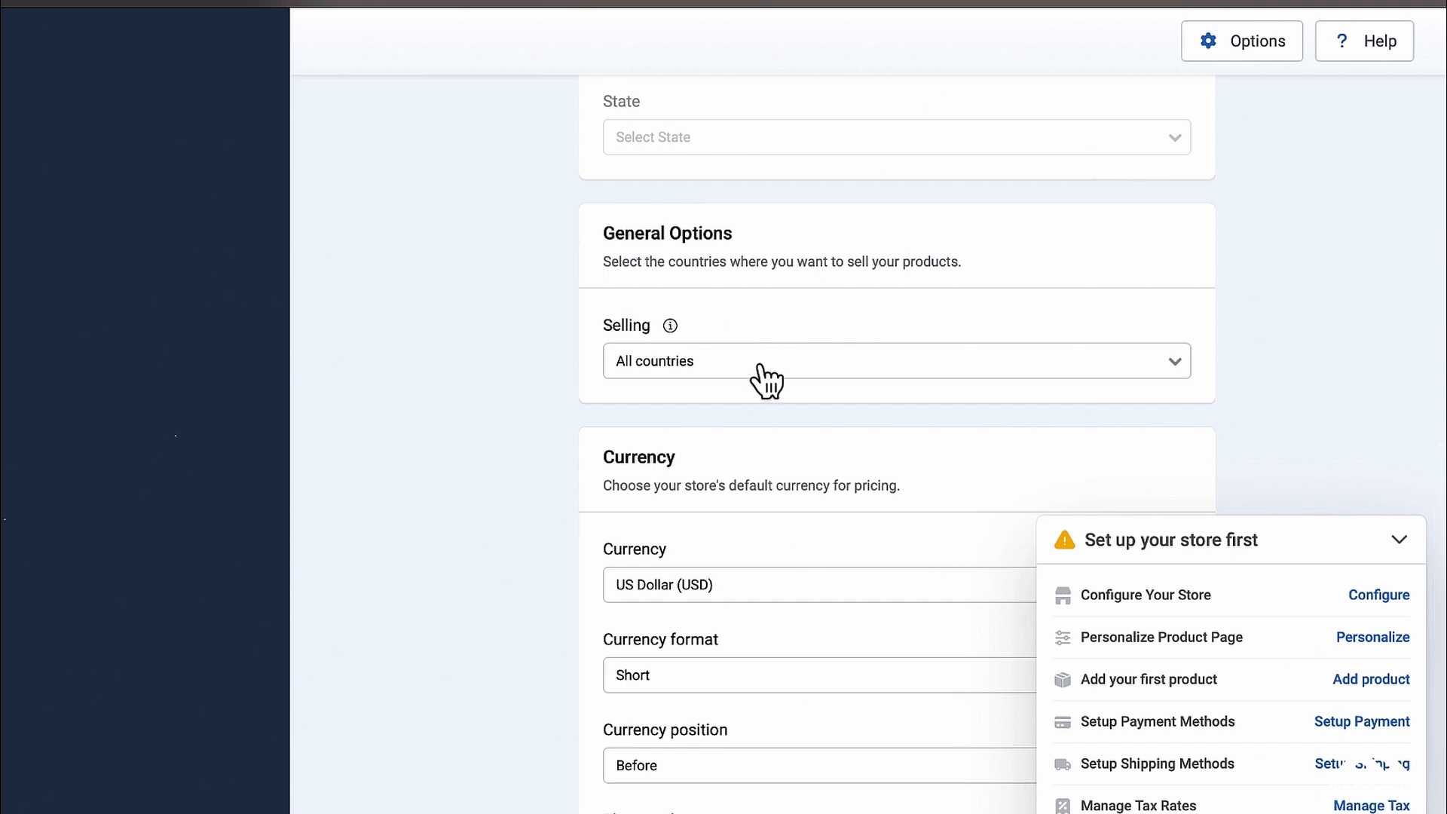
scroll(767, 381, "down", 2)
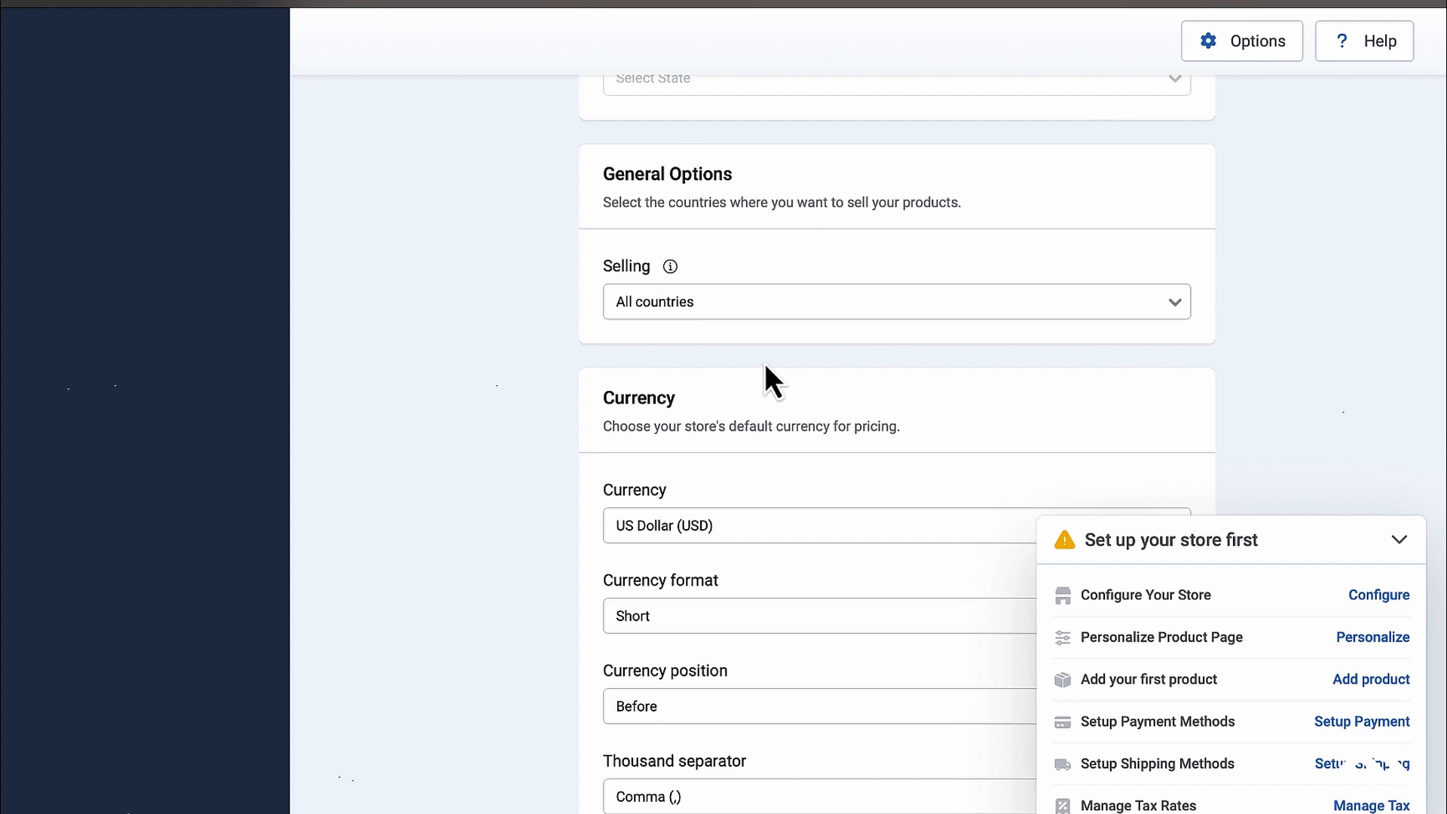
Step: Limit selling to specific countries, choosing United States
left_click(841, 305)
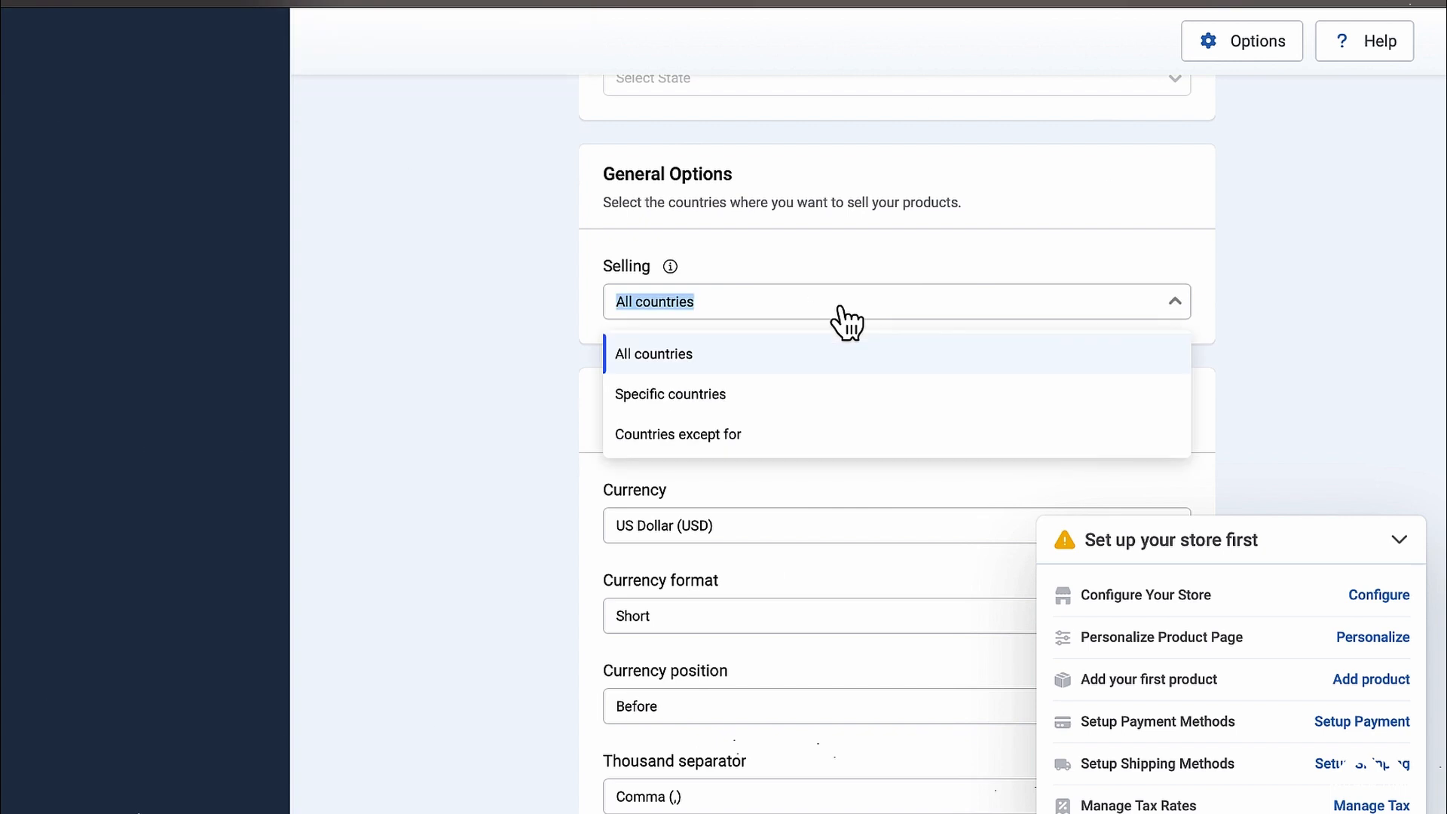
left_click(712, 397)
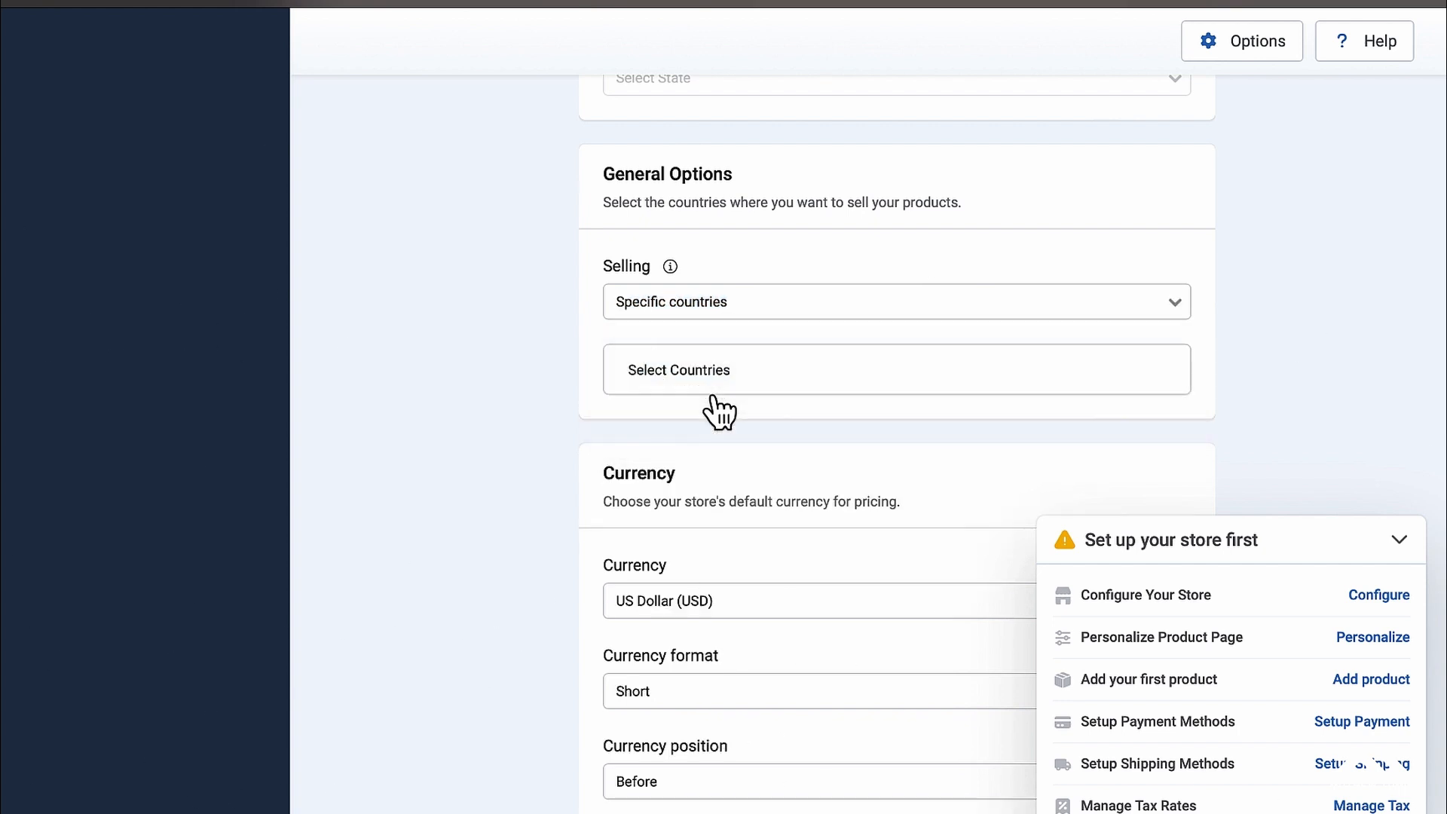
left_click(758, 387)
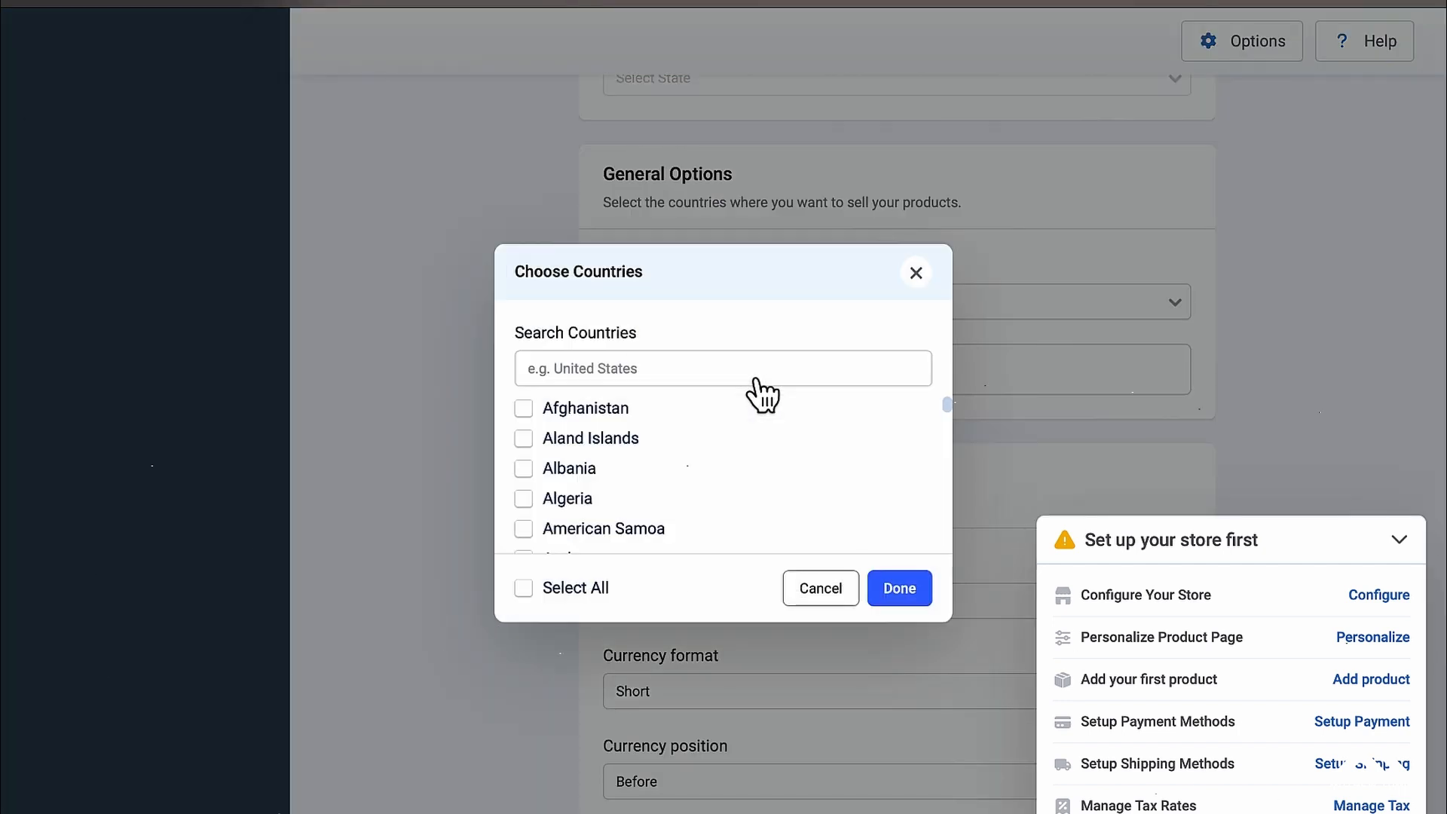
scroll(723, 431, "down", 9)
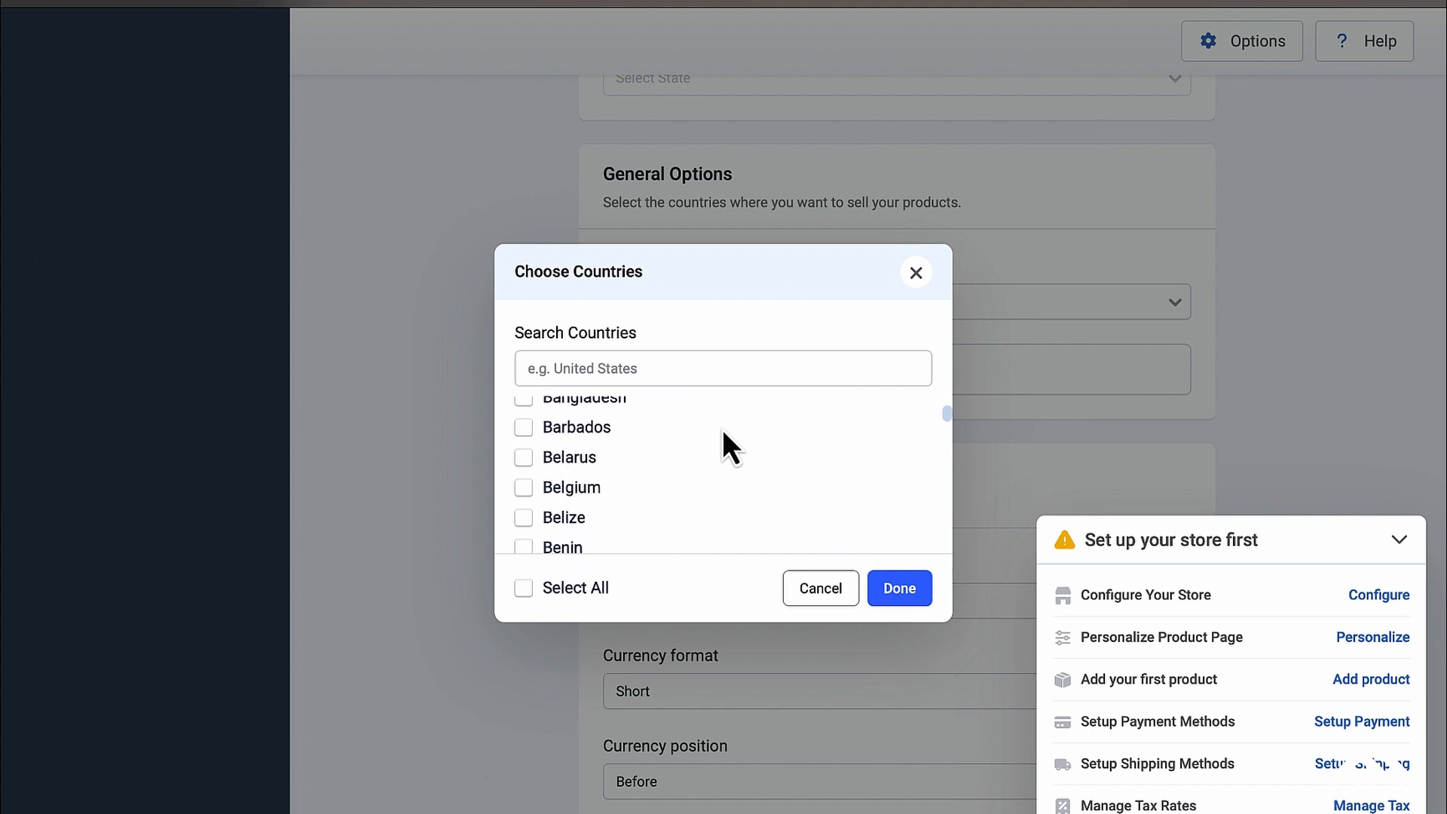
left_click(741, 357)
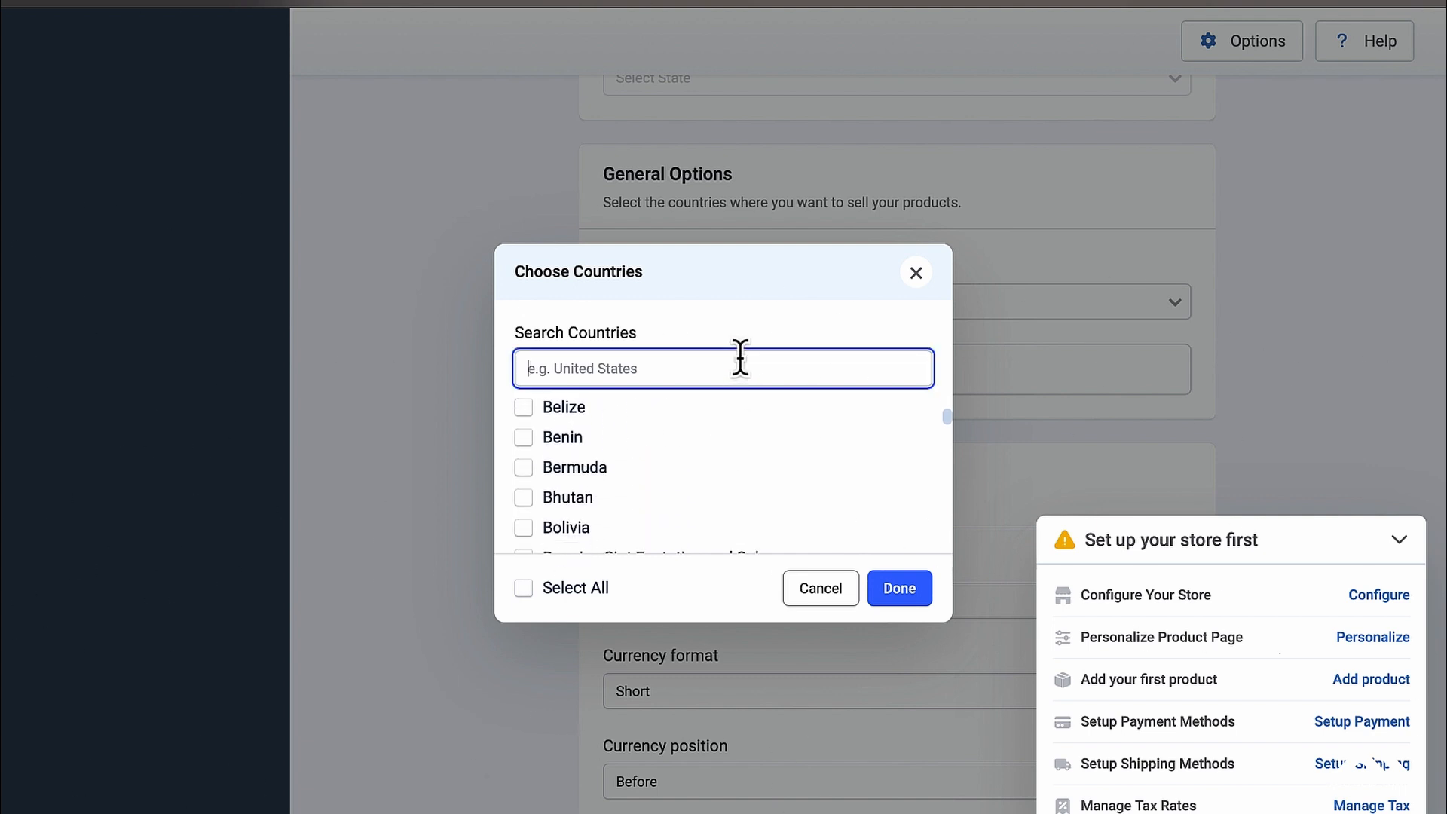
type("united")
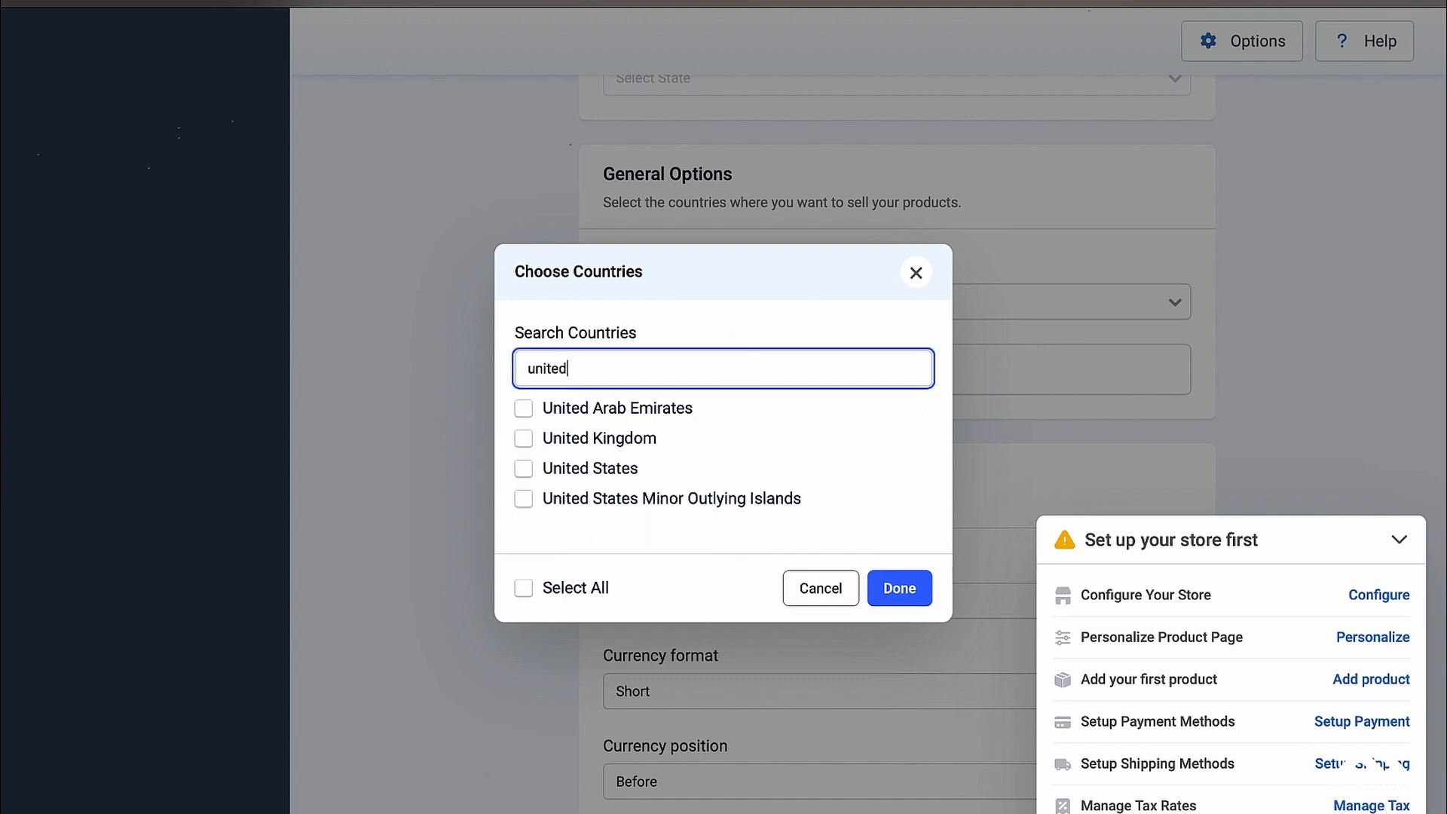
left_click(530, 473)
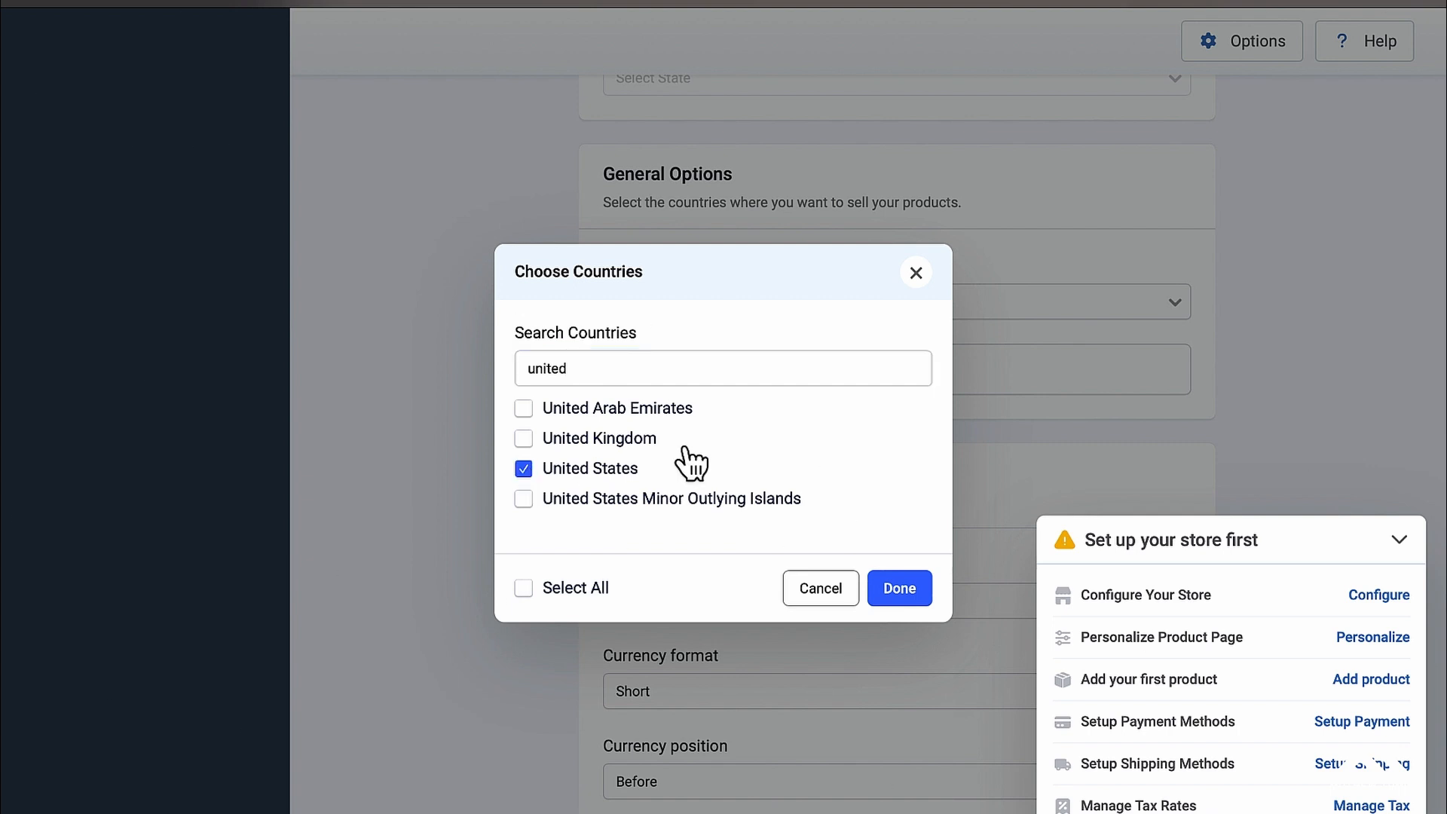
left_click(904, 600)
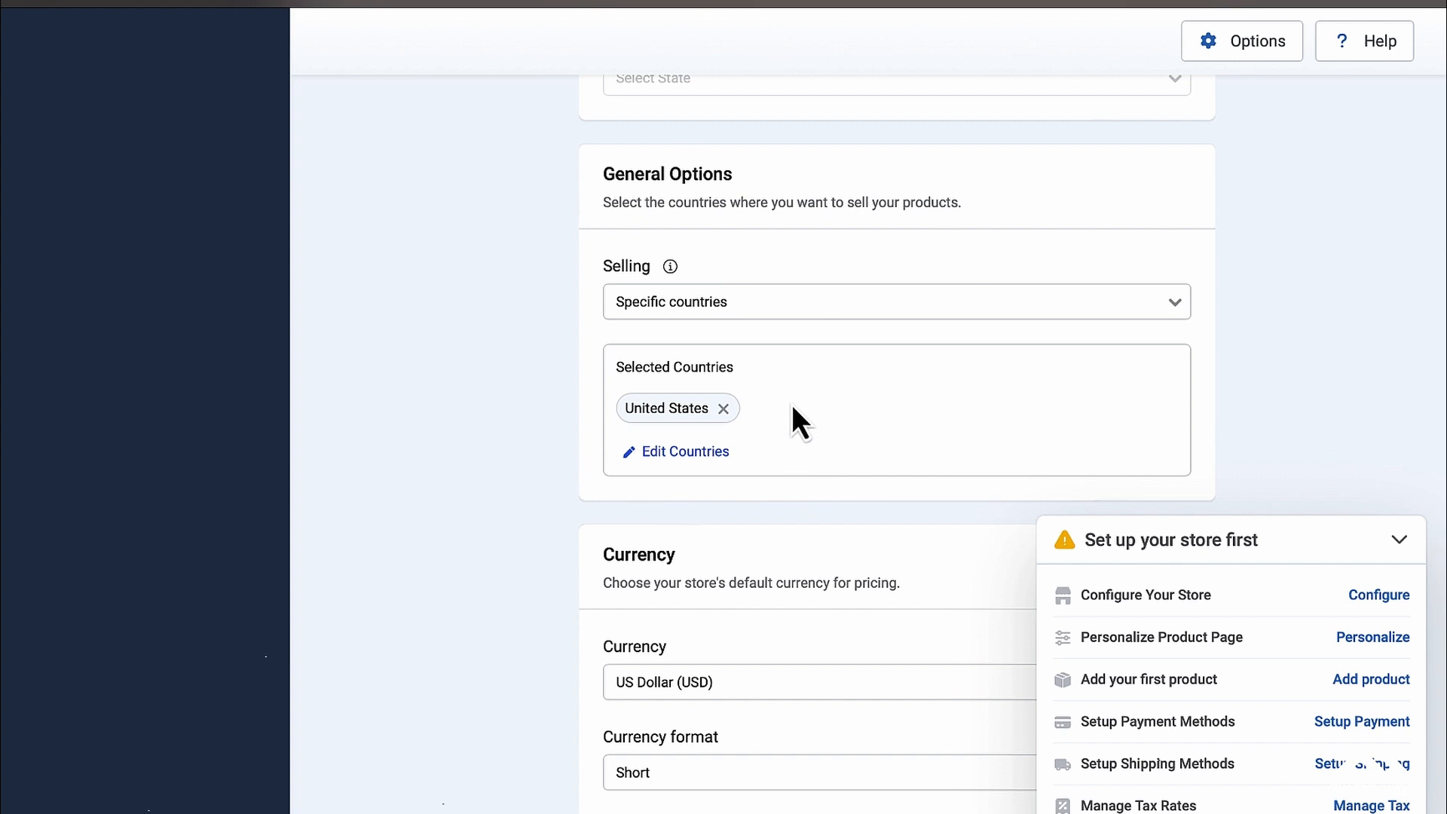
Step: Remove United States, return selling to All countries, and reopen the Selling choices
left_click(726, 407)
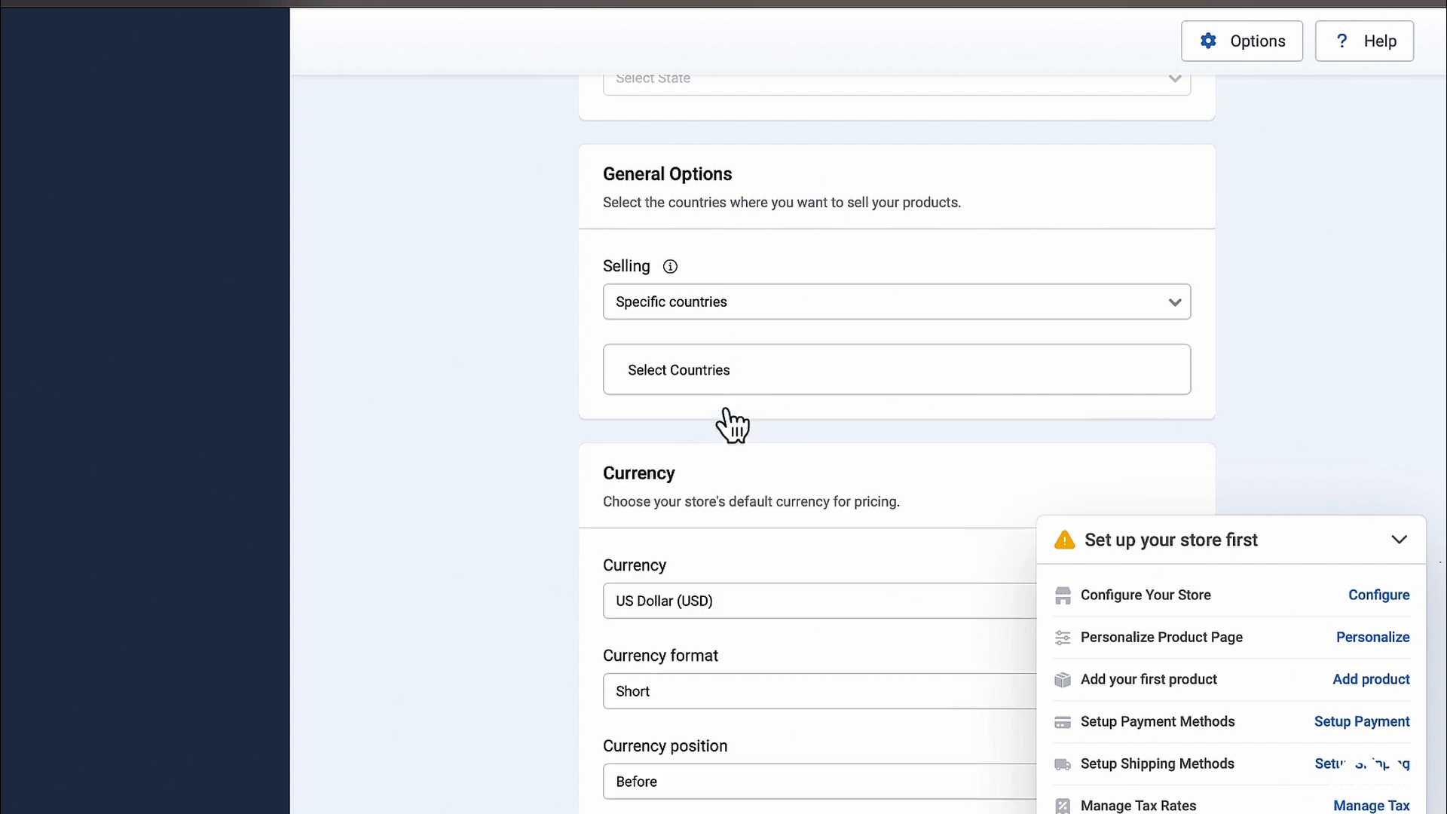
left_click(962, 309)
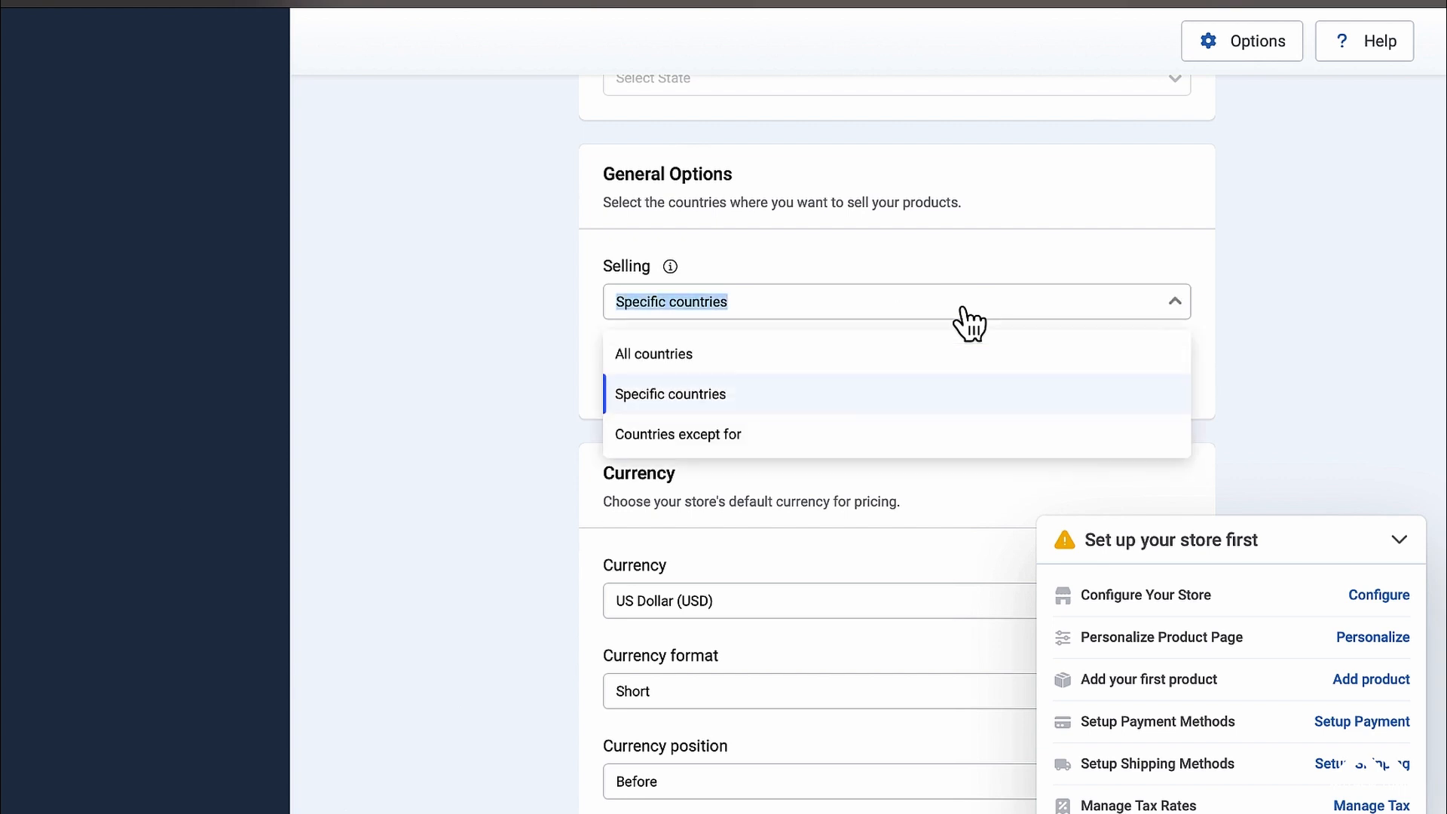
left_click(724, 362)
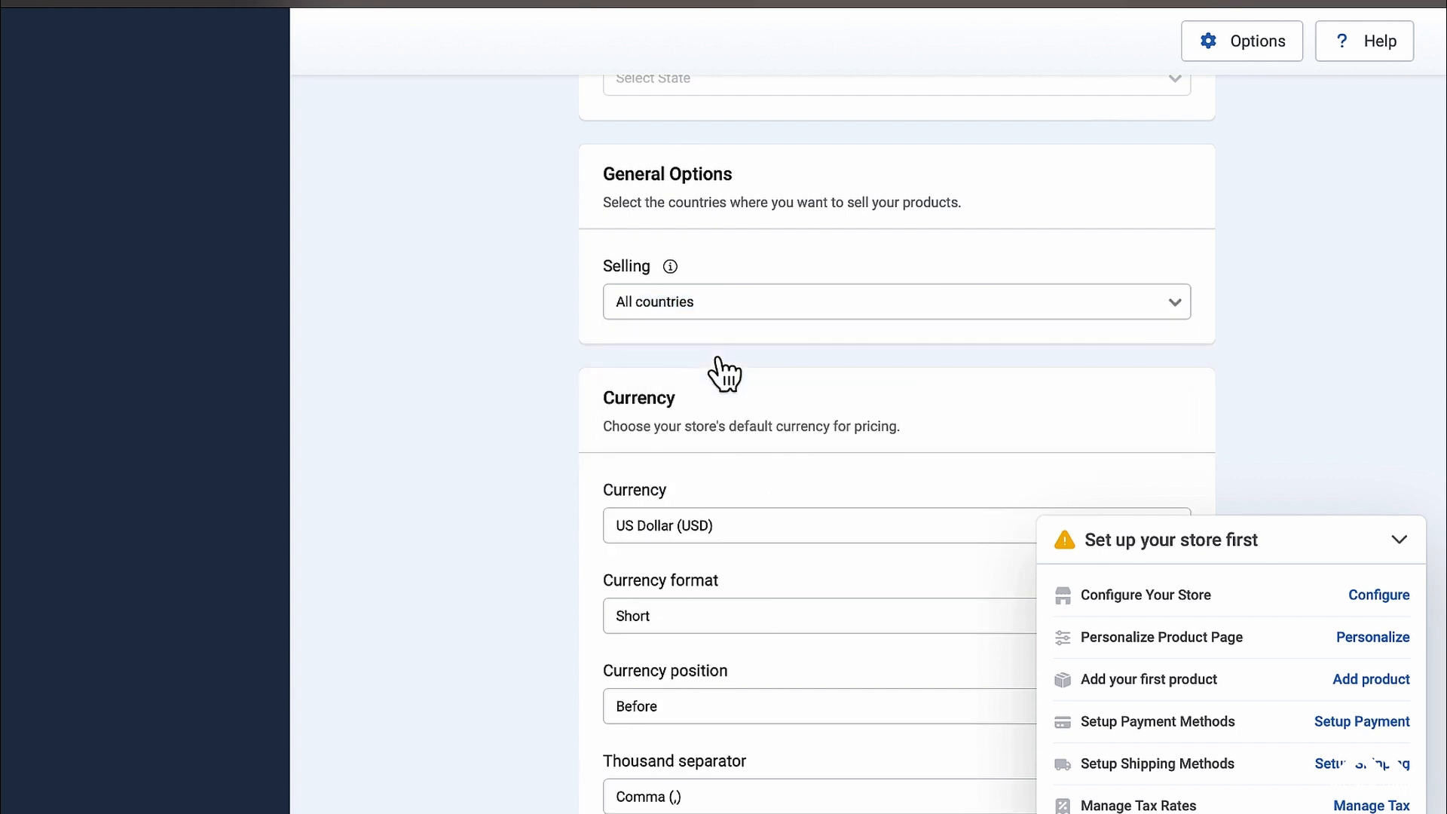
left_click(736, 269)
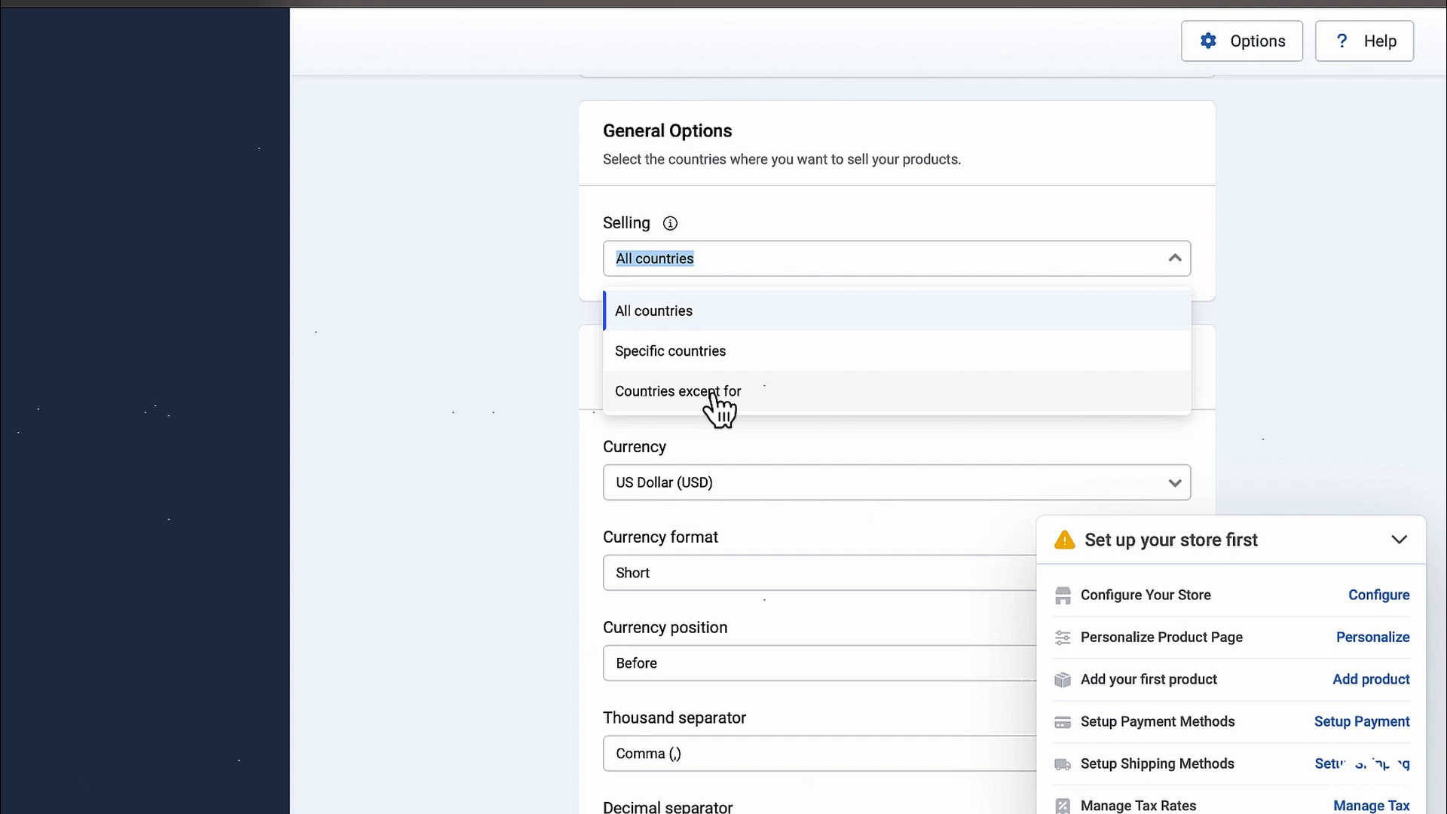
Step: Keep All countries for selling and US Dollar (USD) as the store currency
left_click(836, 209)
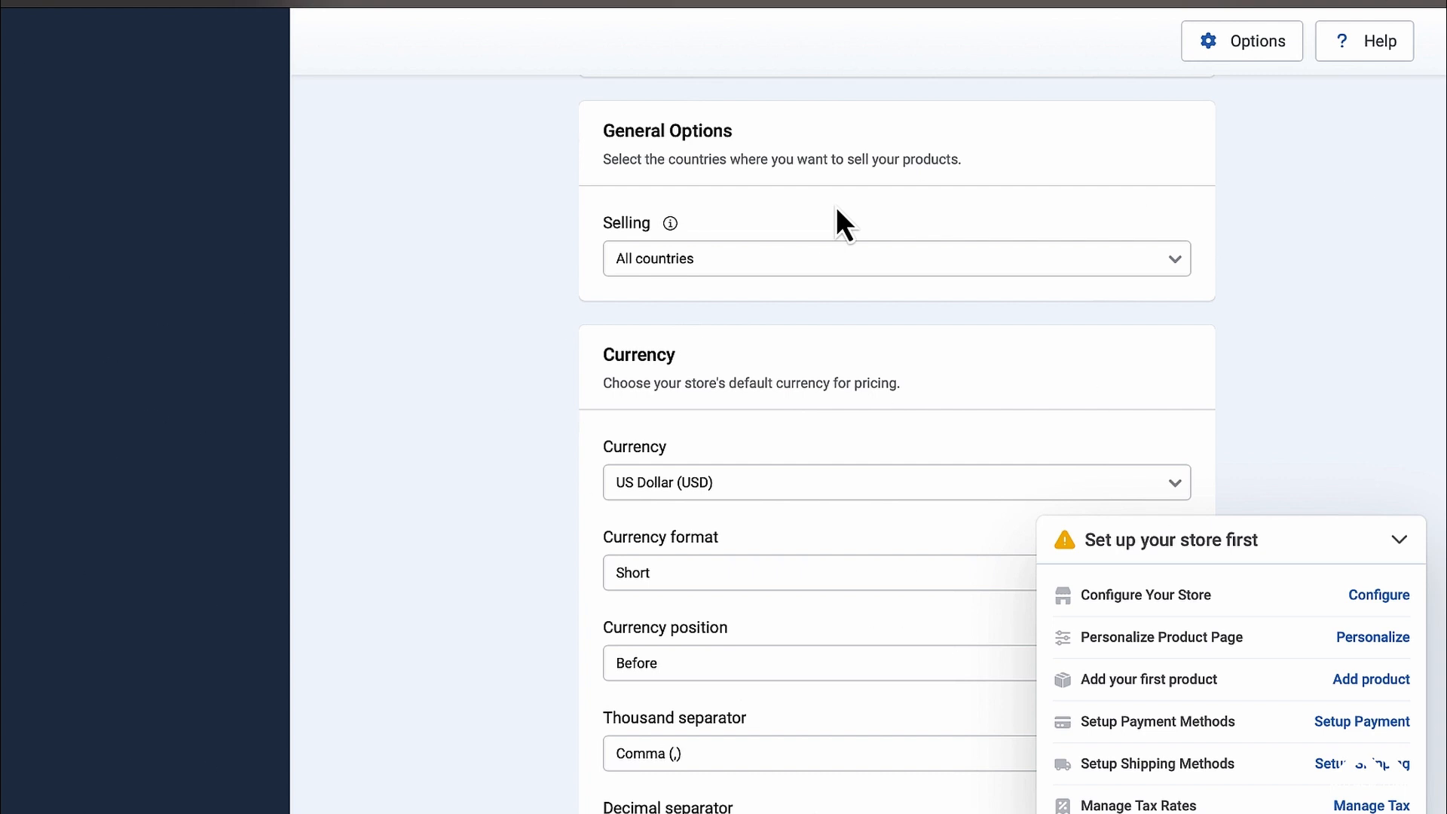
scroll(838, 211, "down", 2)
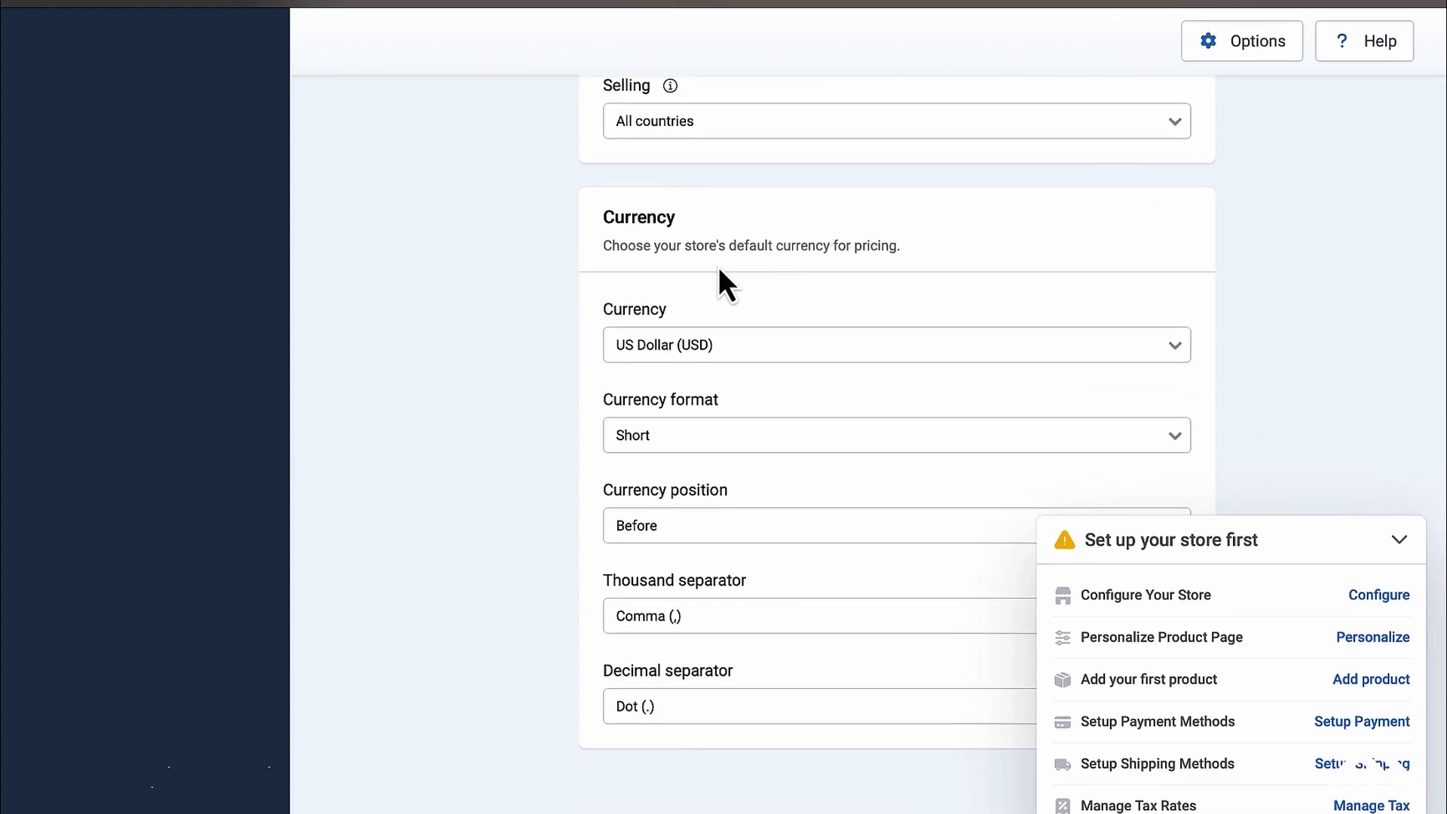
left_click(741, 349)
scroll(742, 349, "down", 12)
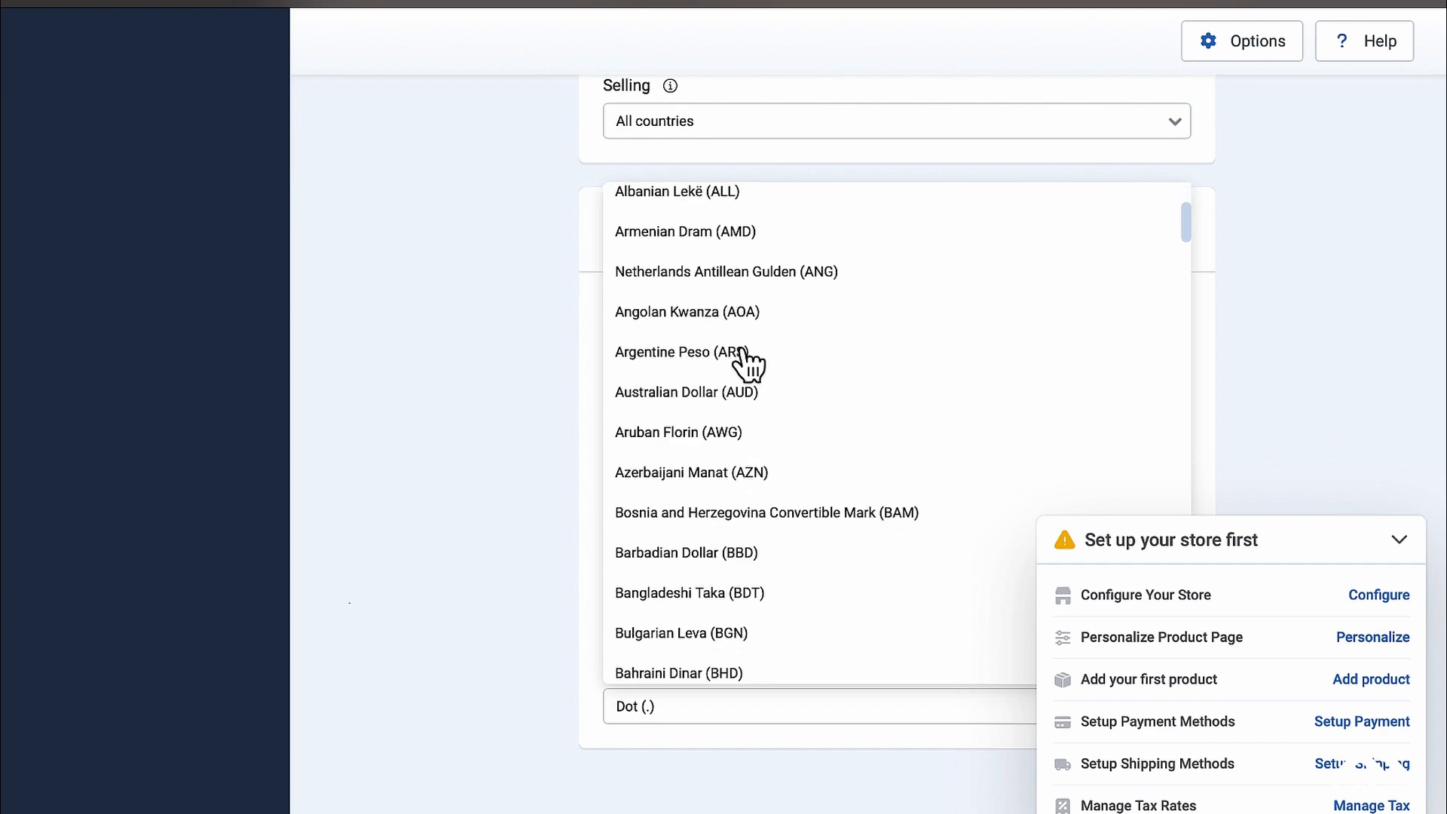
scroll(742, 349, "down", 6)
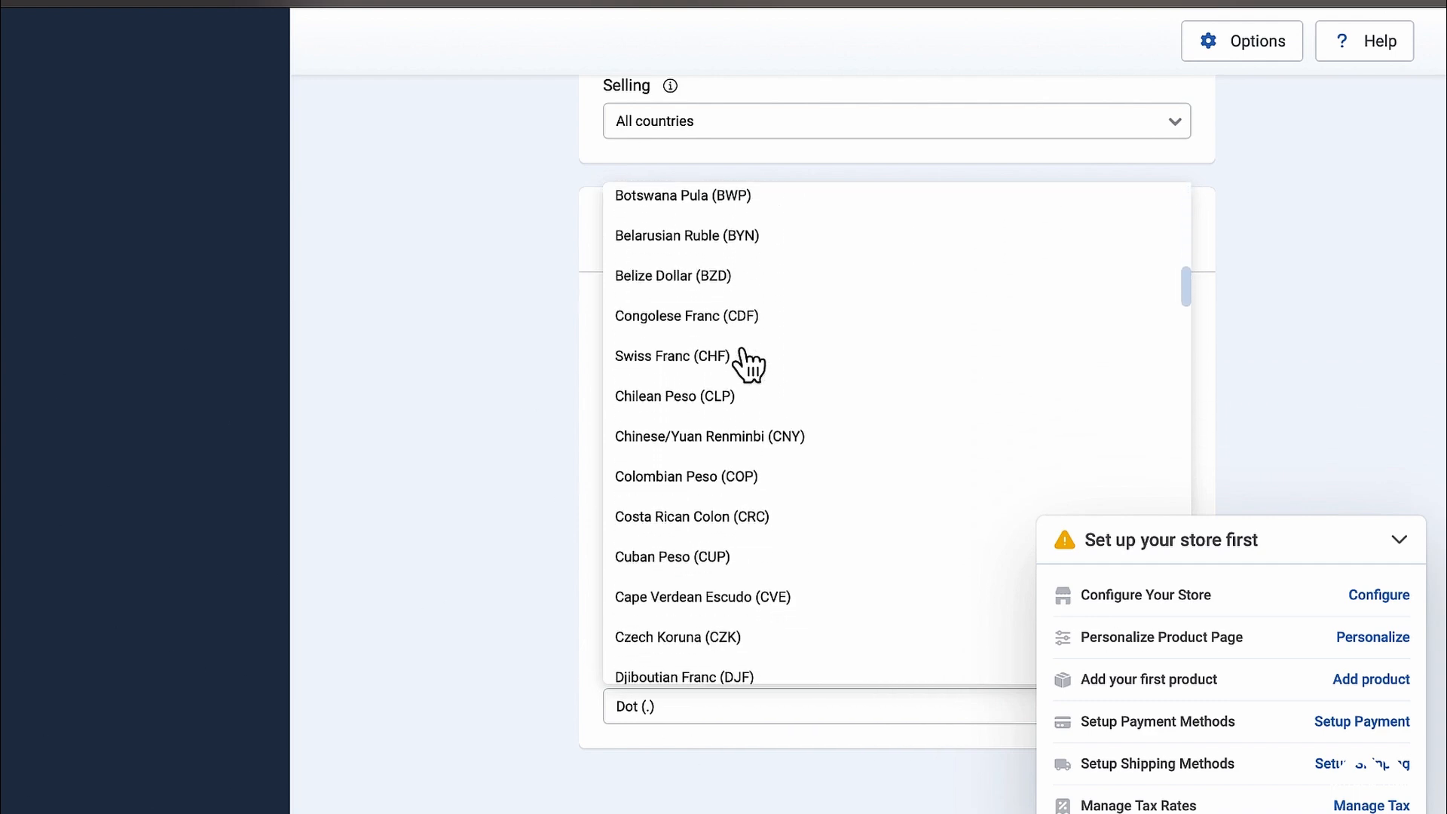
scroll(742, 351, "down", 10)
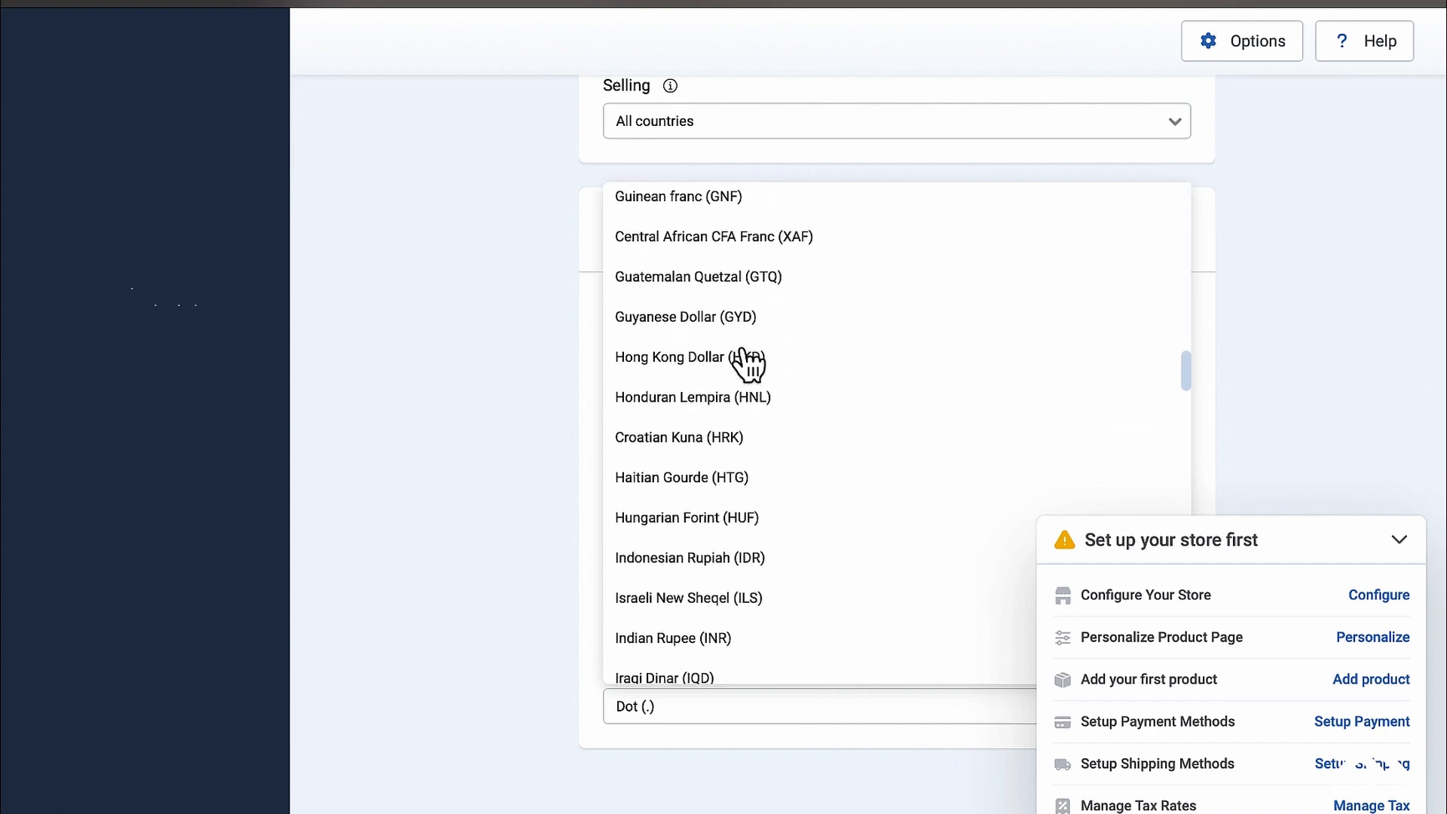
left_click(511, 273)
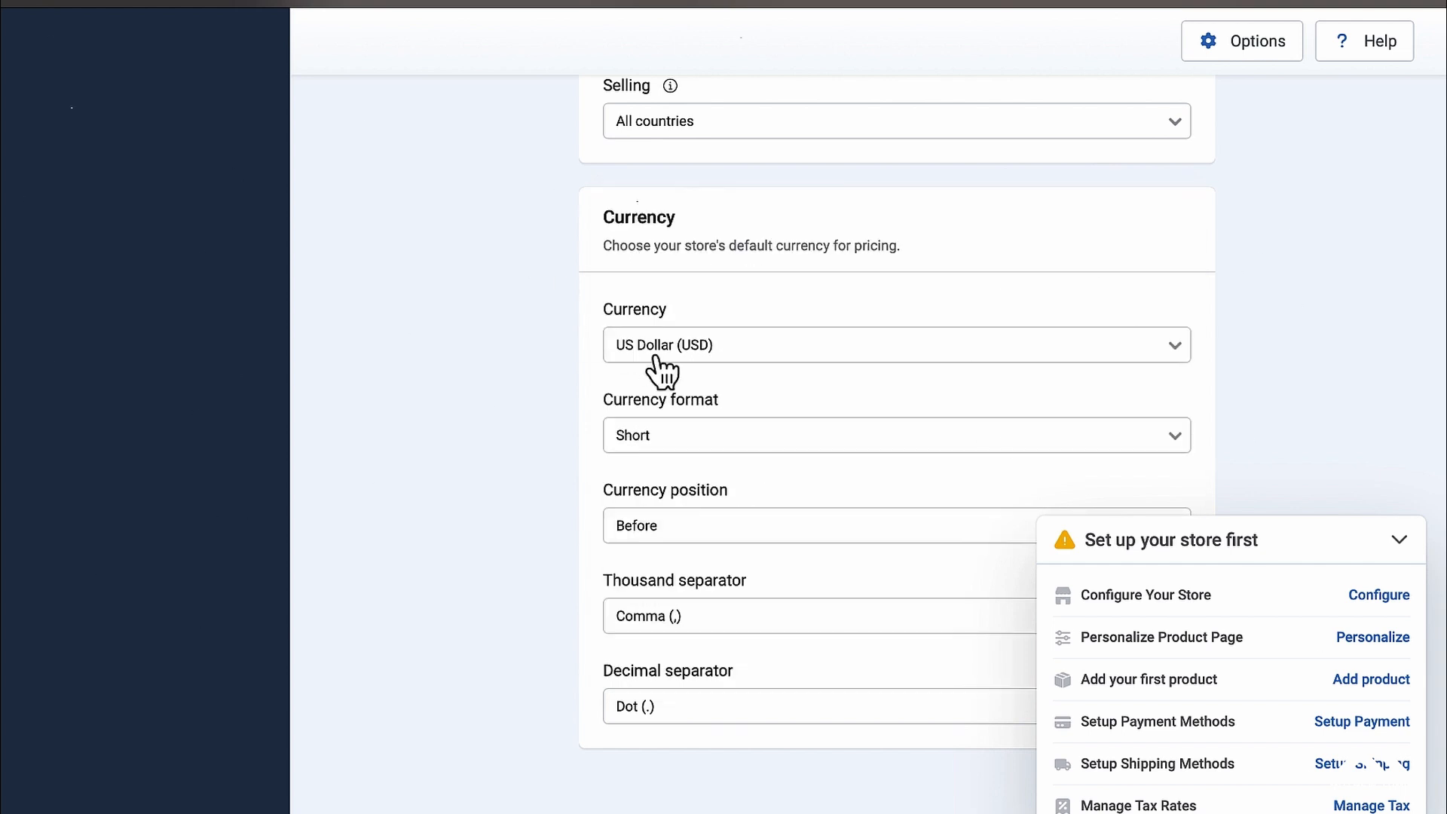
Step: Leave the currency format at Short and return to the Store Address section
left_click(729, 445)
left_click(540, 439)
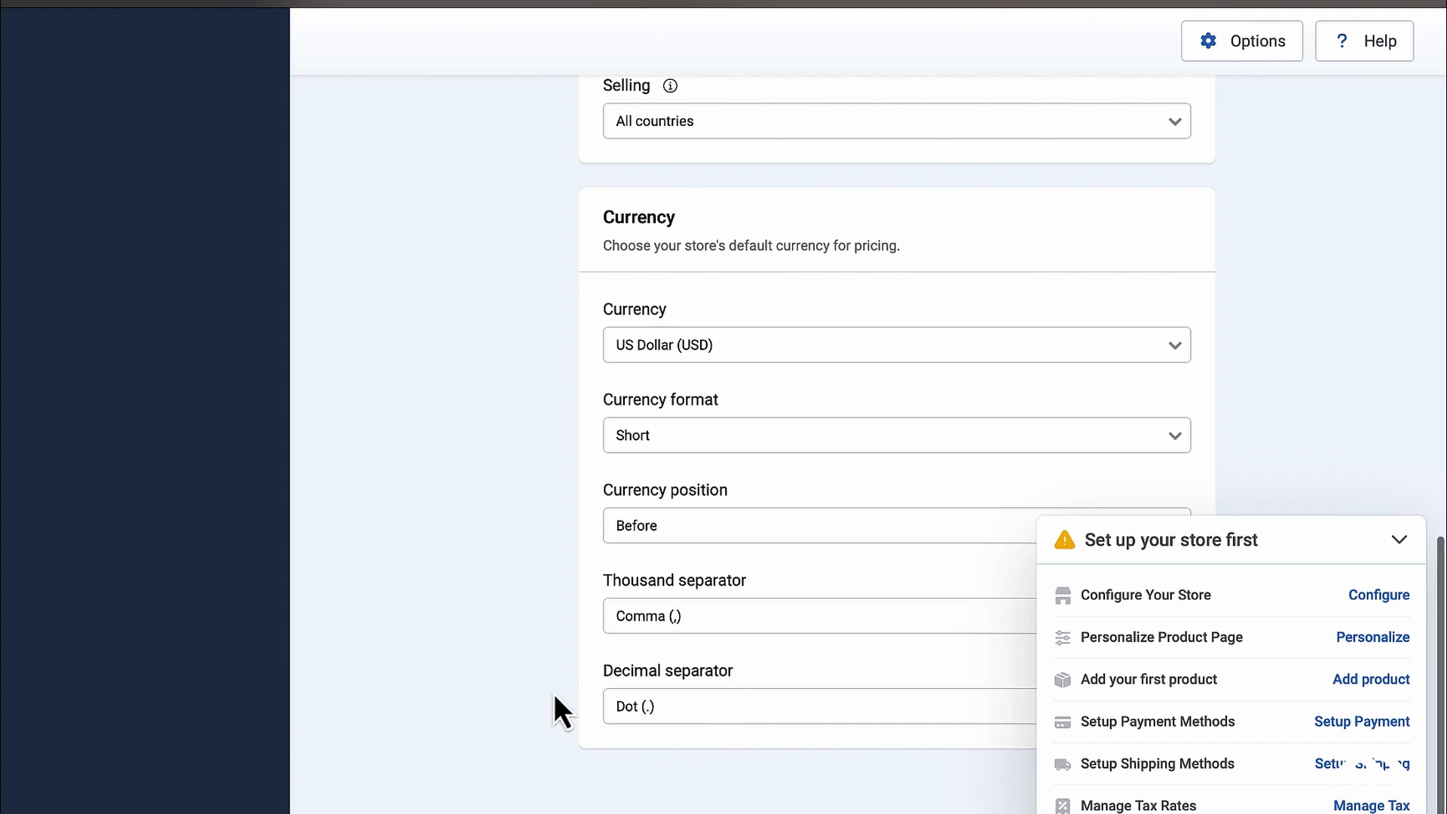
scroll(554, 695, "up", 3)
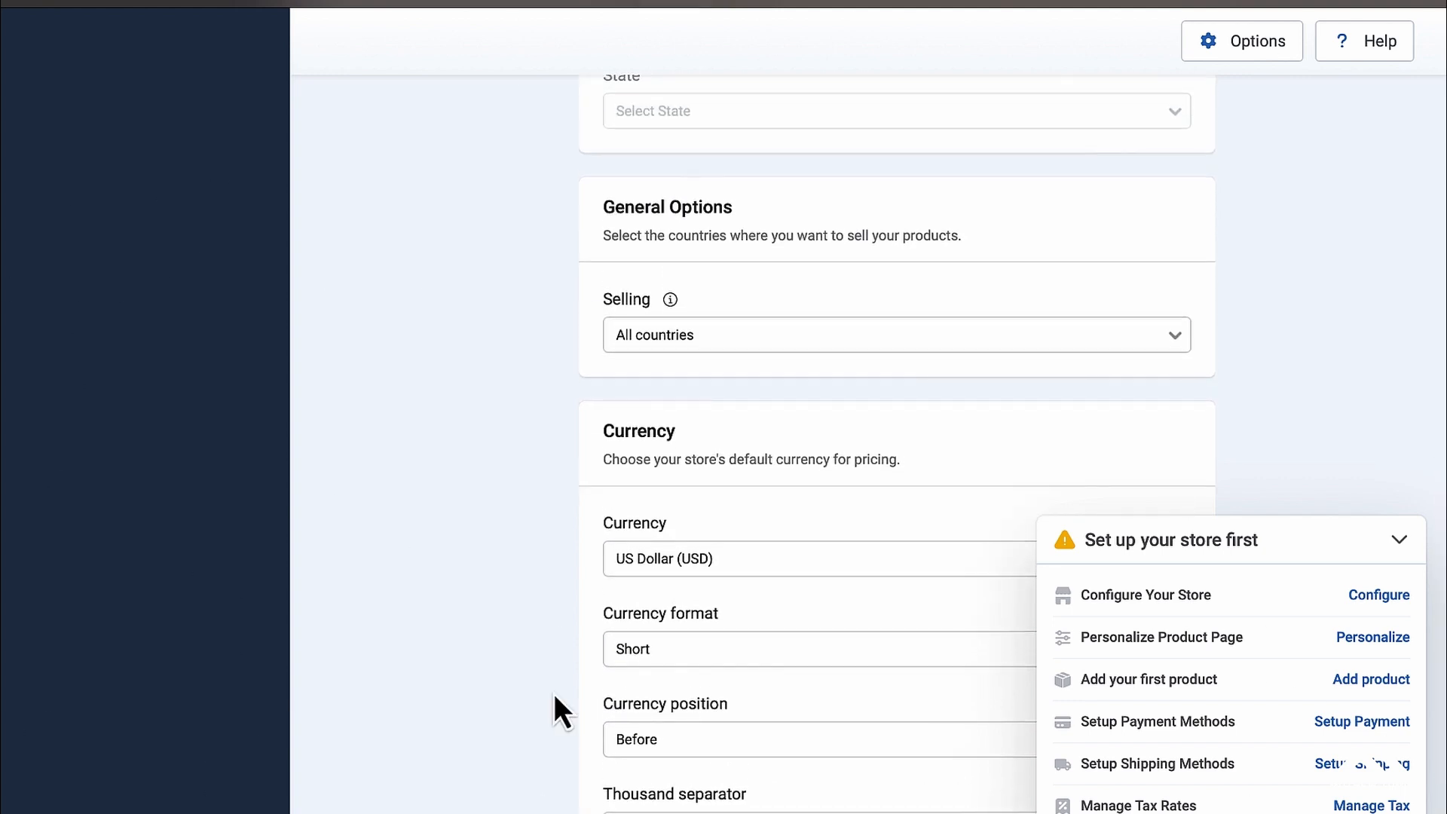
scroll(554, 694, "up", 10)
scroll(554, 694, "down", 1)
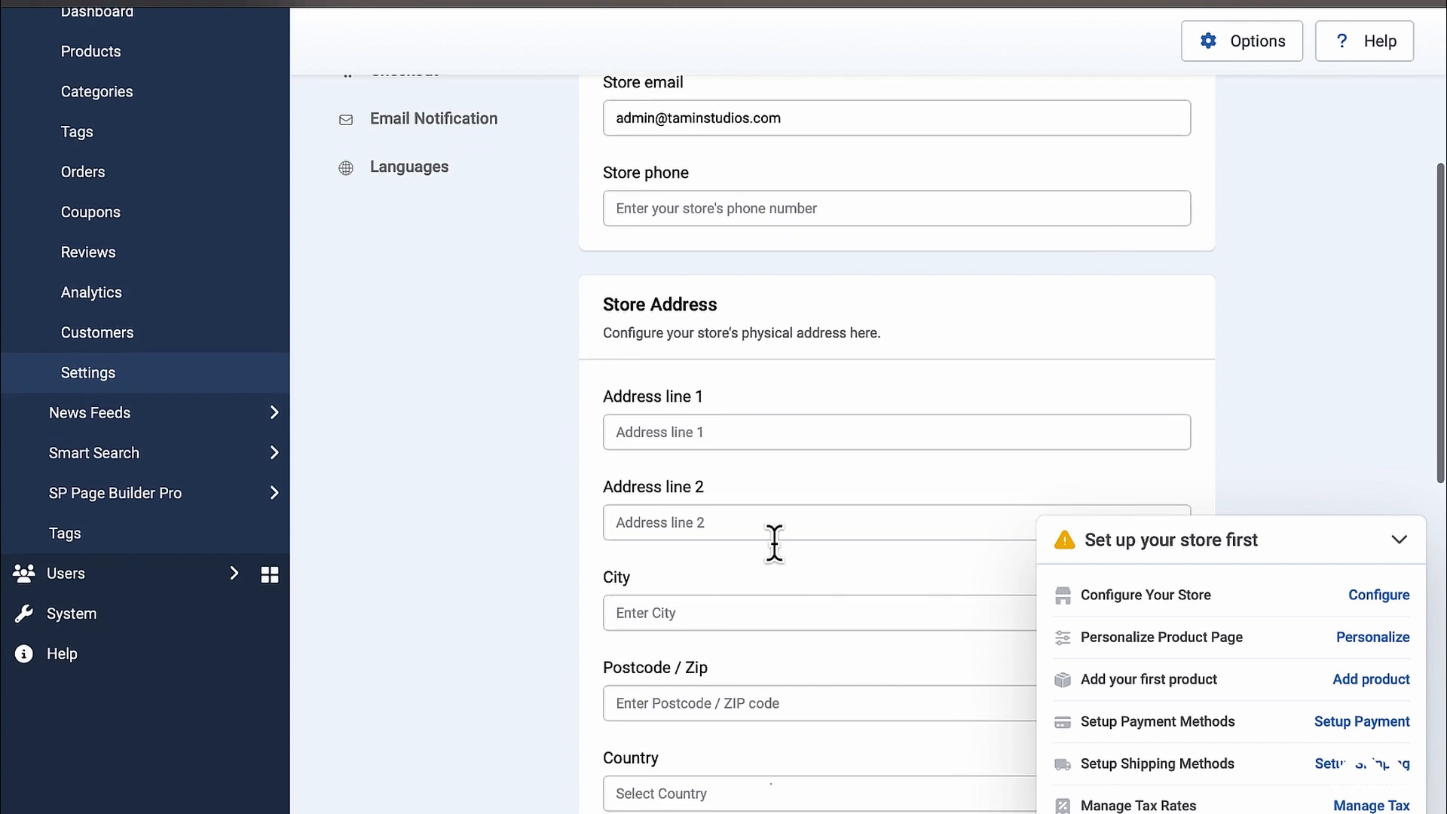
left_click(768, 436)
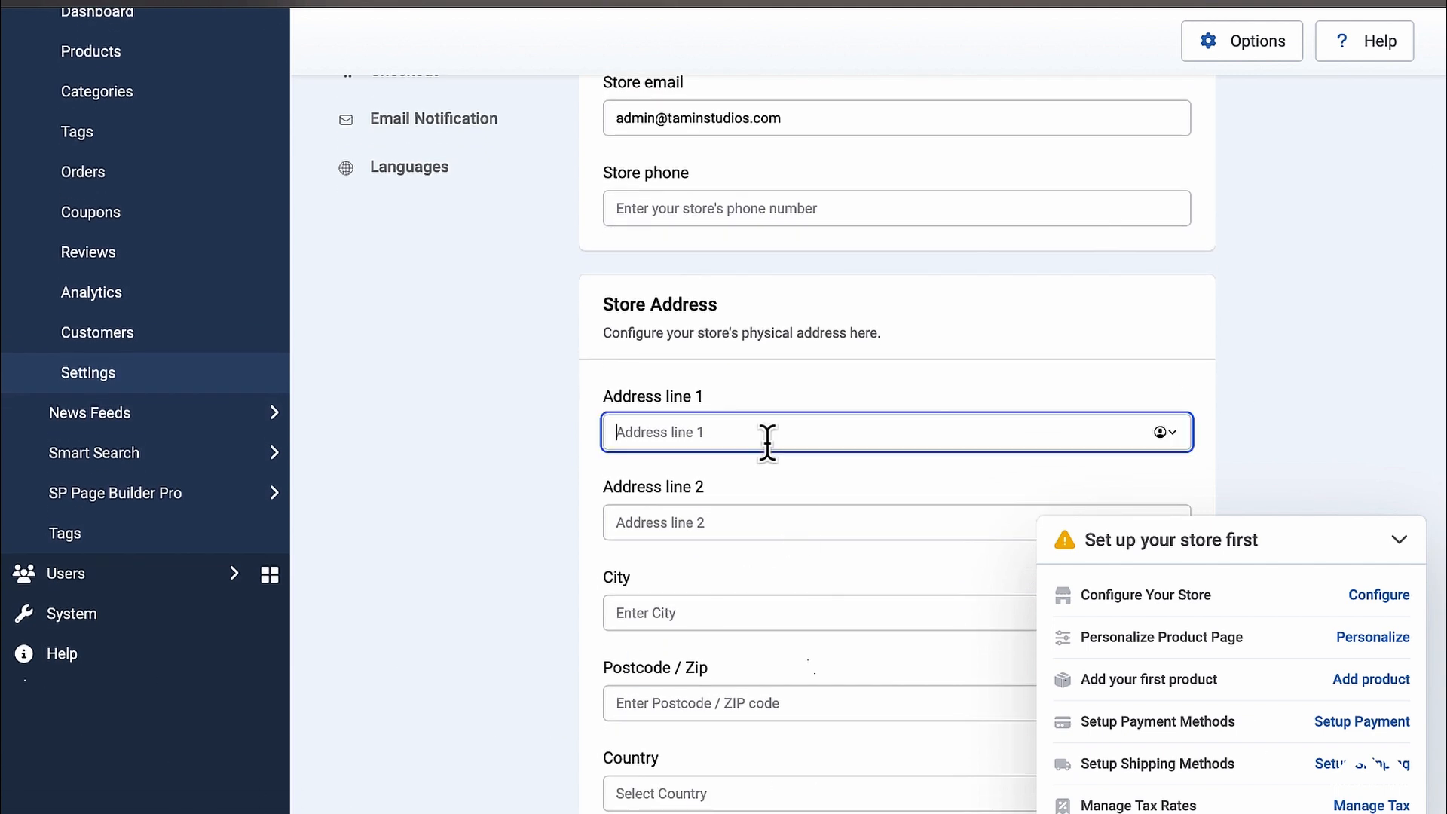
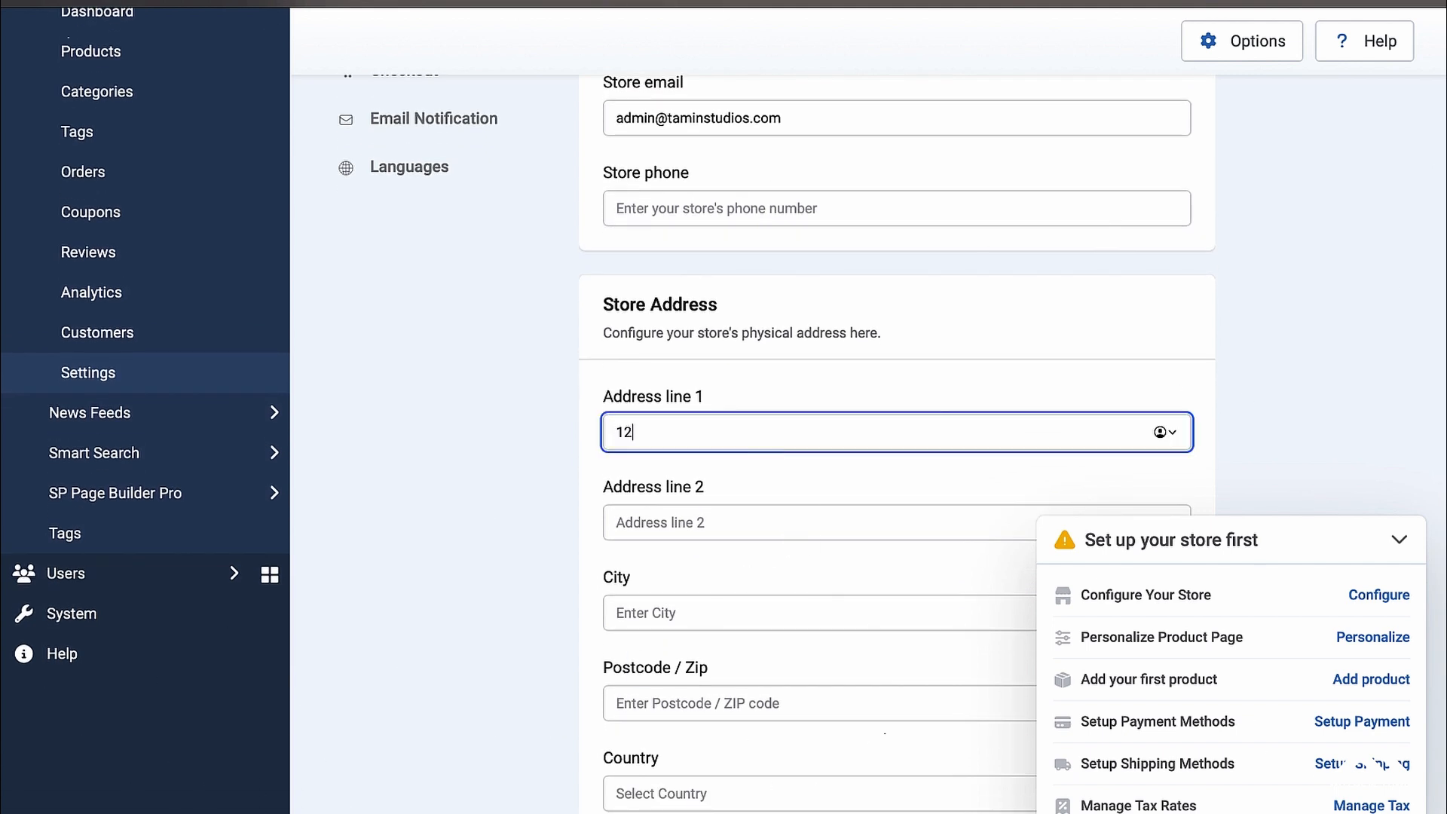
scroll(776, 451, "down", 2)
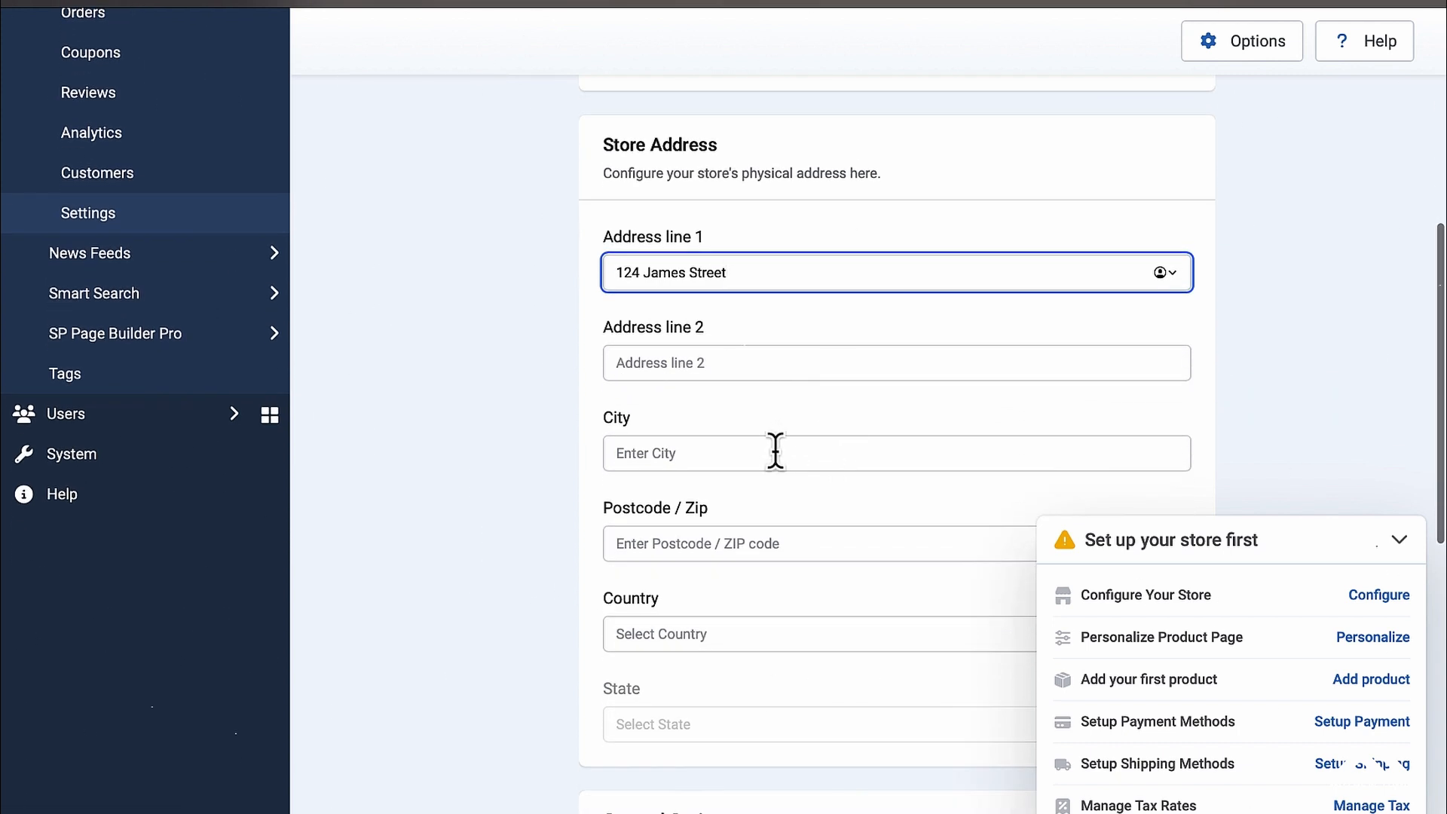
left_click(774, 450)
type("New York")
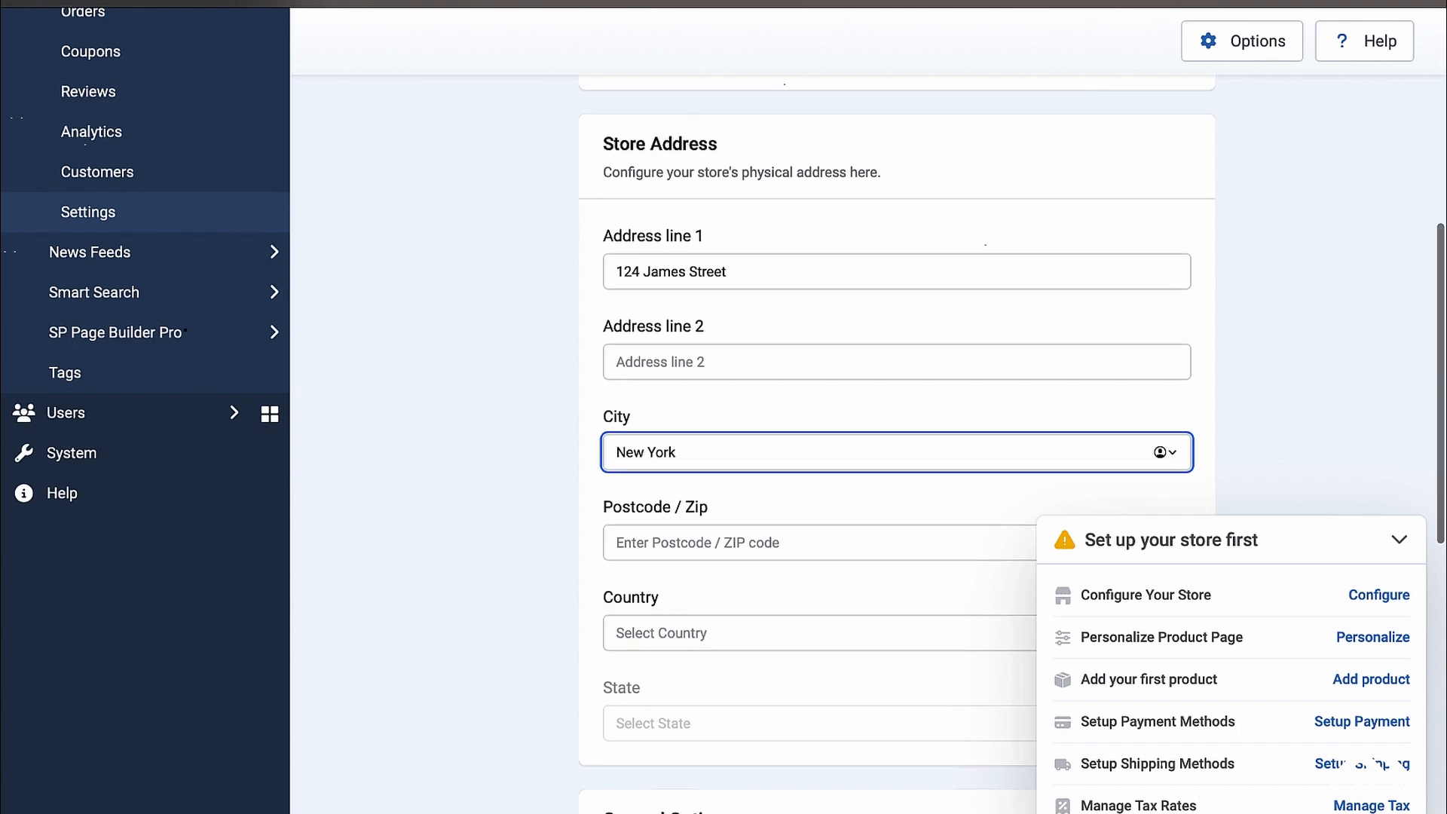
scroll(714, 510, "down", 1)
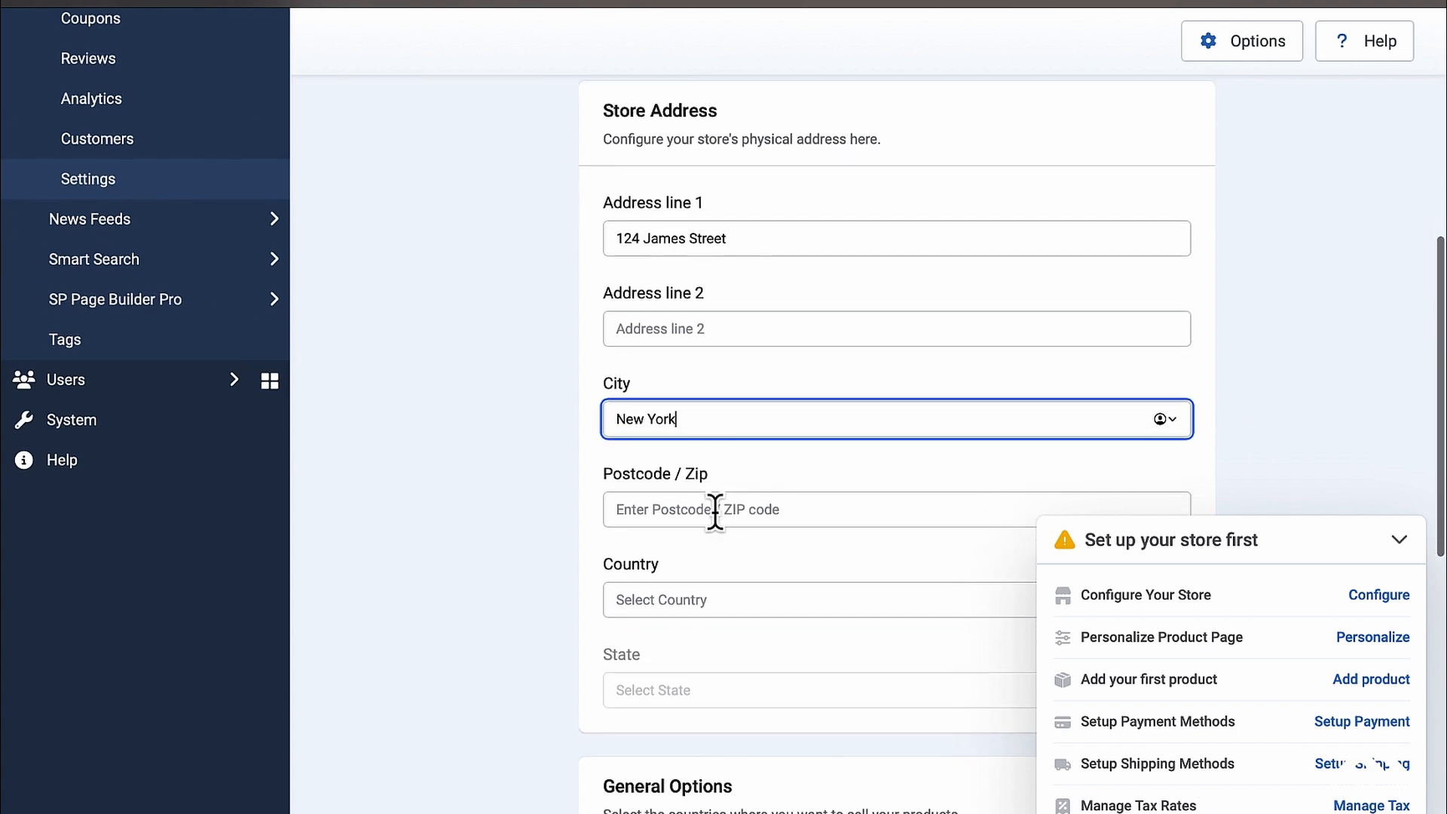
left_click(720, 510)
type("484793")
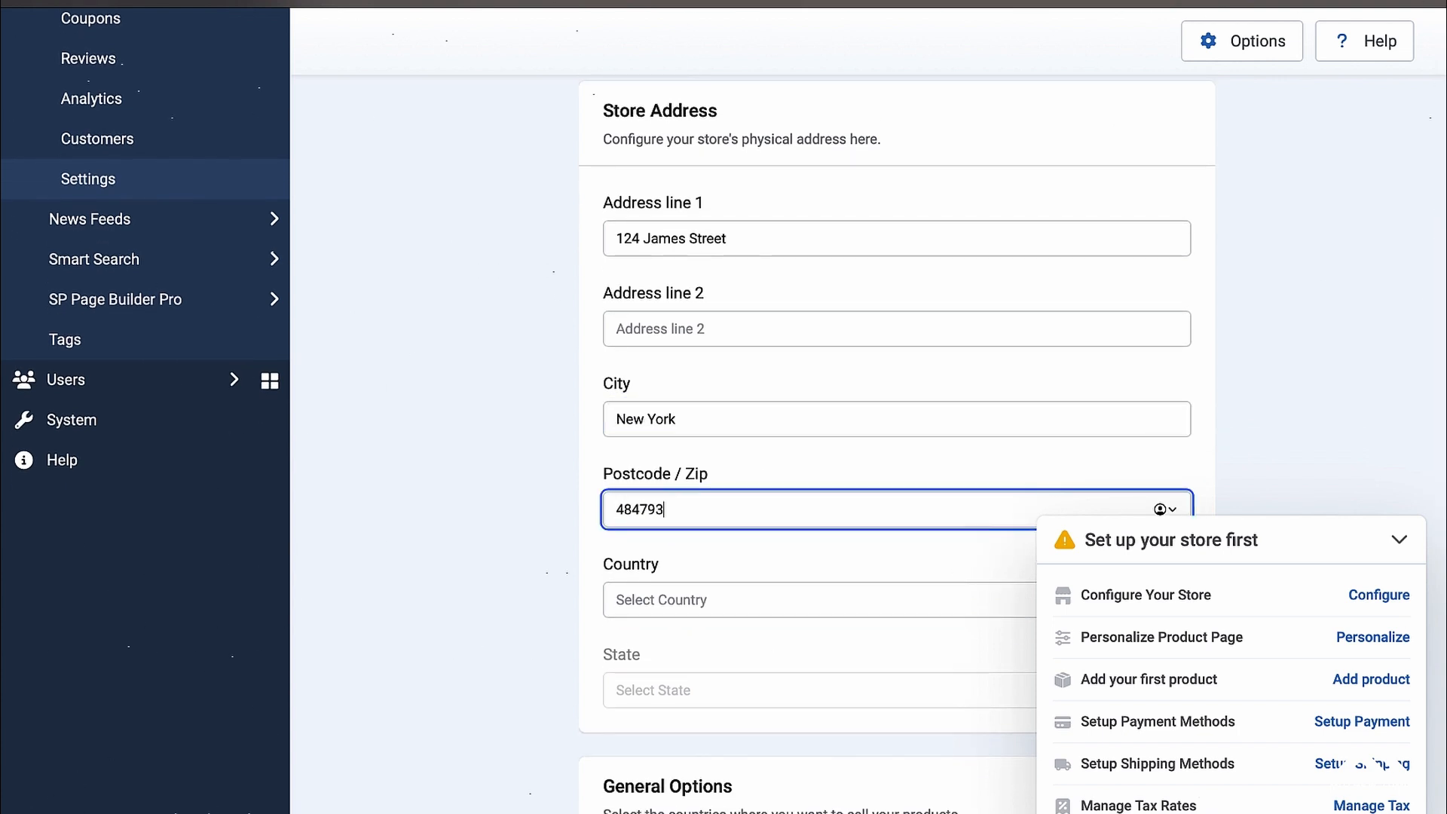
key("BackSpace")
scroll(719, 511, "down", 3)
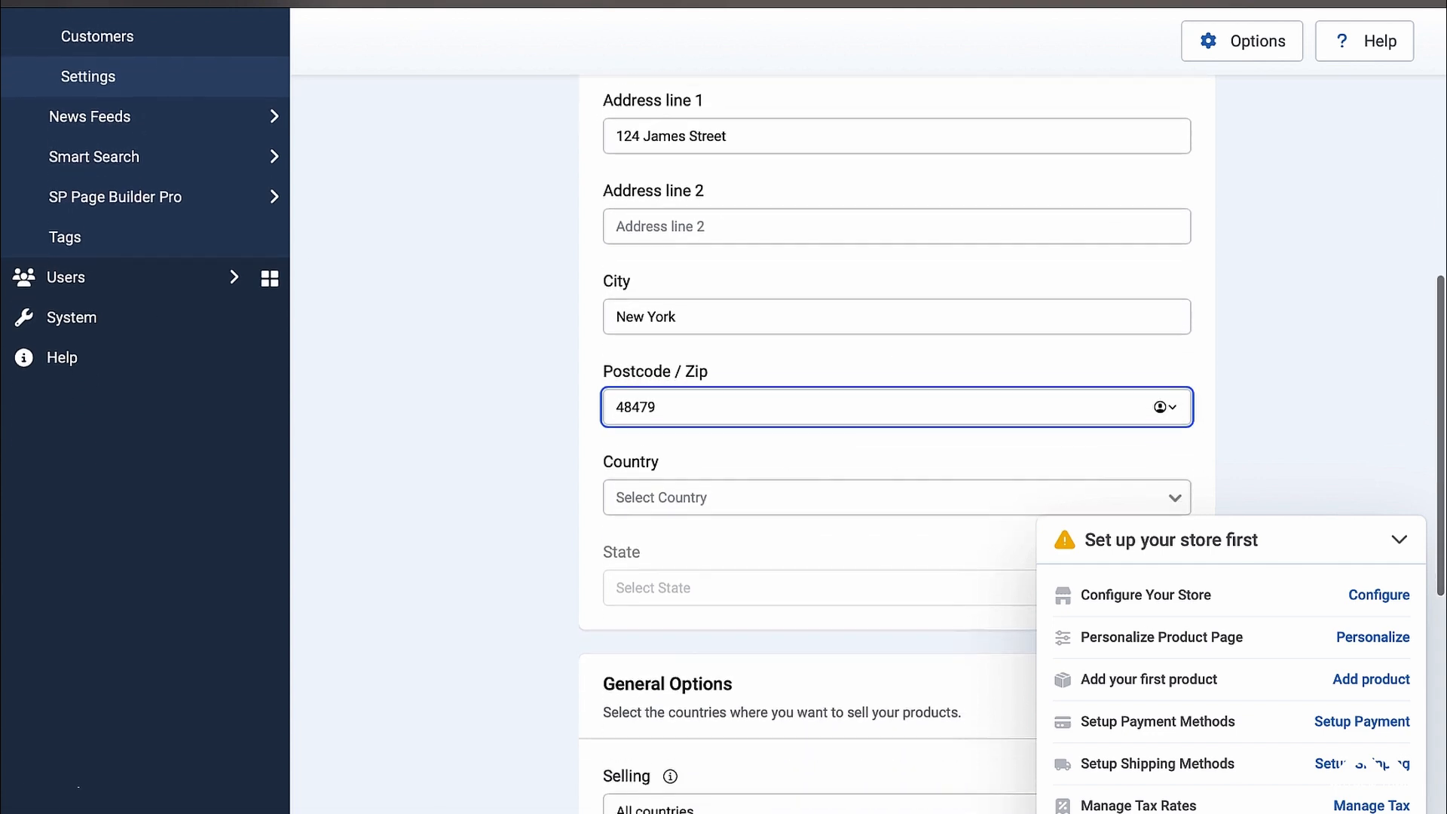
key("Tab")
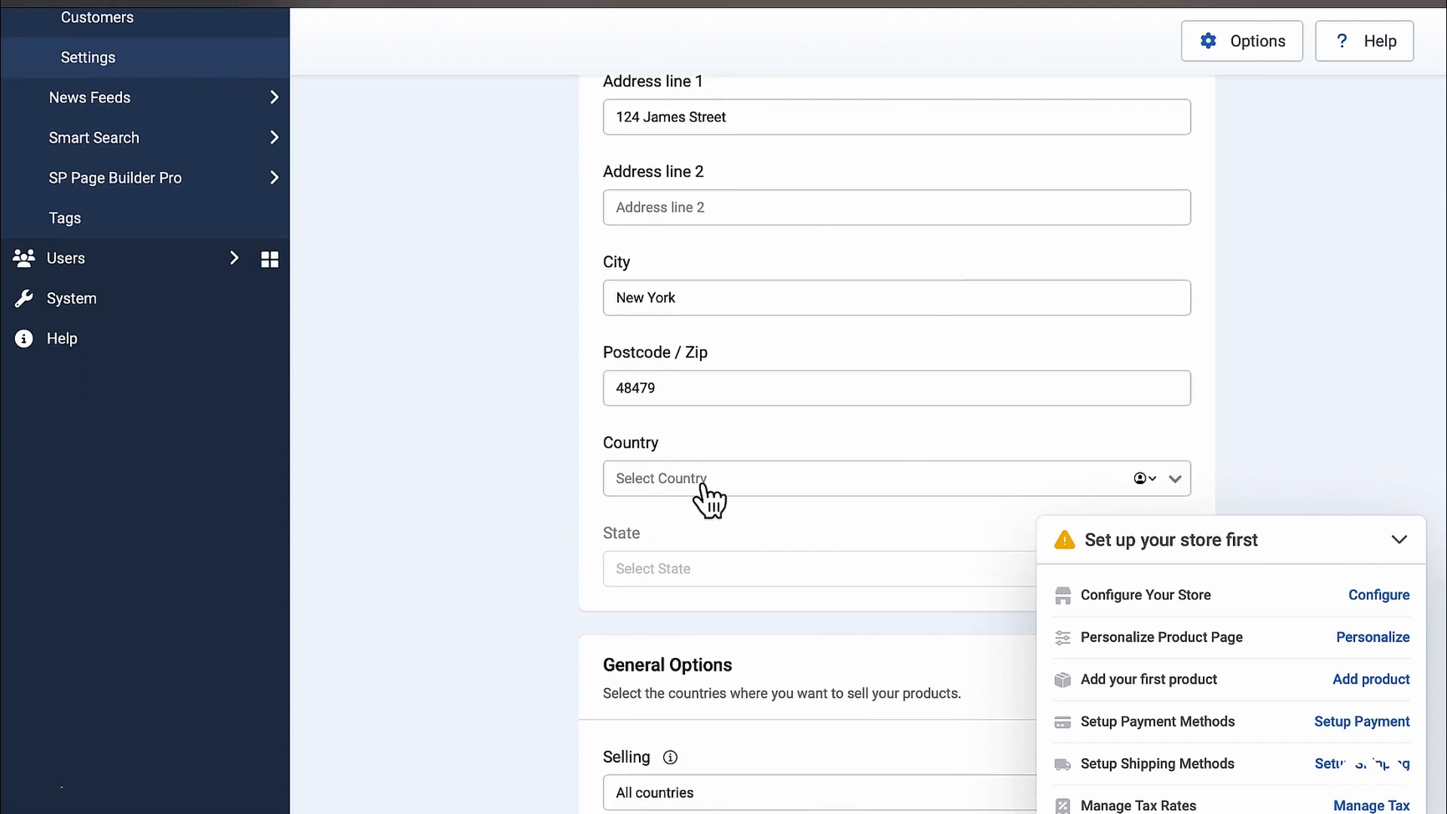
Step: Set the store country to United States and bring up the list of US states
left_click(702, 490)
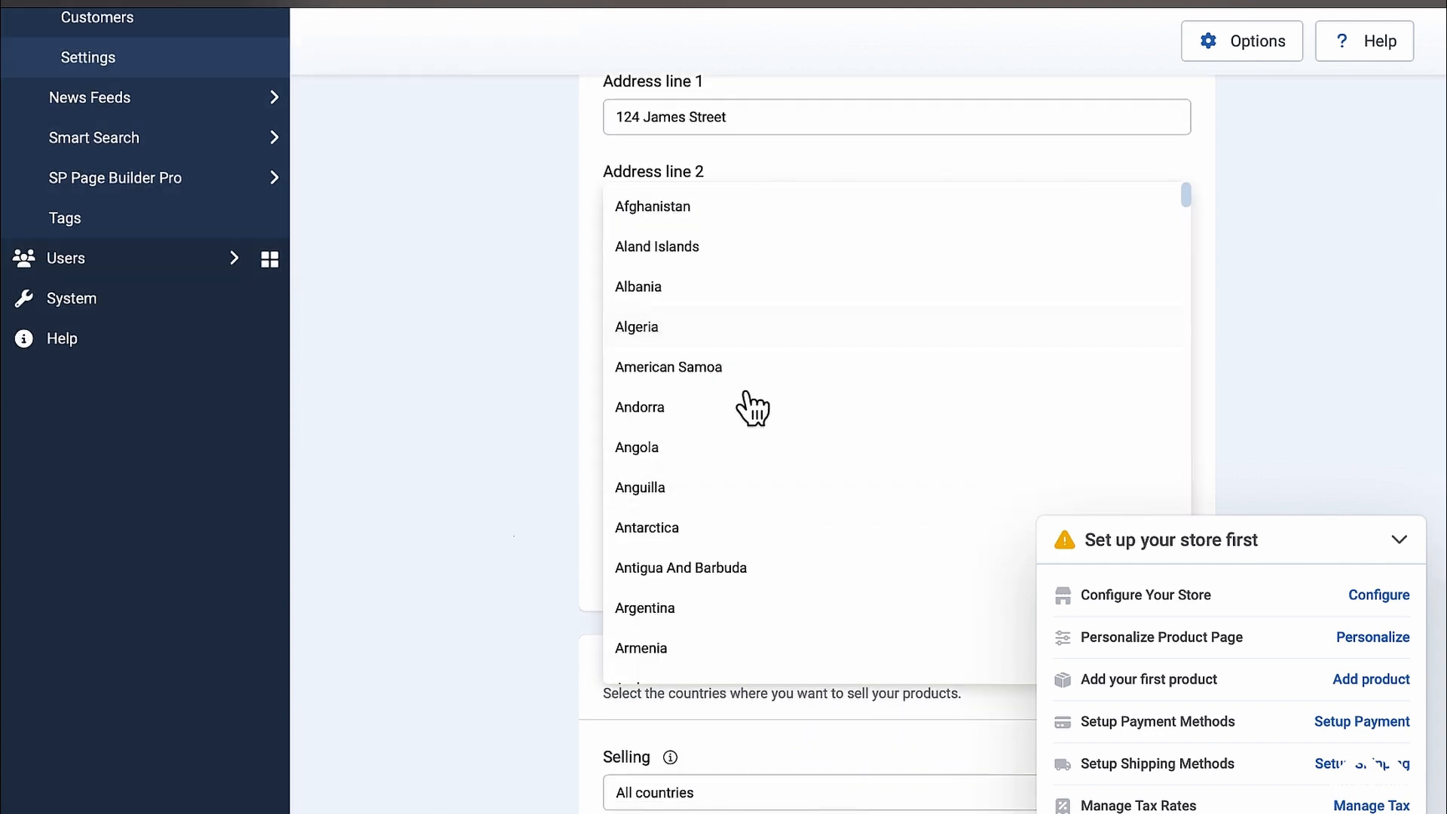
scroll(751, 411, "down", 5)
scroll(750, 411, "down", 20)
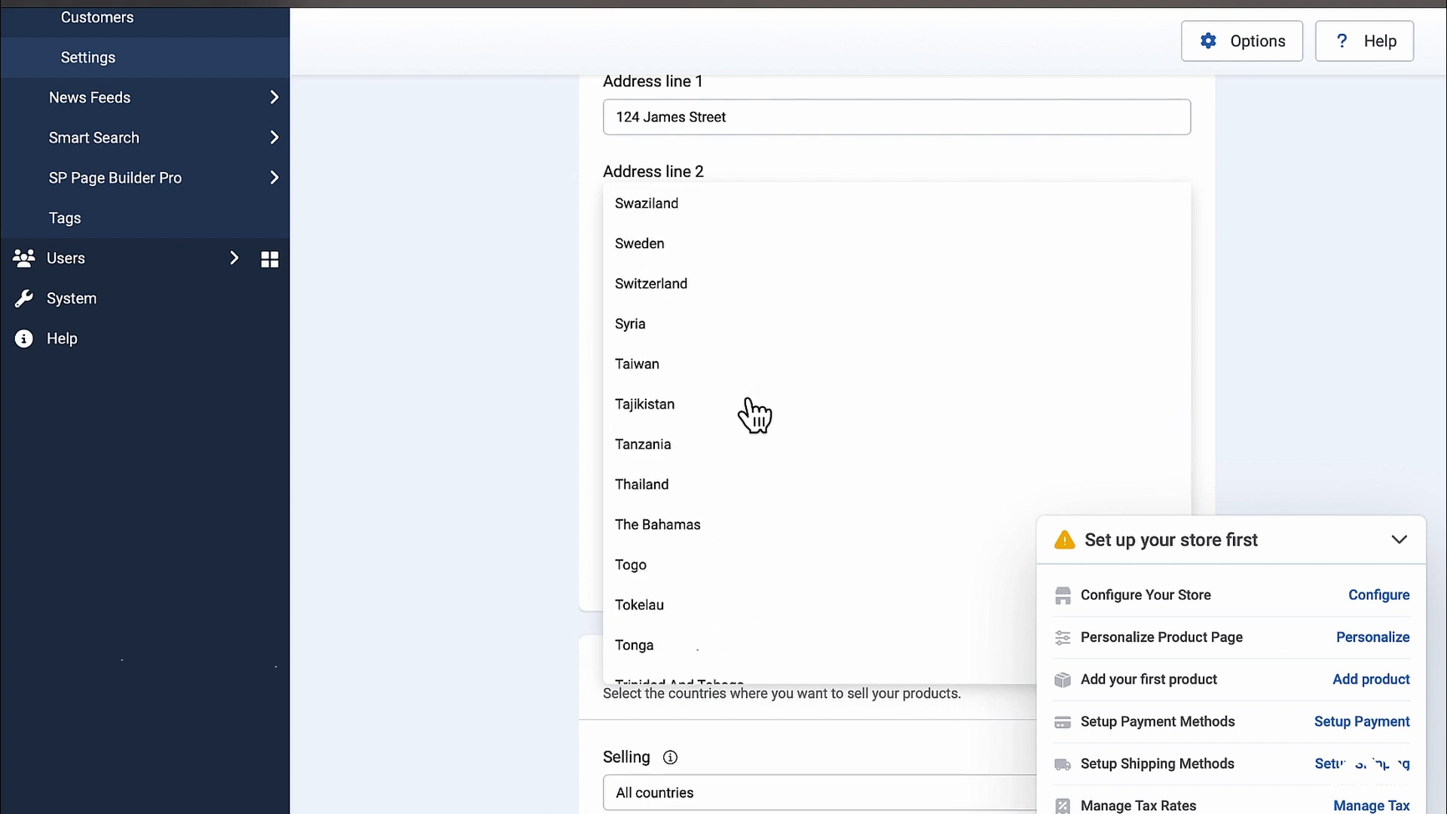
scroll(754, 413, "down", 1)
scroll(754, 413, "up", 3)
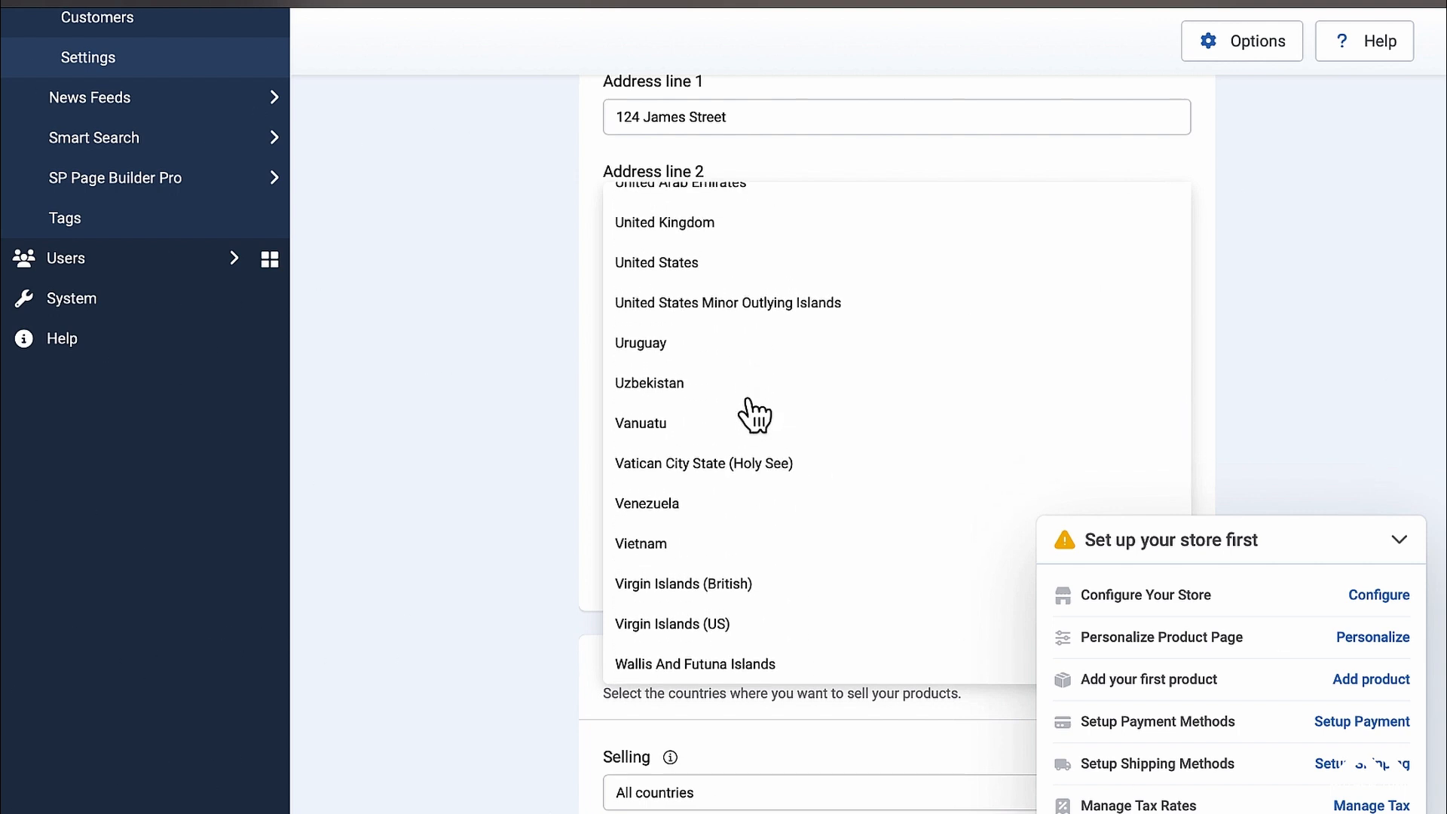
left_click(676, 303)
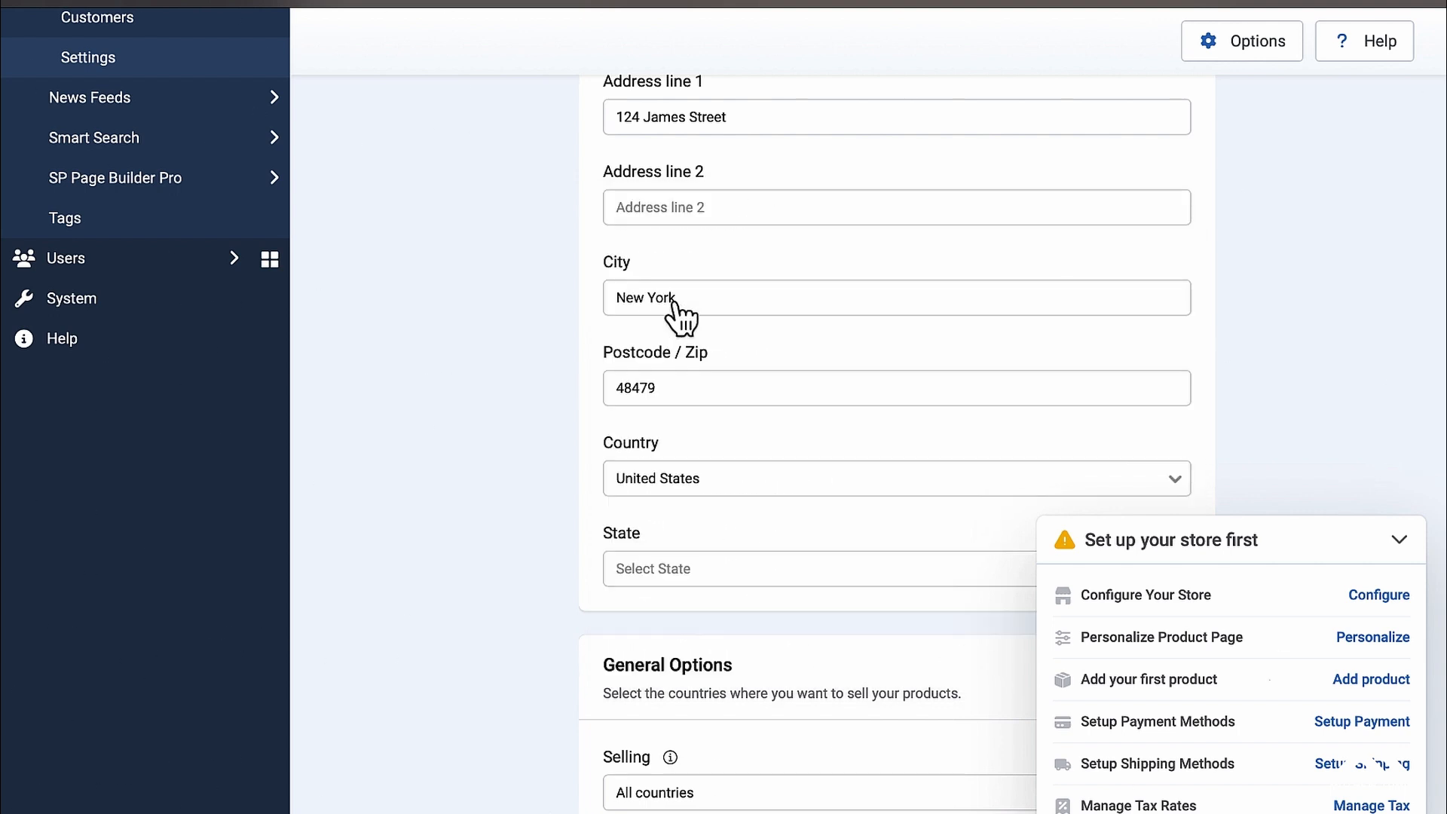
left_click(816, 573)
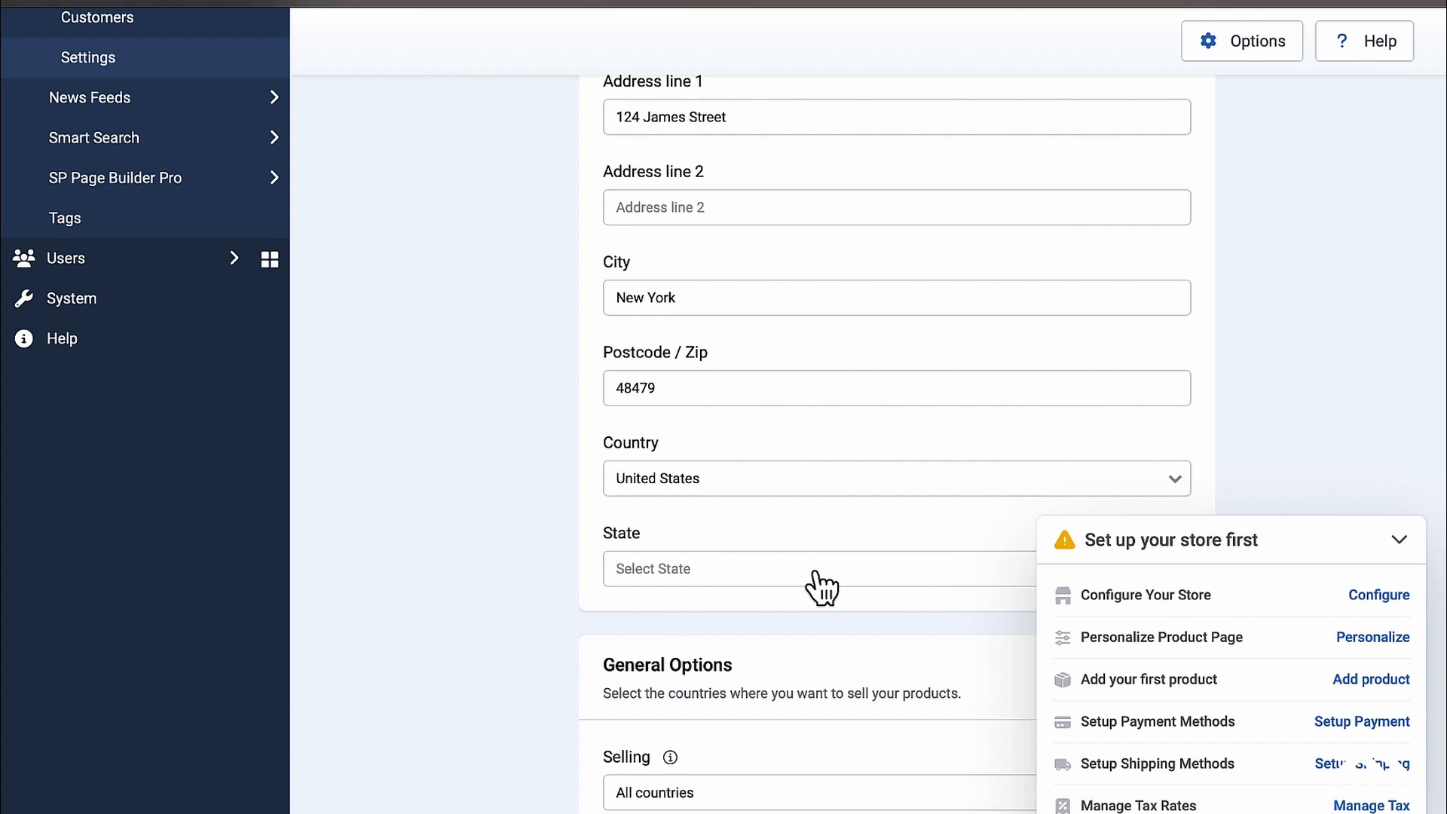
scroll(822, 588, "down", 2)
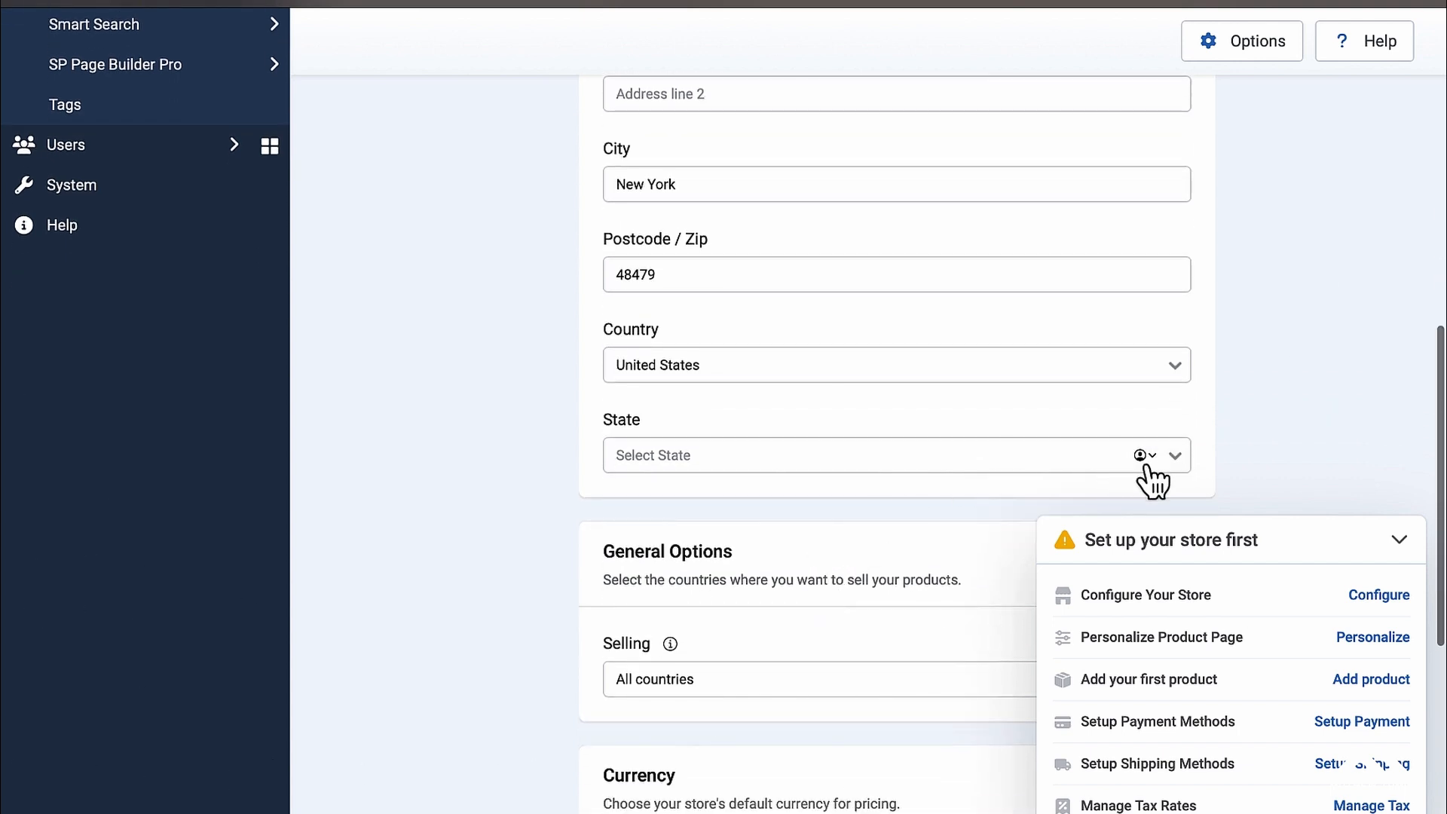
left_click(1175, 456)
scroll(826, 418, "down", 10)
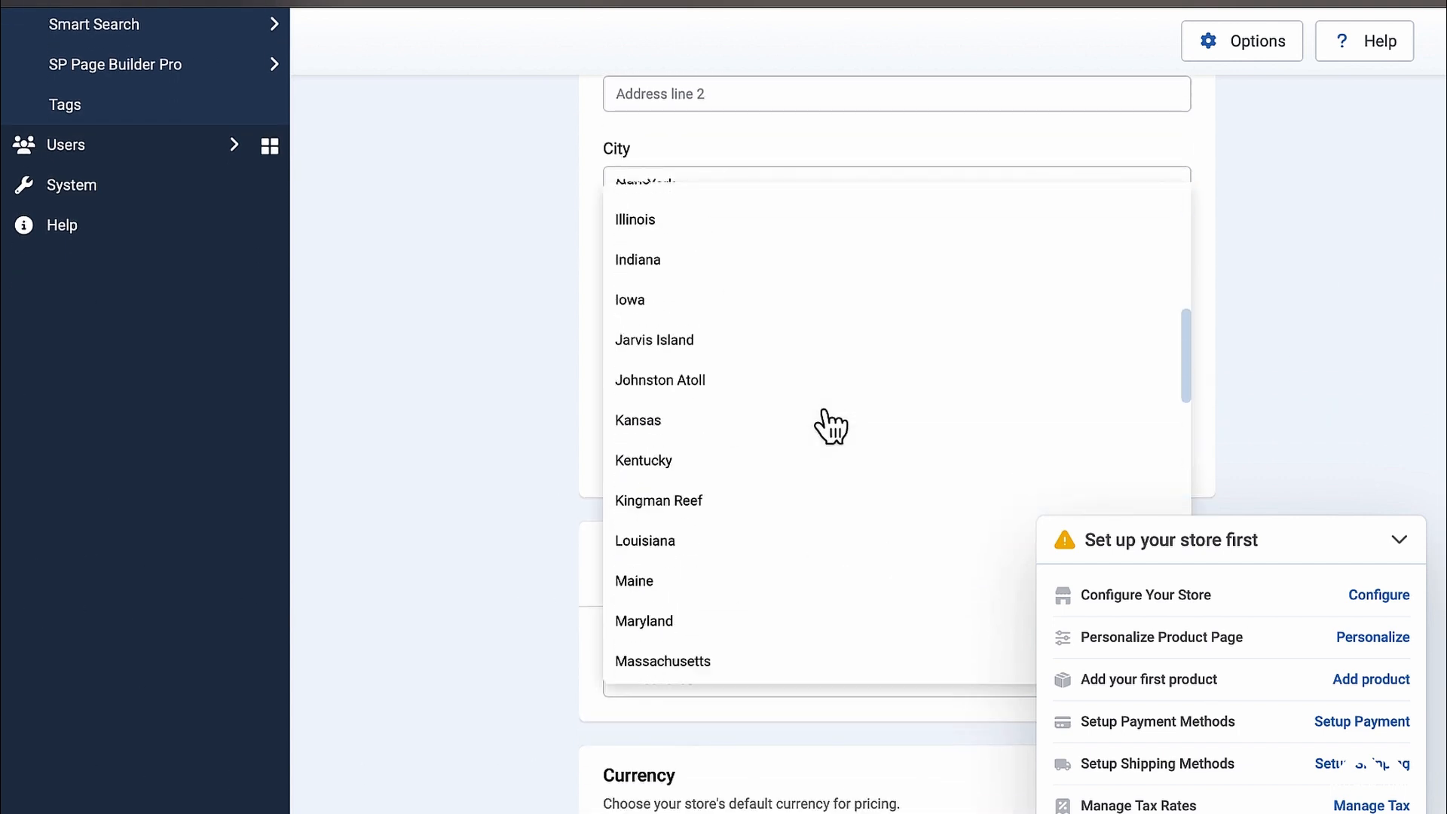
scroll(832, 426, "up", 2)
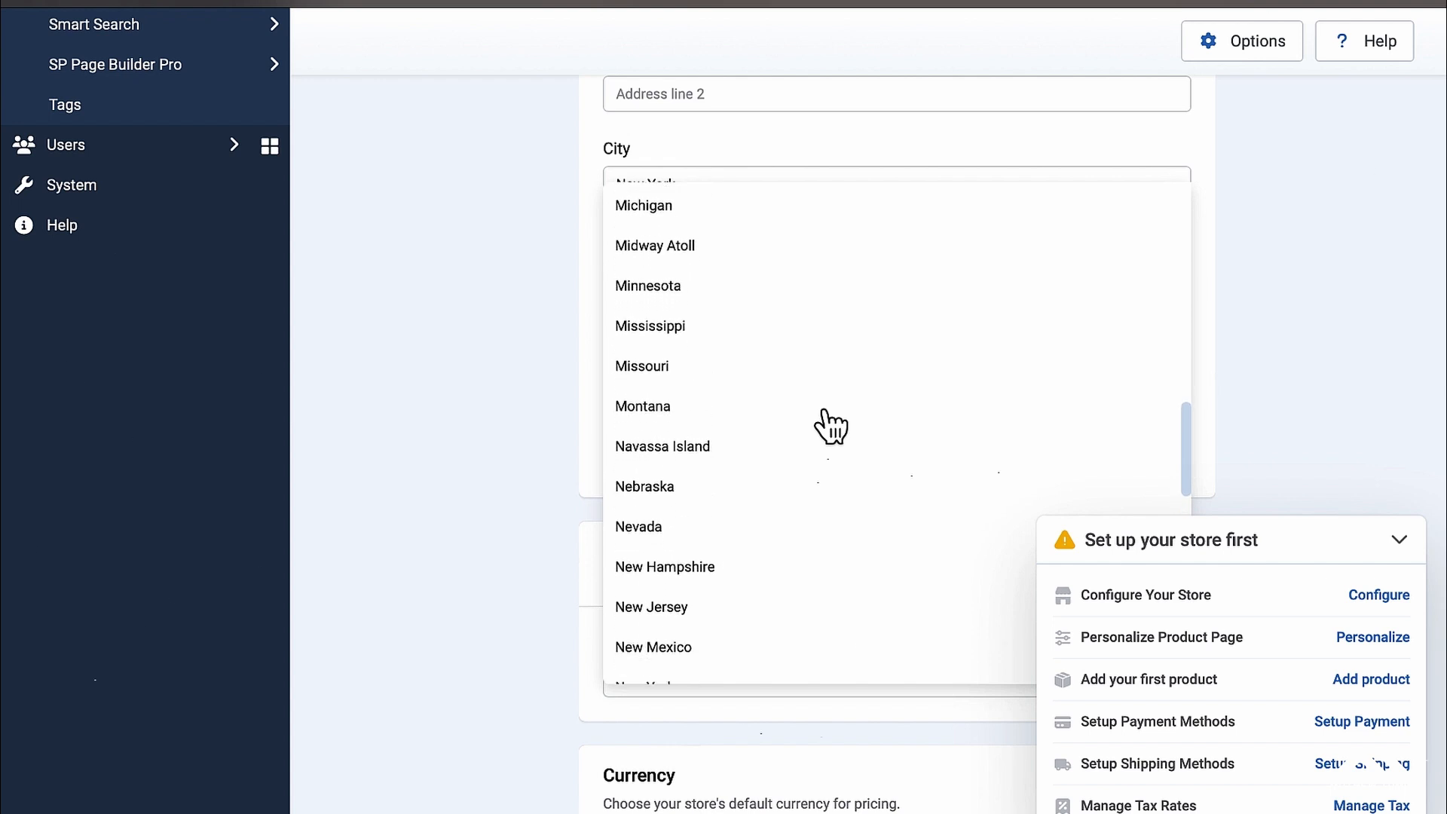
scroll(825, 423, "down", 1)
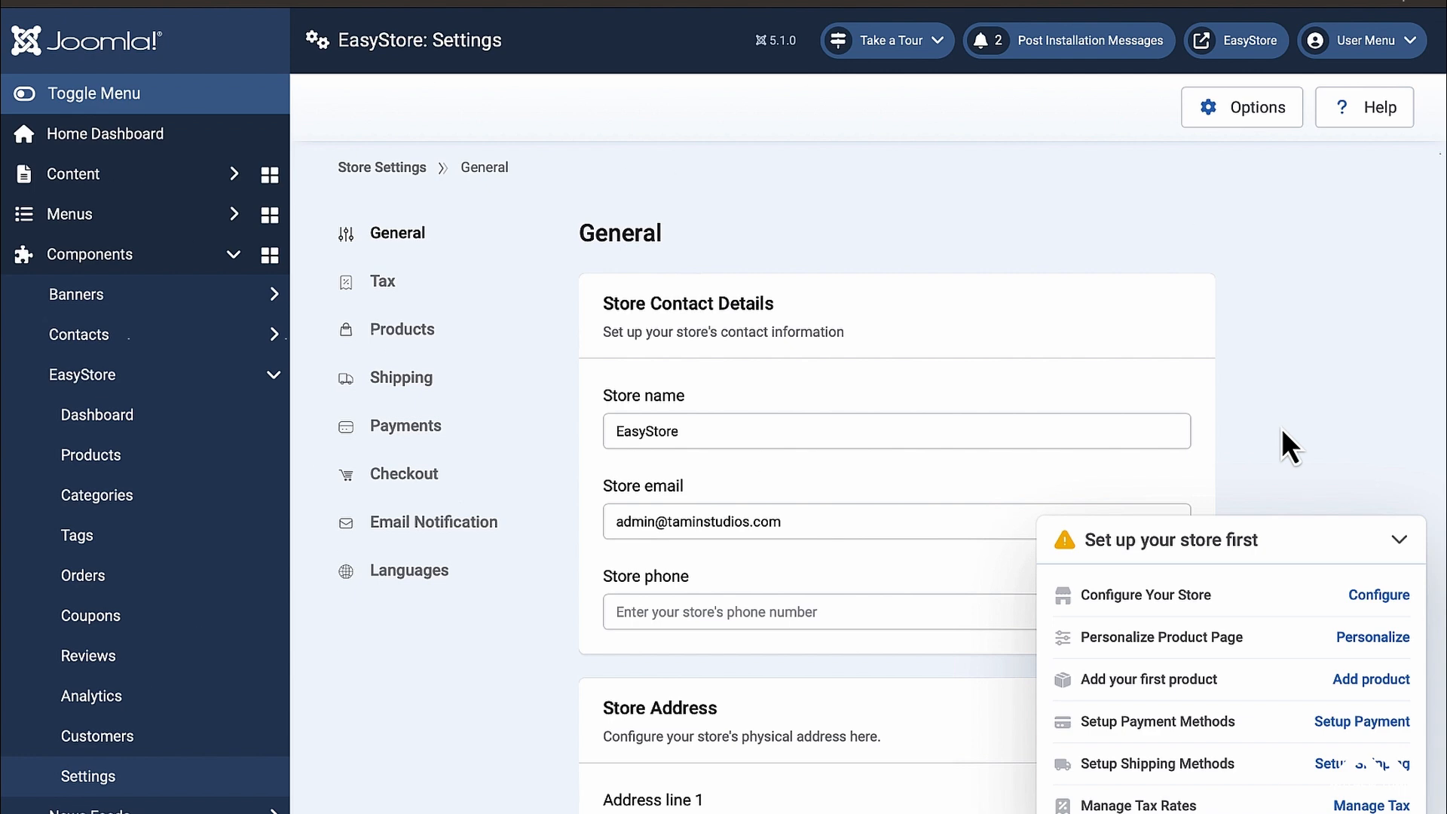
Step: Enter the store phone number and save the General settings
scroll(1387, 459, "down", 15)
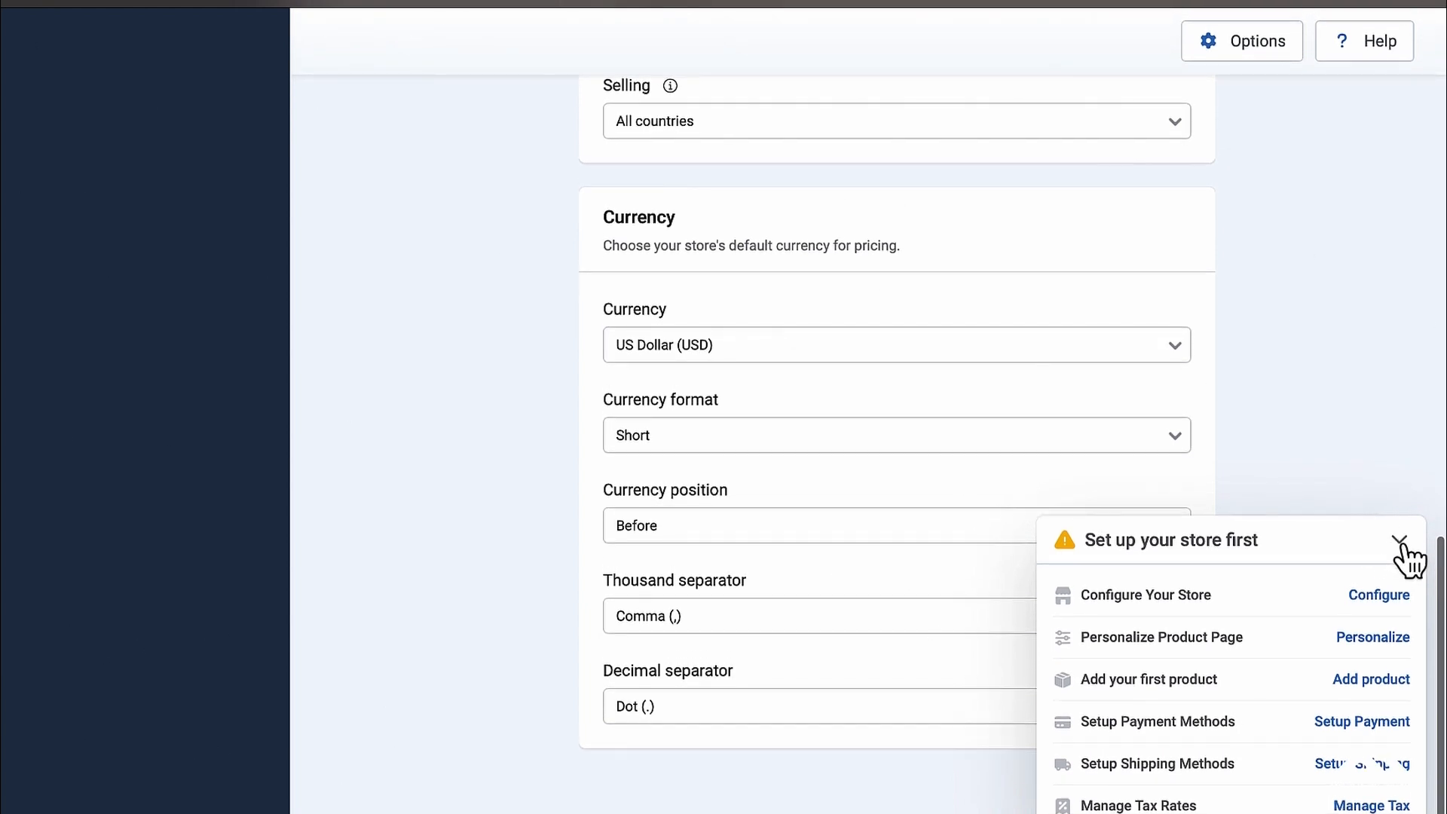
left_click(1402, 548)
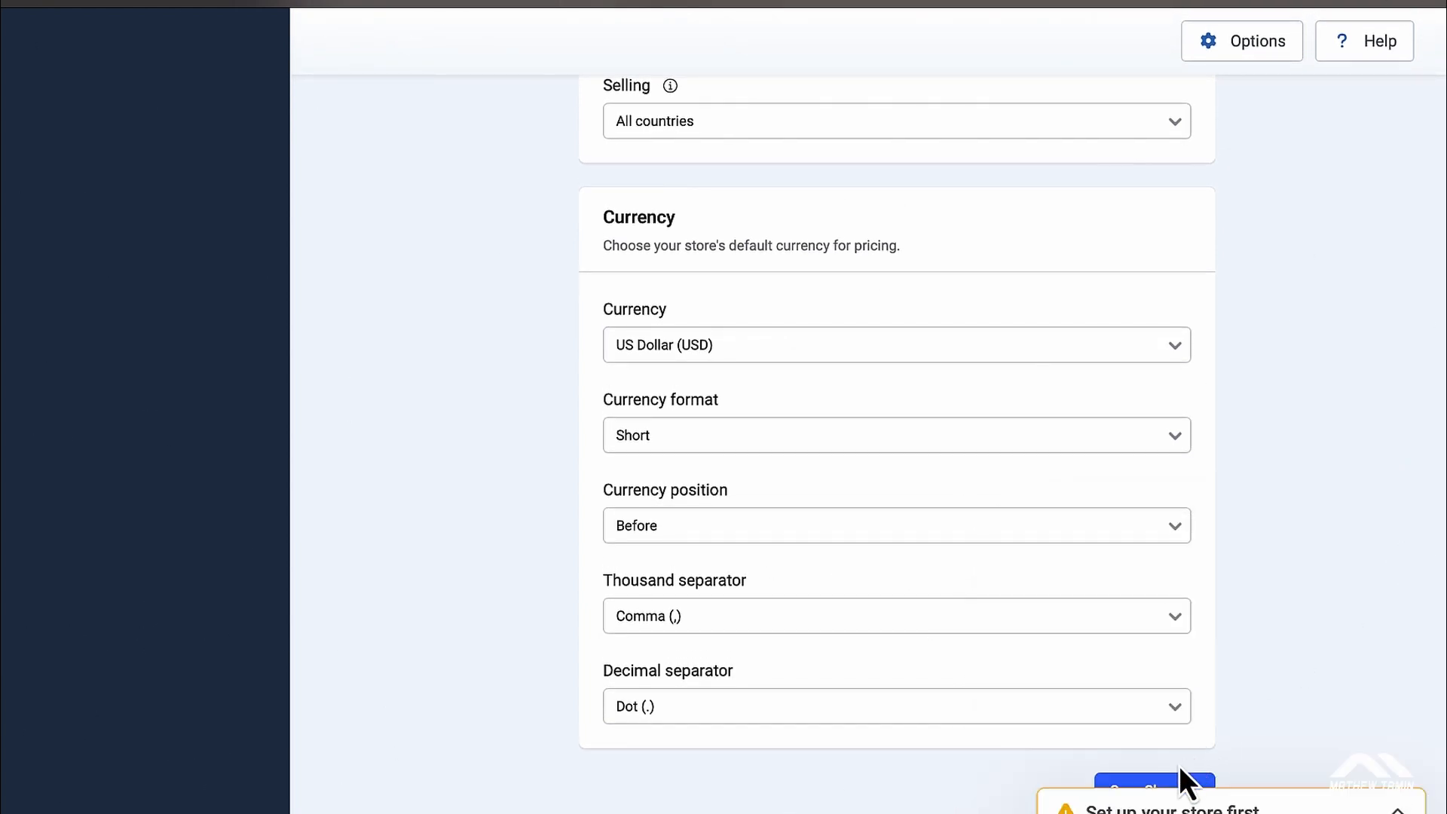
left_click(1168, 788)
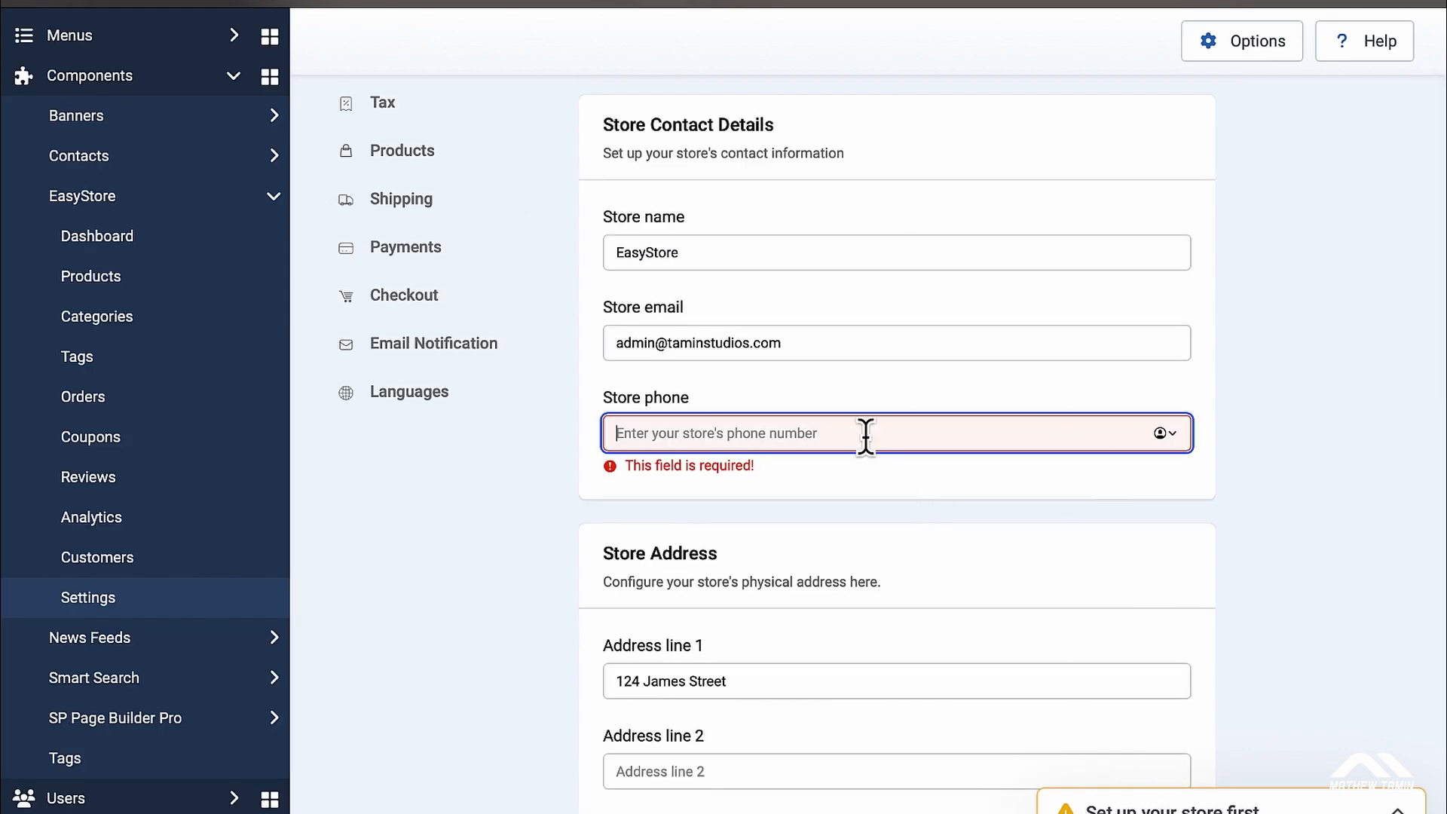
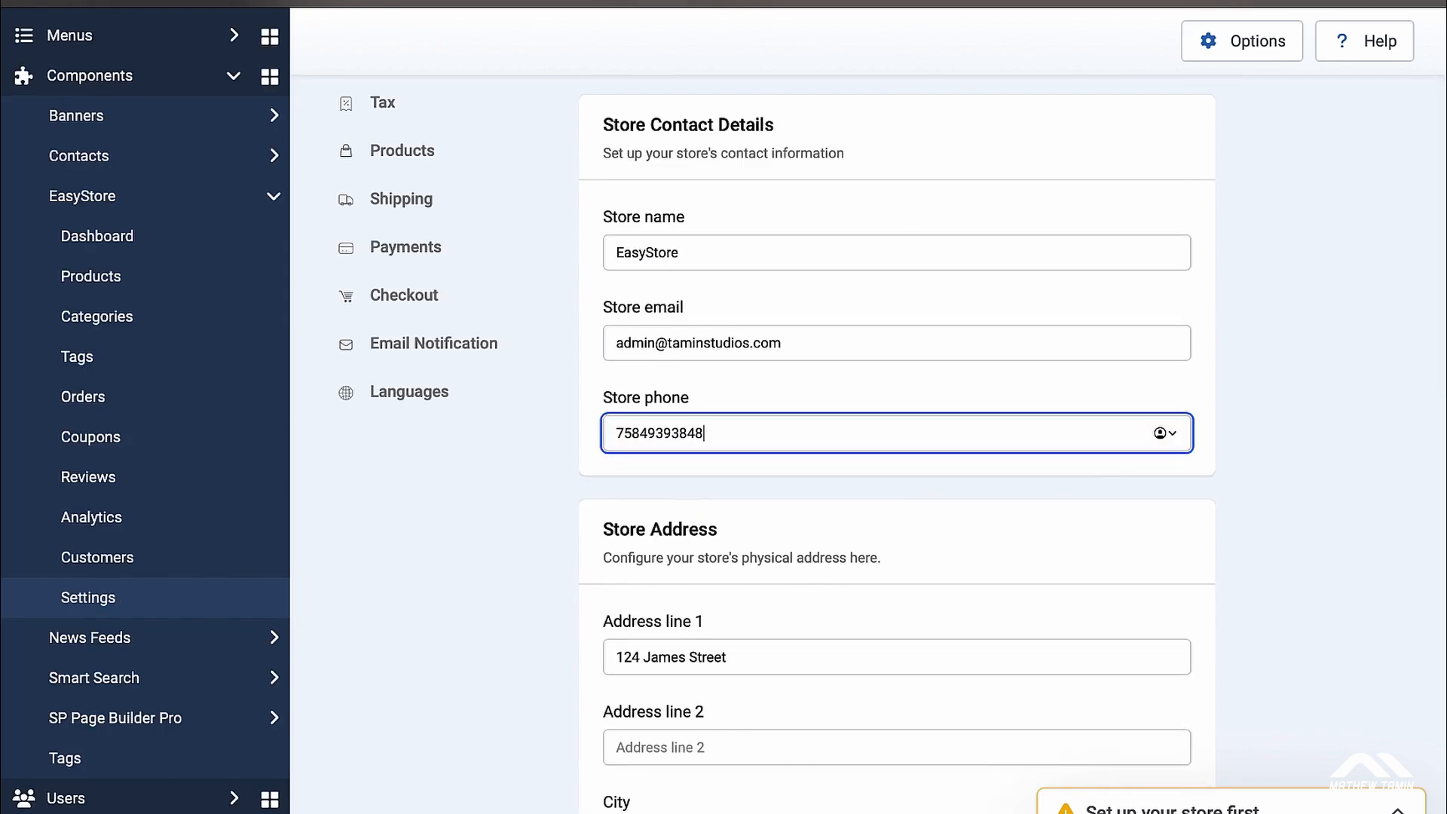
scroll(866, 442, "down", 15)
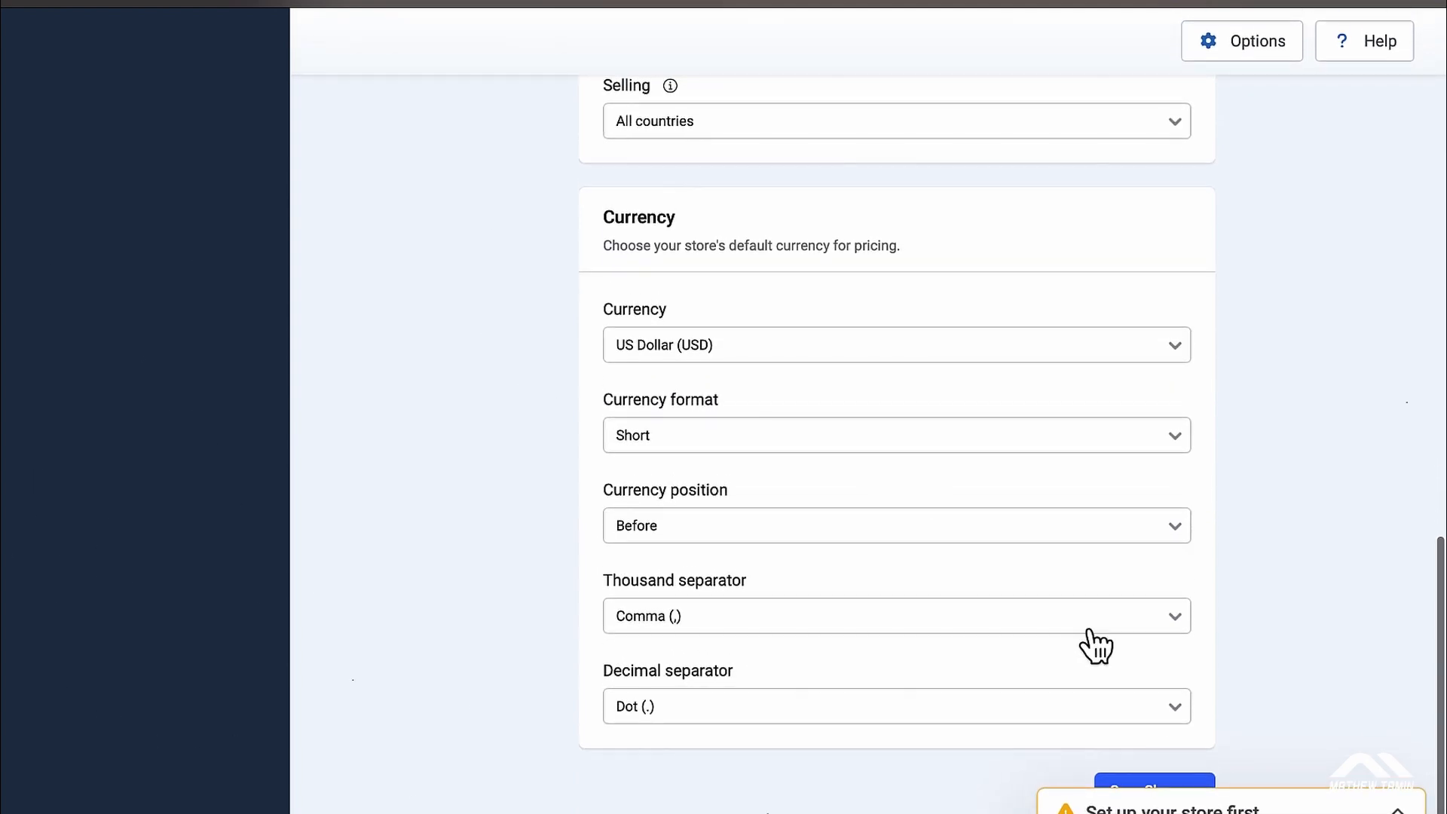
left_click(1144, 784)
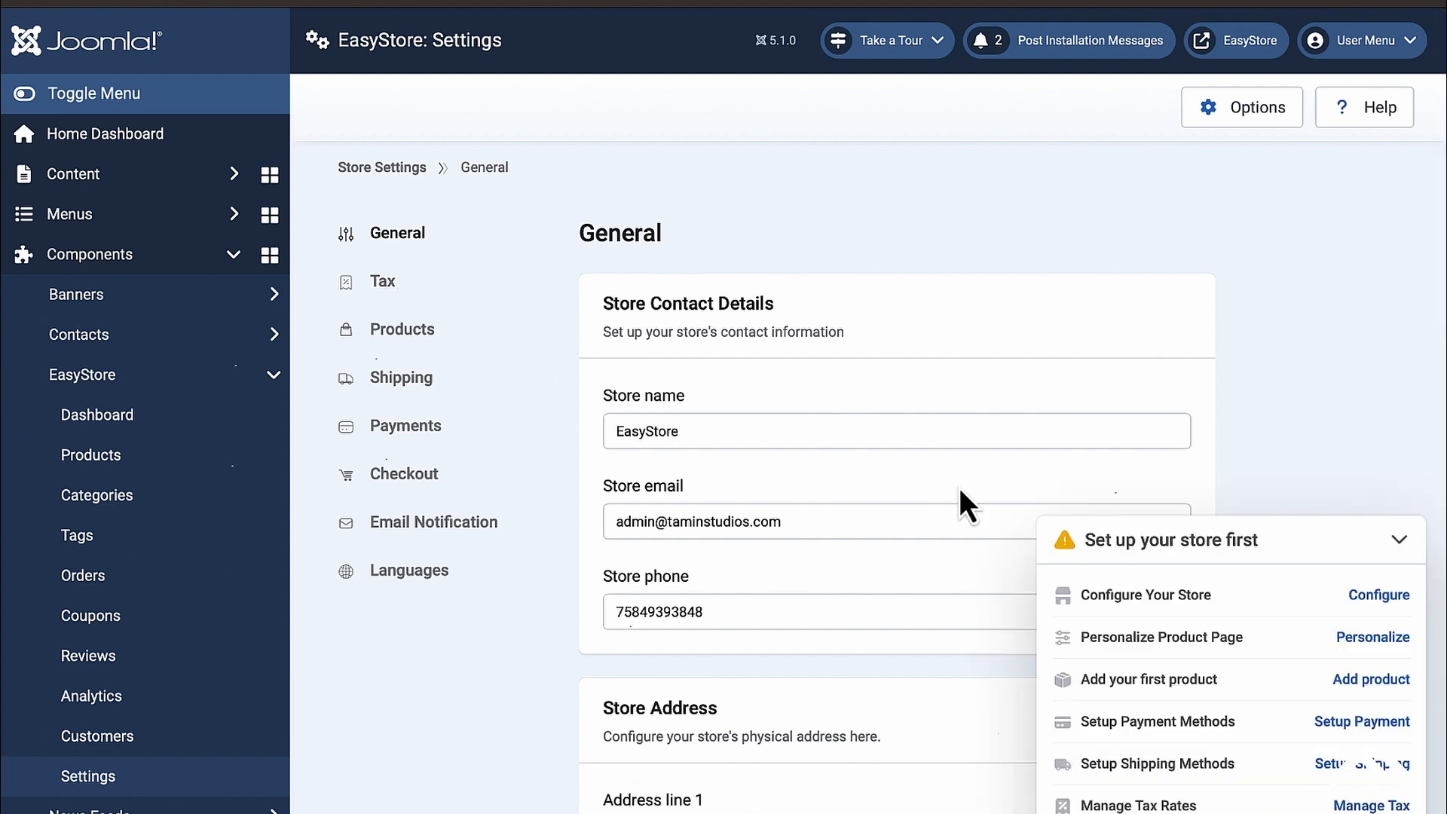
Step: In Tax settings, add United States as a taxable country with all states selected
left_click(377, 282)
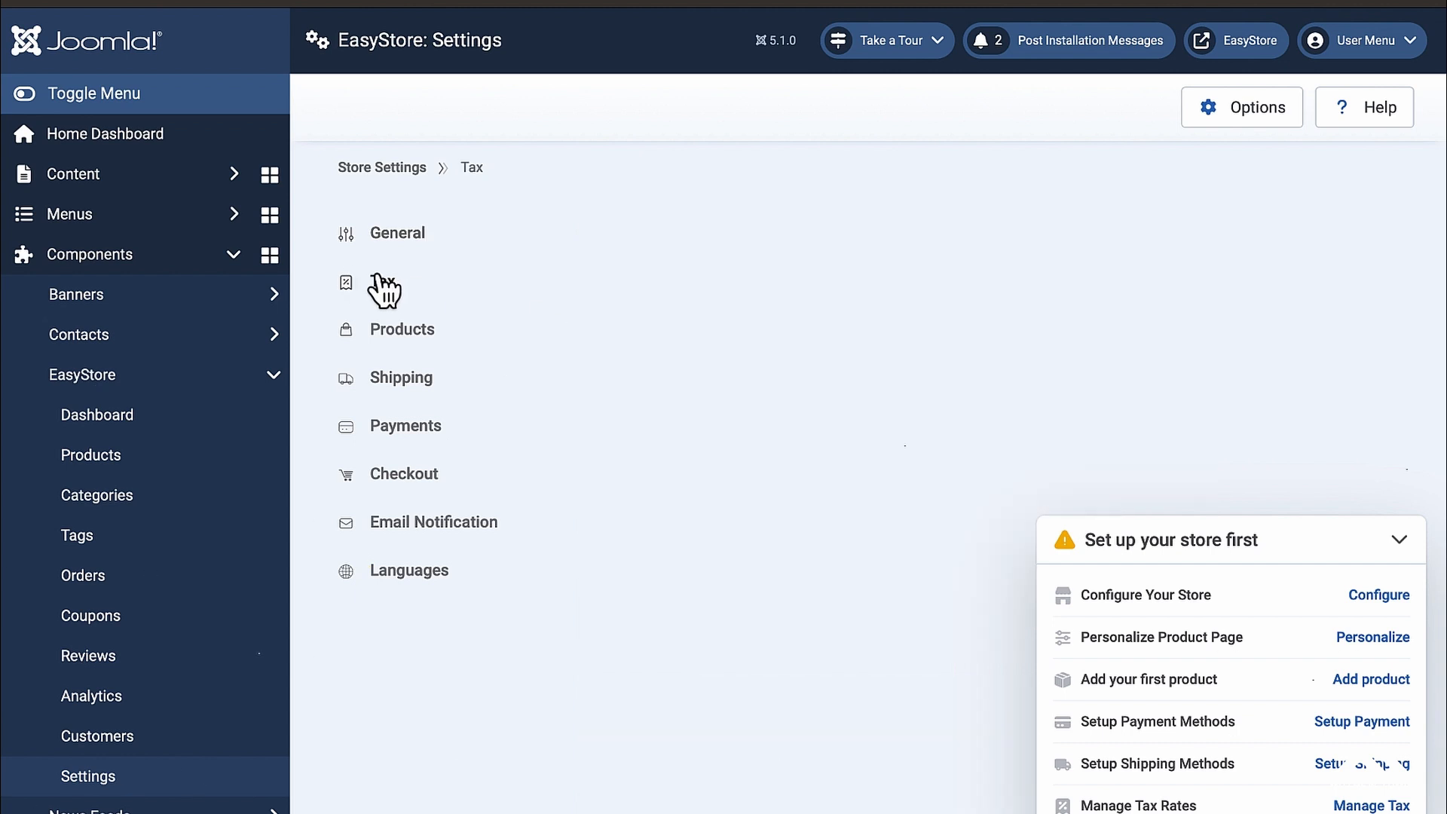
scroll(747, 366, "down", 1)
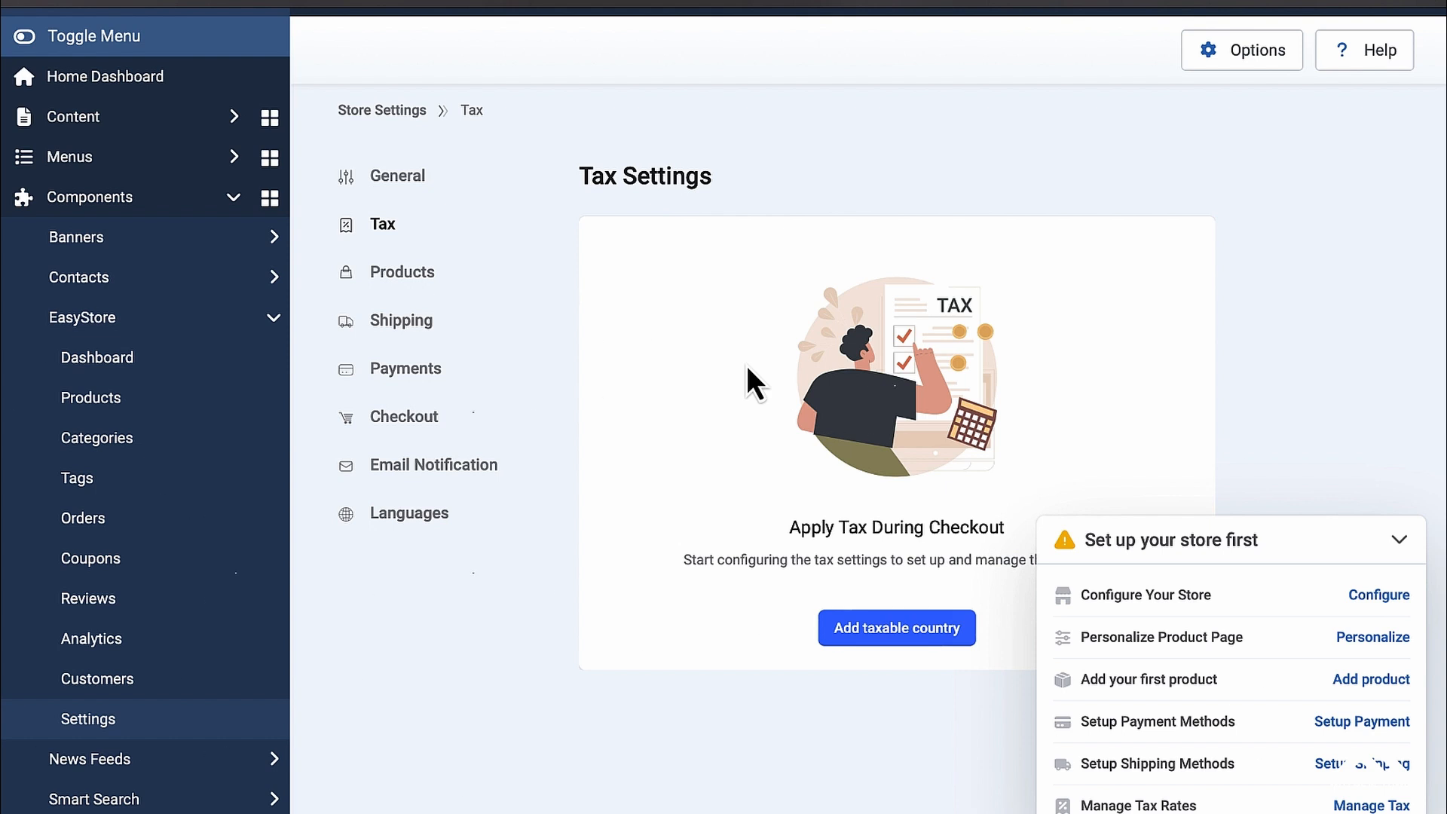
left_click(916, 637)
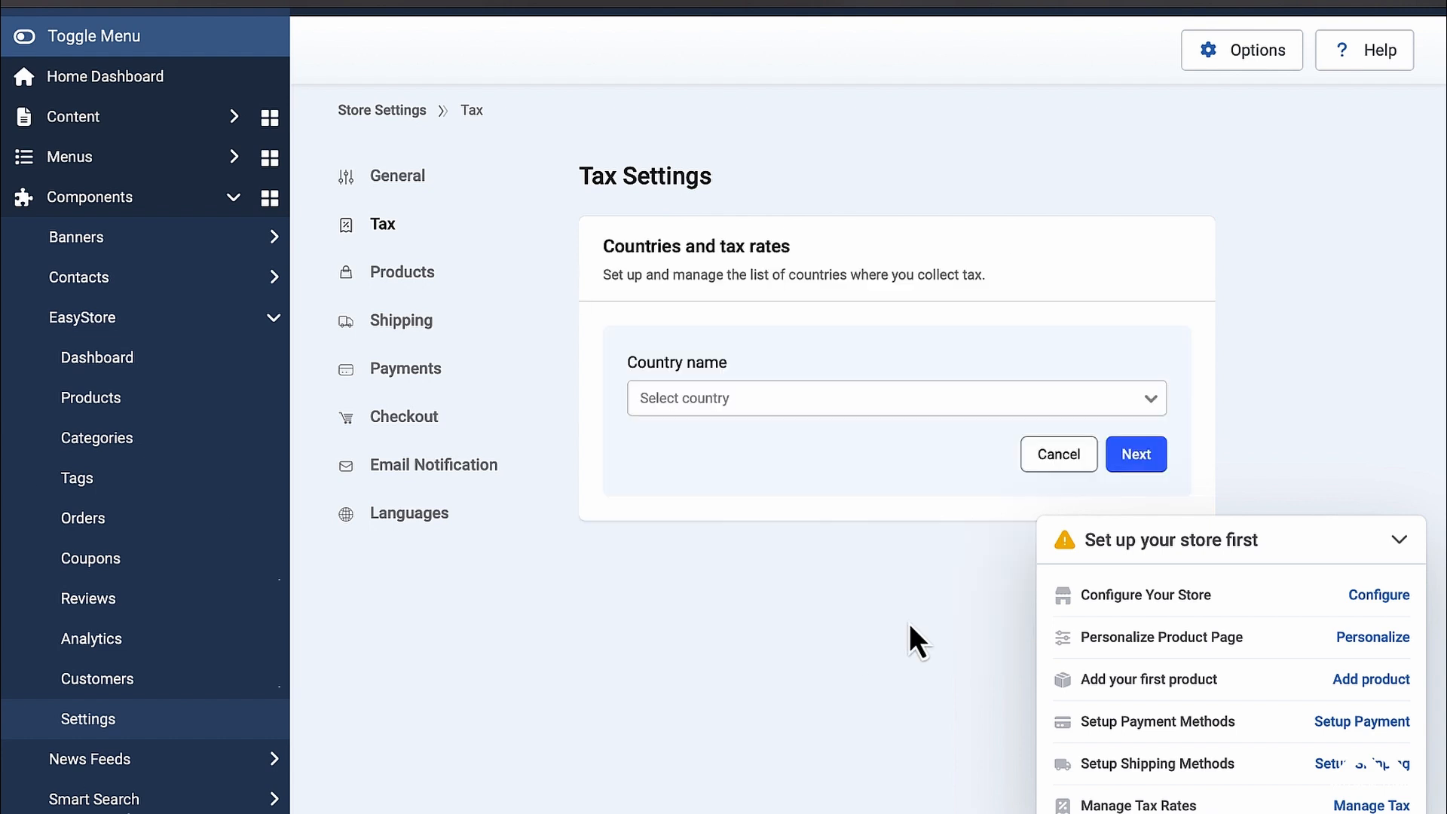
left_click(808, 404)
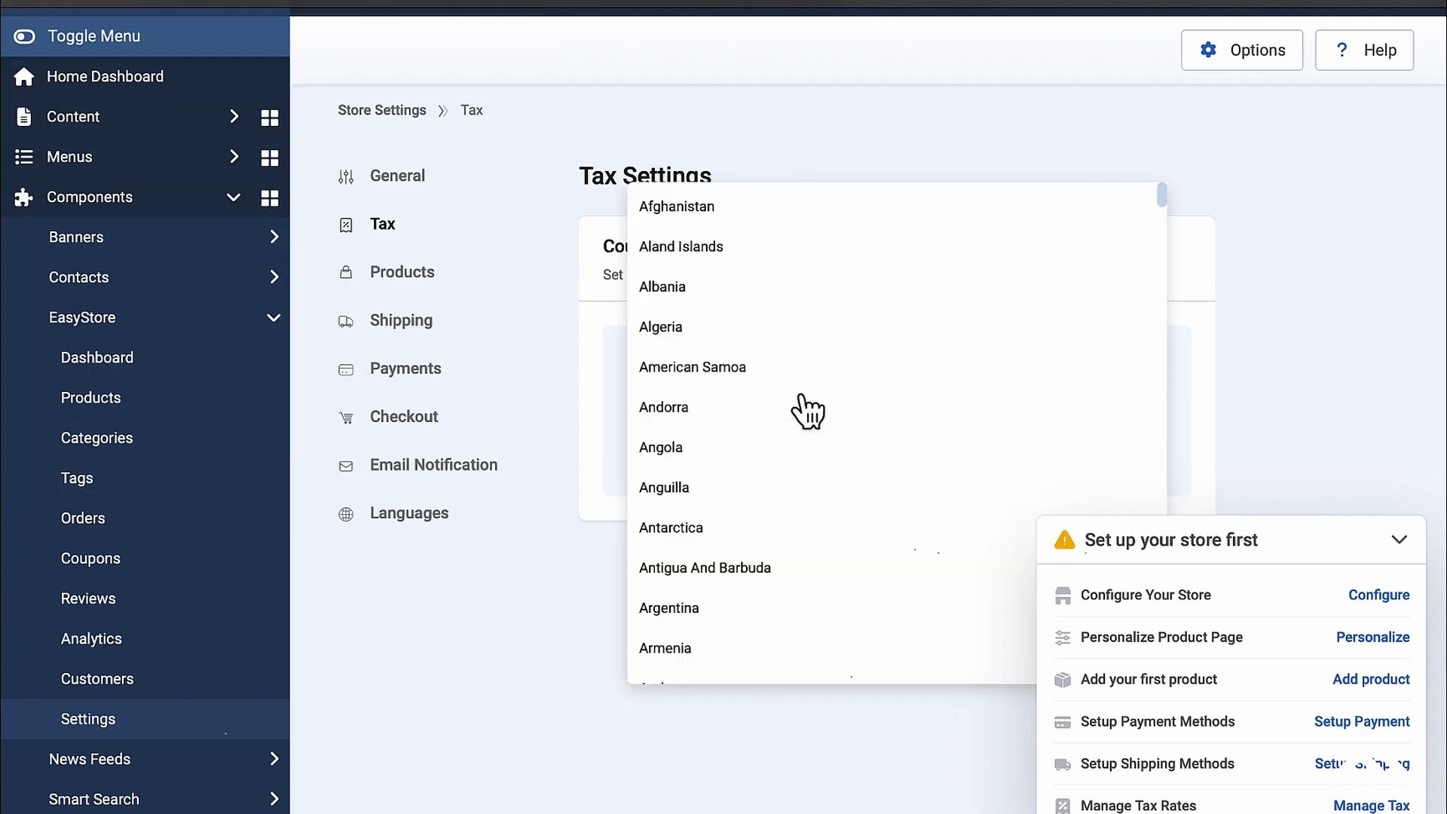
scroll(807, 411, "down", 15)
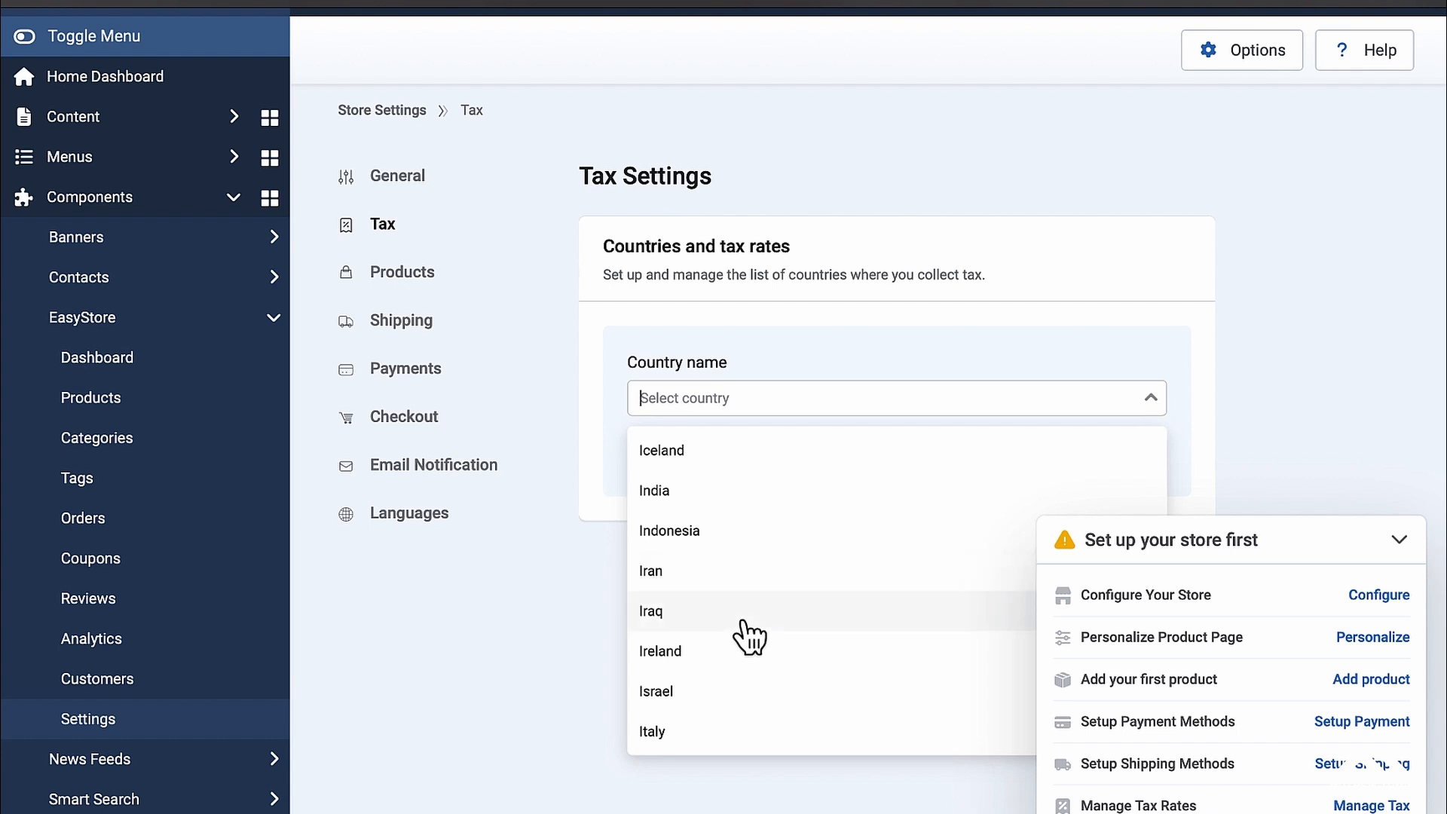
scroll(743, 631, "down", 20)
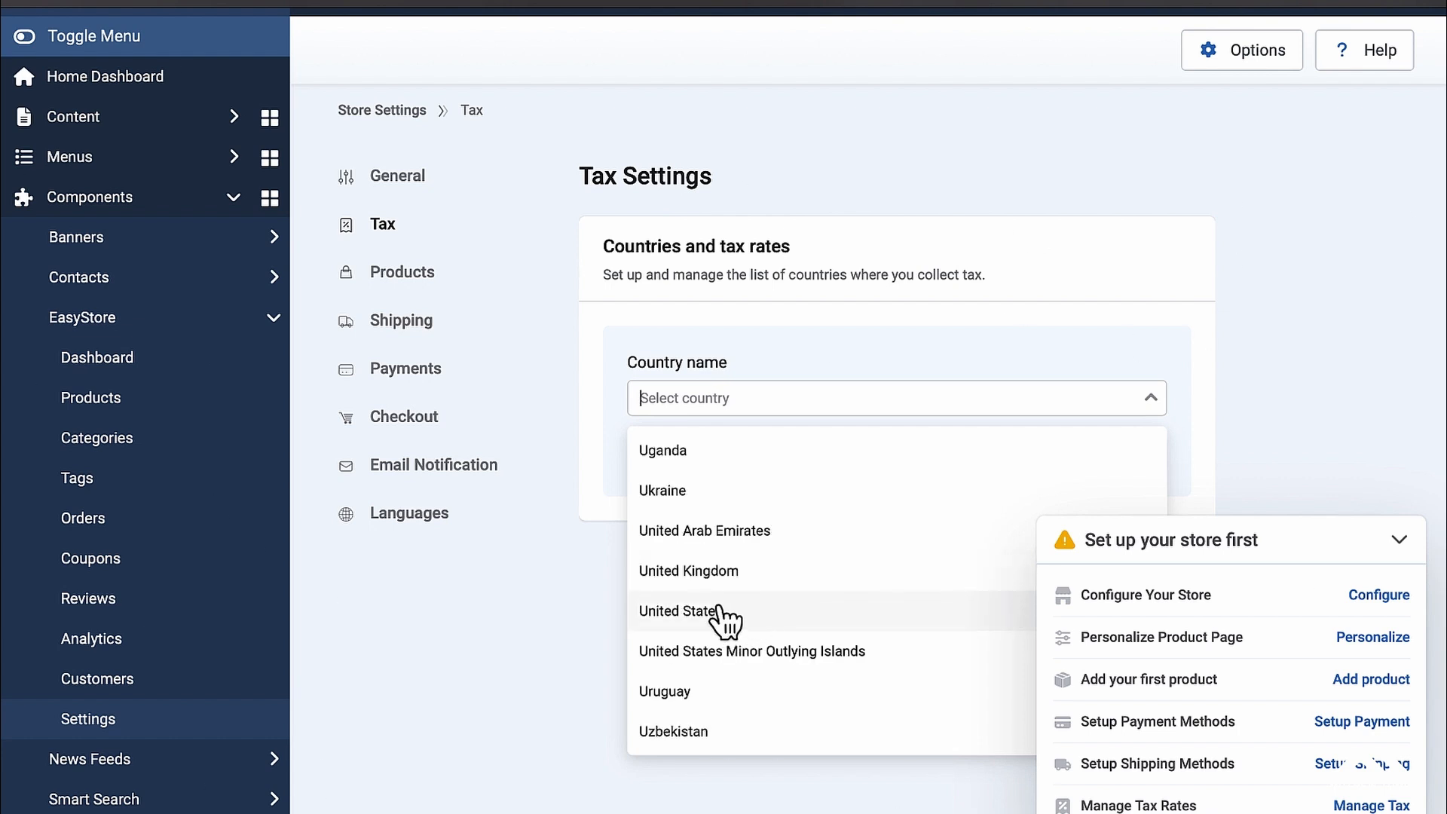
left_click(758, 611)
left_click(771, 482)
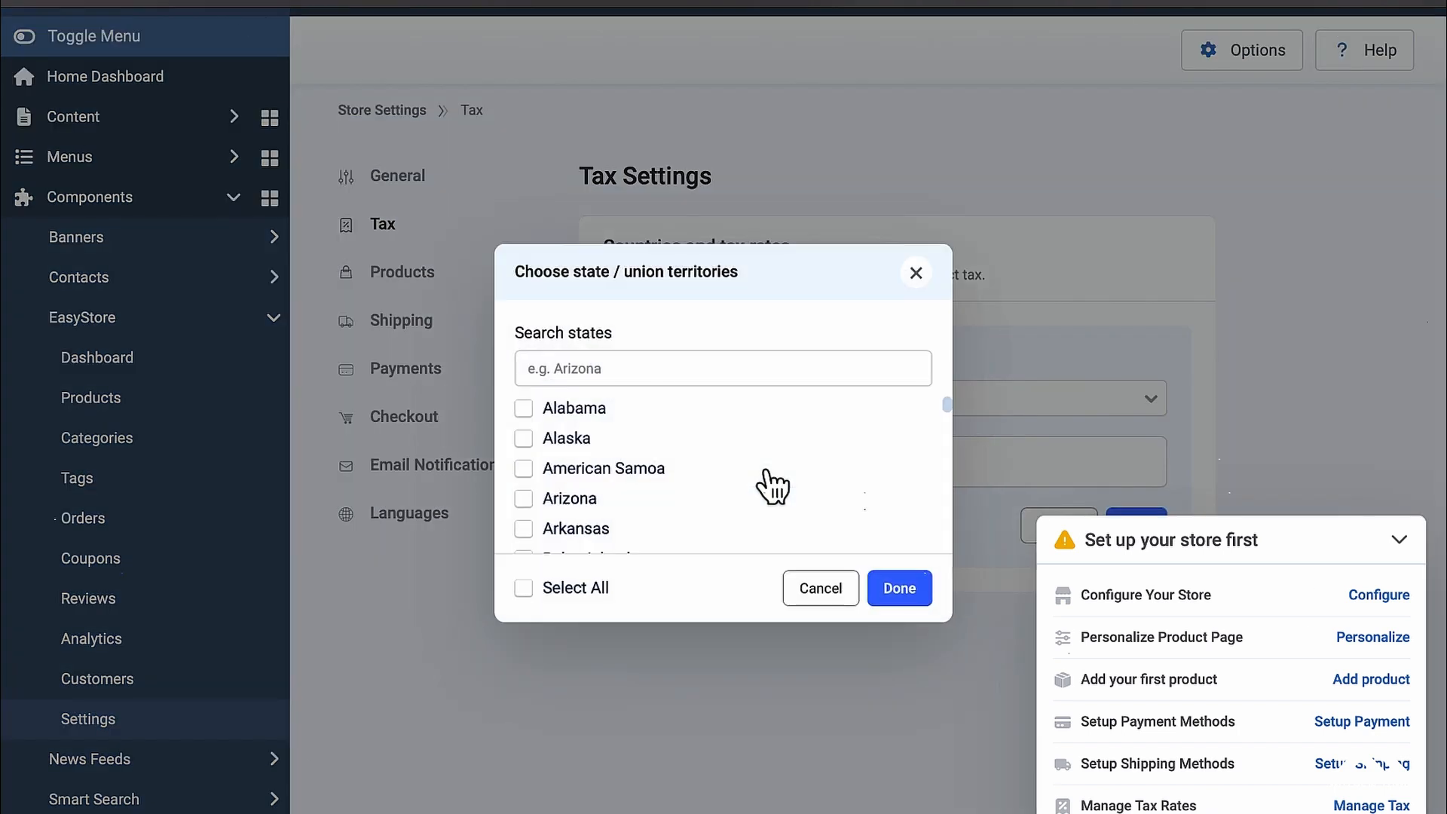
left_click(525, 590)
left_click(901, 589)
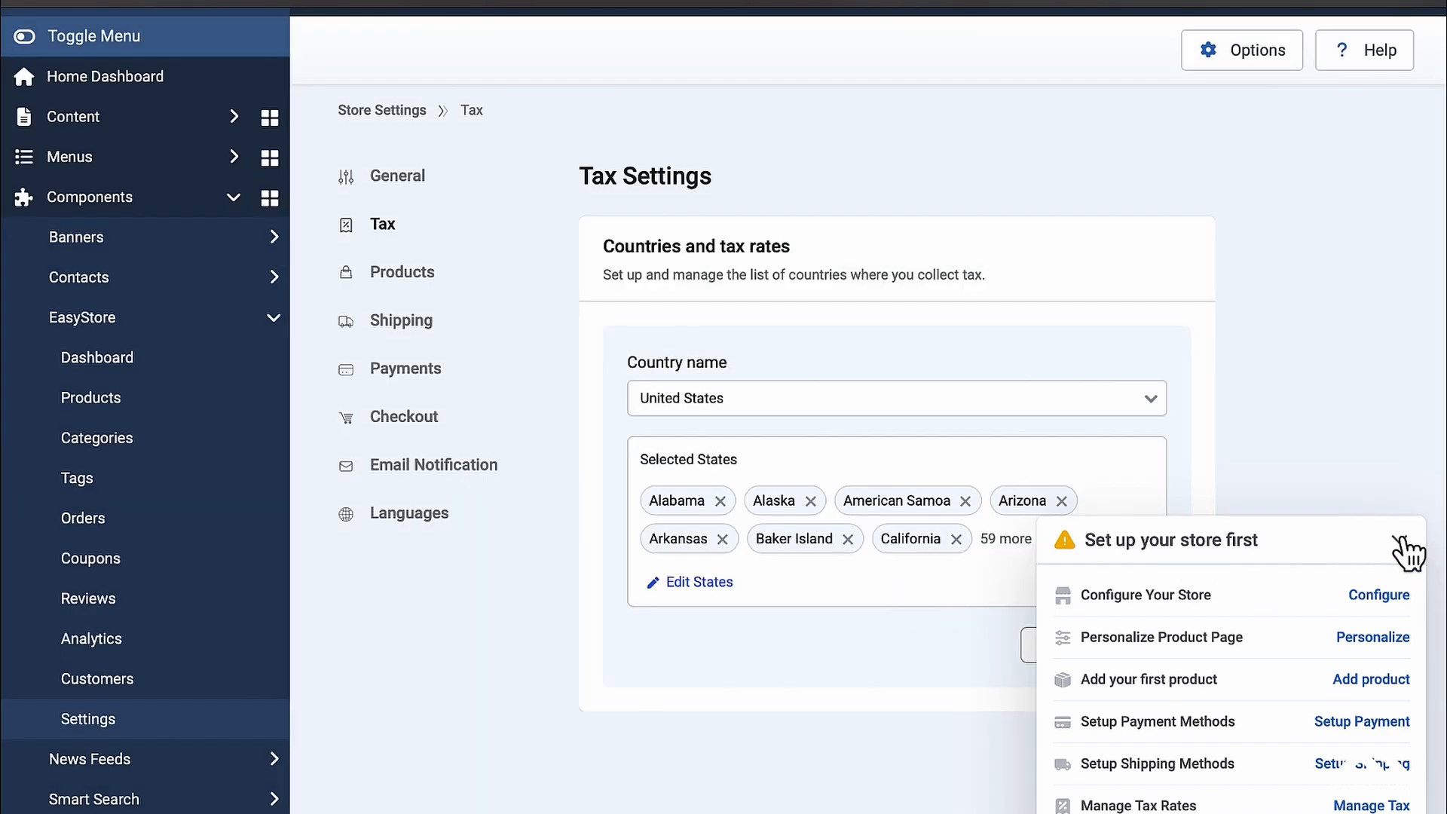
left_click(1399, 540)
Step: Apply one 0% rate to the entire United States and save it
left_click(1149, 654)
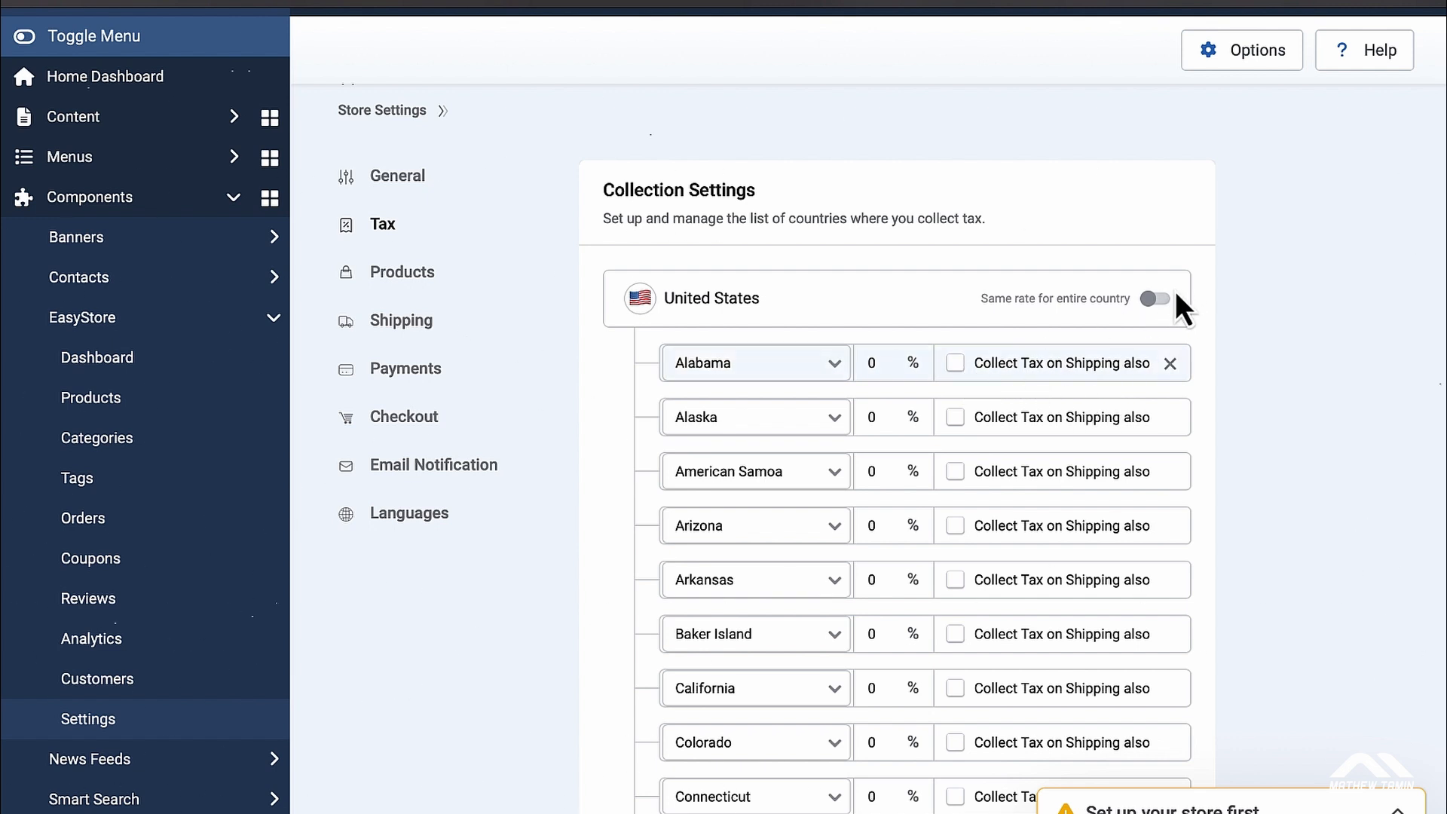
left_click(1157, 300)
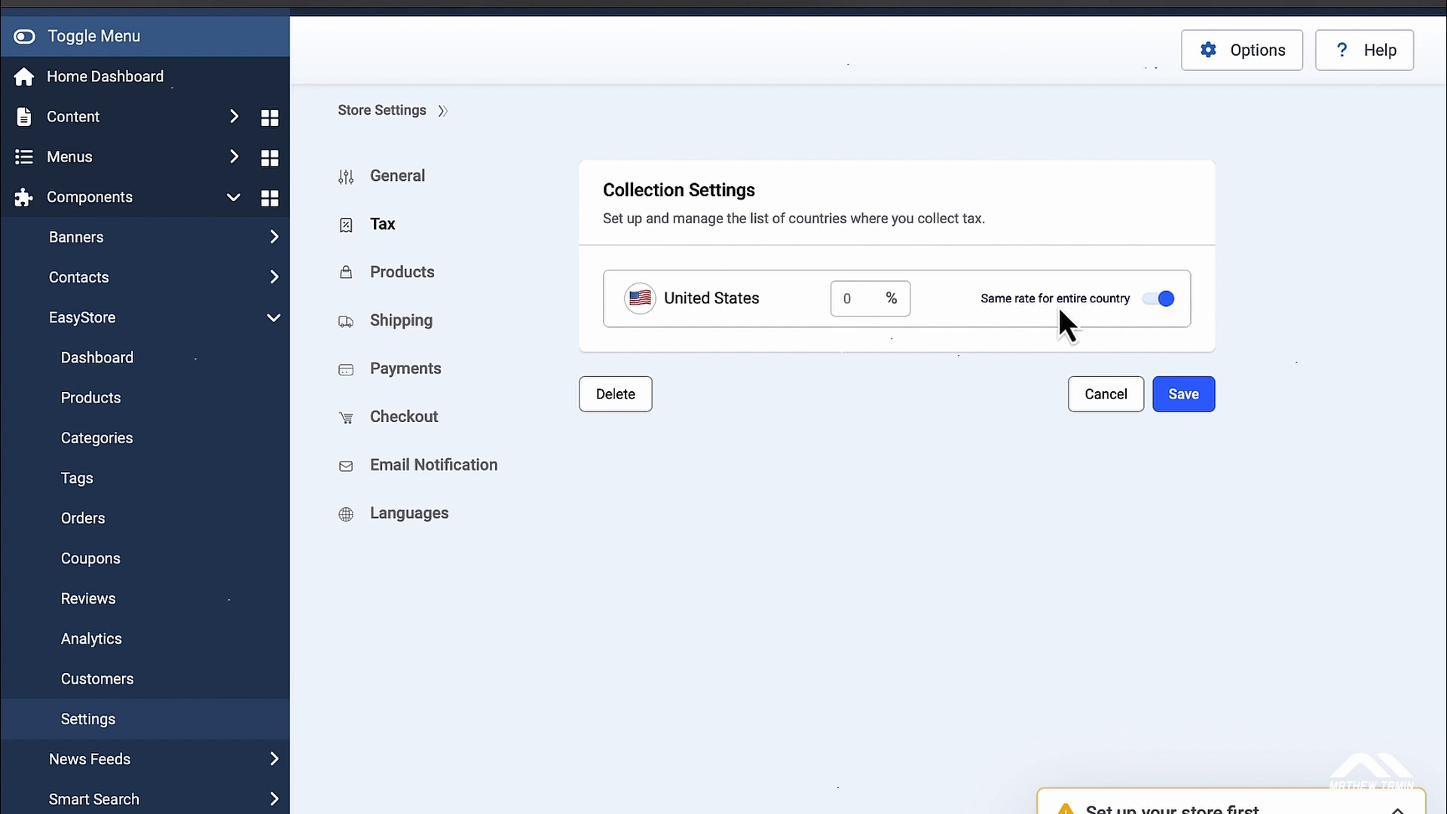
left_click(1162, 300)
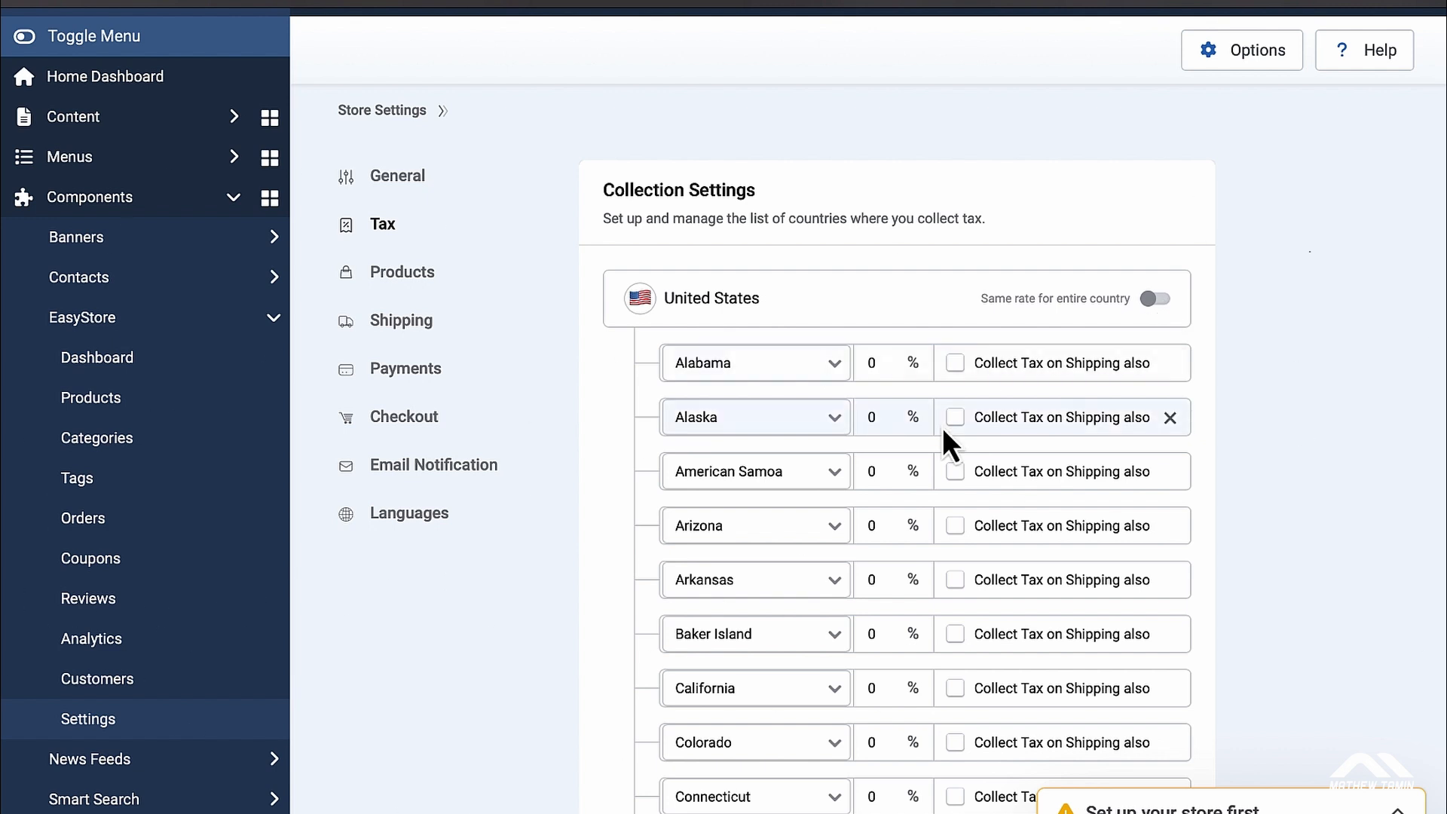
left_click(1155, 300)
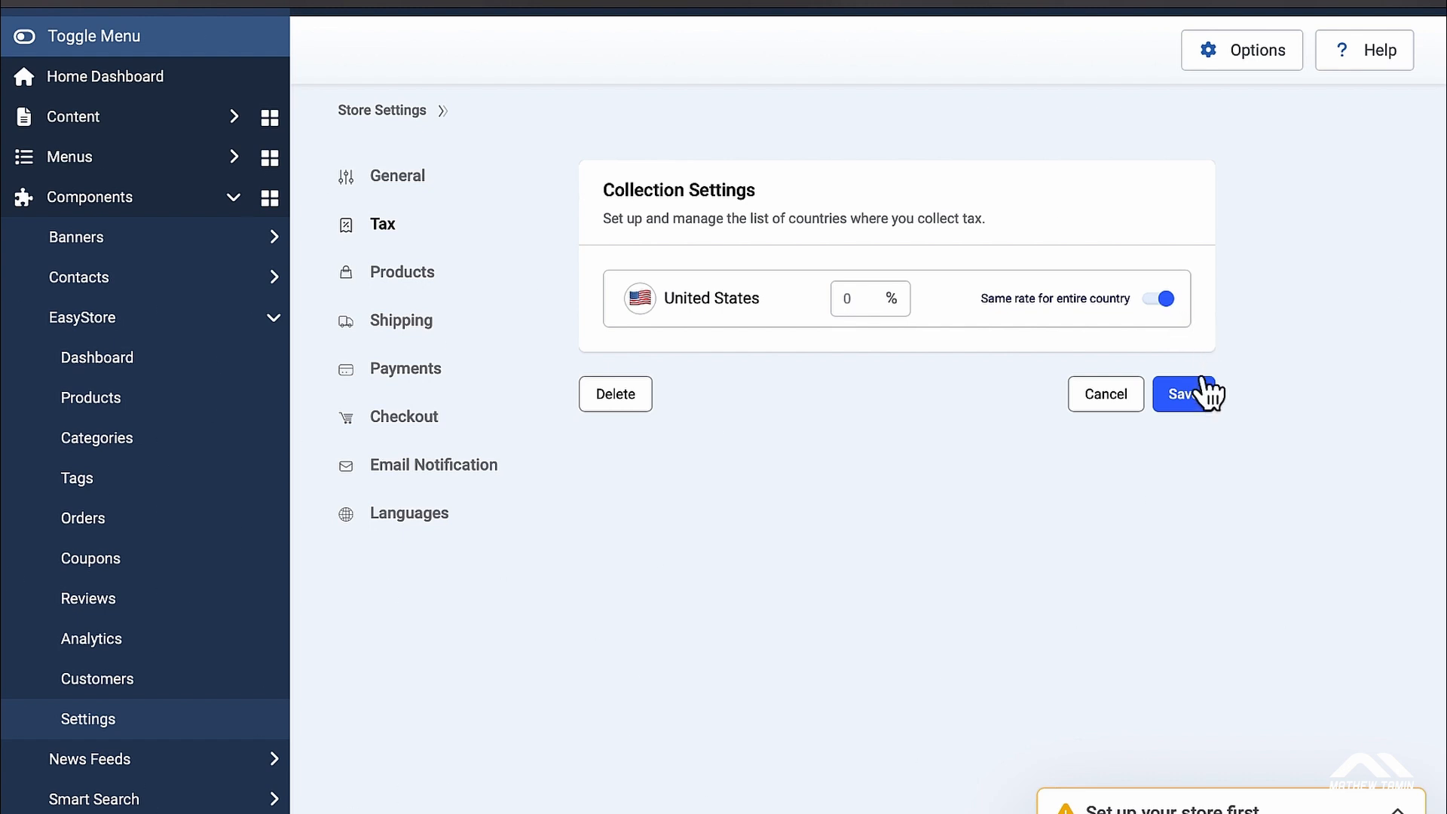
left_click(1191, 400)
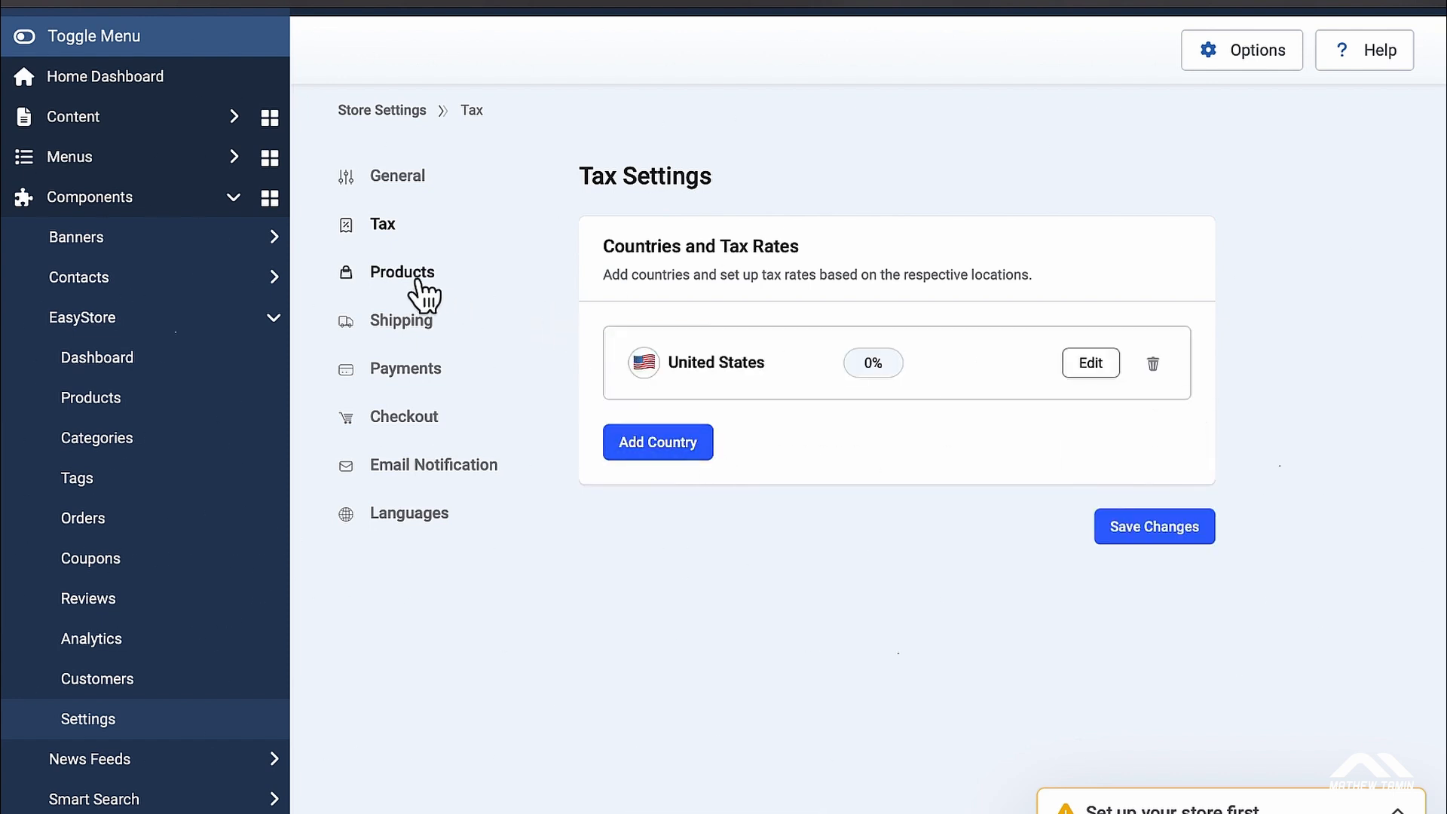
Step: Set the Products shop page to Home
left_click(1397, 811)
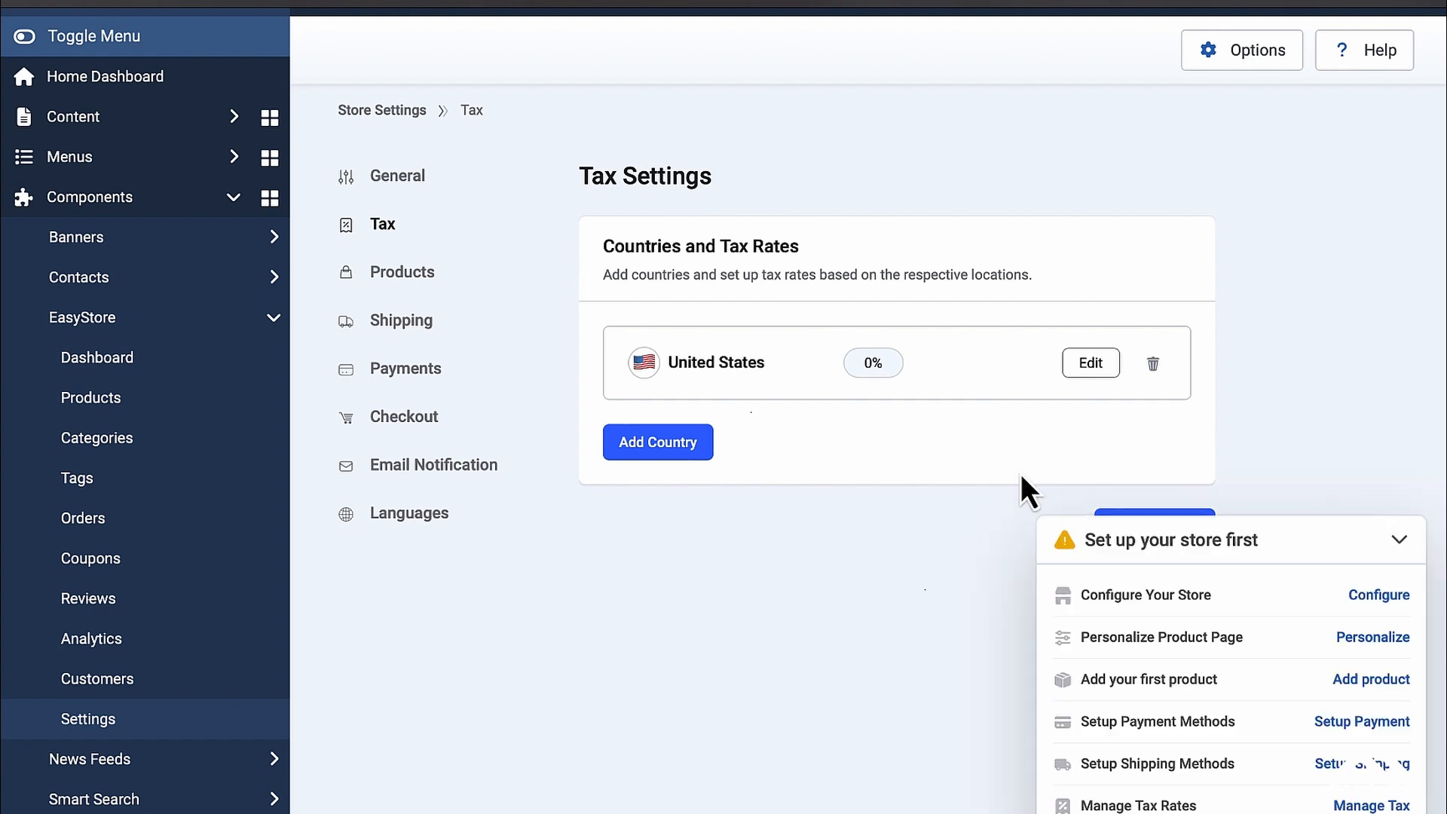
left_click(400, 276)
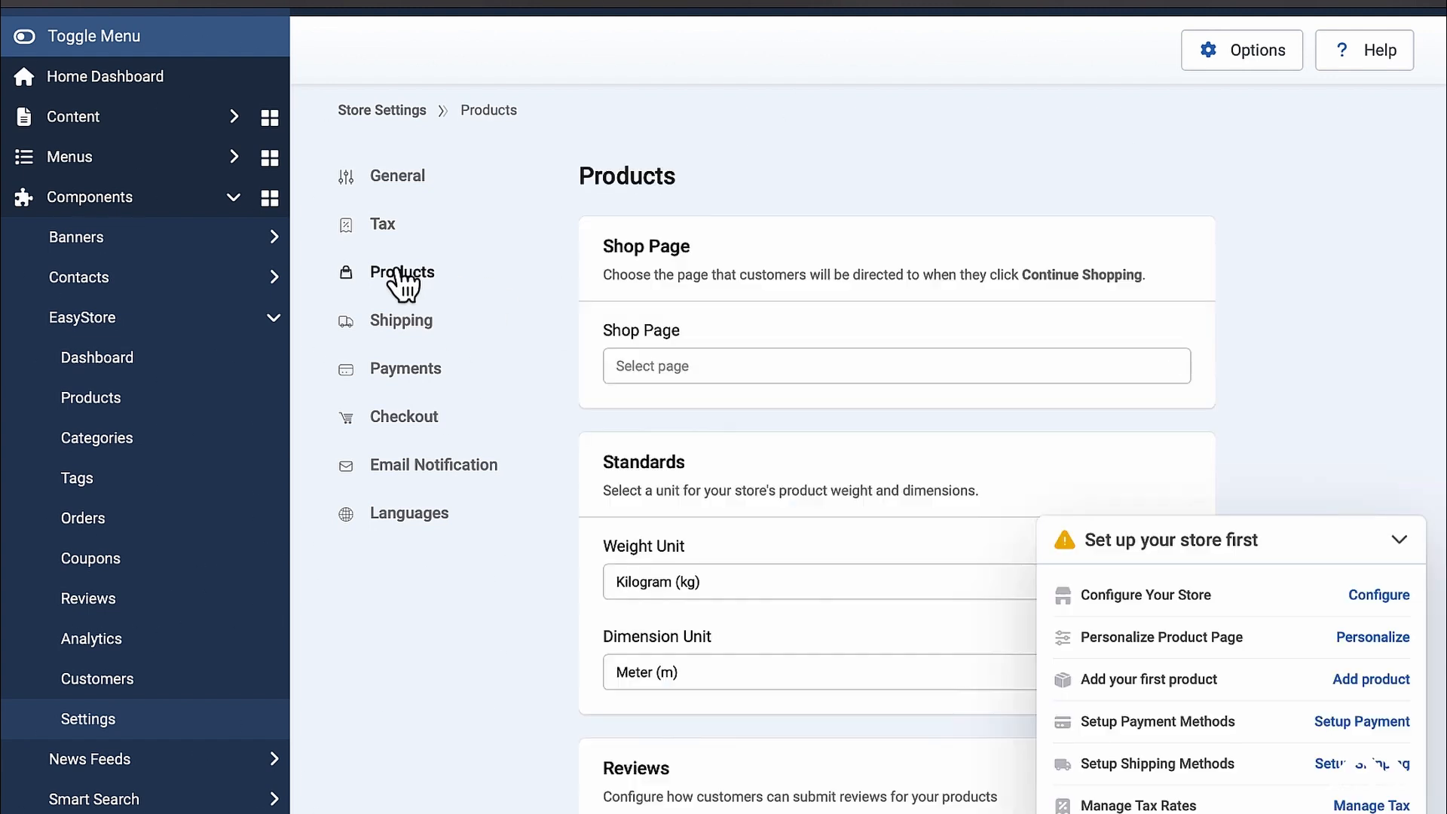
scroll(794, 430, "down", 1)
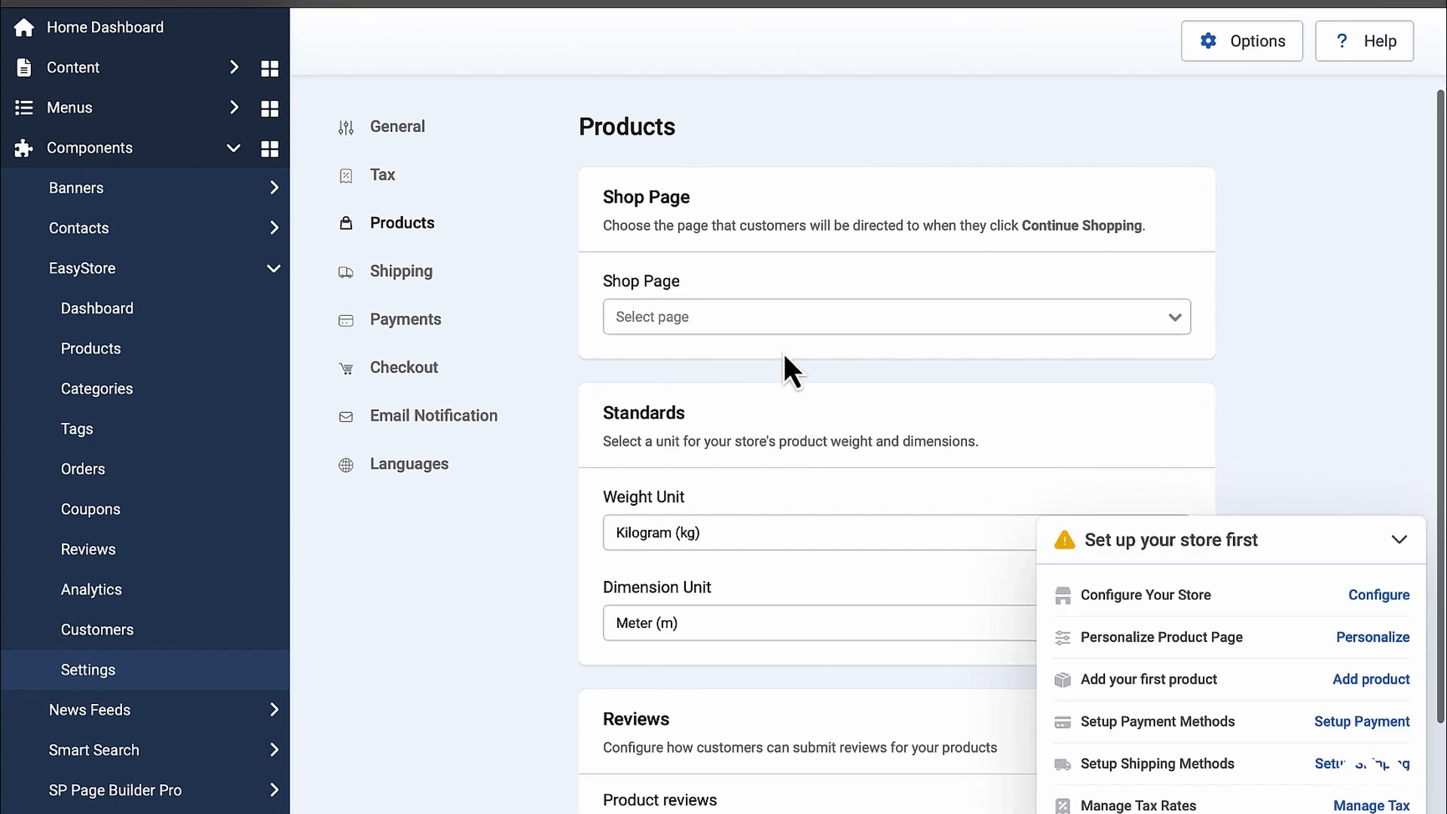
left_click(777, 320)
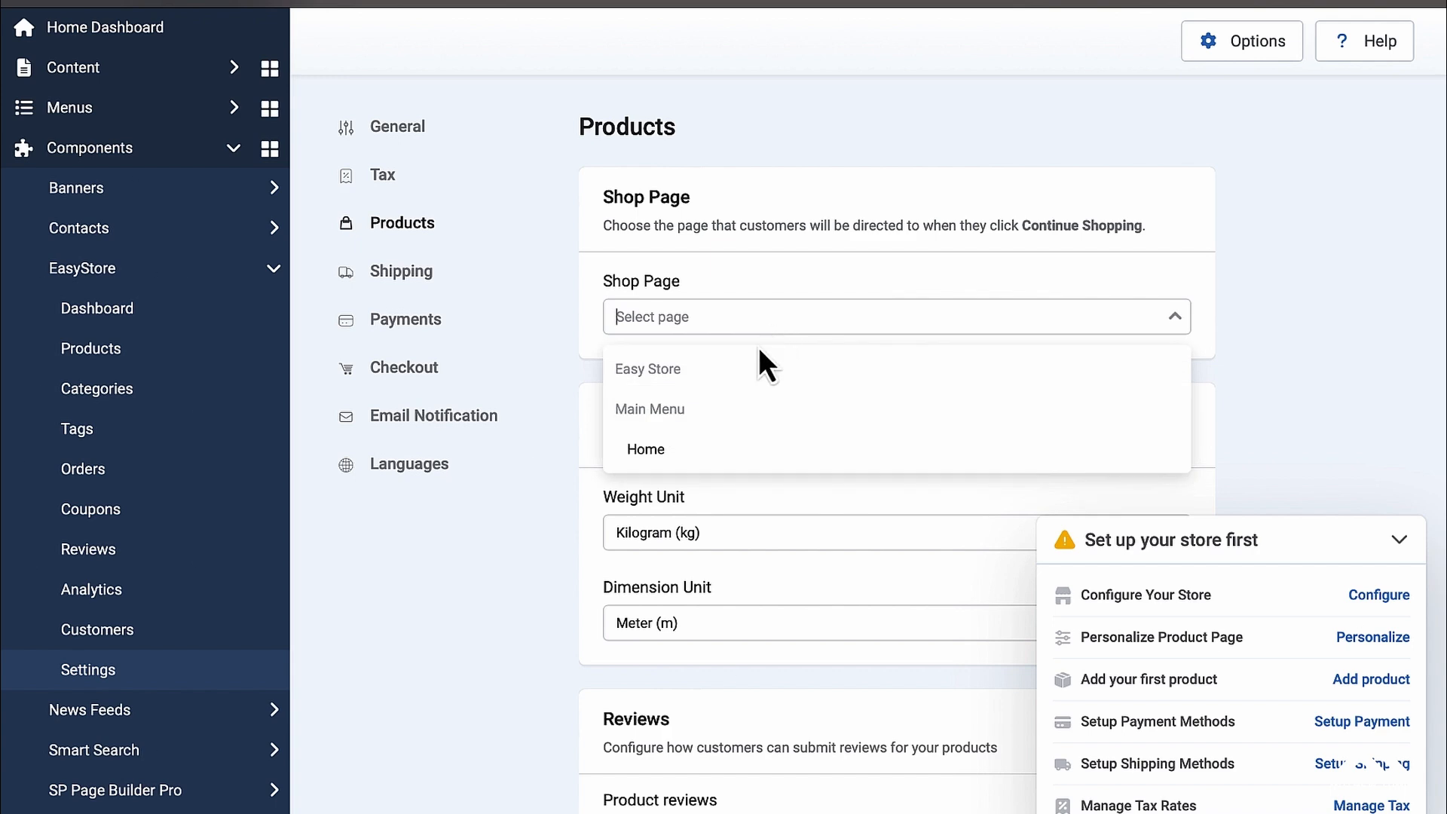
left_click(676, 453)
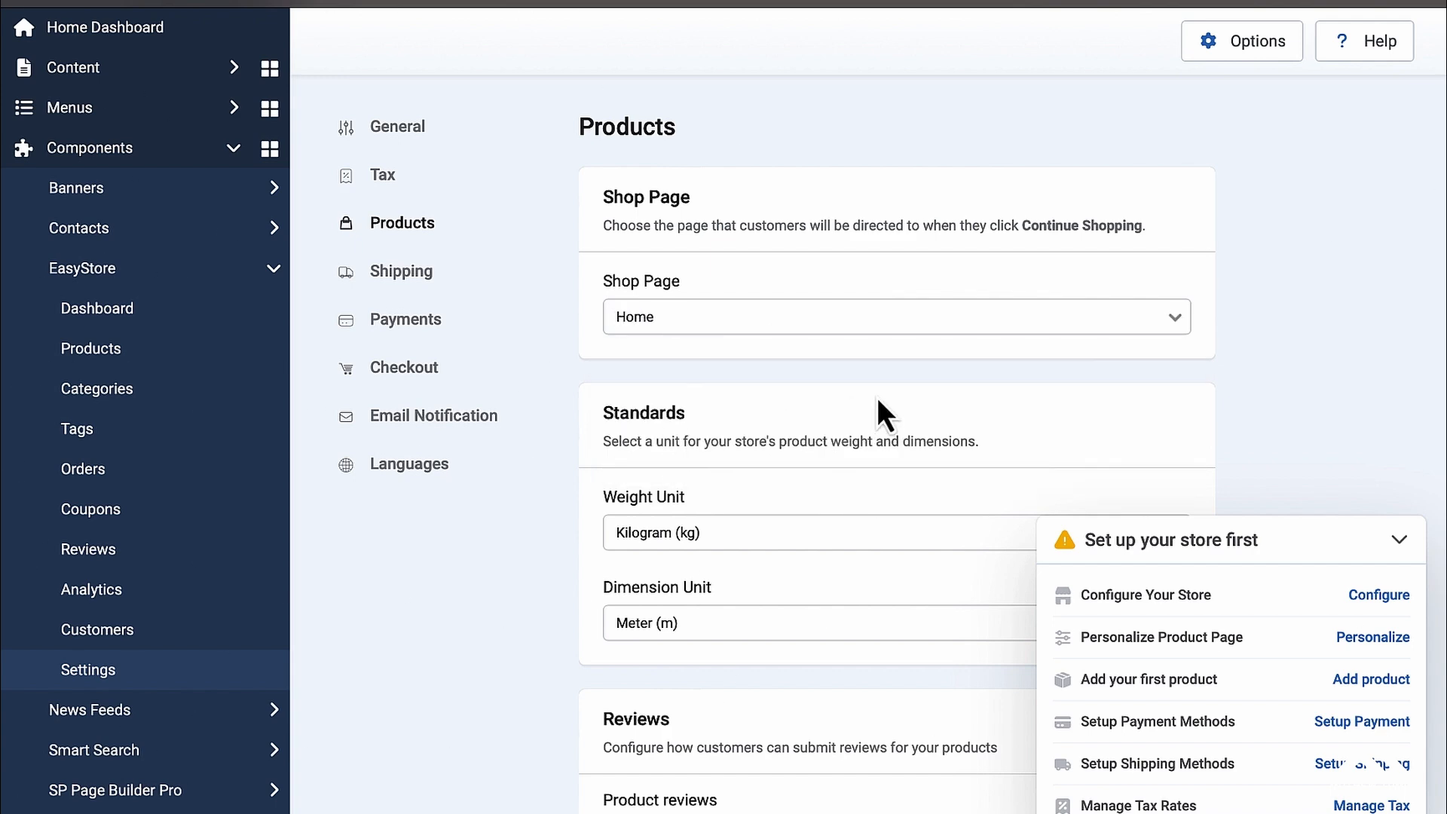
scroll(876, 396, "down", 2)
scroll(878, 397, "down", 1)
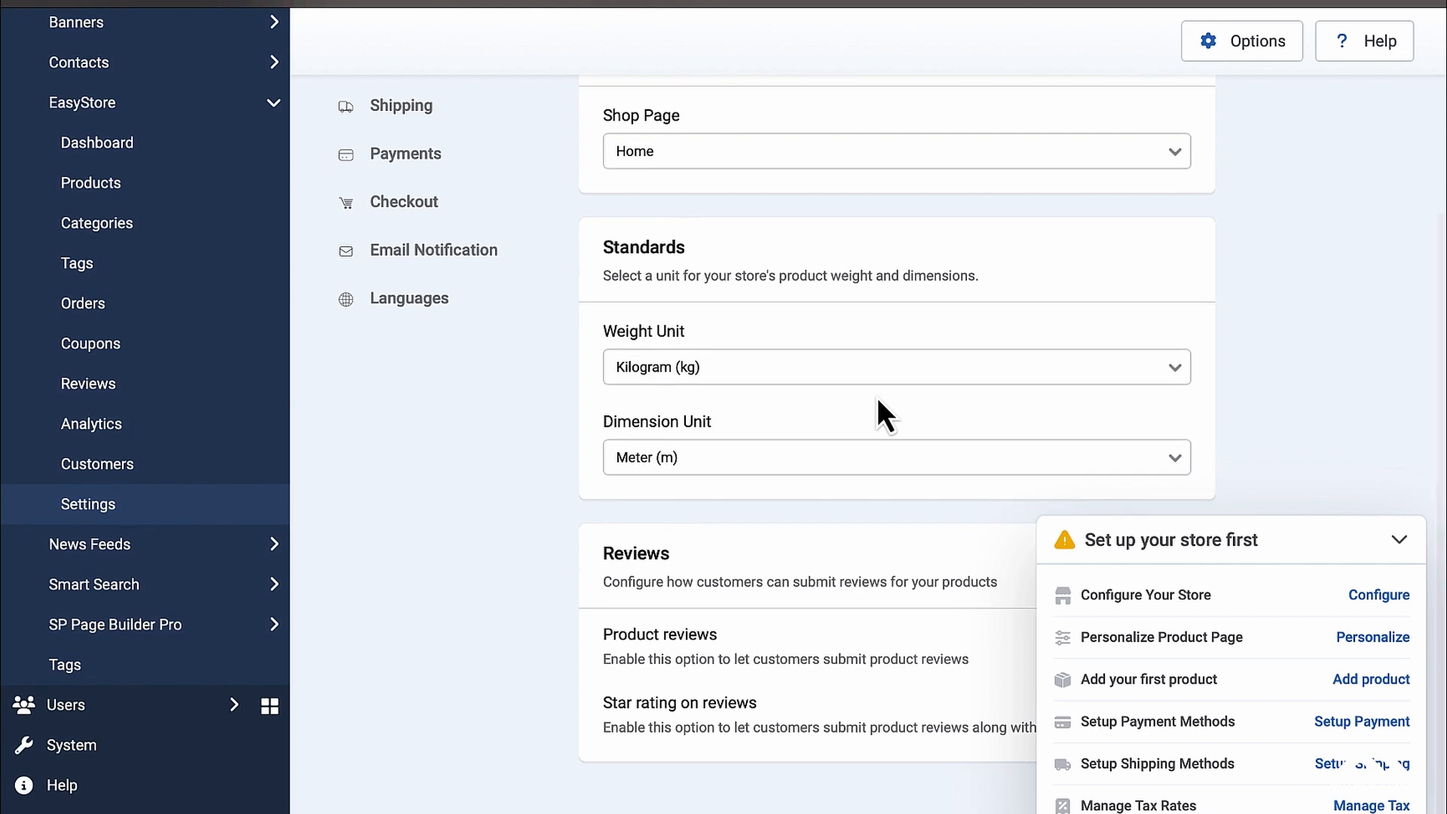
Step: Set weight unit to Pound (lb) and dimension unit to Feet (ft), keeping product reviews on
left_click(800, 364)
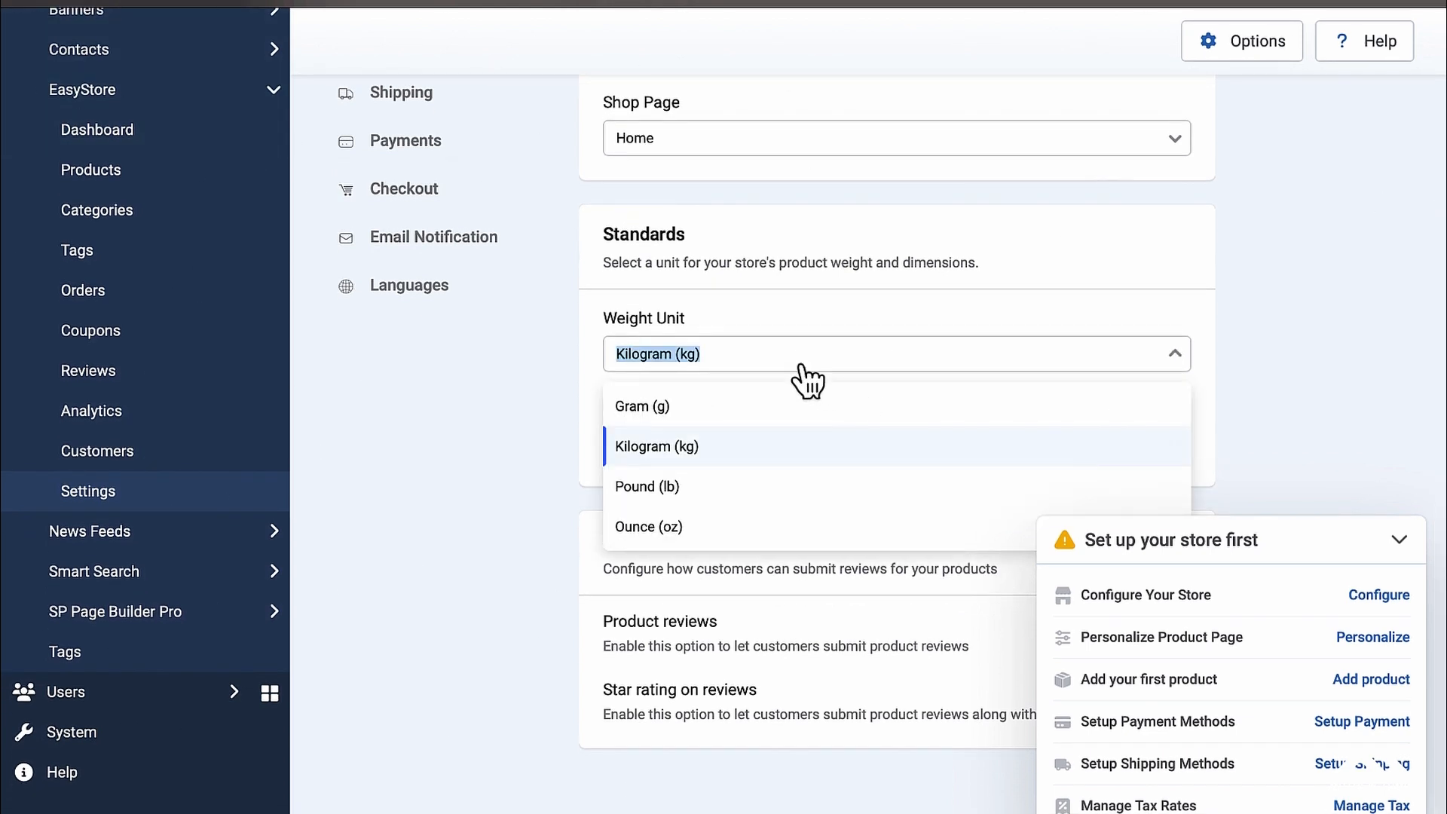
left_click(991, 286)
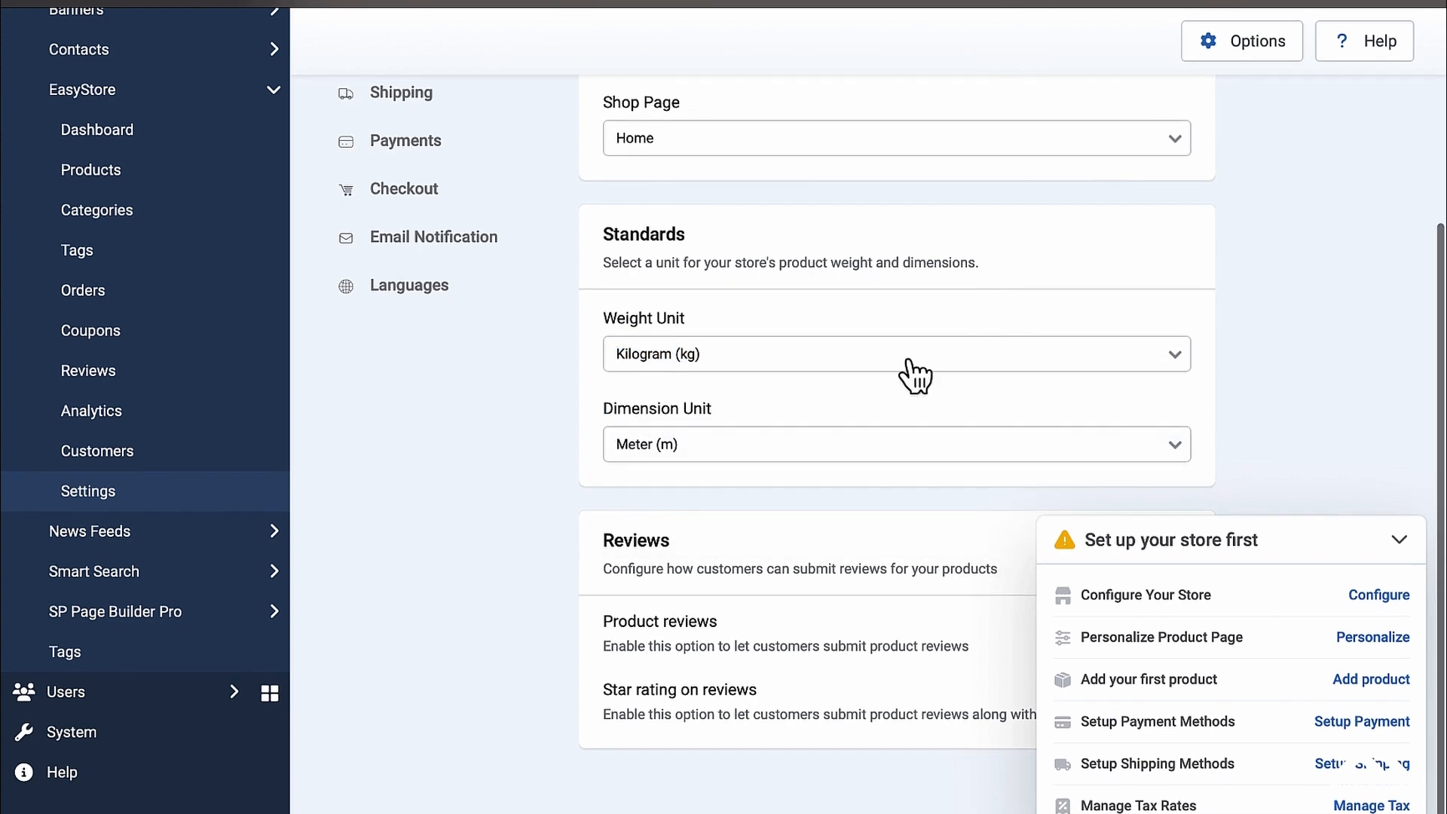
left_click(894, 379)
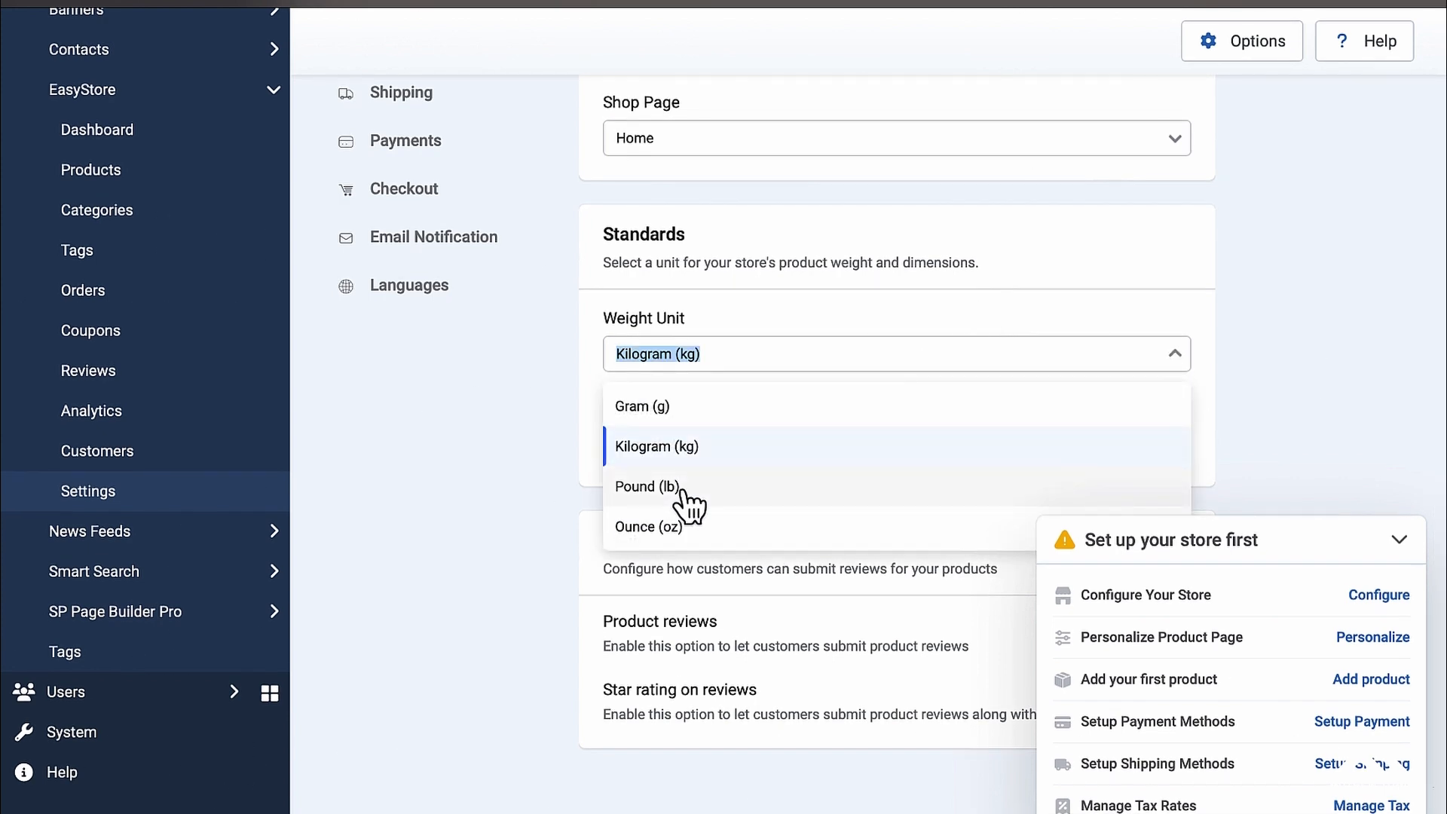
left_click(683, 491)
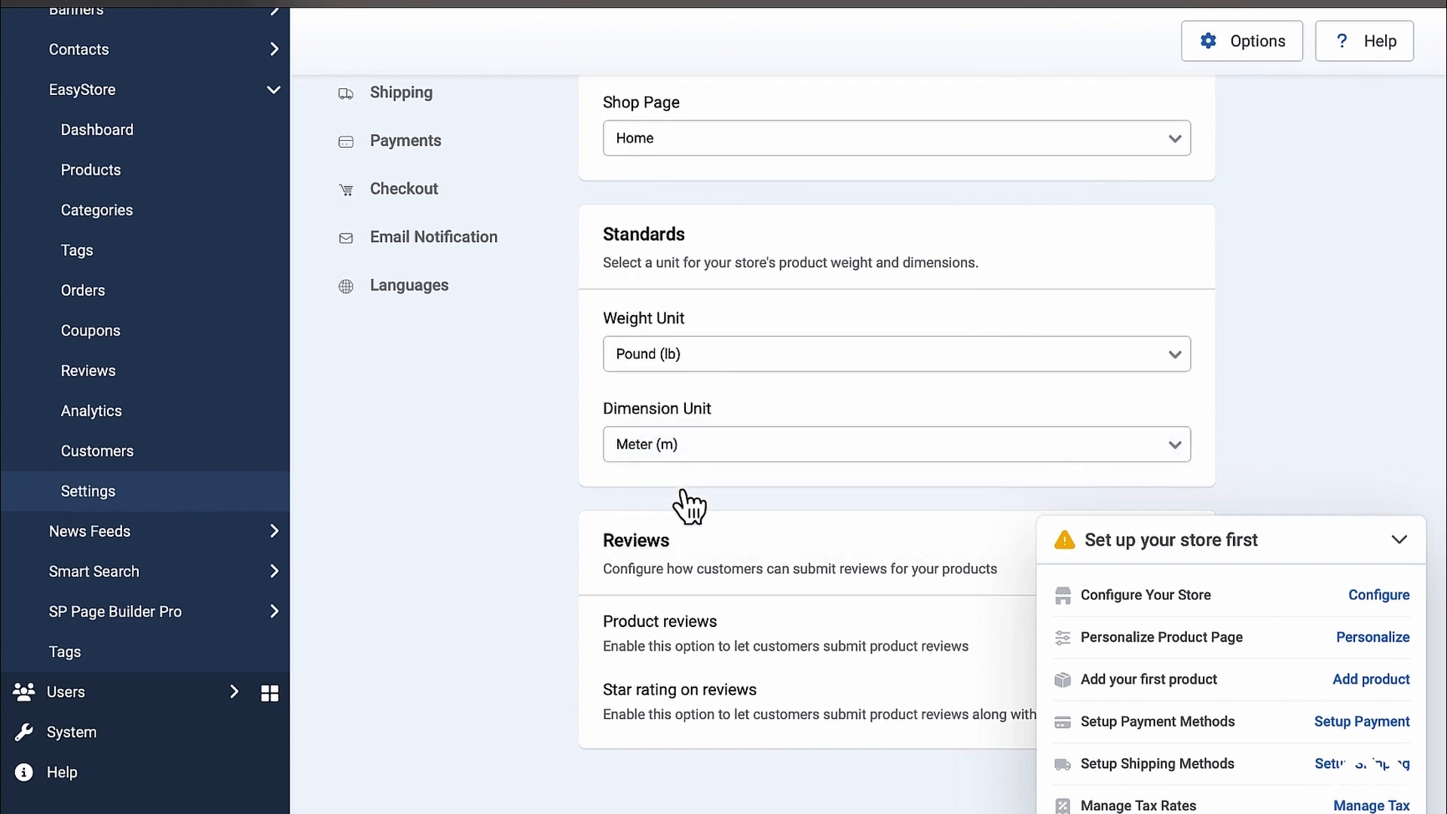
left_click(718, 456)
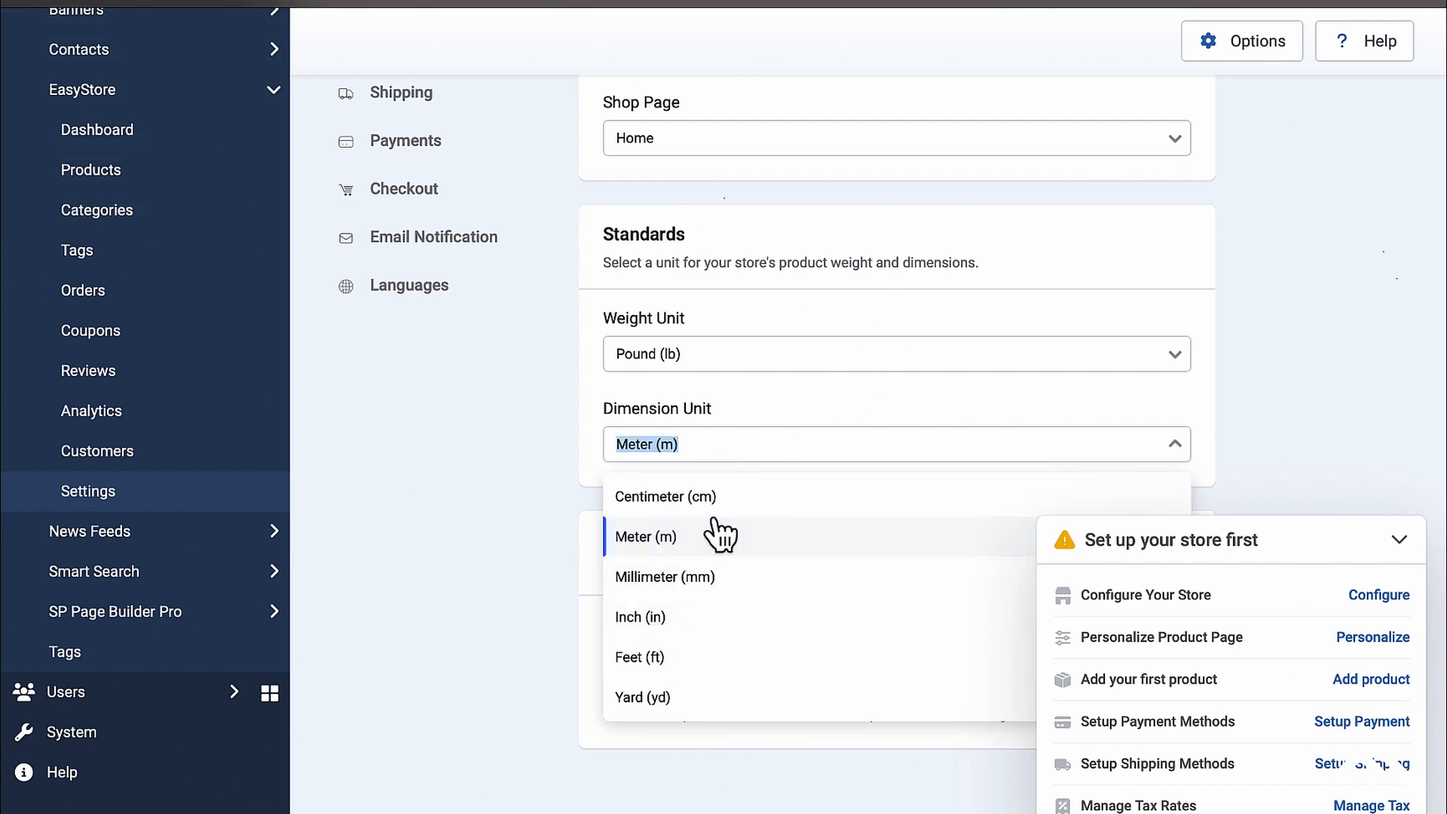
left_click(675, 657)
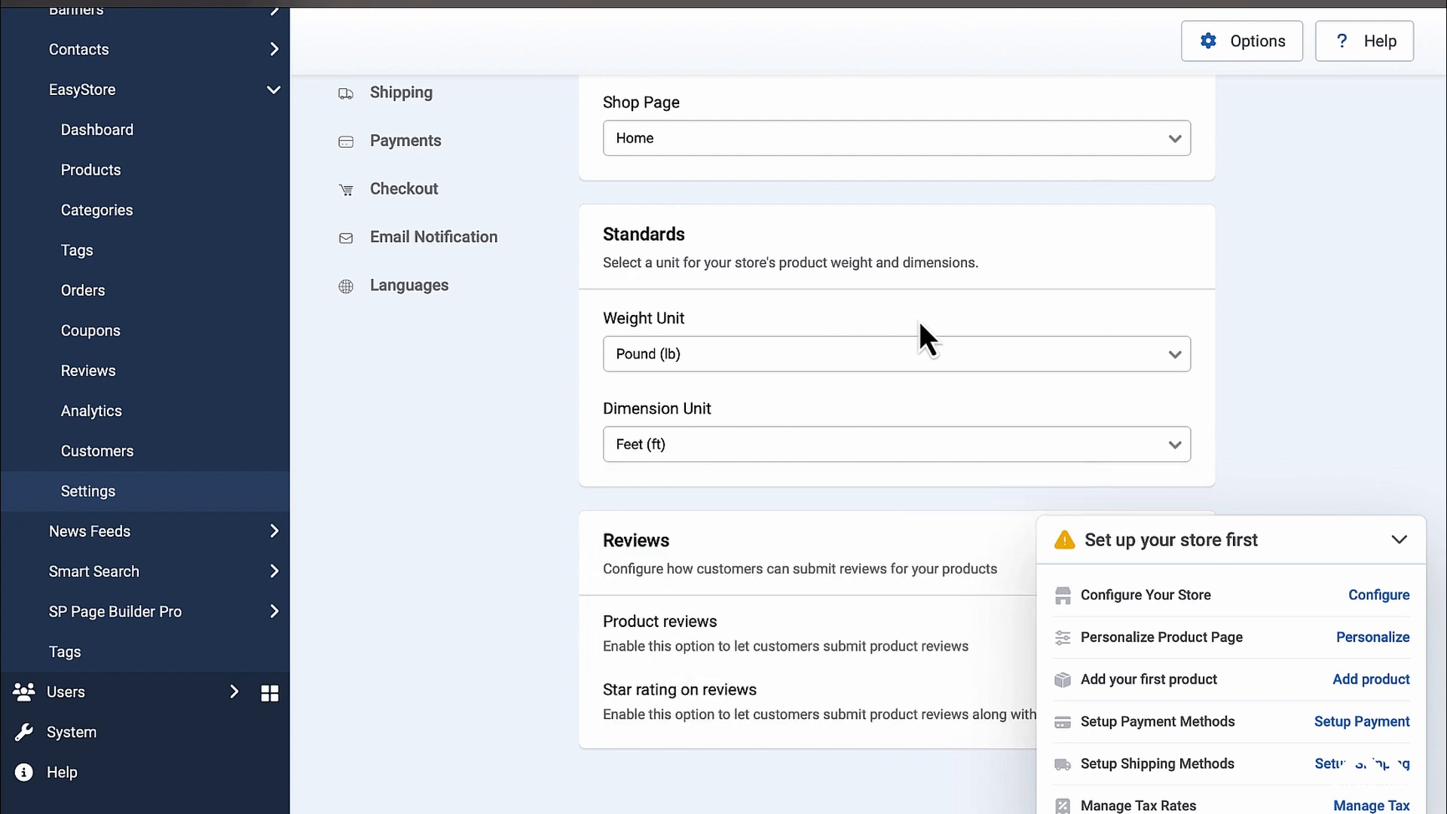
left_click(1400, 541)
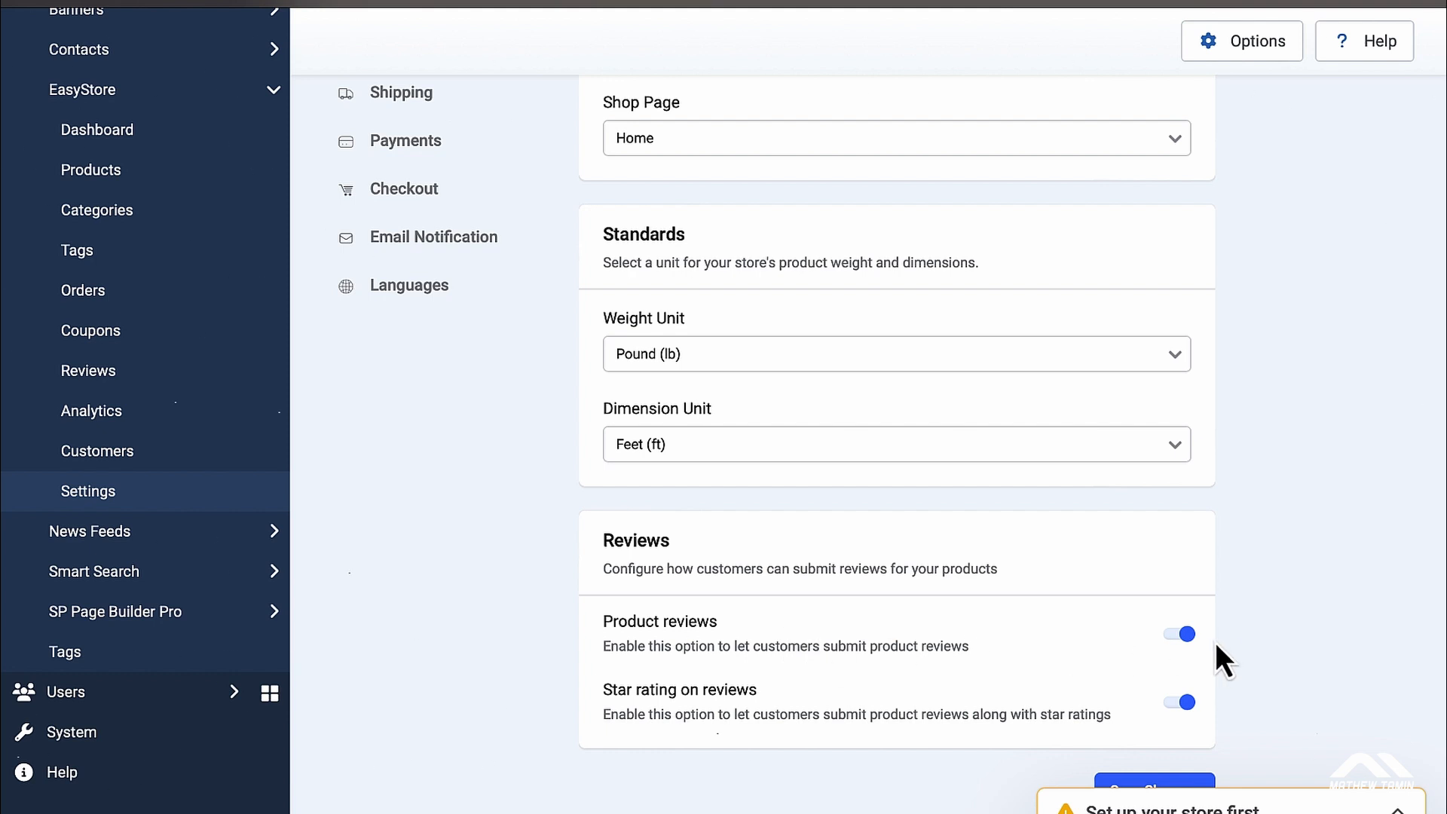
left_click(1185, 635)
left_click(1185, 634)
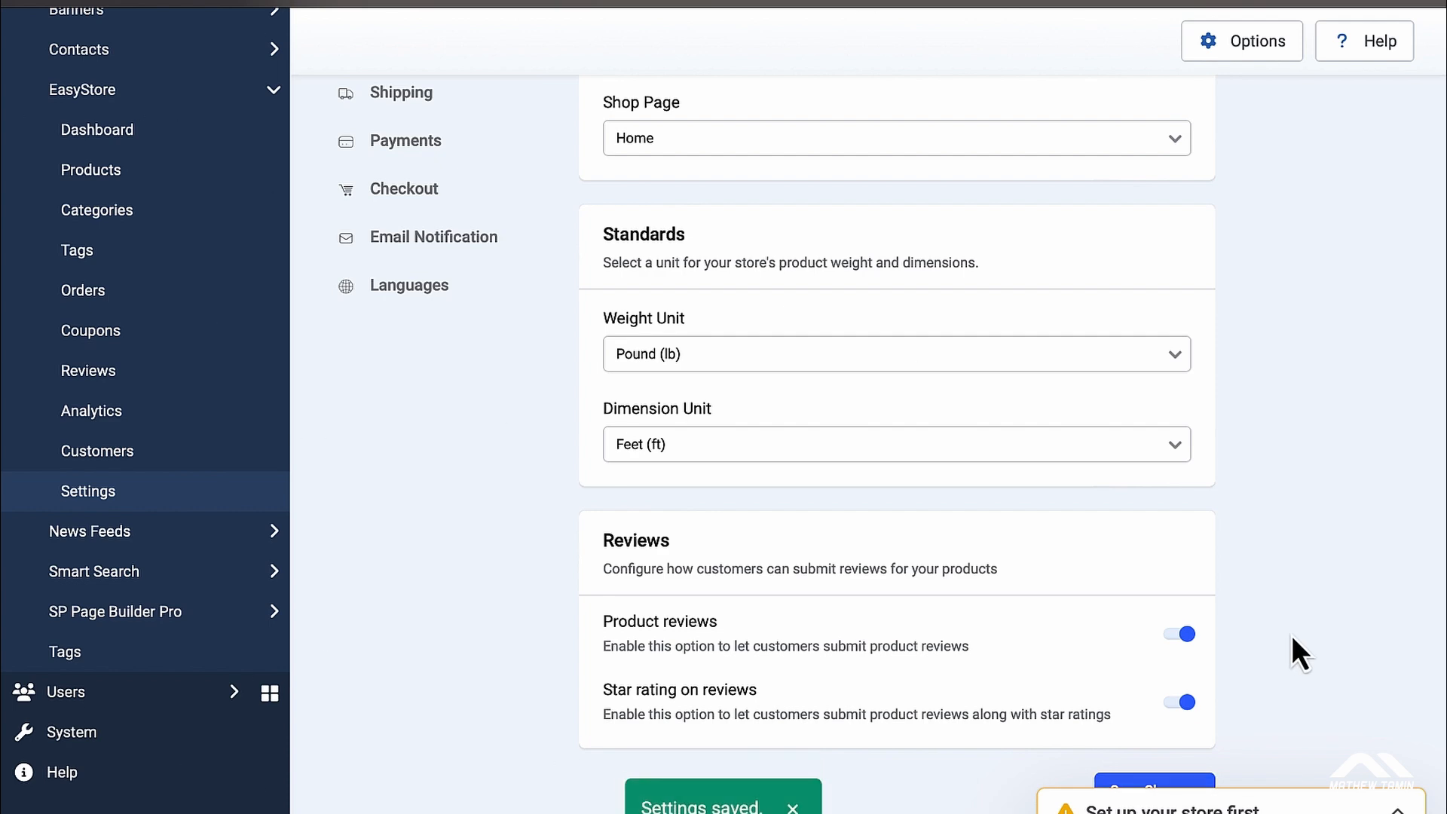
scroll(1293, 624, "up", 1)
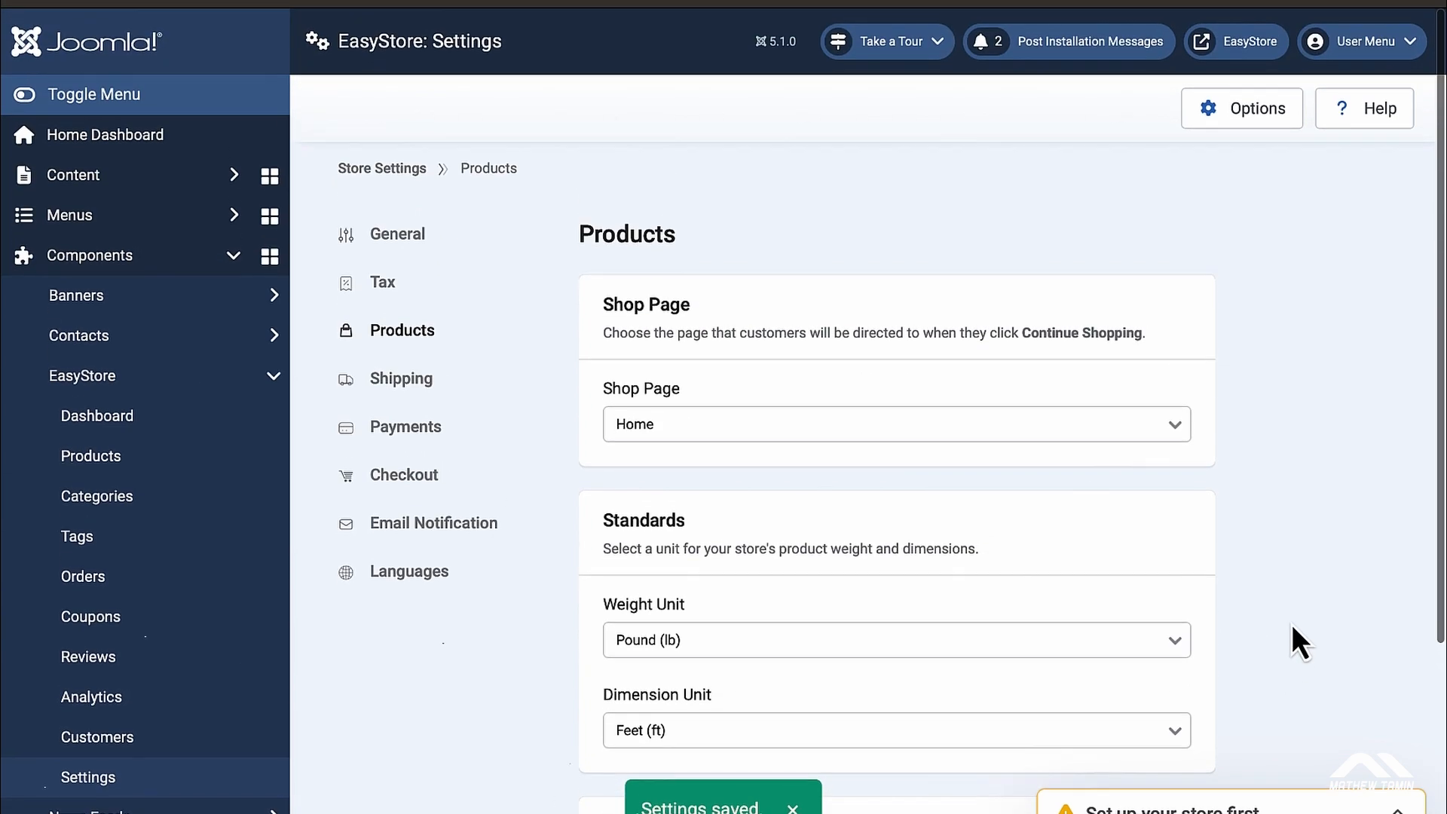
Step: Add shipping region 'Region One' with United States as its country
left_click(403, 384)
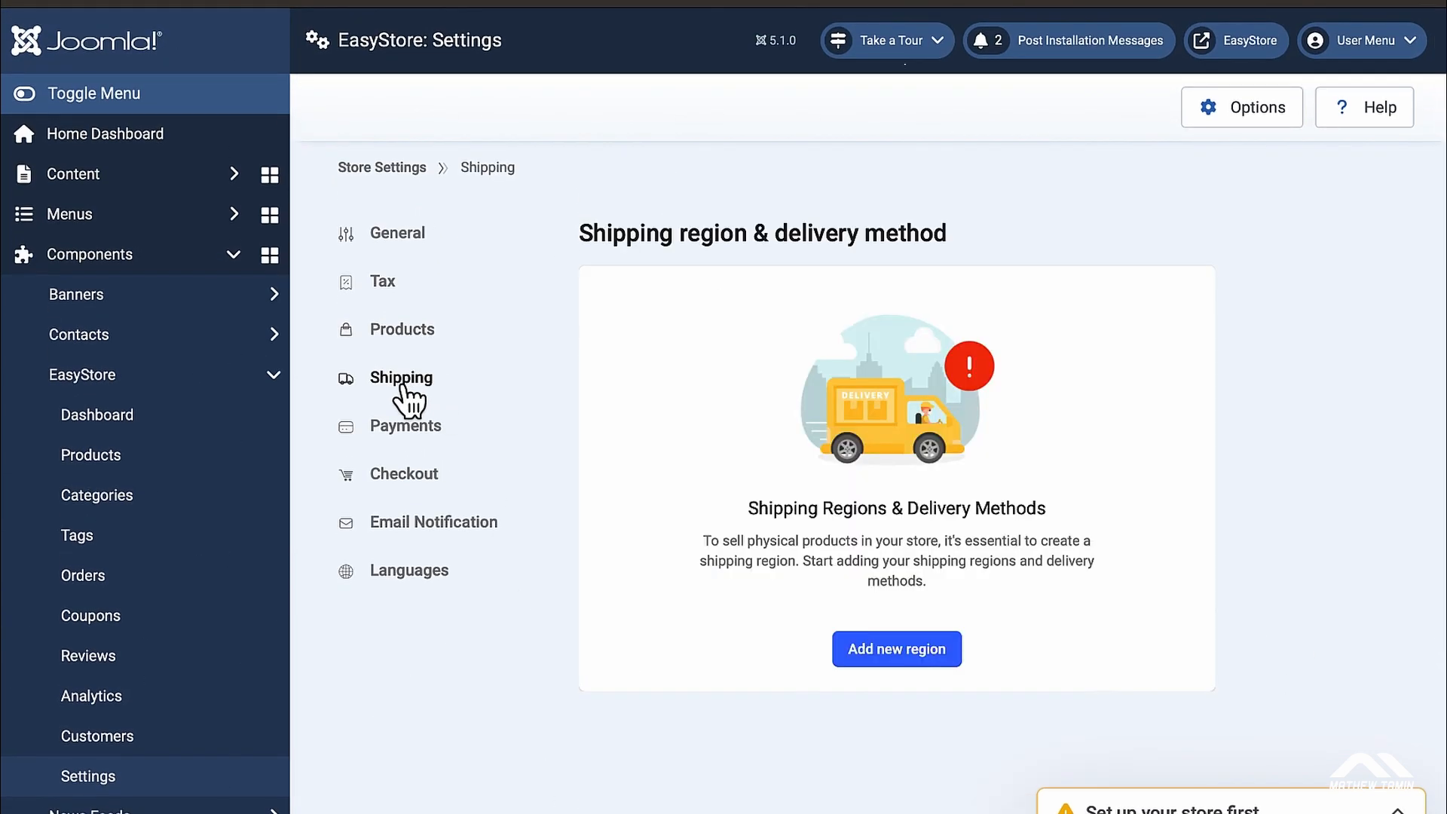
left_click(905, 650)
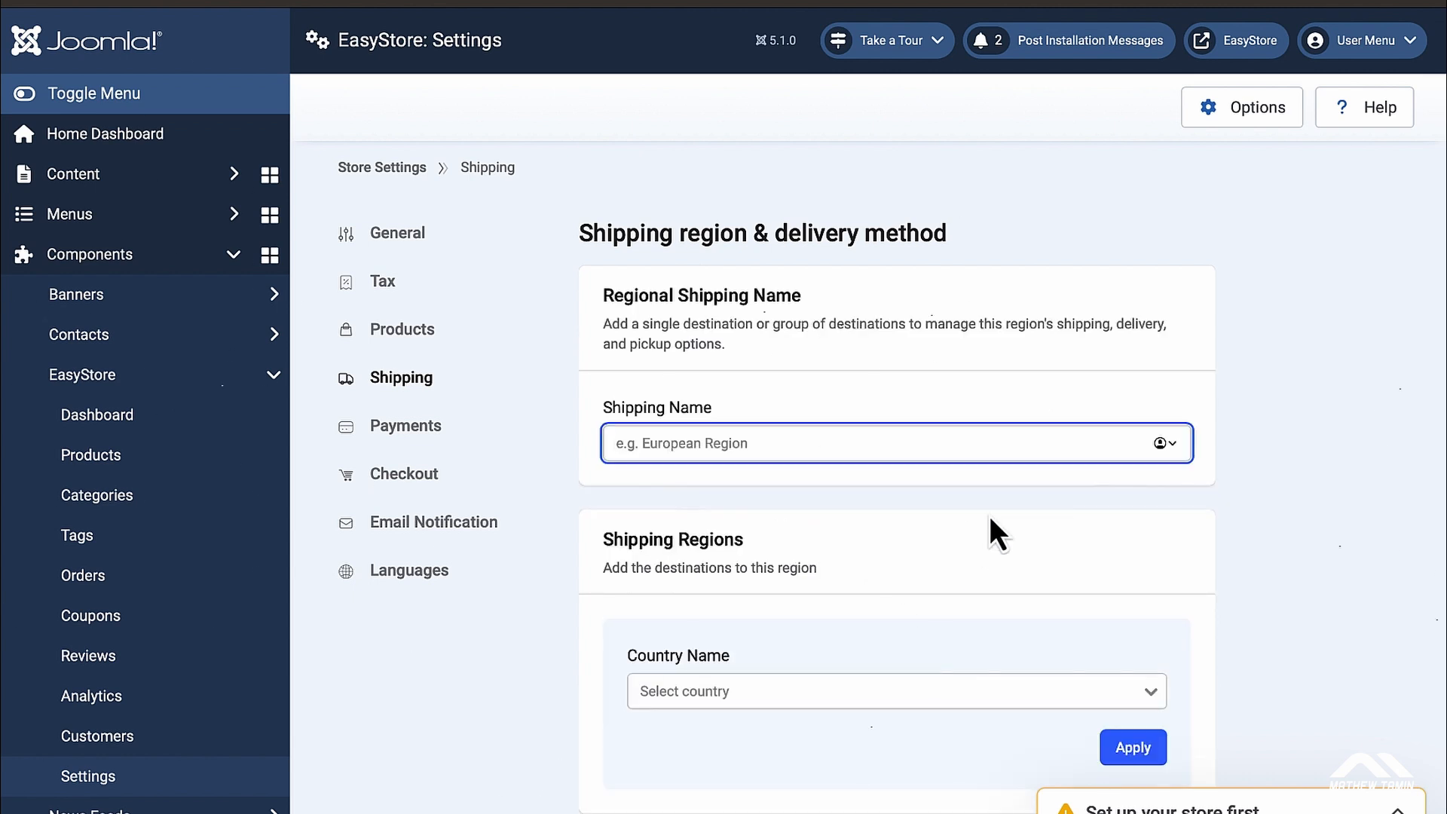
type("Regi")
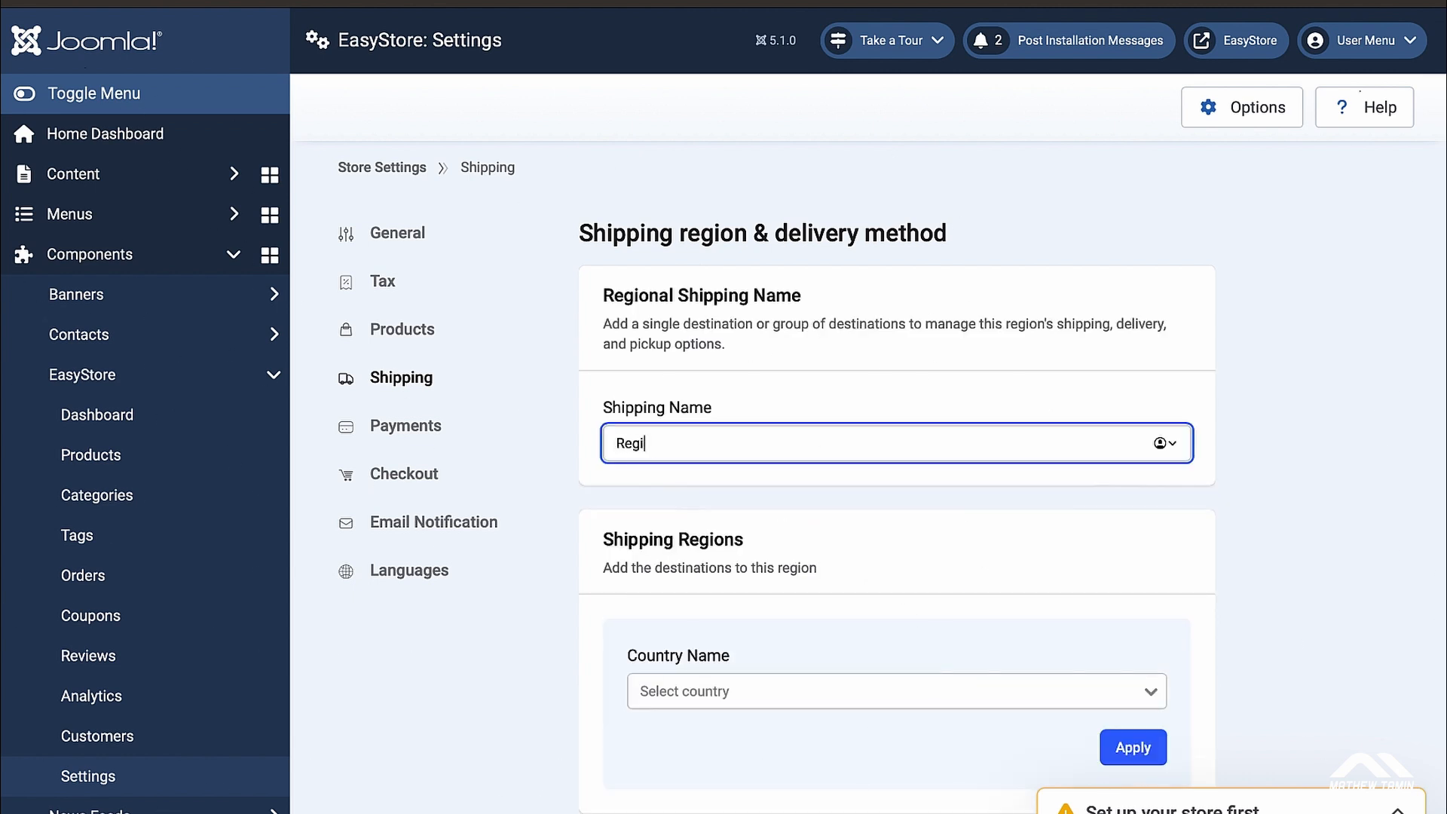
type("on One")
scroll(1339, 564, "down", 2)
scroll(1340, 567, "down", 3)
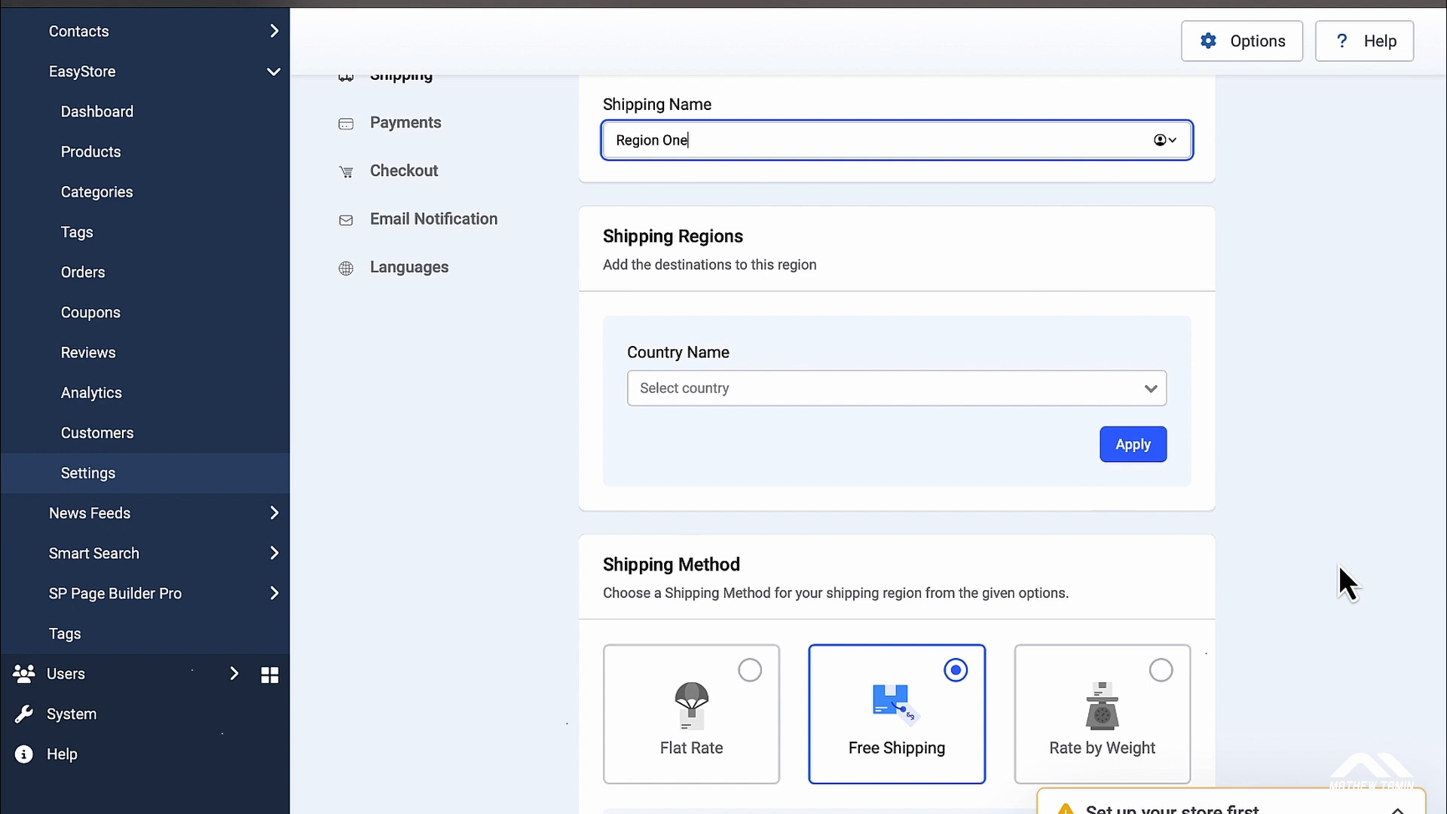
left_click(1153, 394)
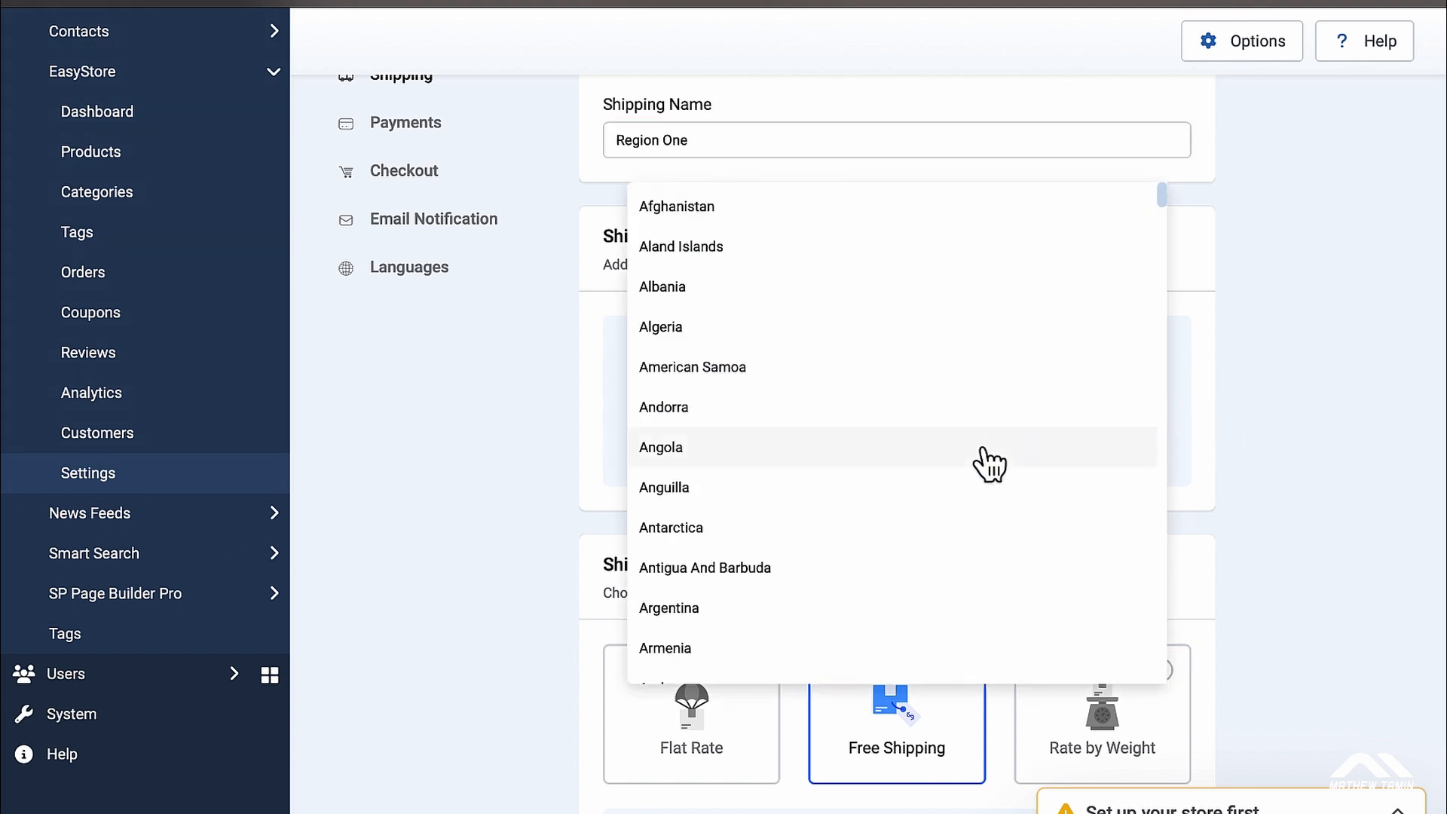
scroll(989, 464, "down", 20)
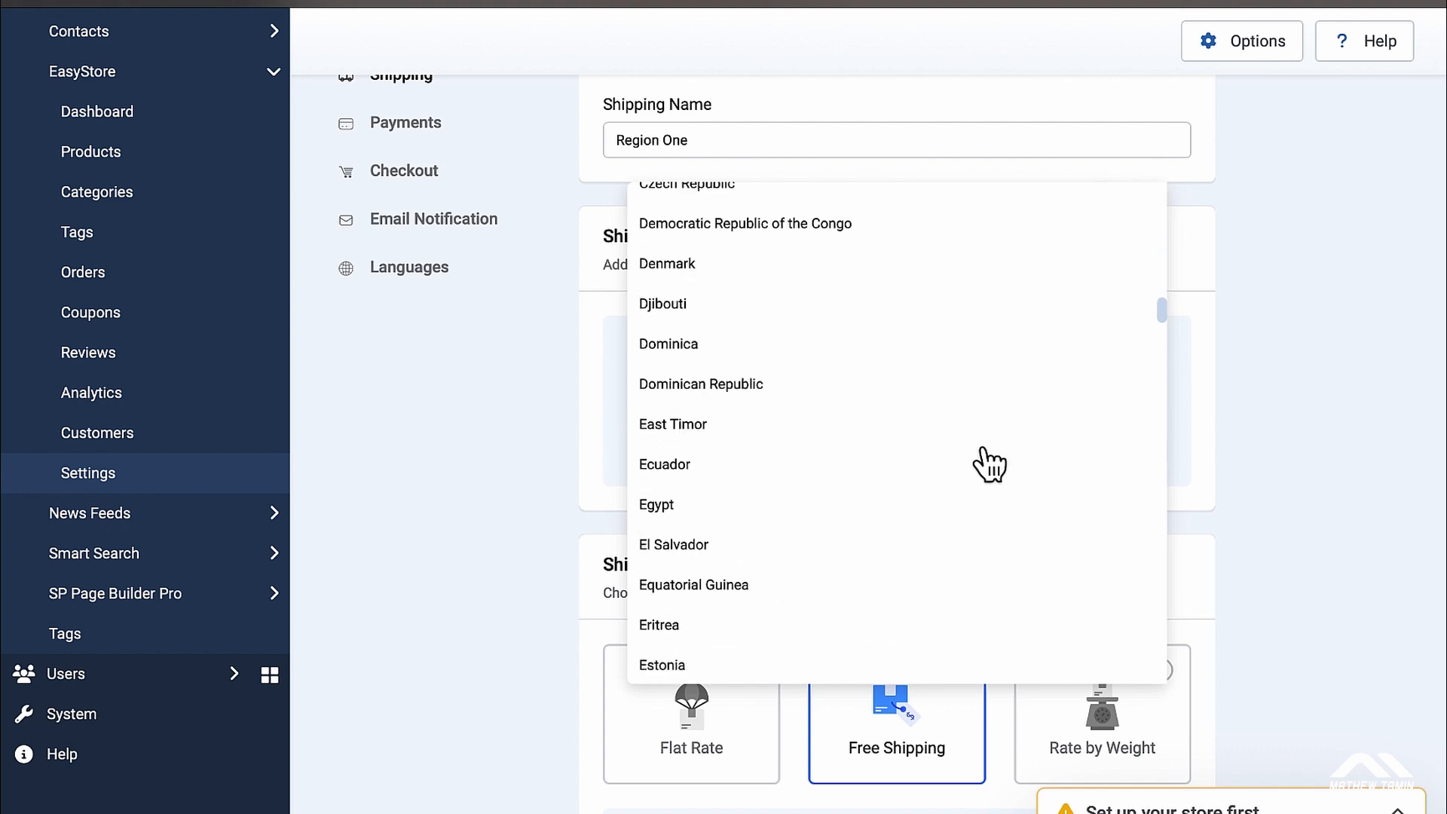
scroll(989, 463, "down", 8)
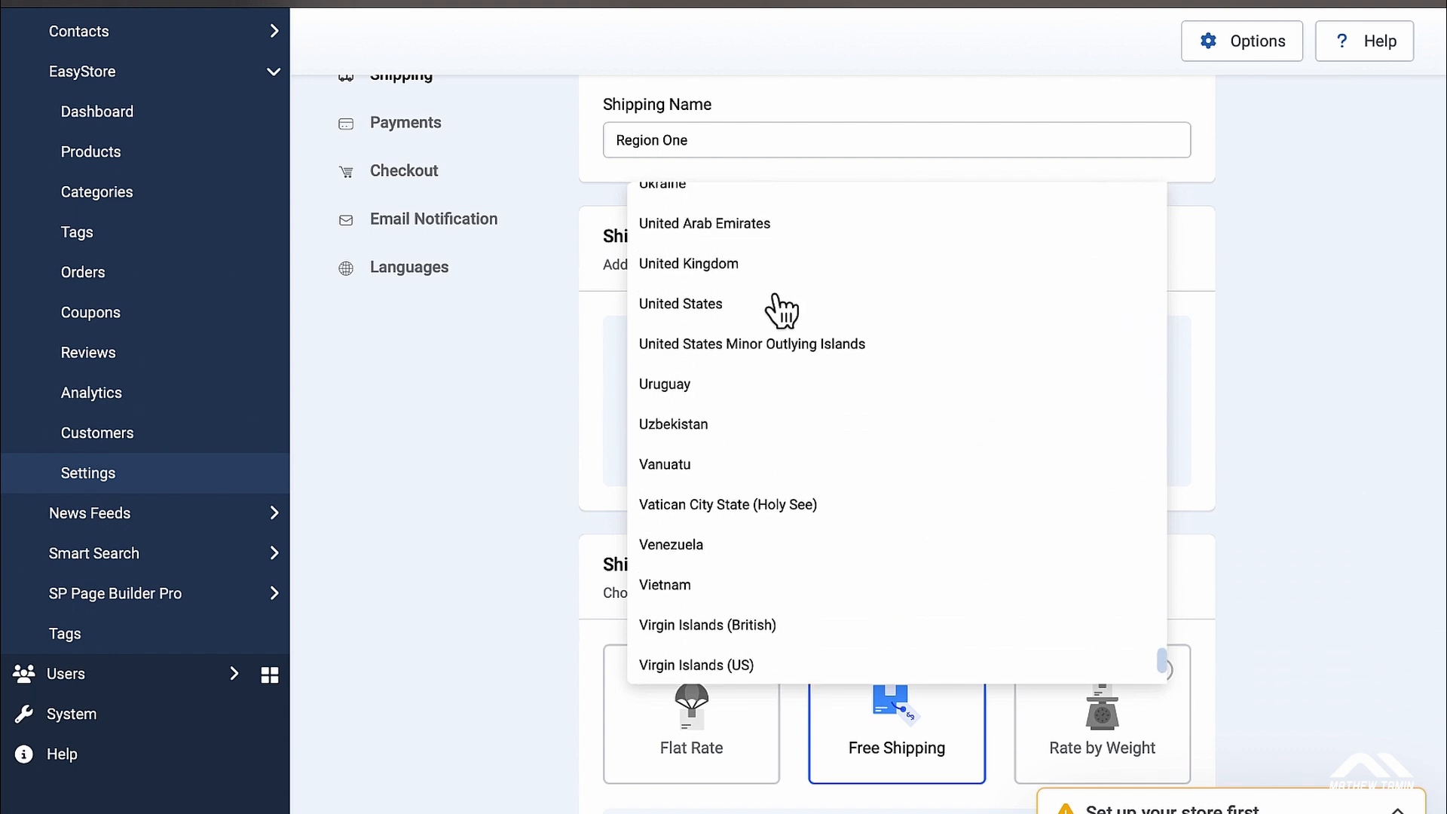
left_click(712, 309)
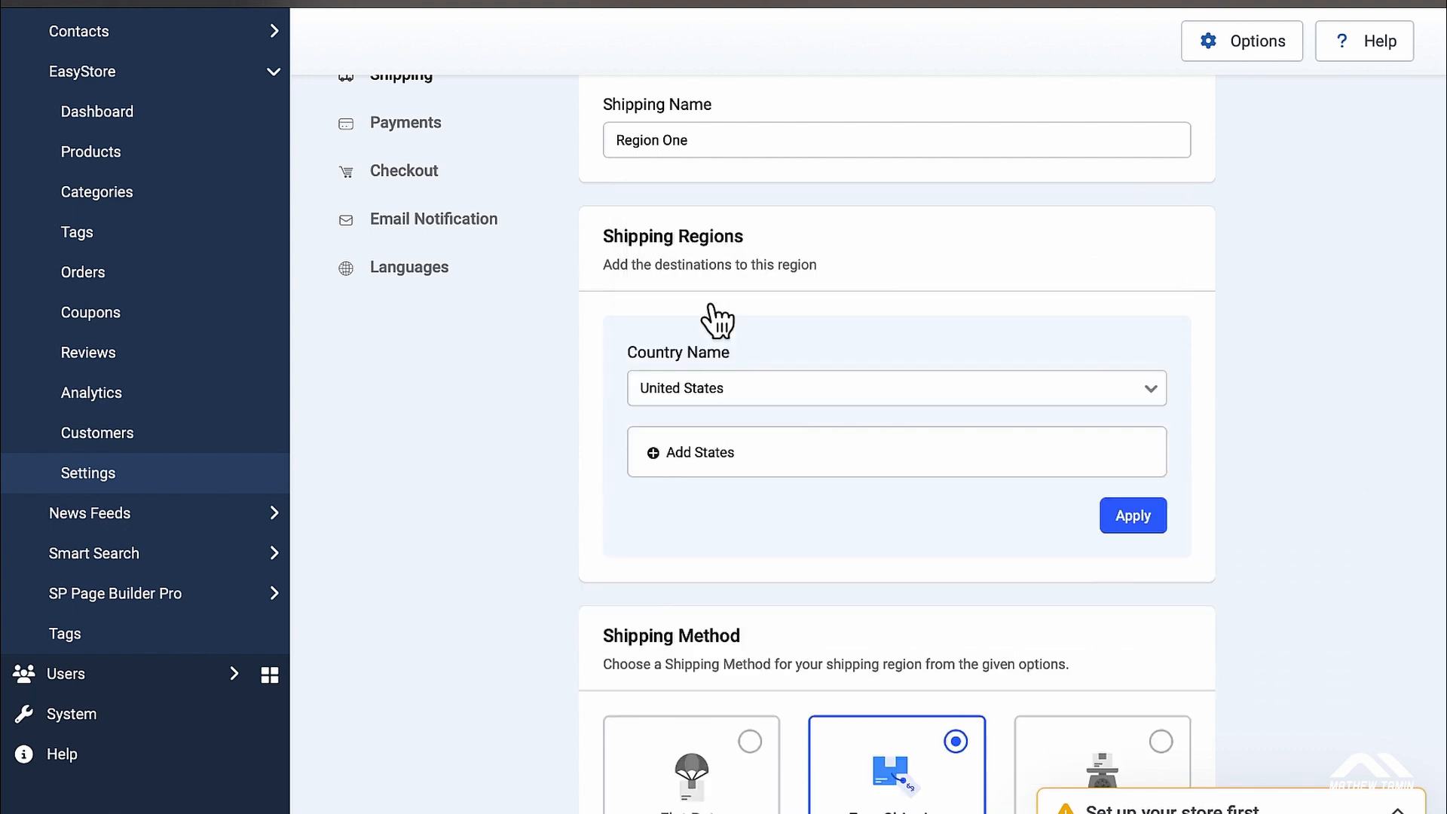
Step: Select all United States states and territories and apply the destination to Region One
left_click(704, 456)
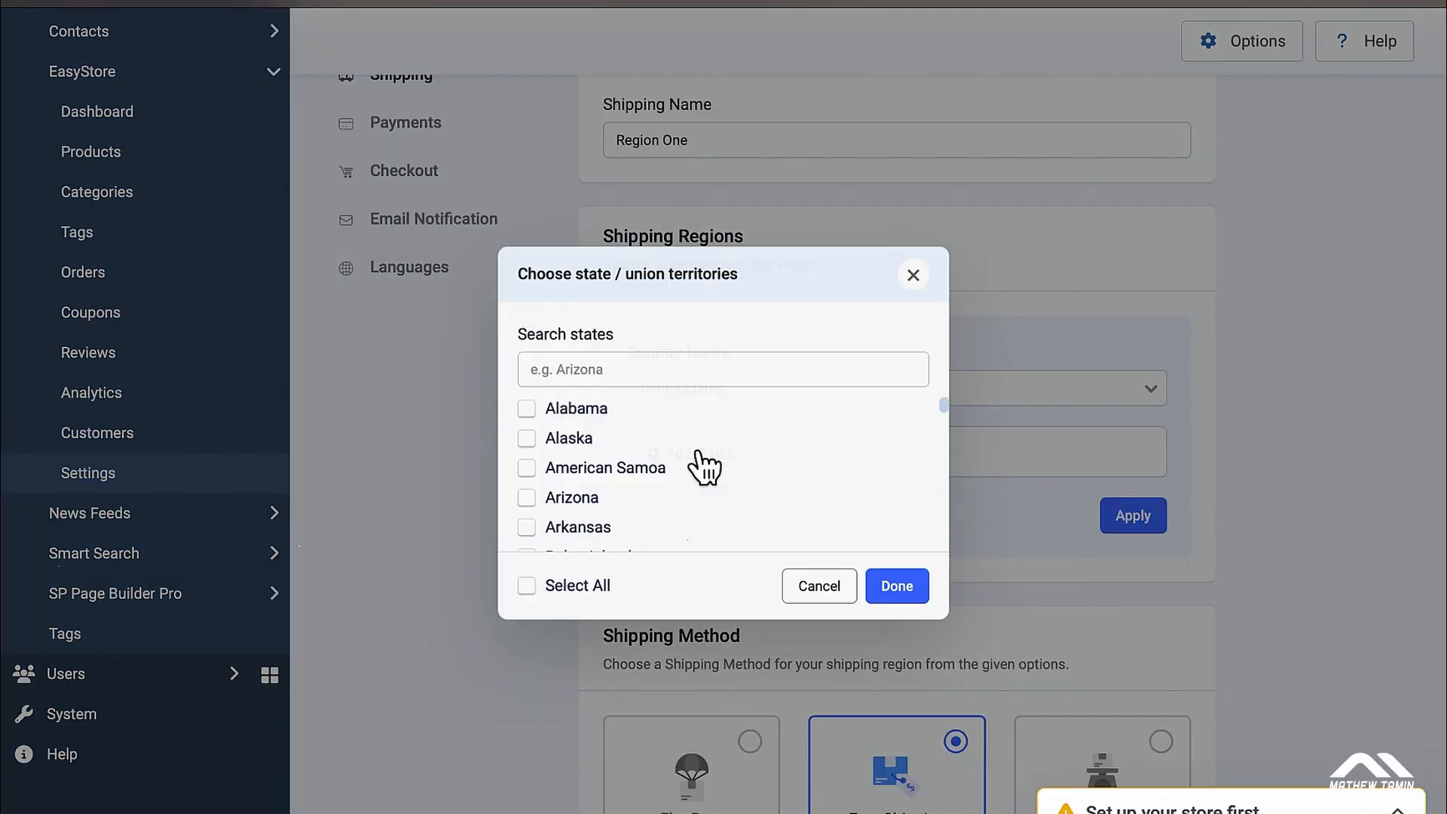
left_click(534, 586)
left_click(900, 589)
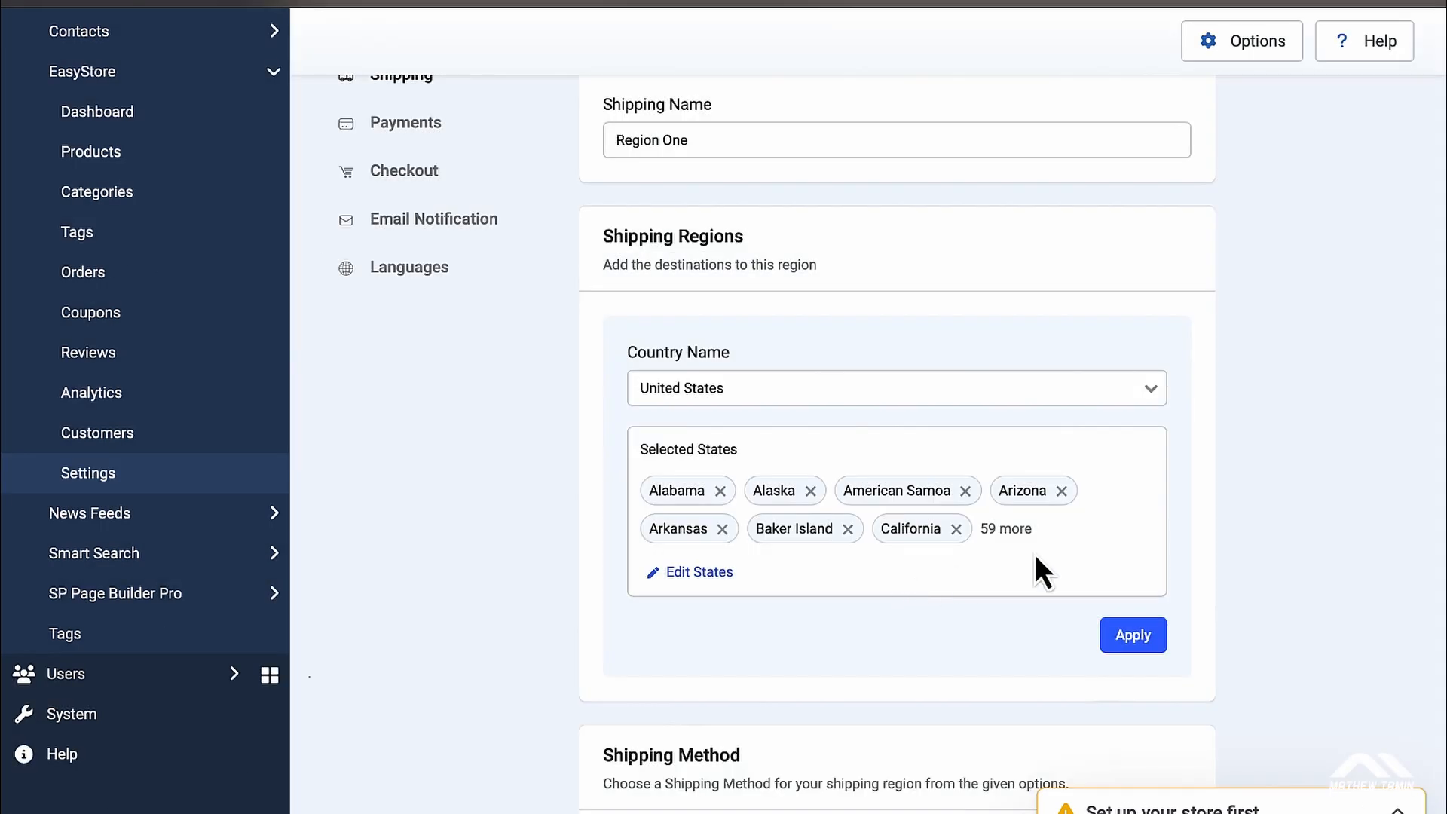
left_click(1135, 641)
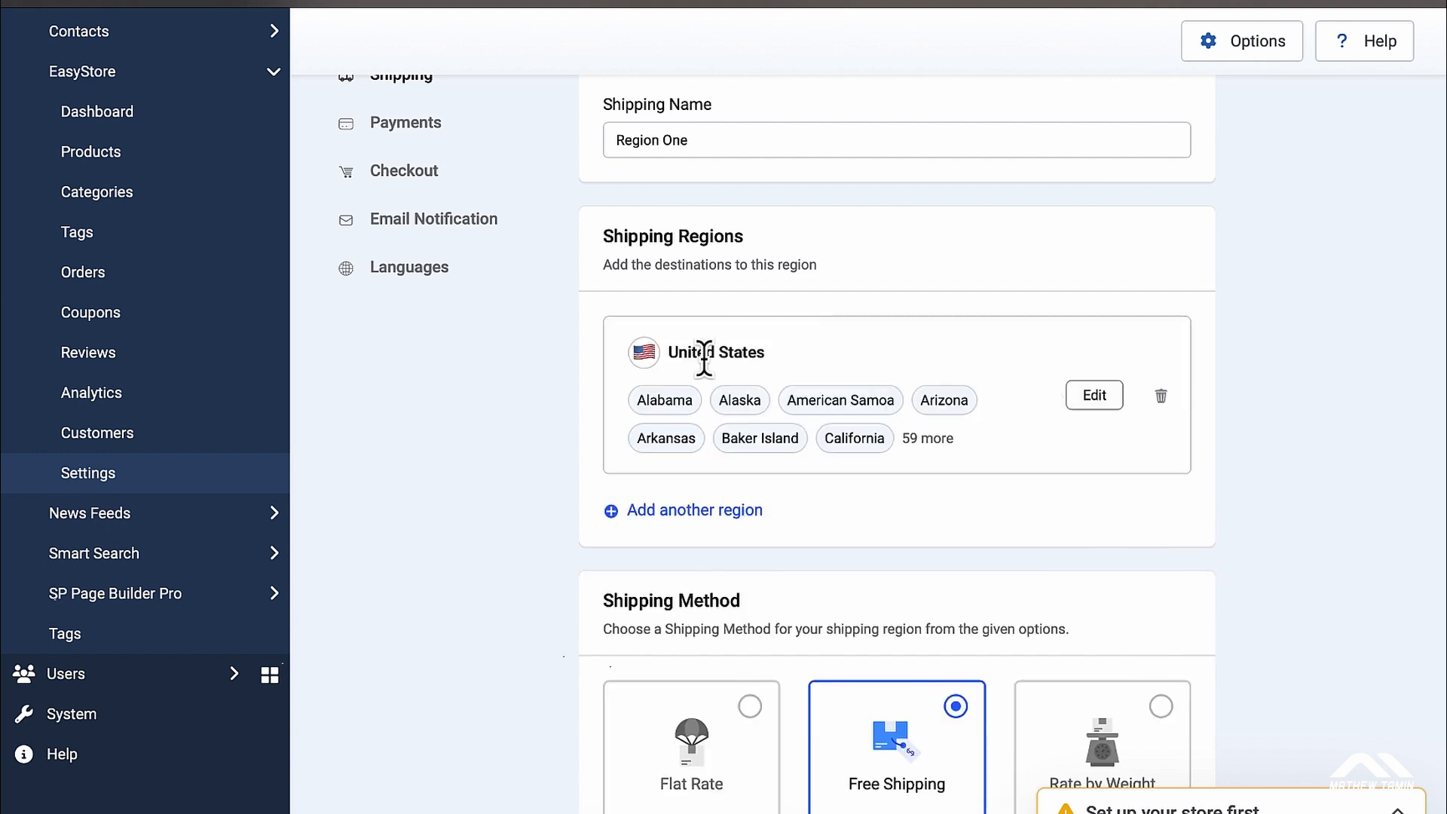
Step: Start a second destination, browse its country list, and close it without choosing
left_click(709, 528)
left_click(778, 567)
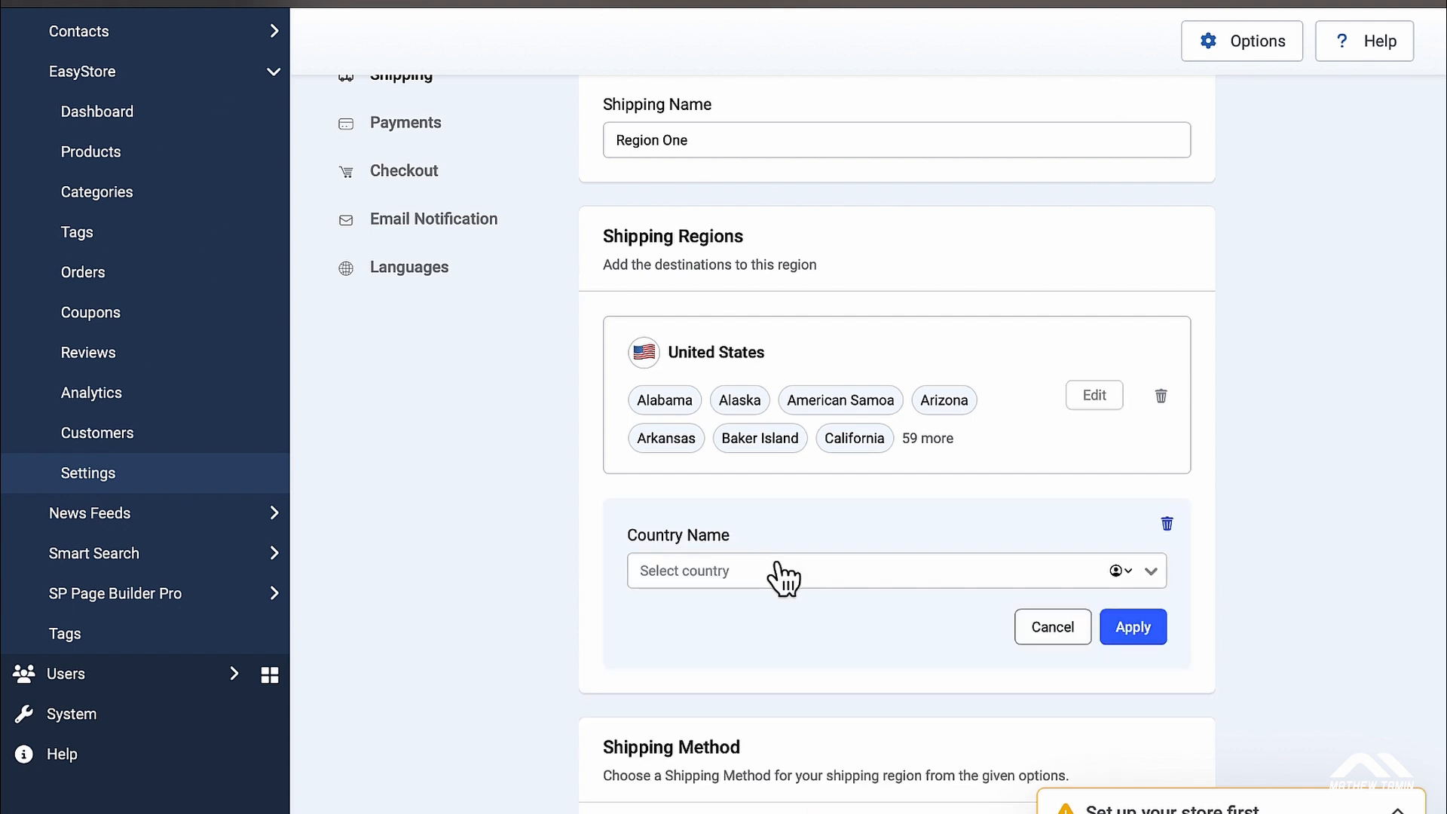
left_click(1149, 572)
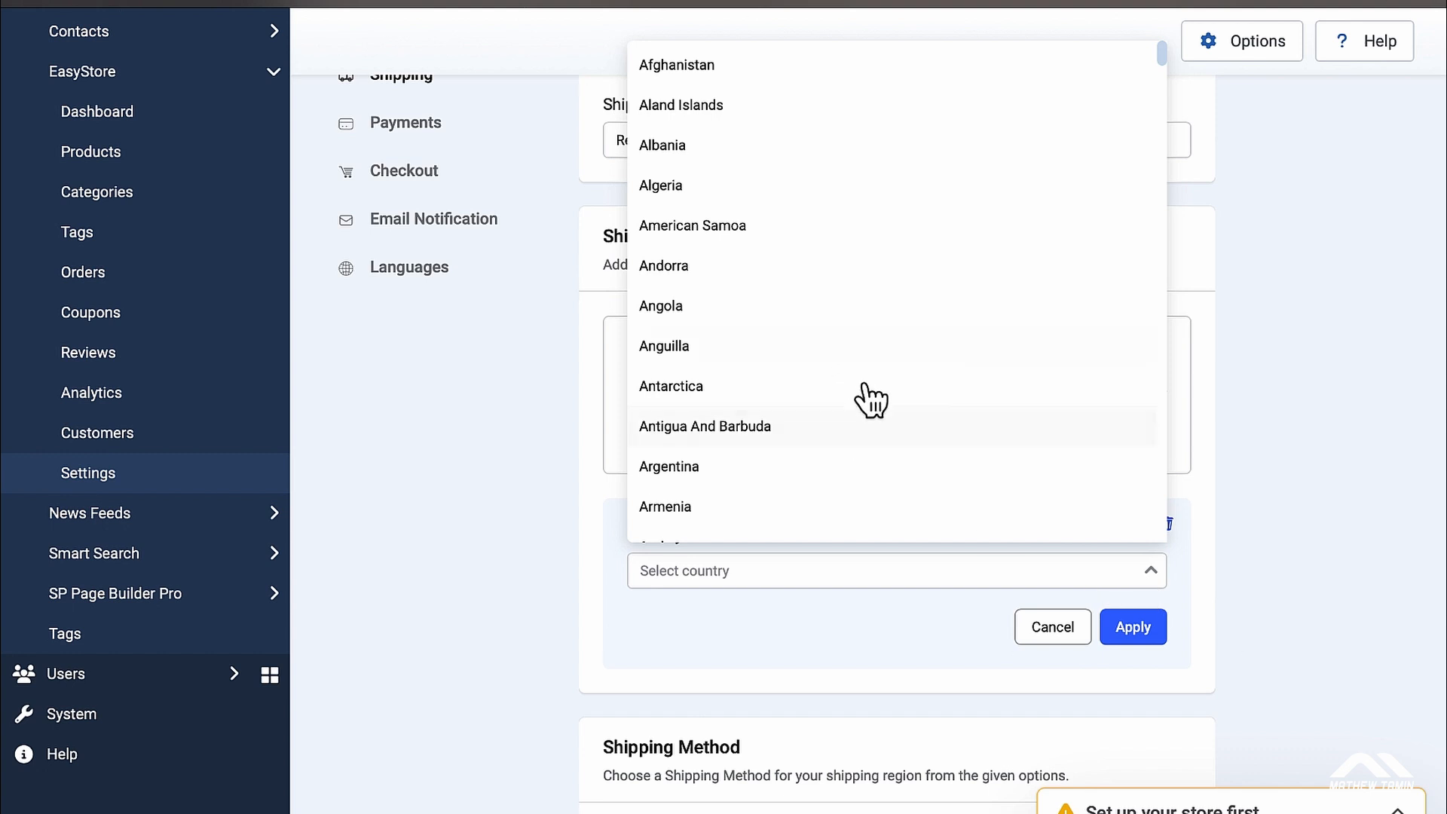
left_click(588, 557)
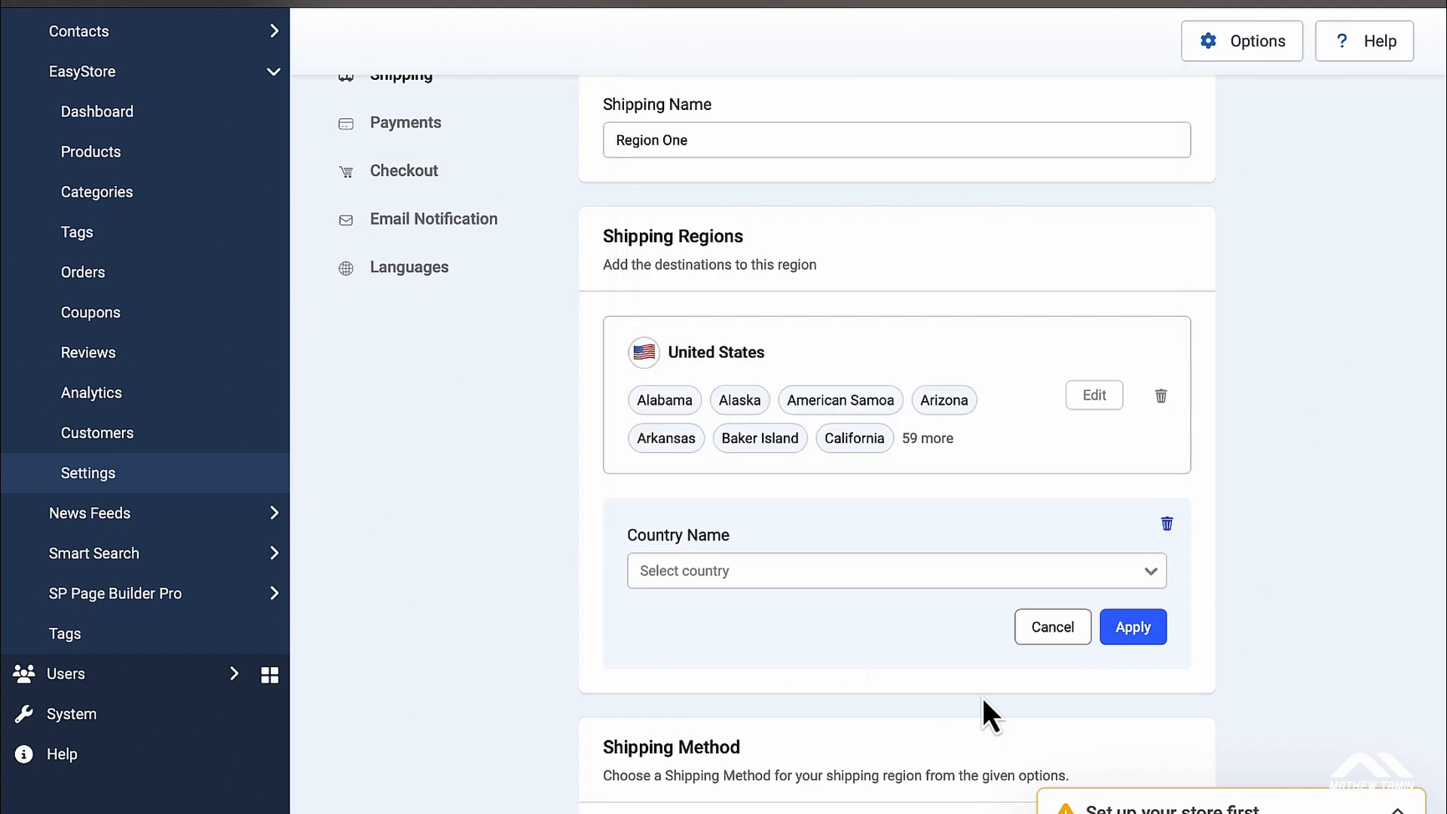
Step: Discard the extra destination, compare Free Shipping and Rate by Weight, then settle on Flat Rate
left_click(1055, 630)
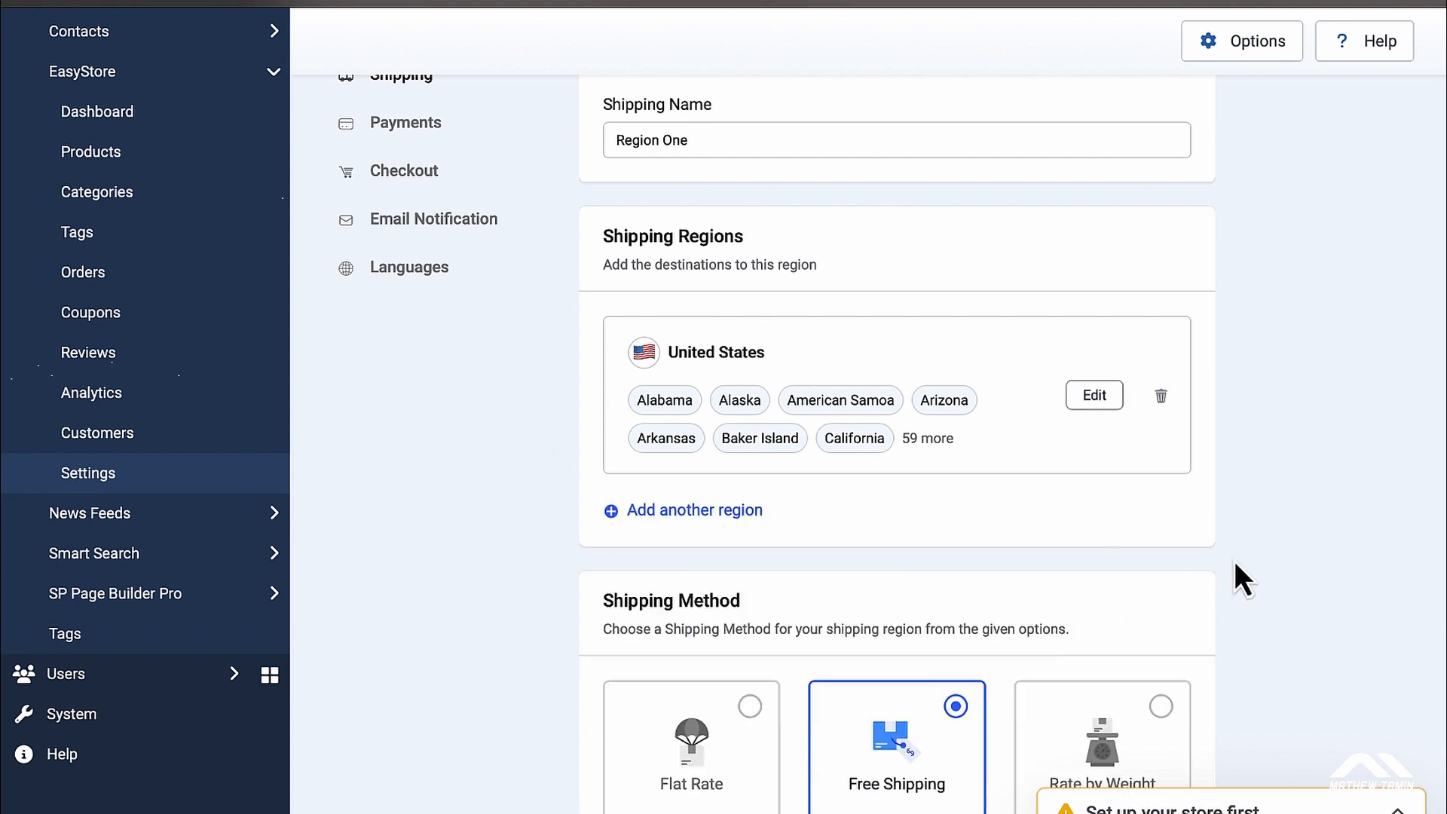
scroll(1236, 577, "down", 5)
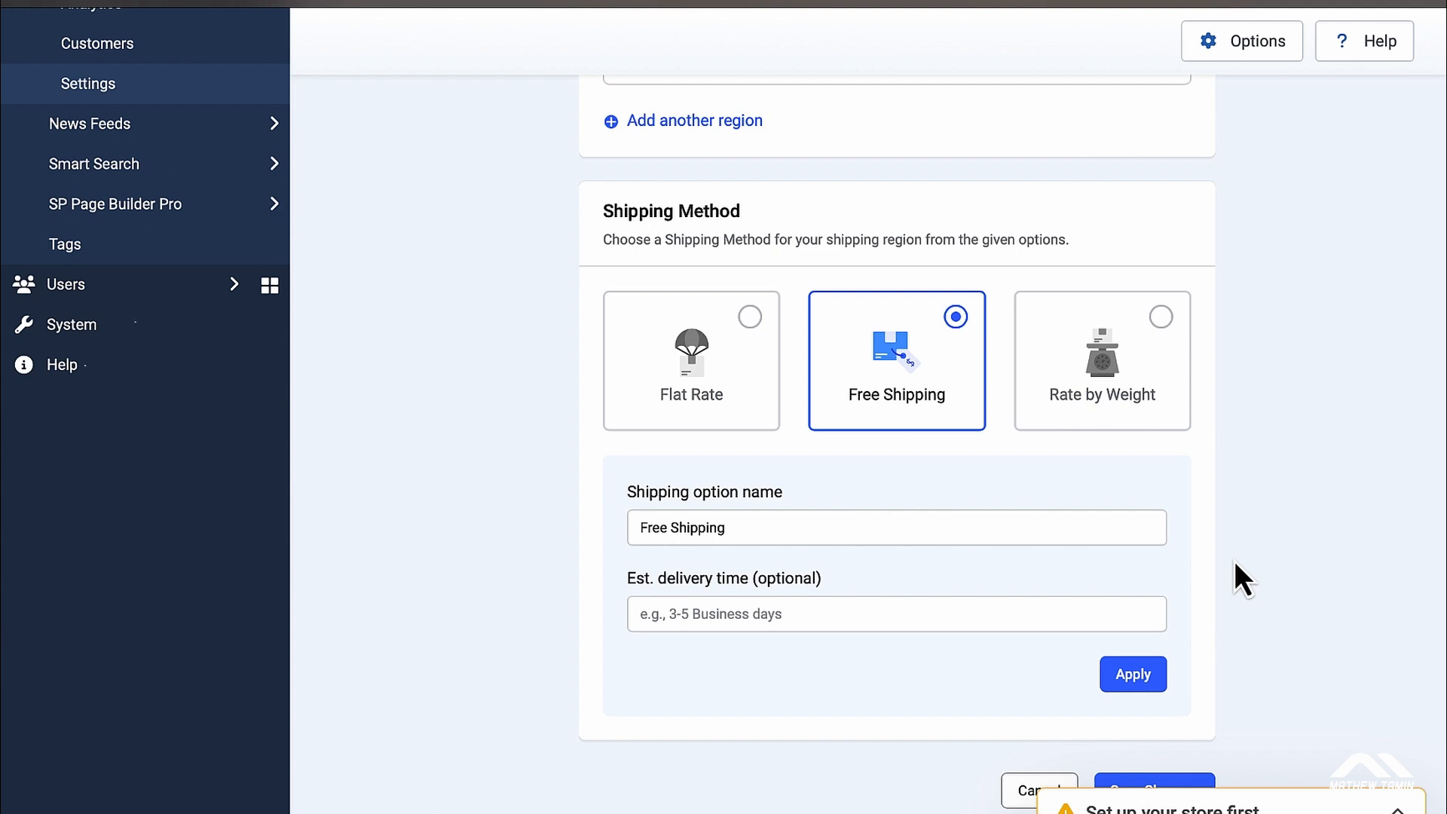
left_click(750, 317)
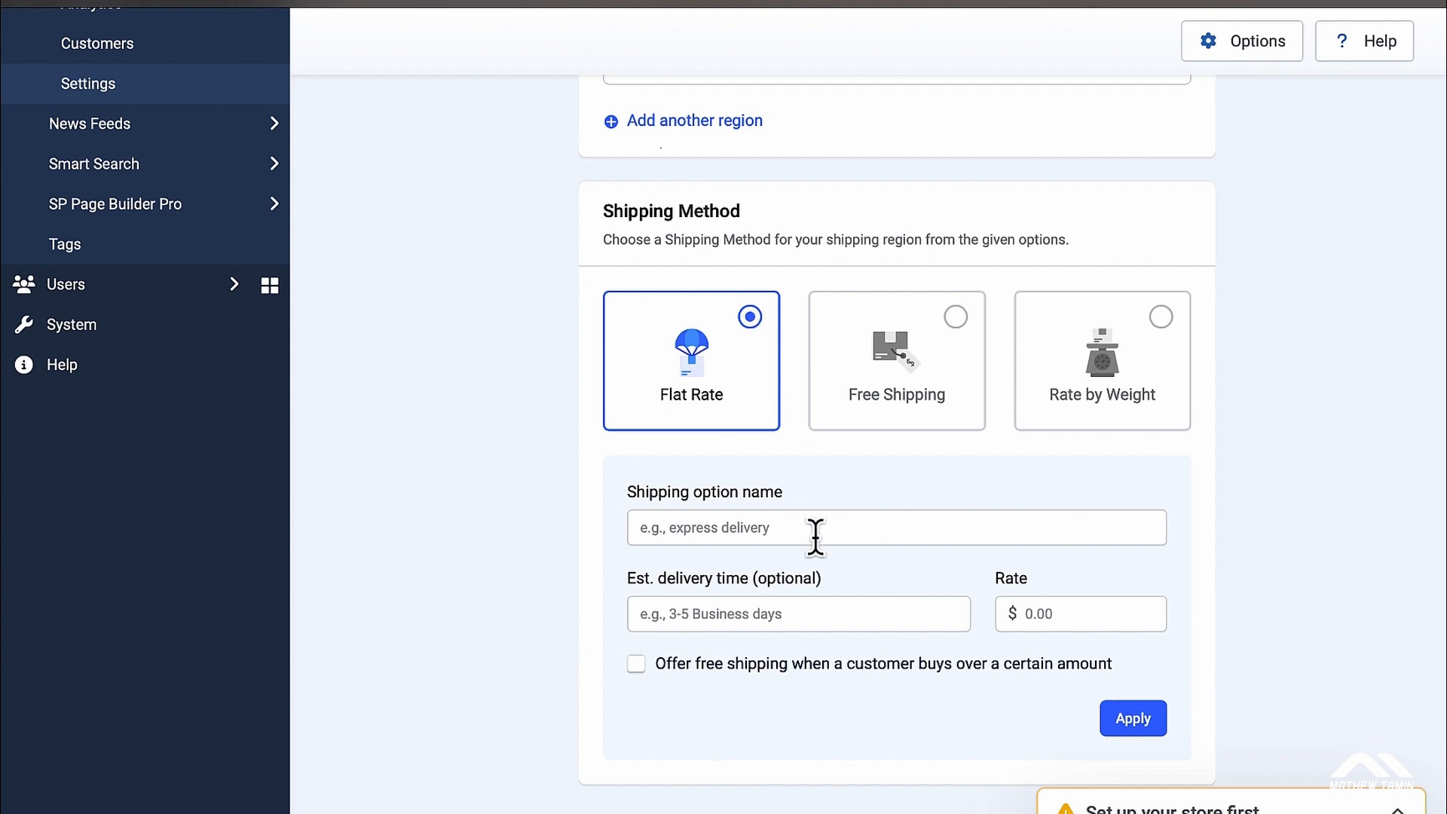
left_click(963, 320)
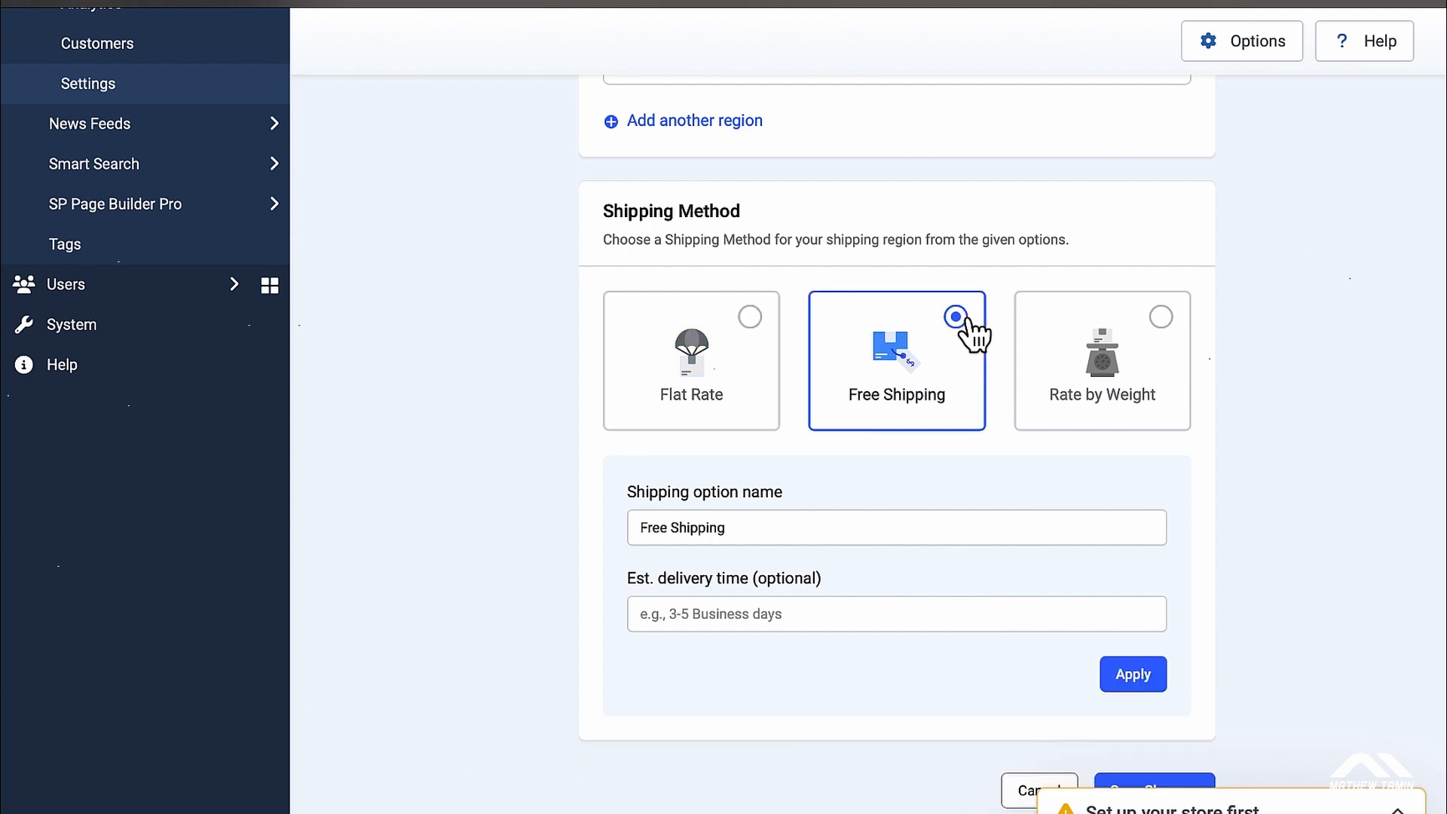
left_click(1164, 320)
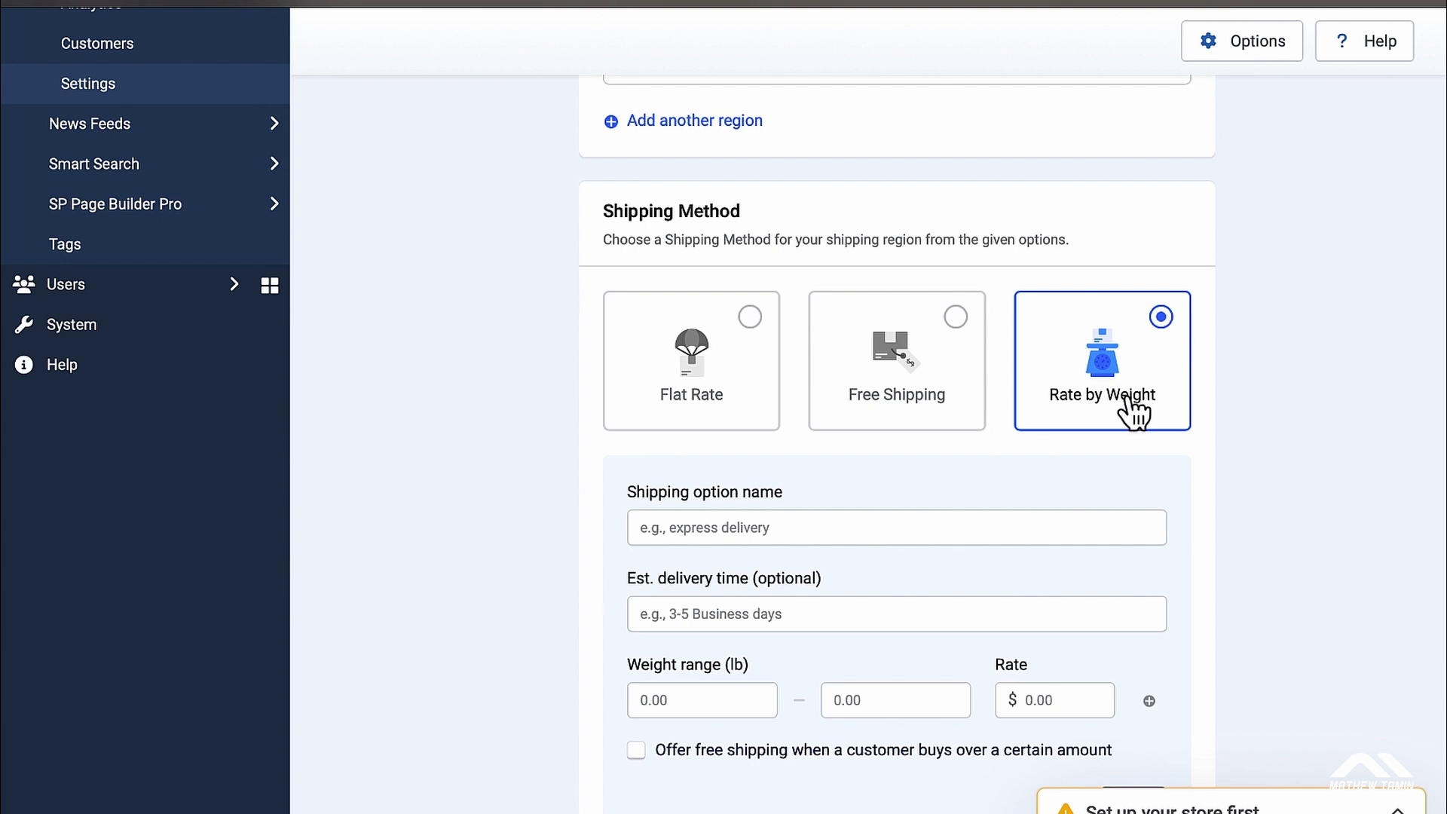
left_click(745, 368)
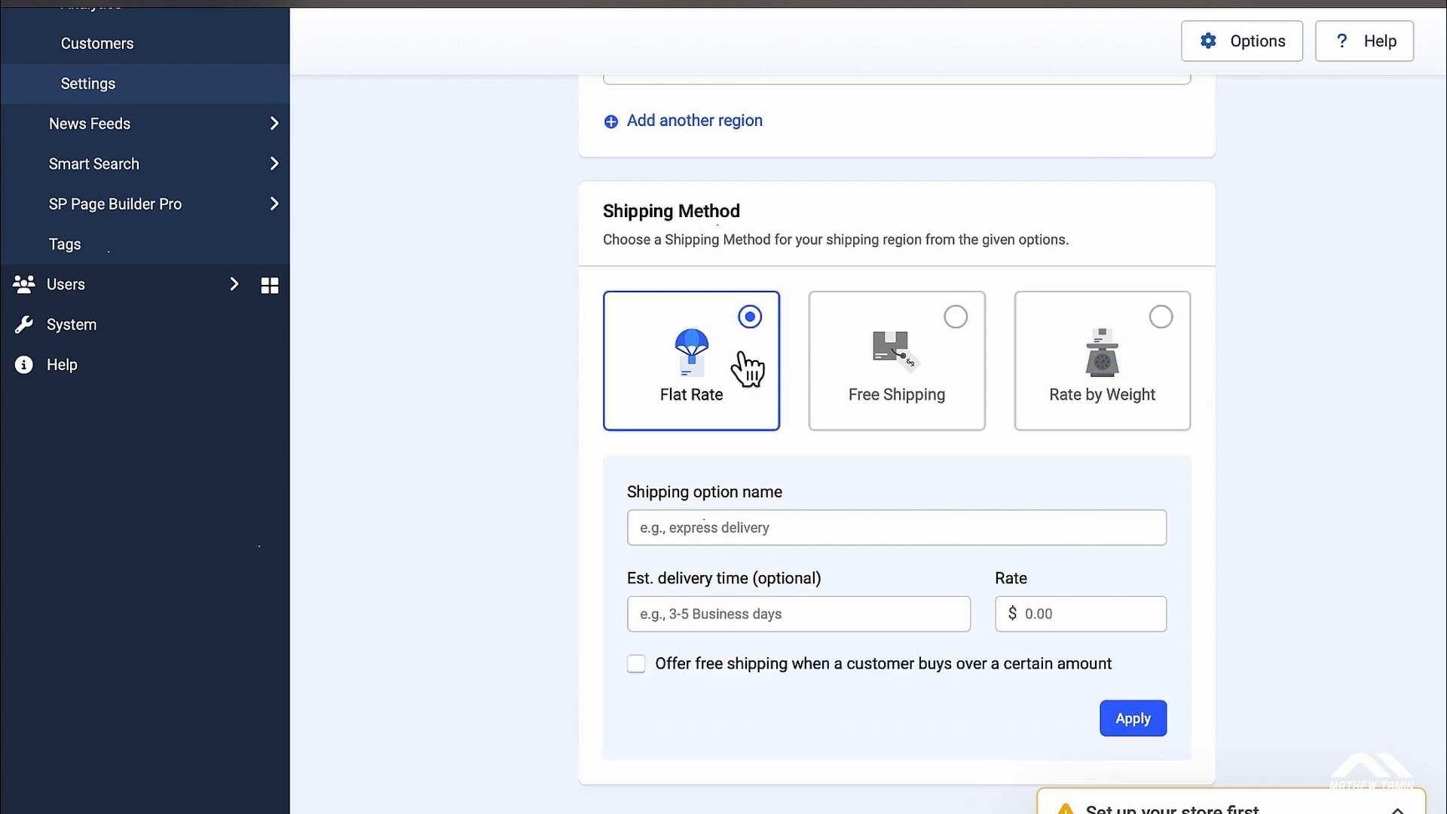
scroll(850, 524, "down", 1)
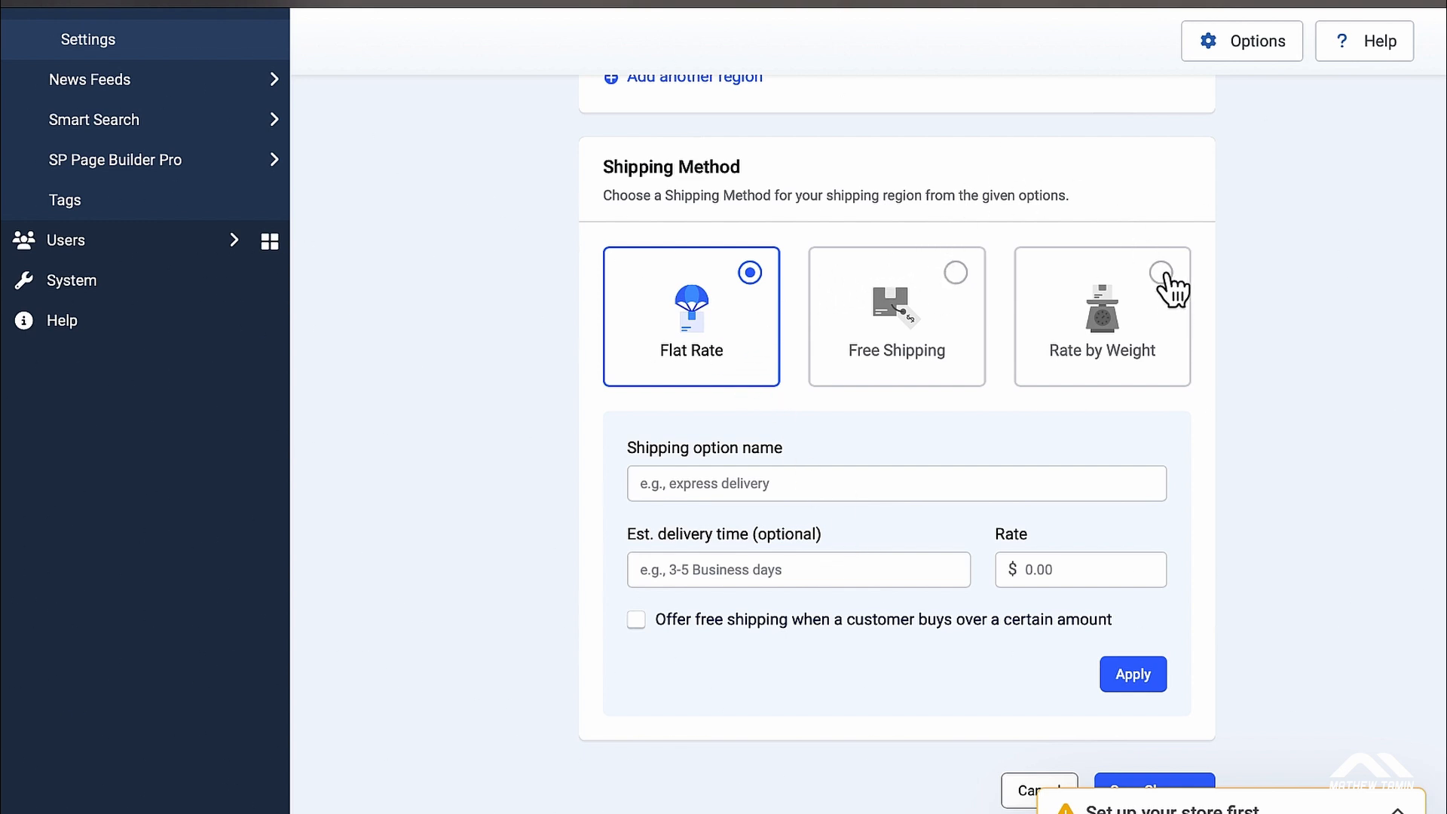
Step: Enter option name 'Flat Rate', delivery time '4 business days' and rate 6
left_click(723, 483)
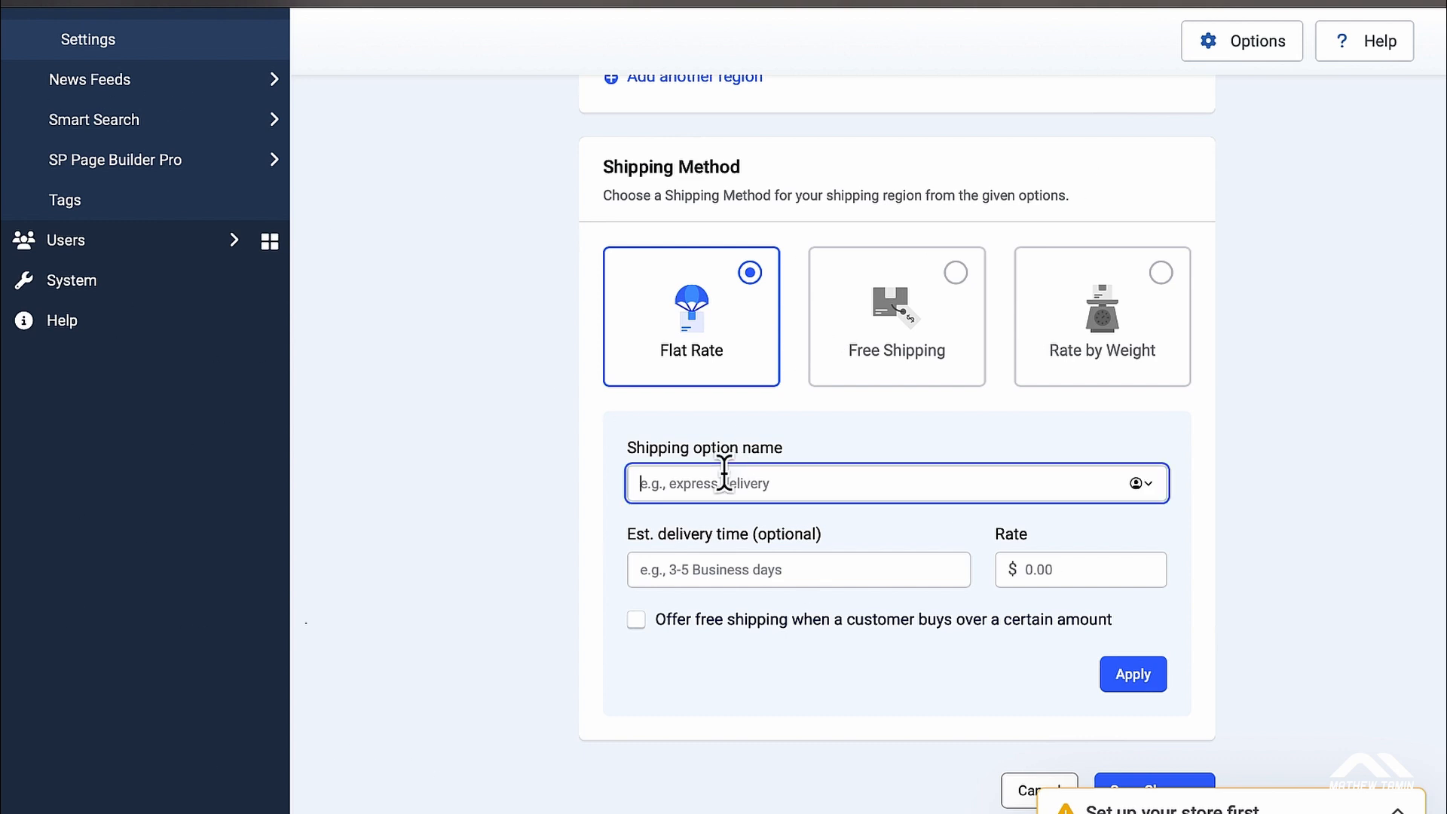
type("Flat ")
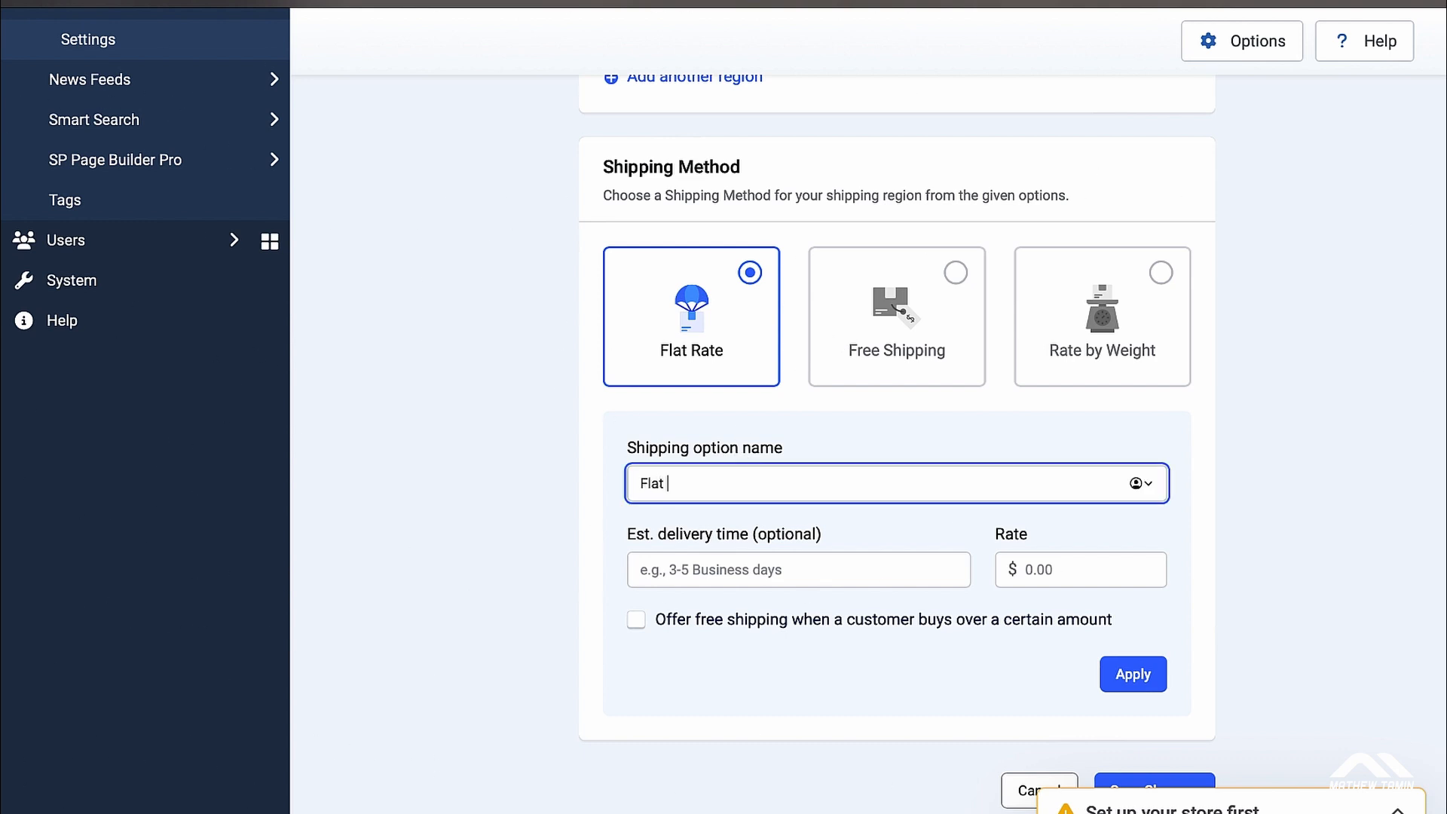
type("Rate")
left_click(746, 571)
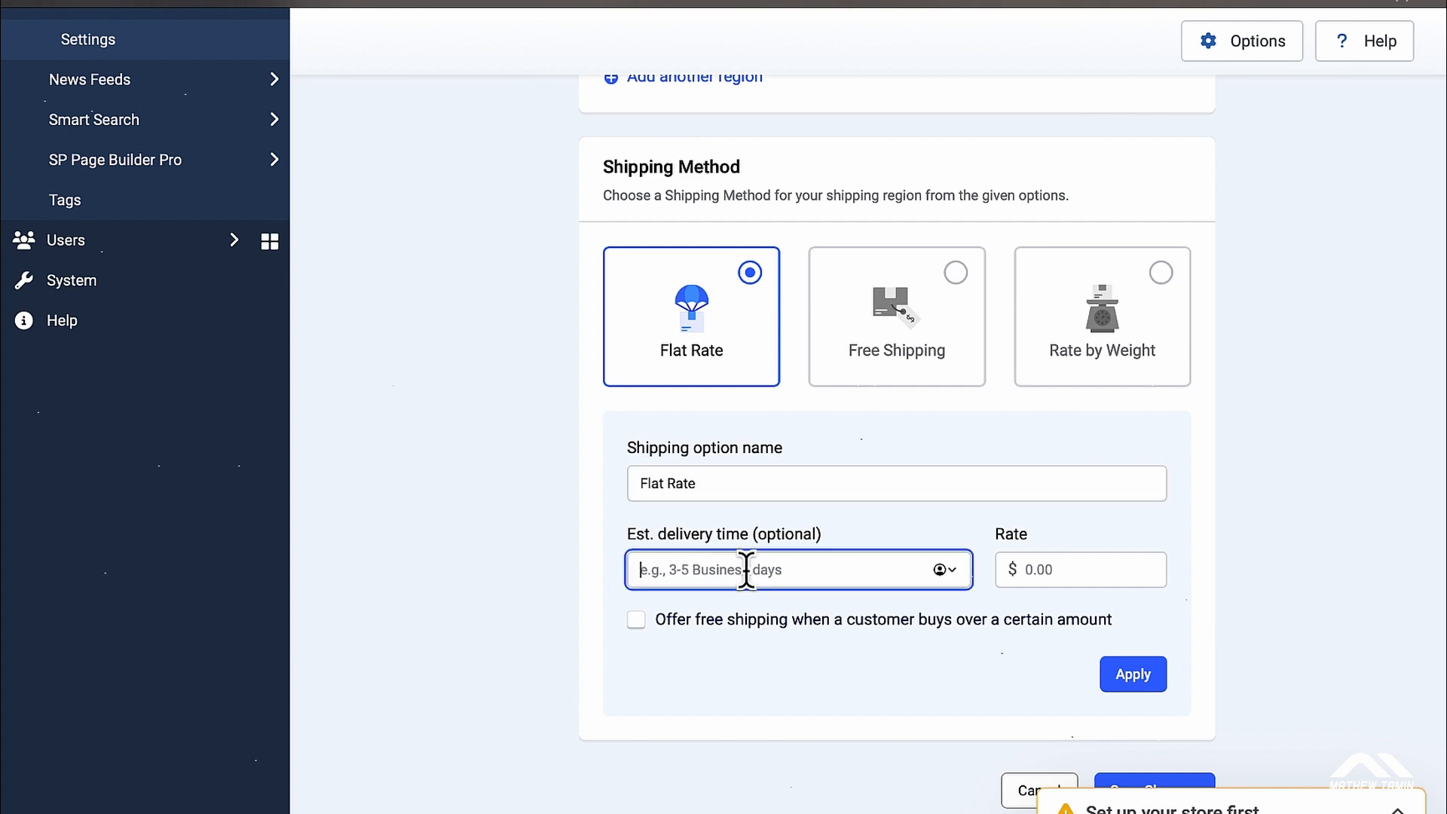
type("4")
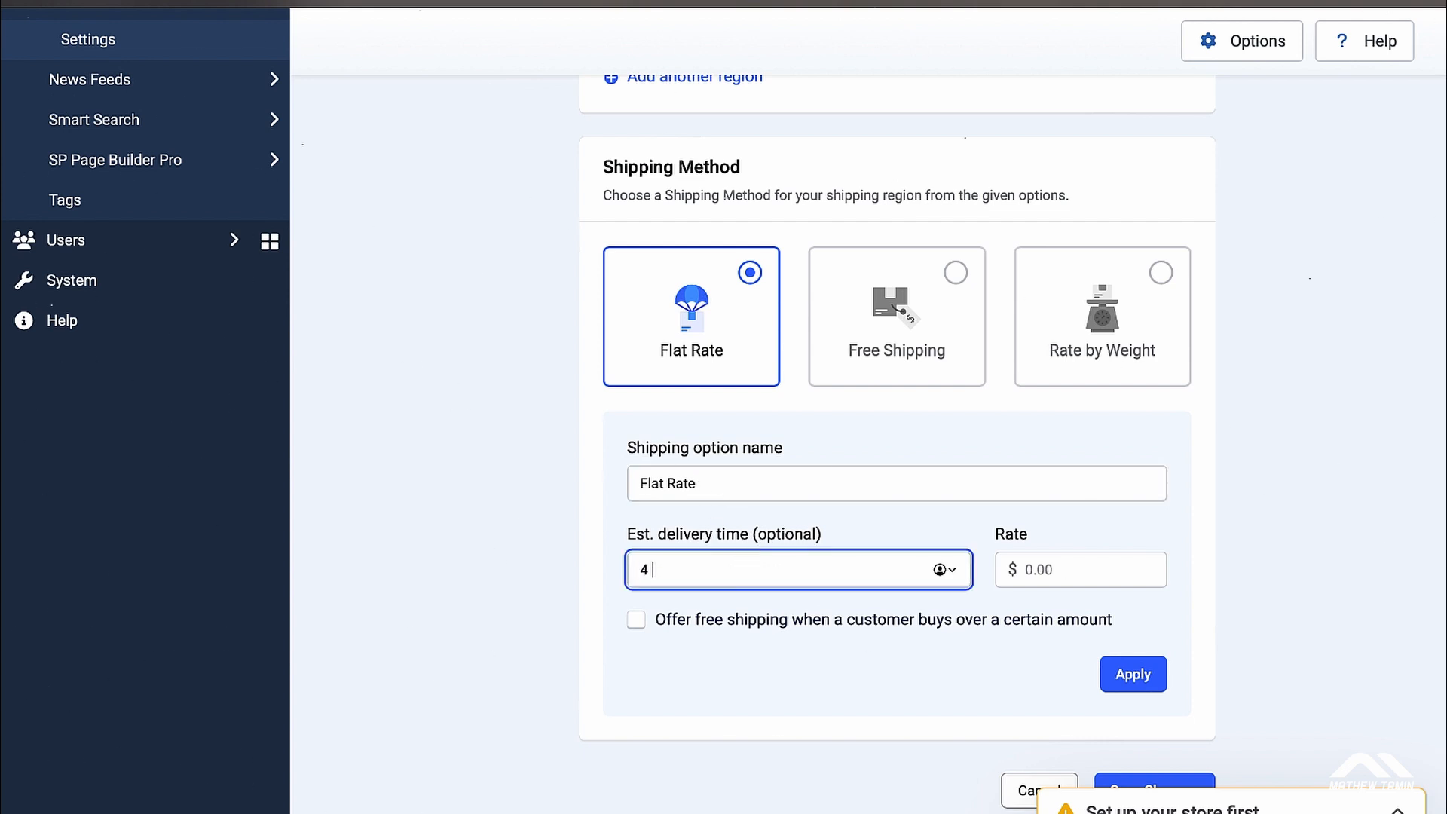
type(" business days")
left_click(1046, 567)
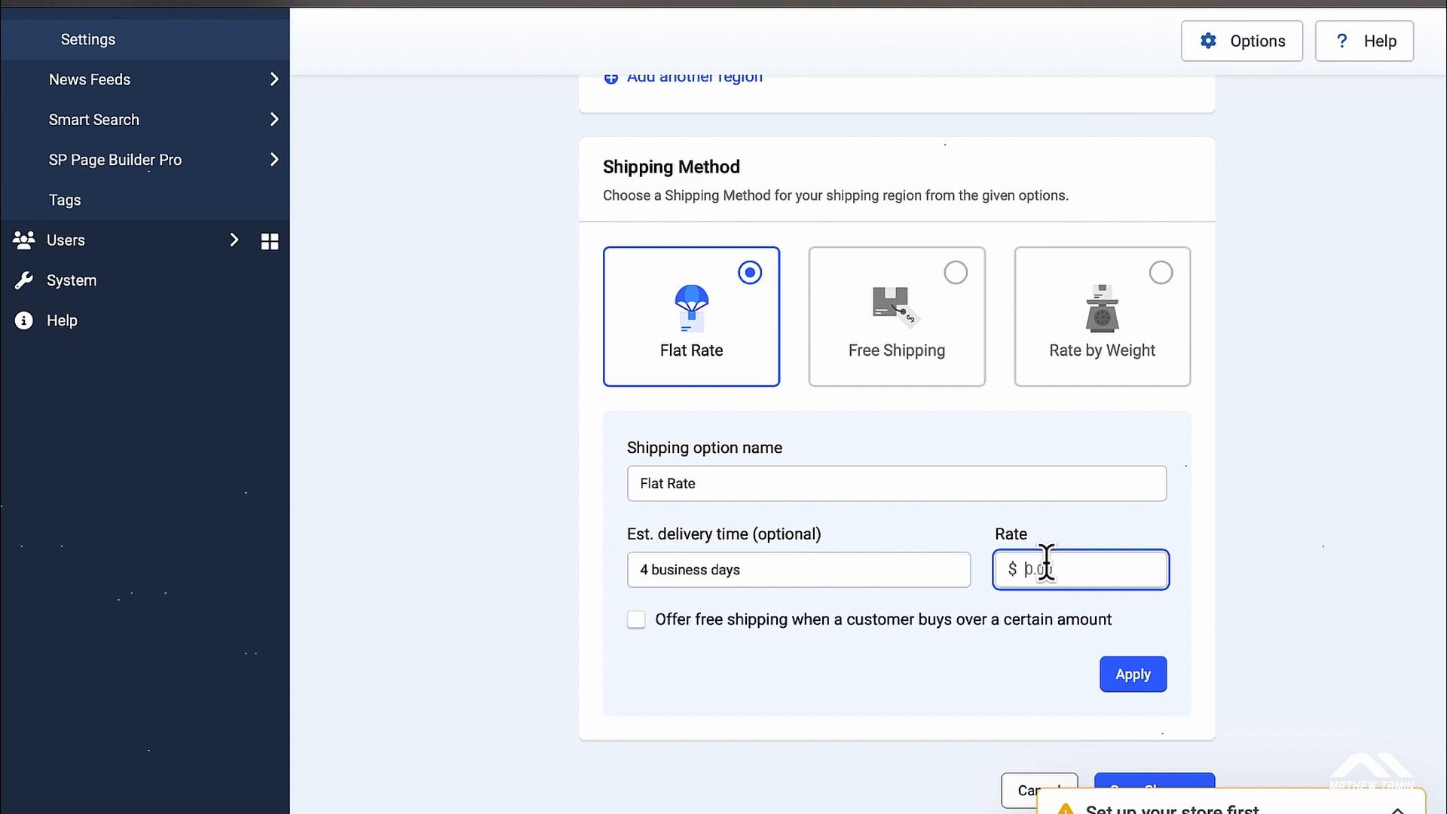
type("6")
left_click(739, 689)
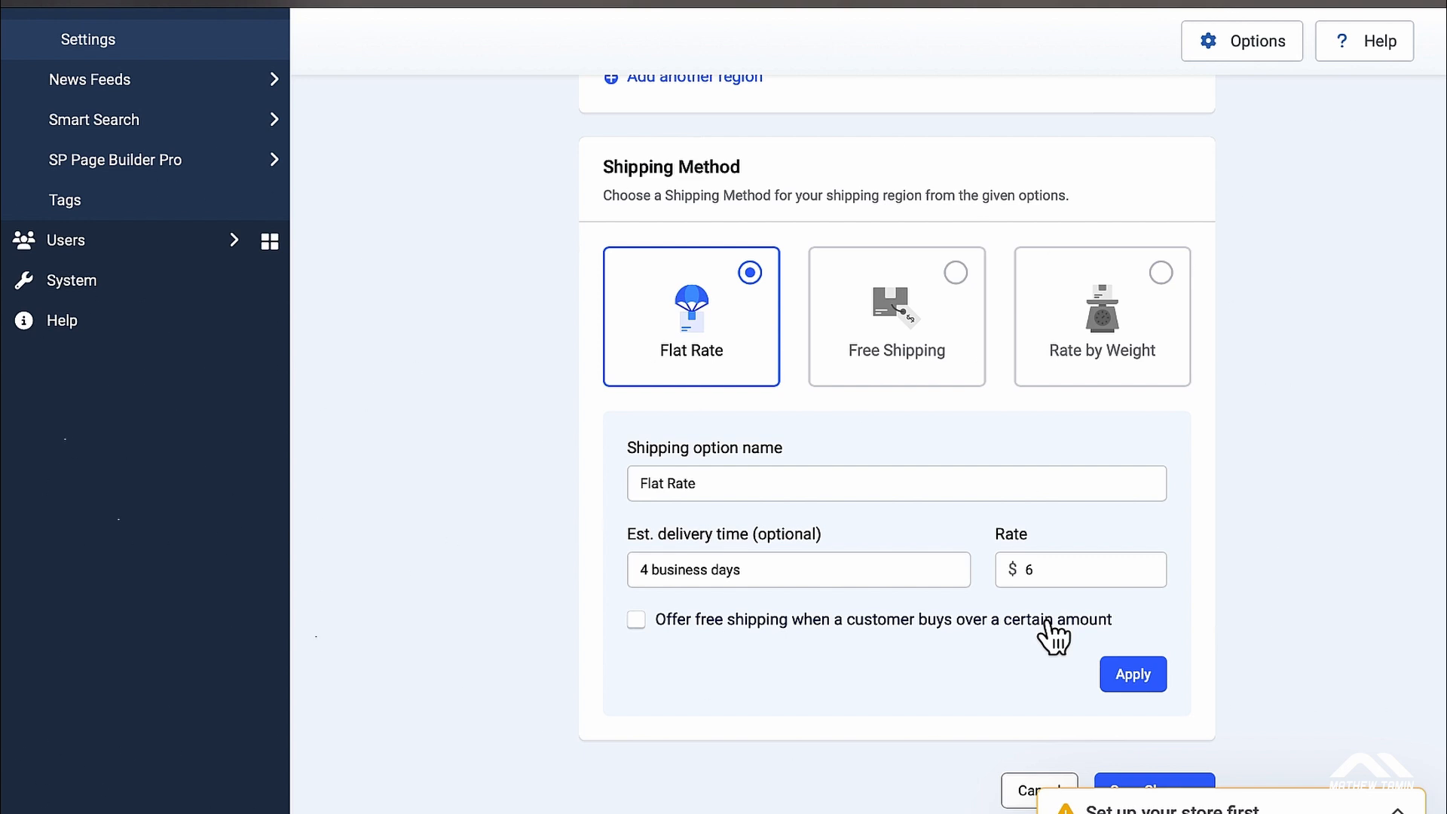
Step: Try a free-shipping threshold, turn it back off, and apply the flat rate option
left_click(638, 625)
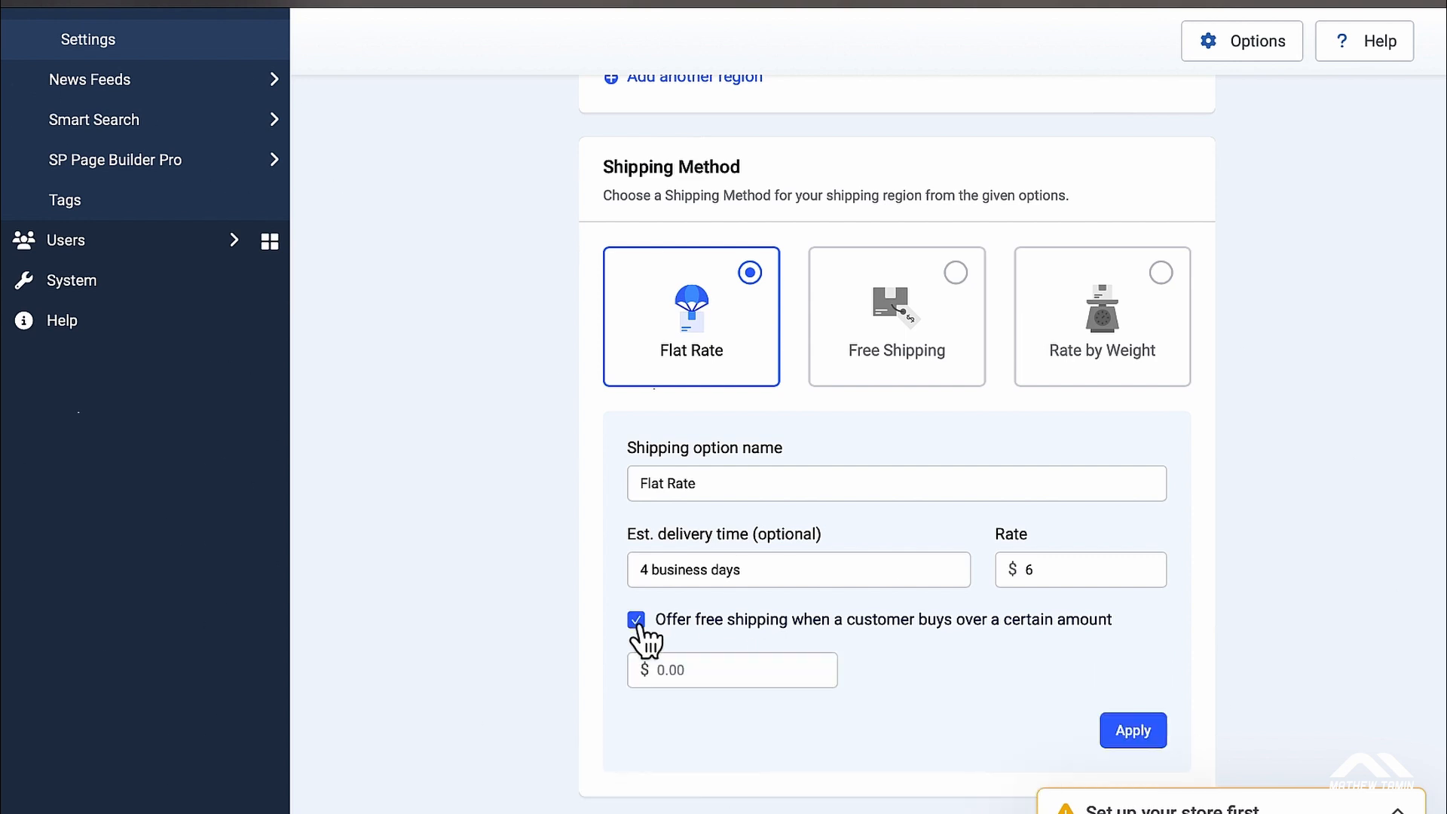
left_click(755, 669)
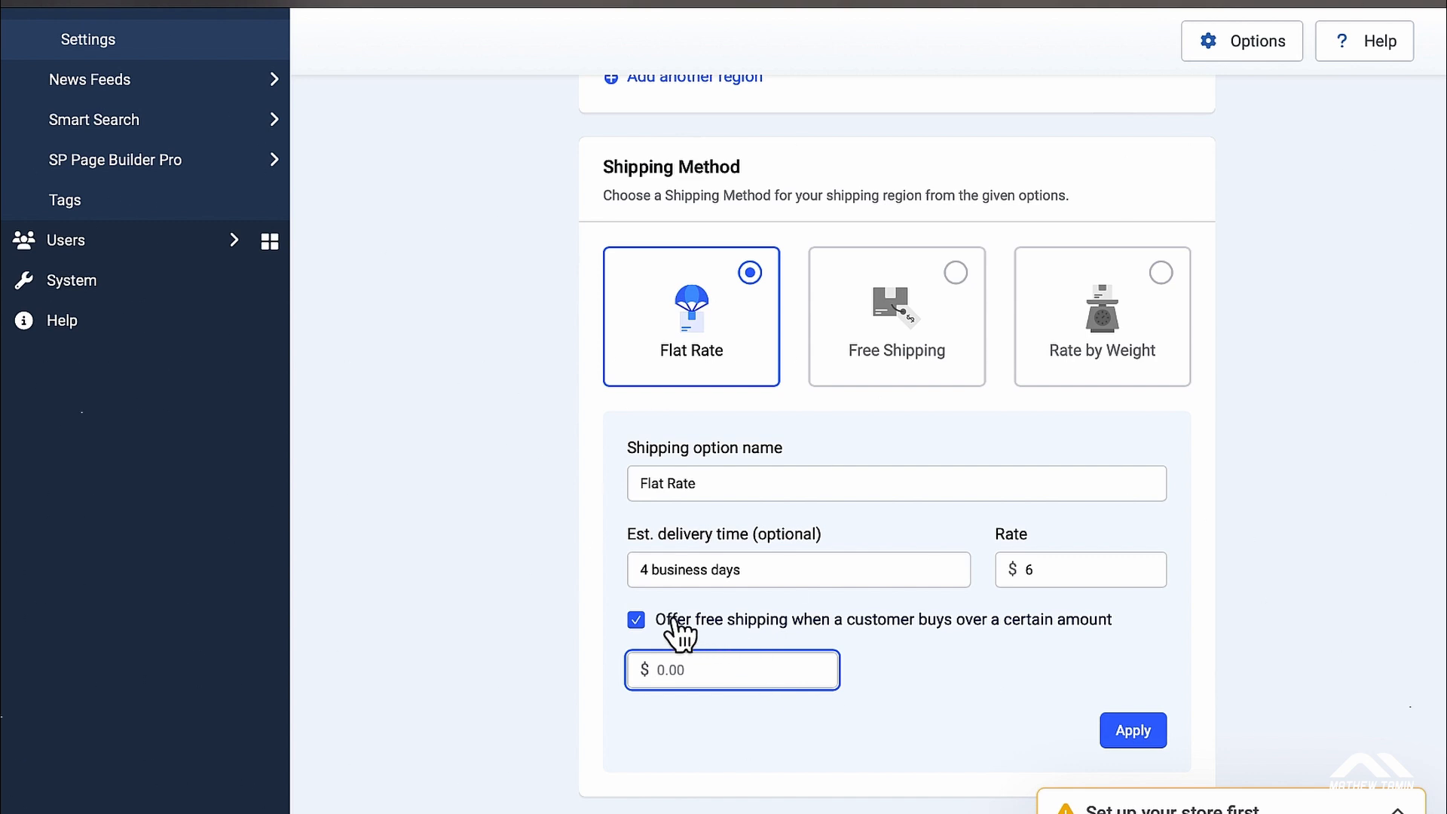
left_click(637, 620)
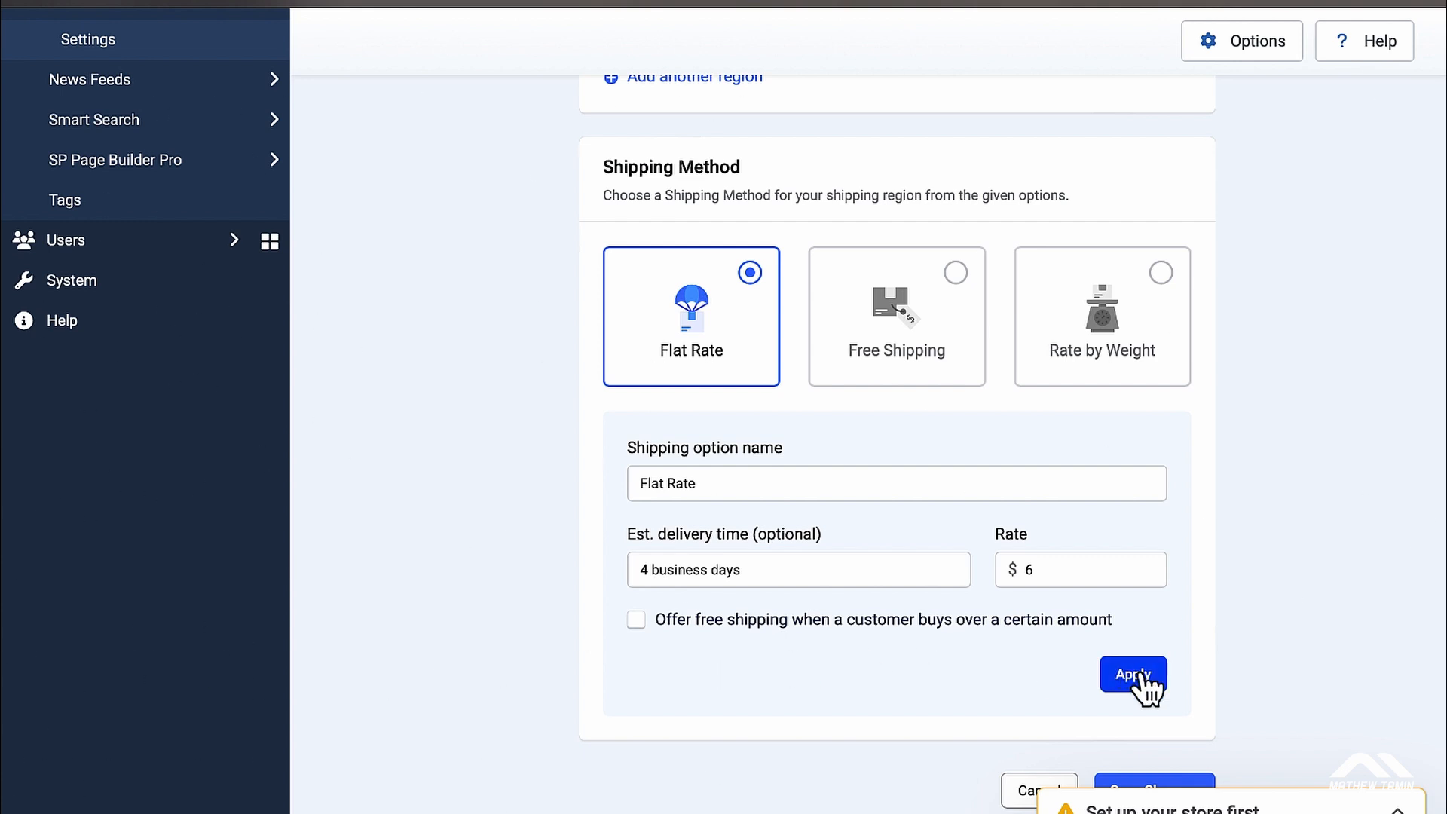
left_click(1142, 682)
Step: Start a second shipping option named 'Free Shipping' with '3 business day' delivery
scroll(1237, 630, "down", 1)
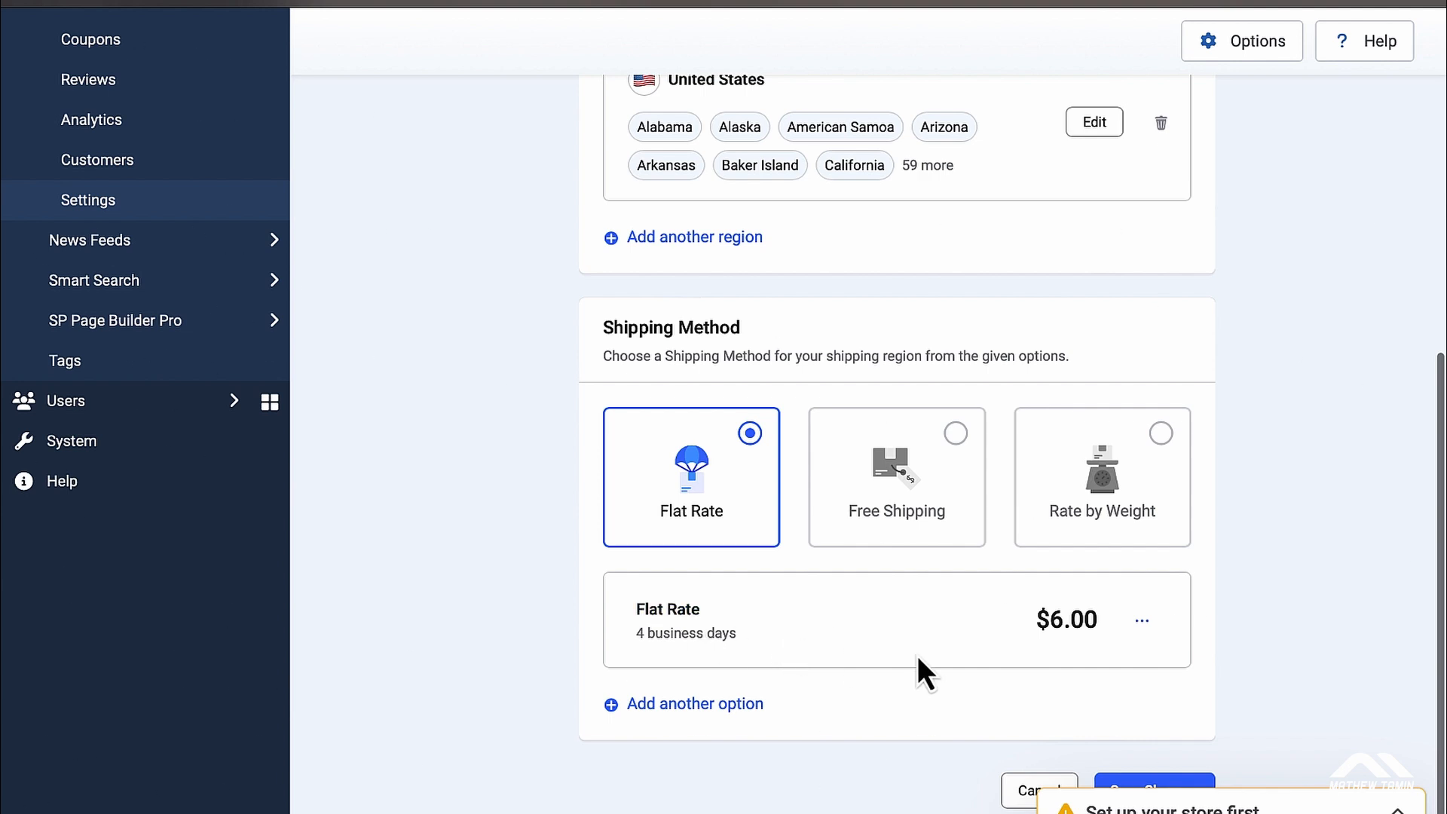
left_click(1141, 621)
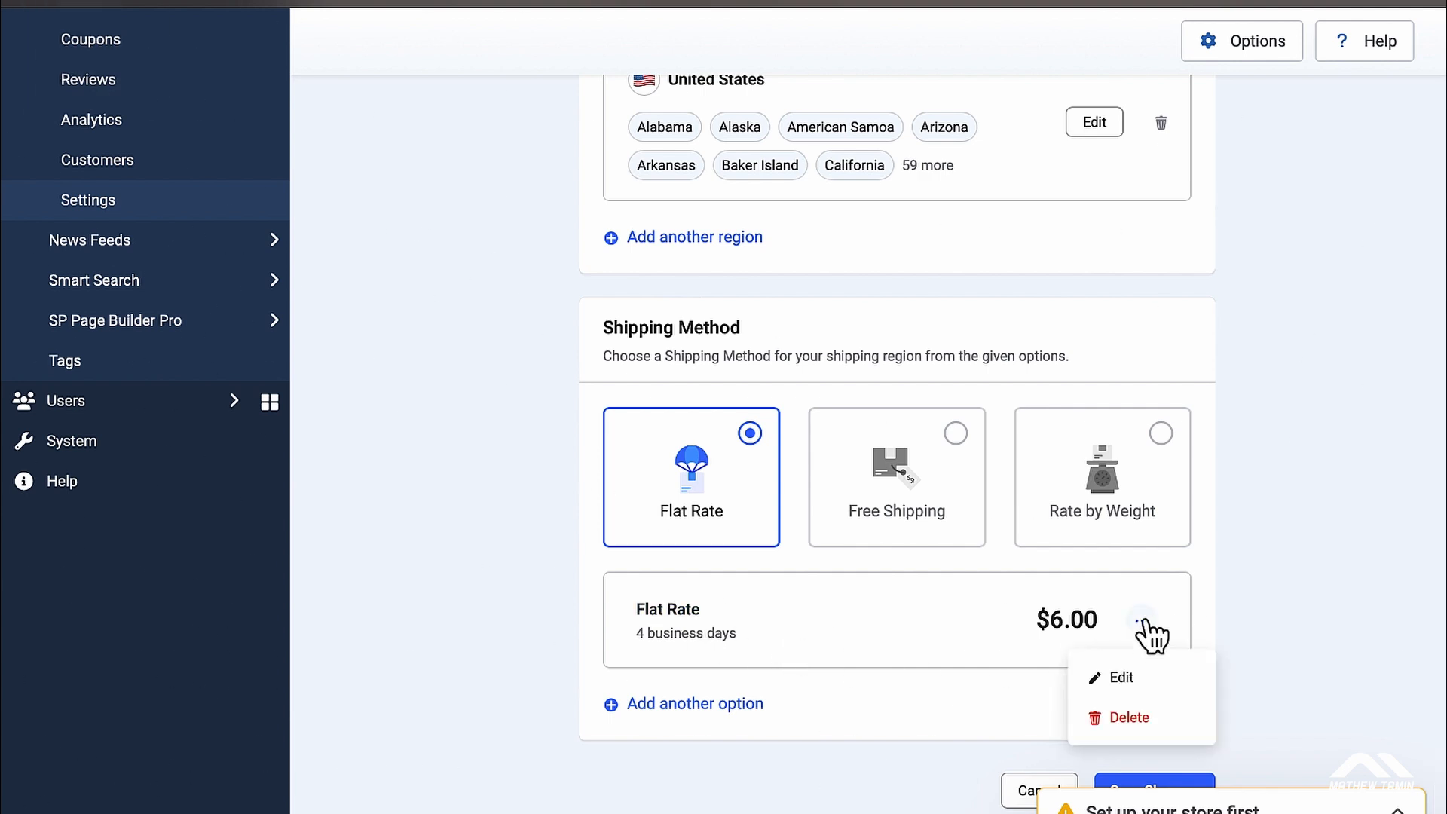
left_click(919, 710)
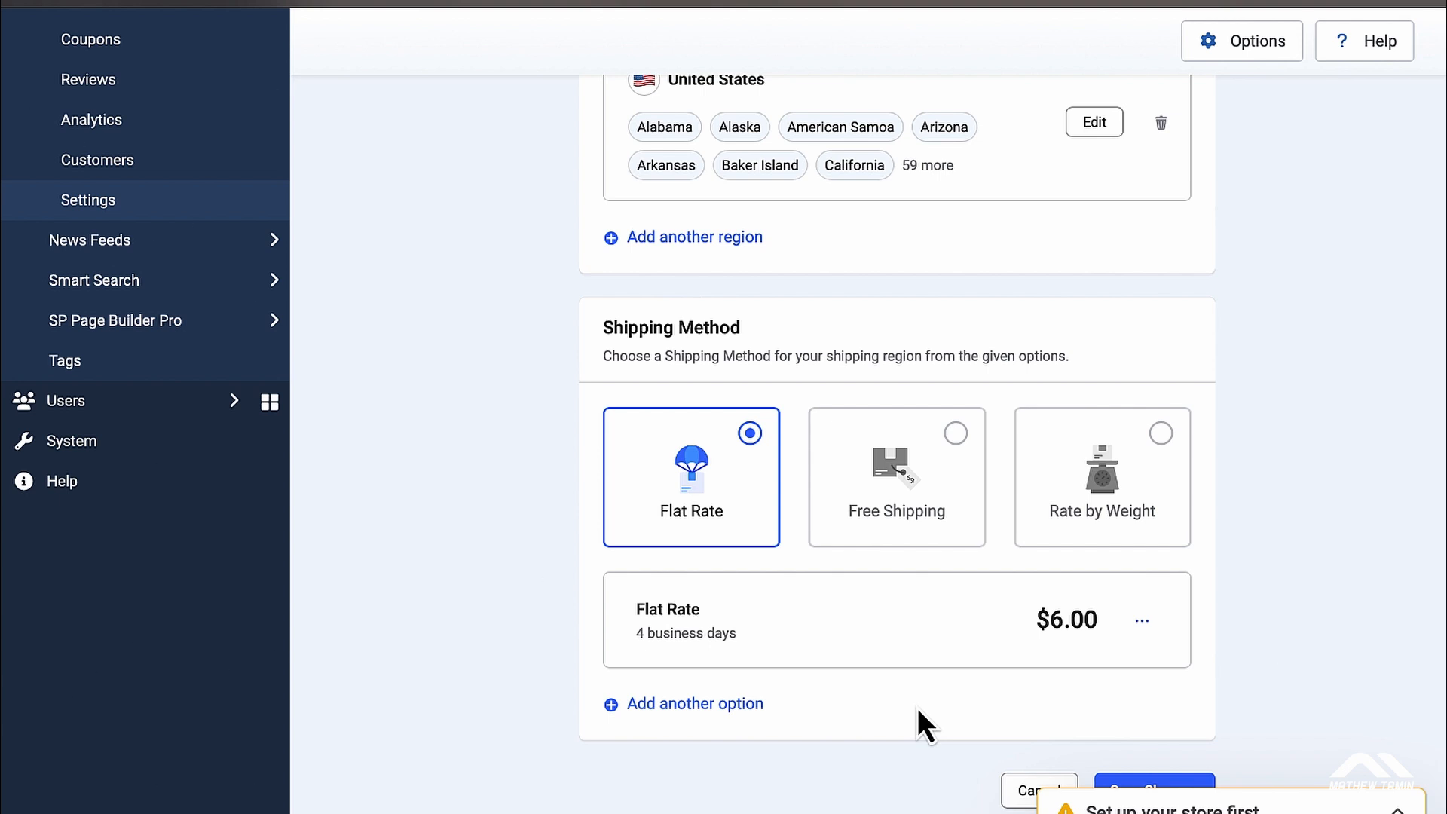
left_click(697, 704)
scroll(897, 627, "down", 3)
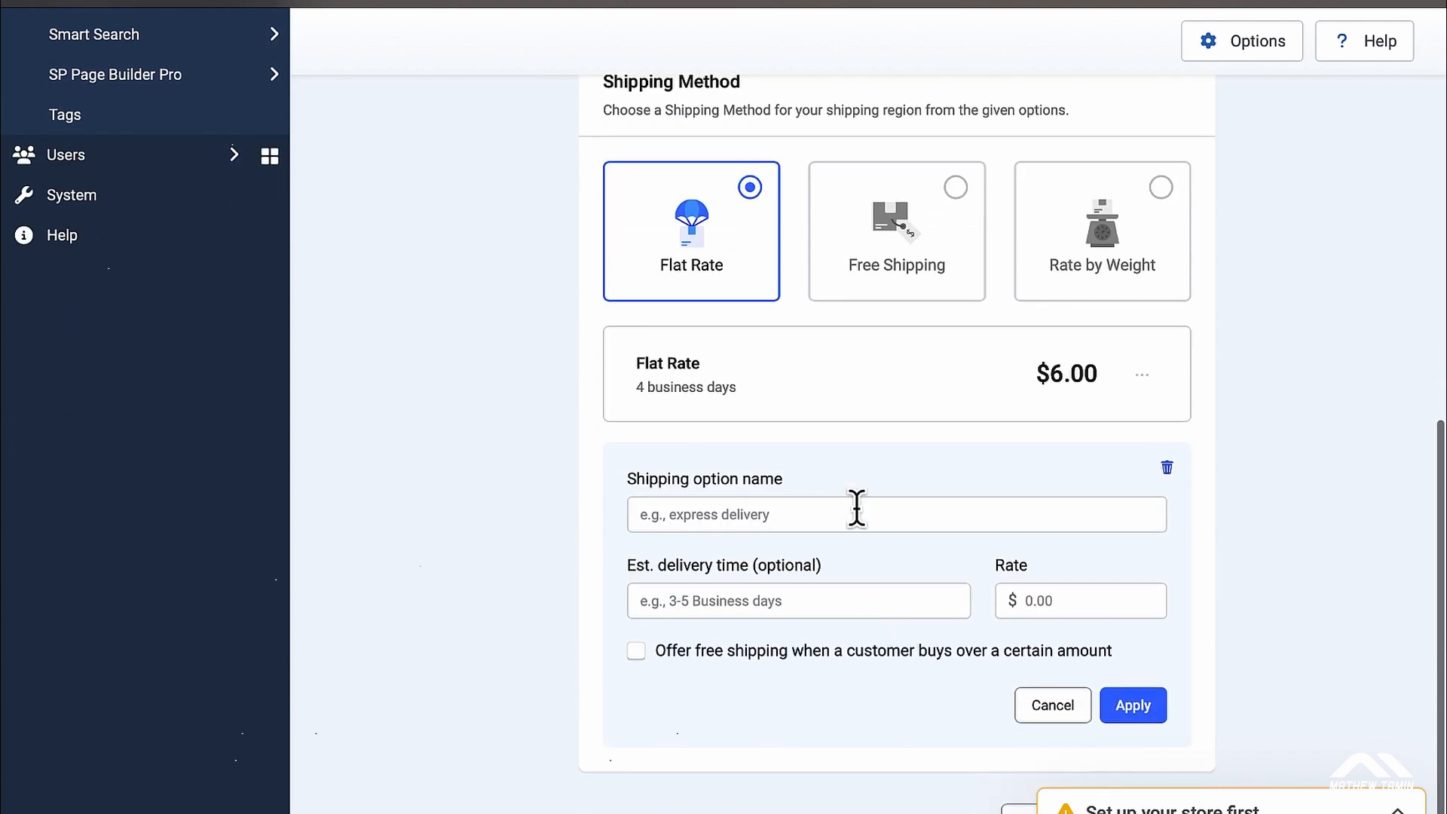
left_click(857, 512)
type("Free")
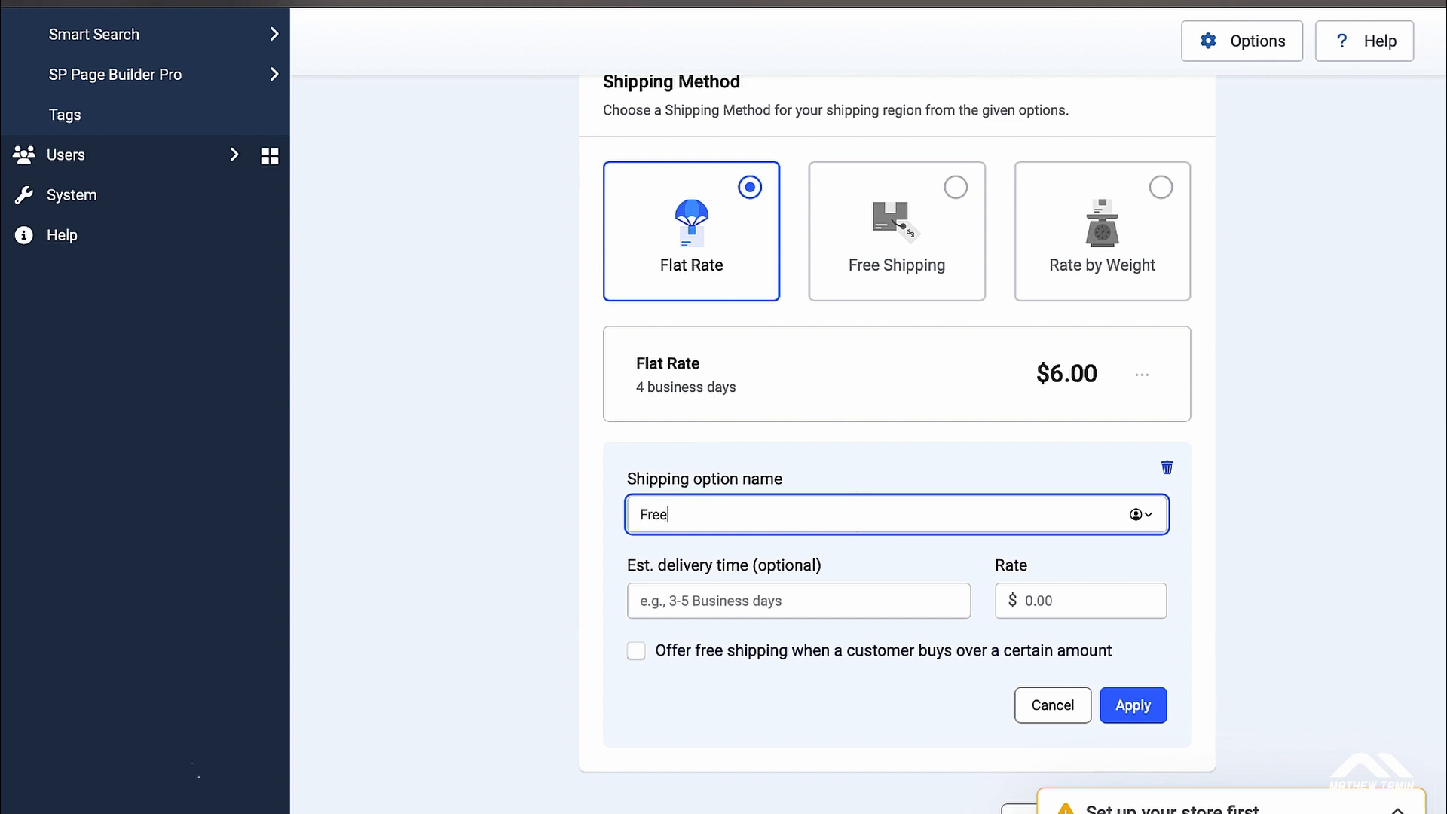
type(" Shipping")
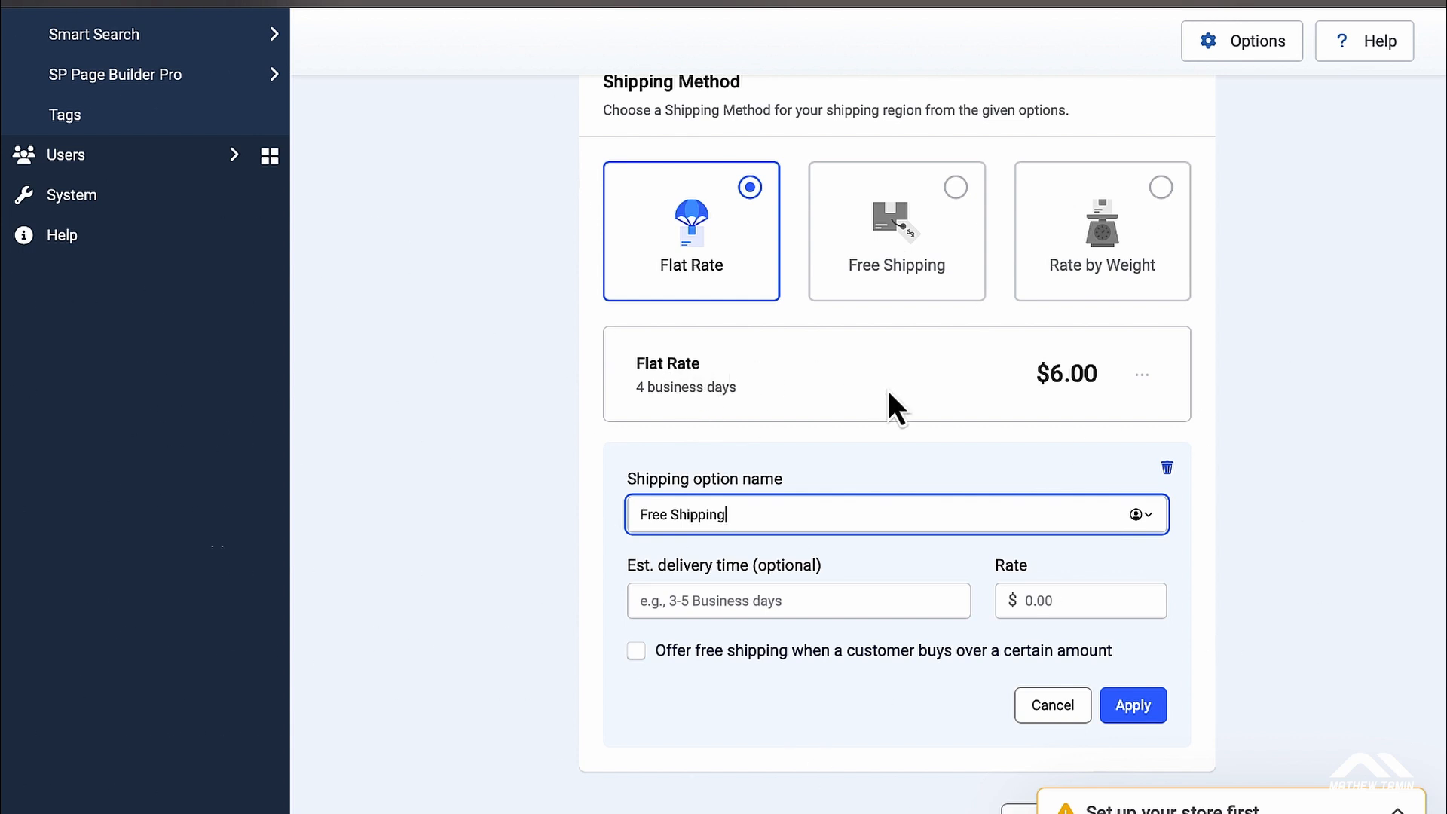
left_click(796, 601)
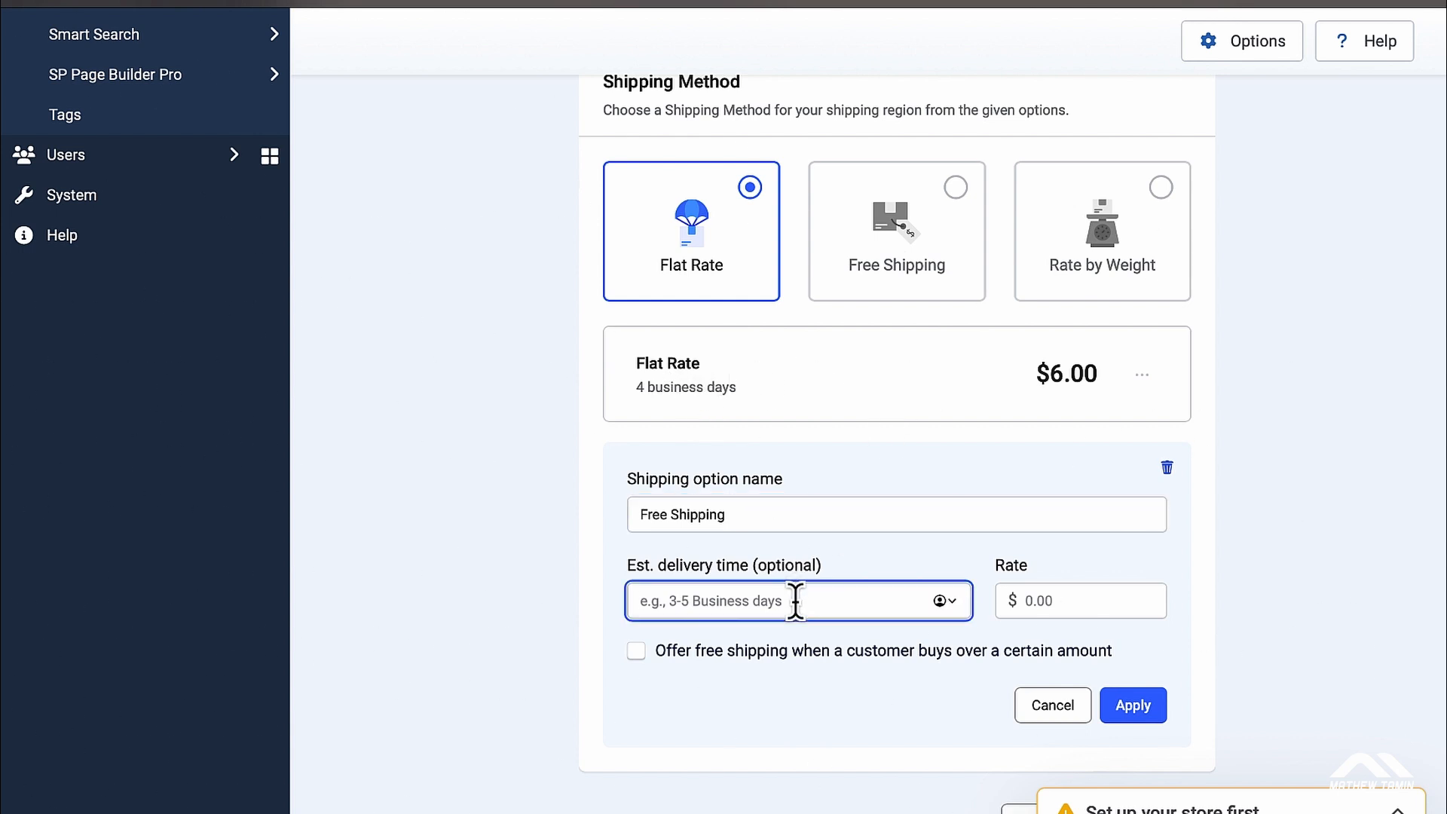
type("3 business day")
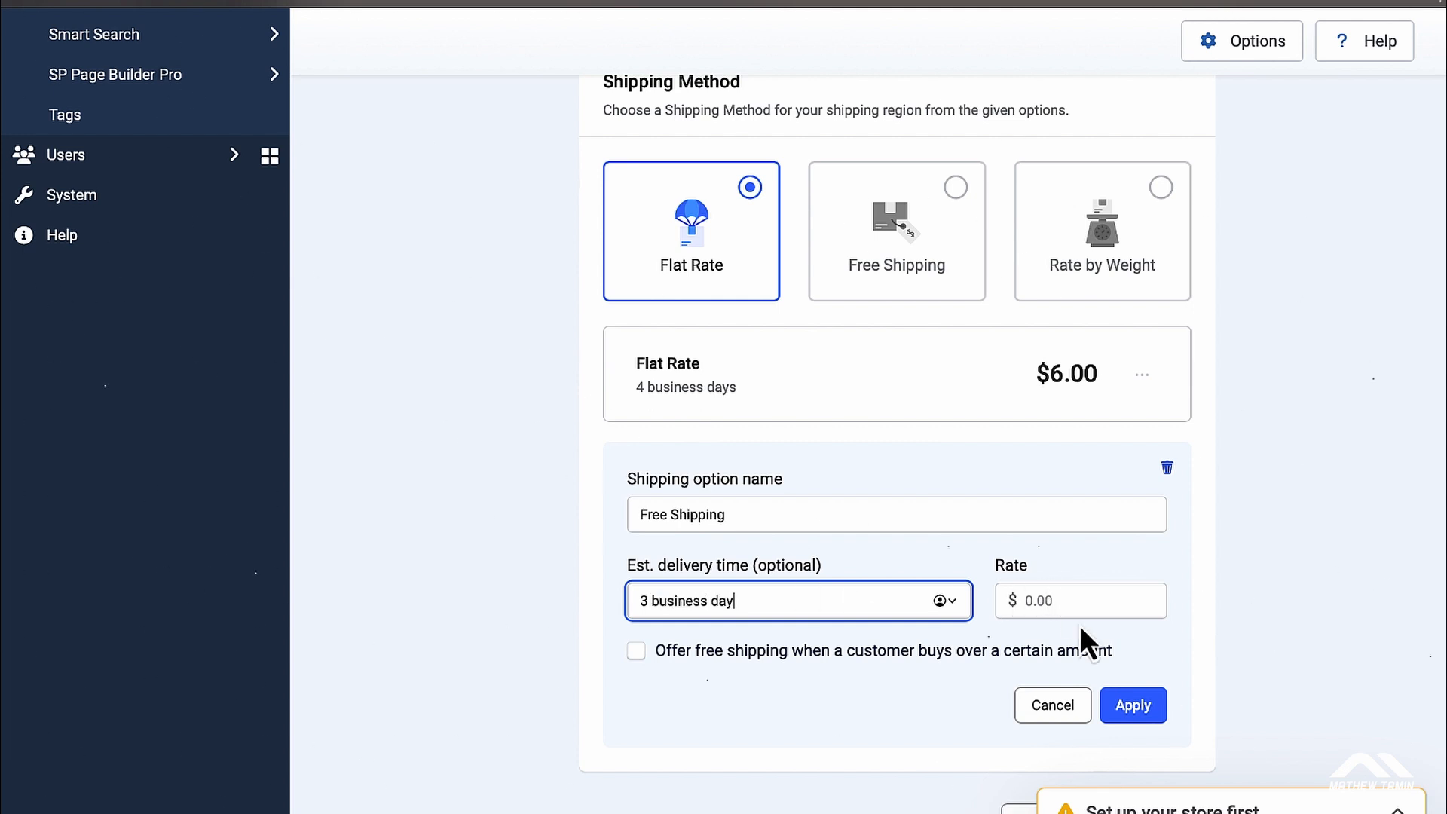
Step: Set the Free Shipping rate to 0, apply it, and save the shipping settings
left_click(1143, 710)
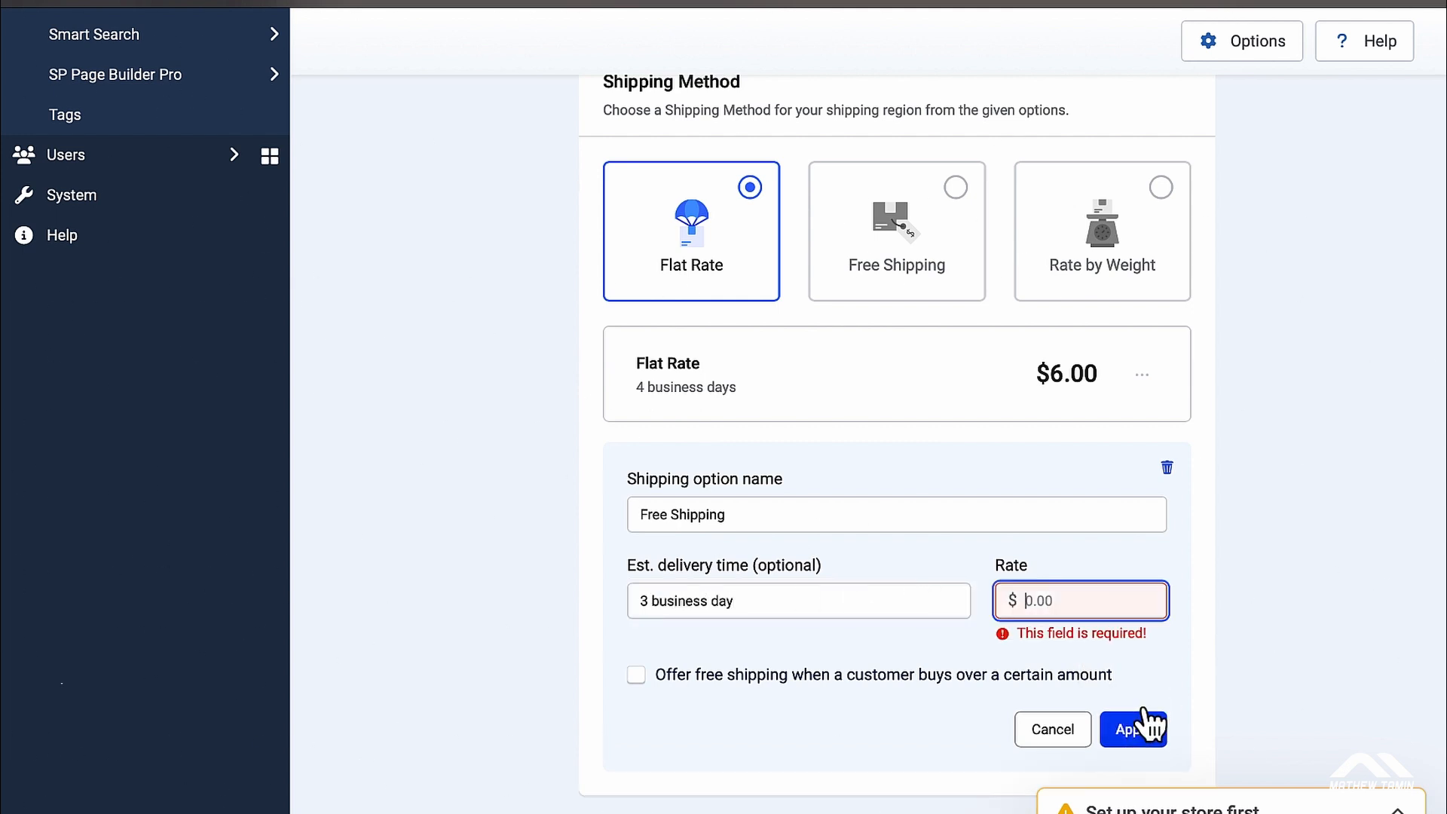
left_click(1066, 600)
type("0")
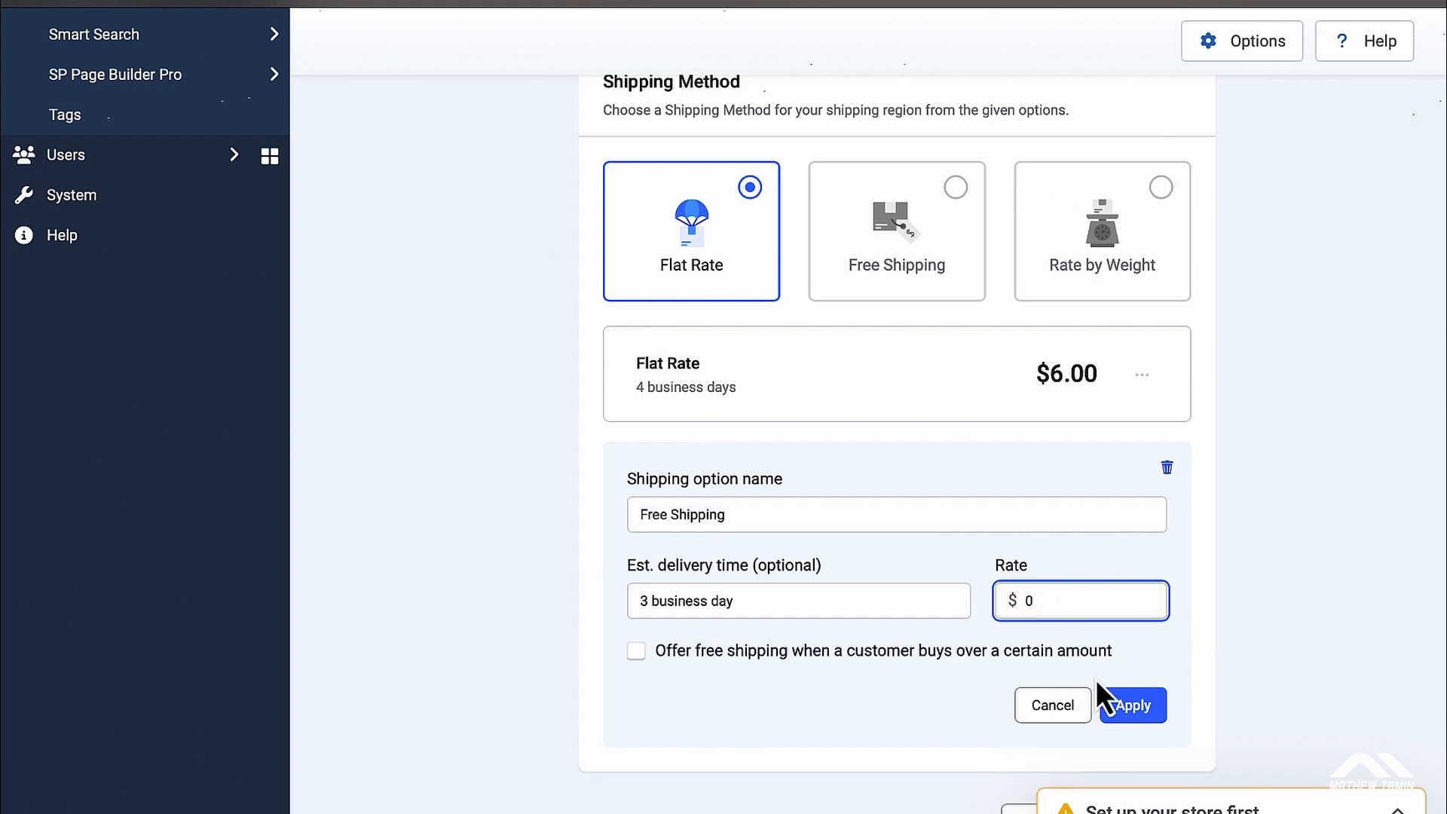
left_click(1147, 710)
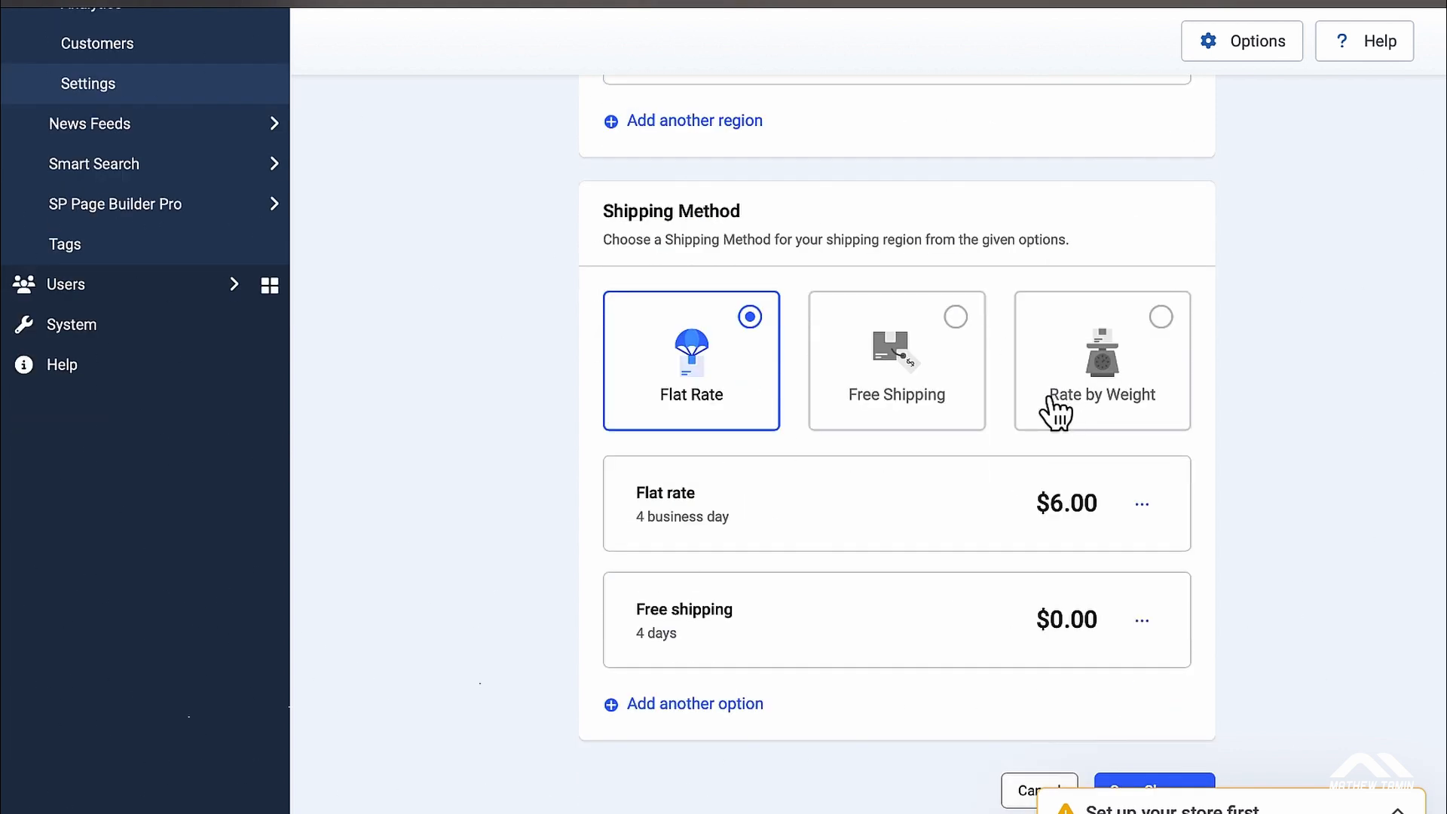
left_click(1158, 786)
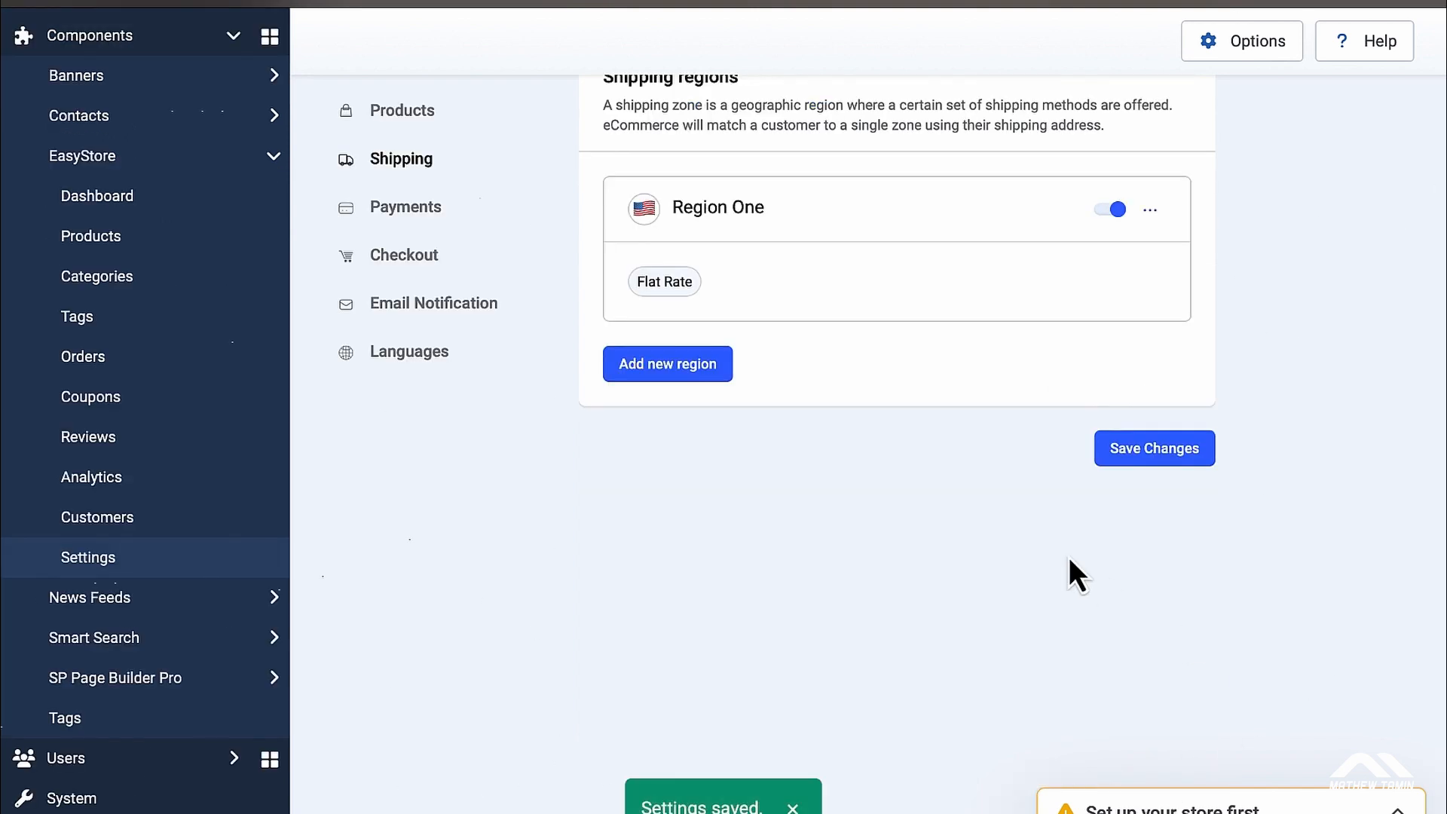
scroll(1069, 558, "up", 2)
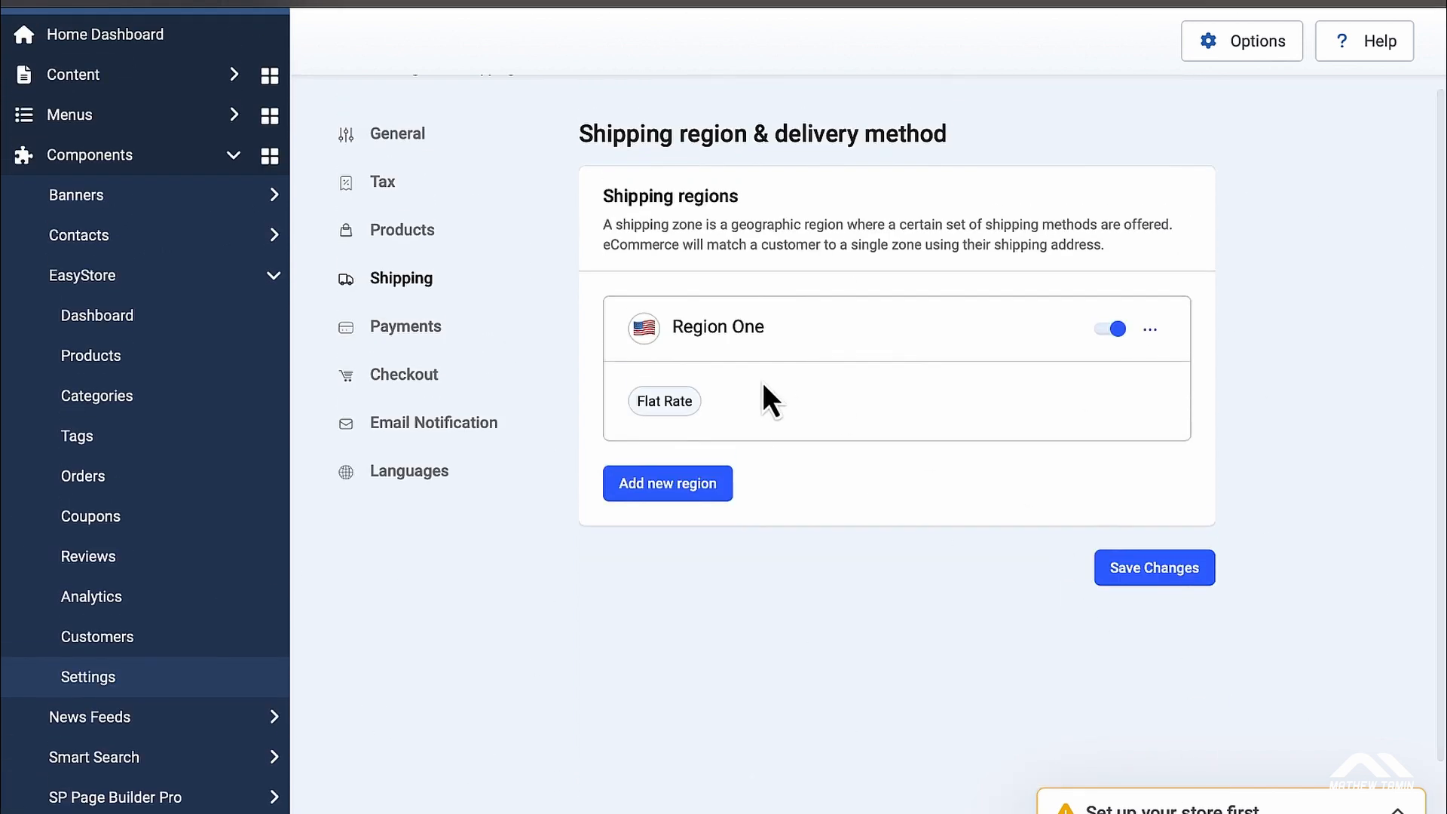
Step: Create a new region using Rate by Weight and name it 'Weight'
left_click(698, 486)
scroll(898, 549, "down", 7)
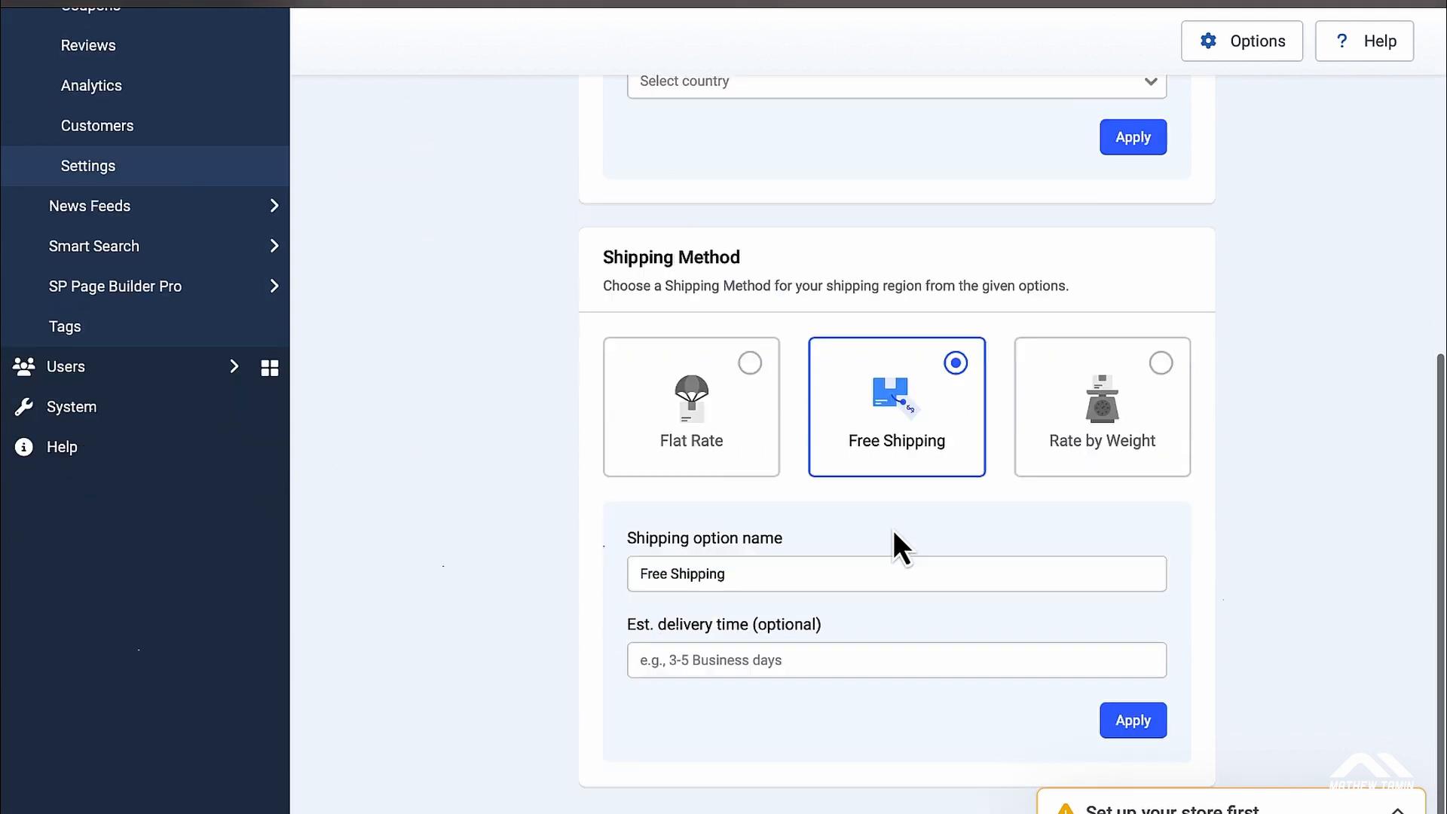
left_click(1170, 351)
scroll(1170, 351, "up", 5)
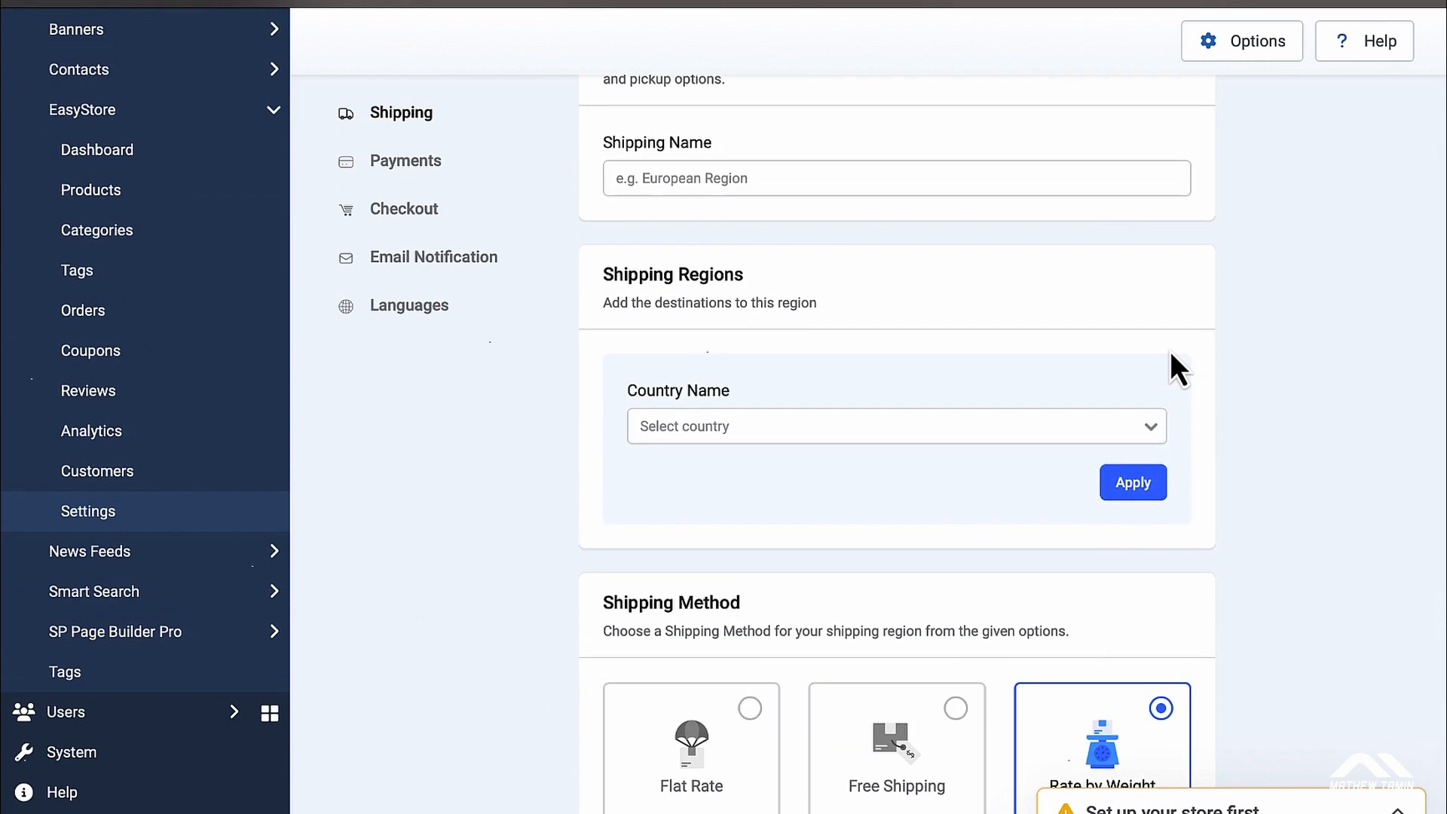
scroll(1171, 351, "up", 2)
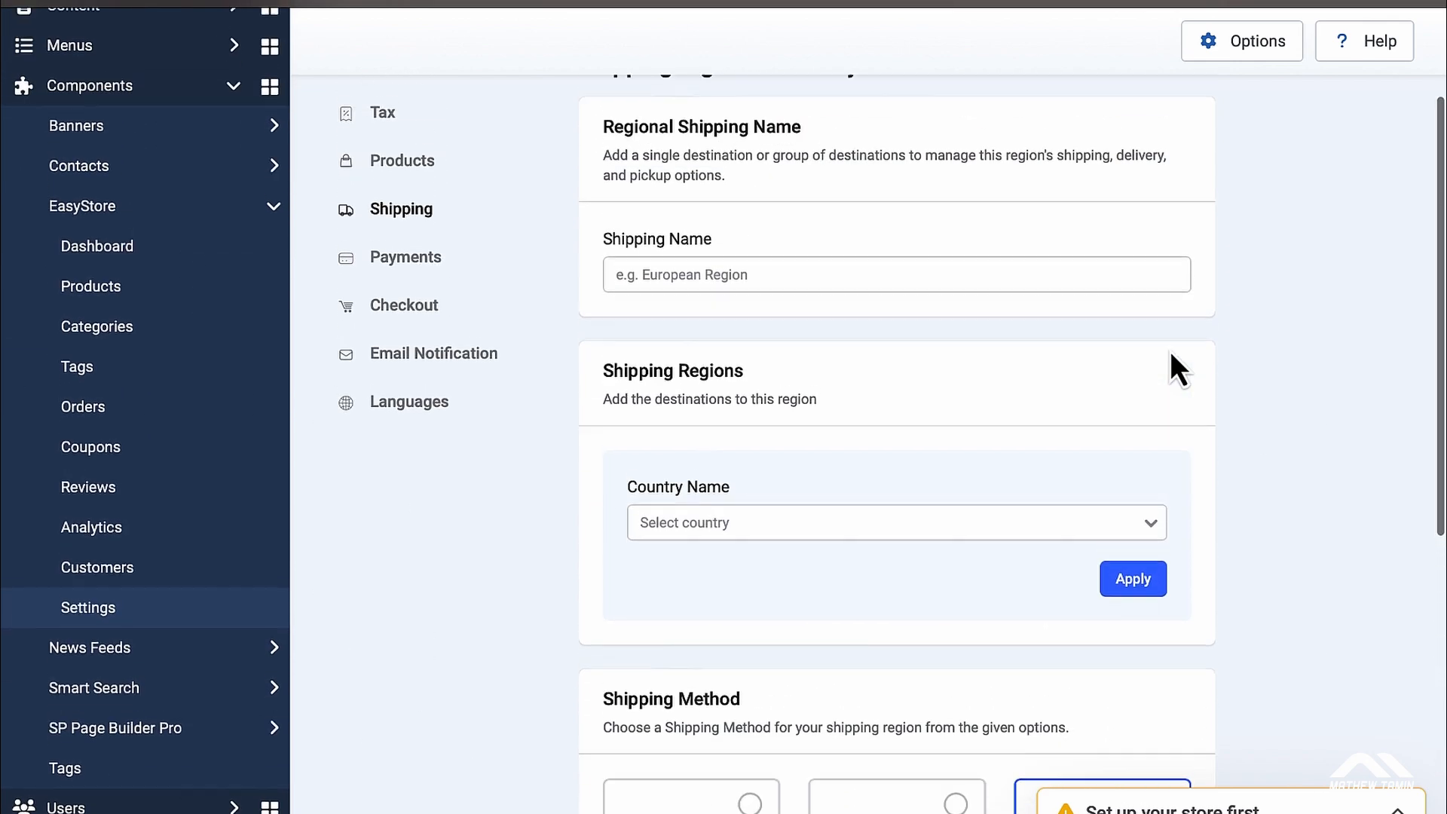
left_click(946, 307)
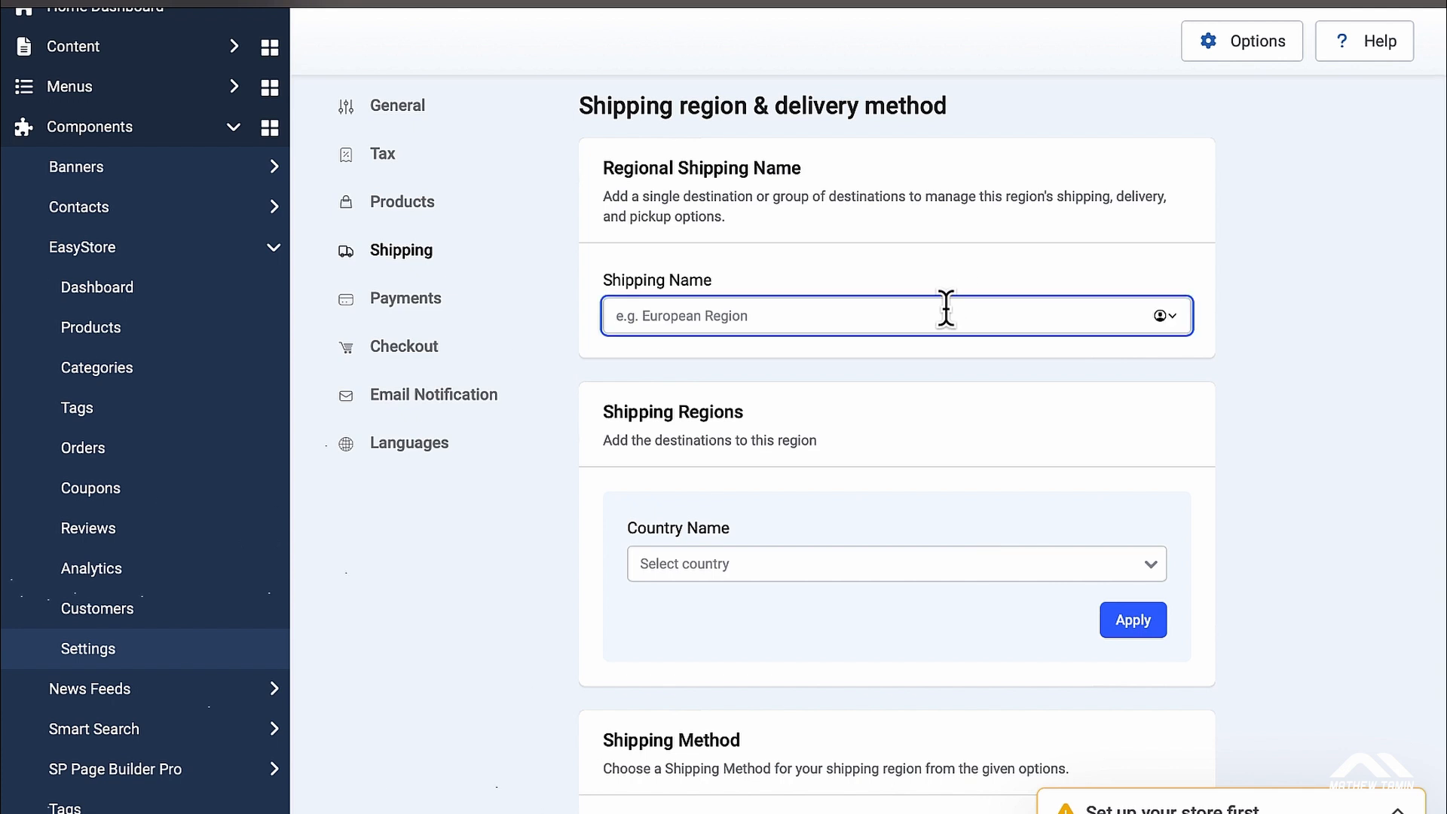
type("Weight")
Step: Choose United States as the region's country and select all its states
scroll(970, 395, "down", 3)
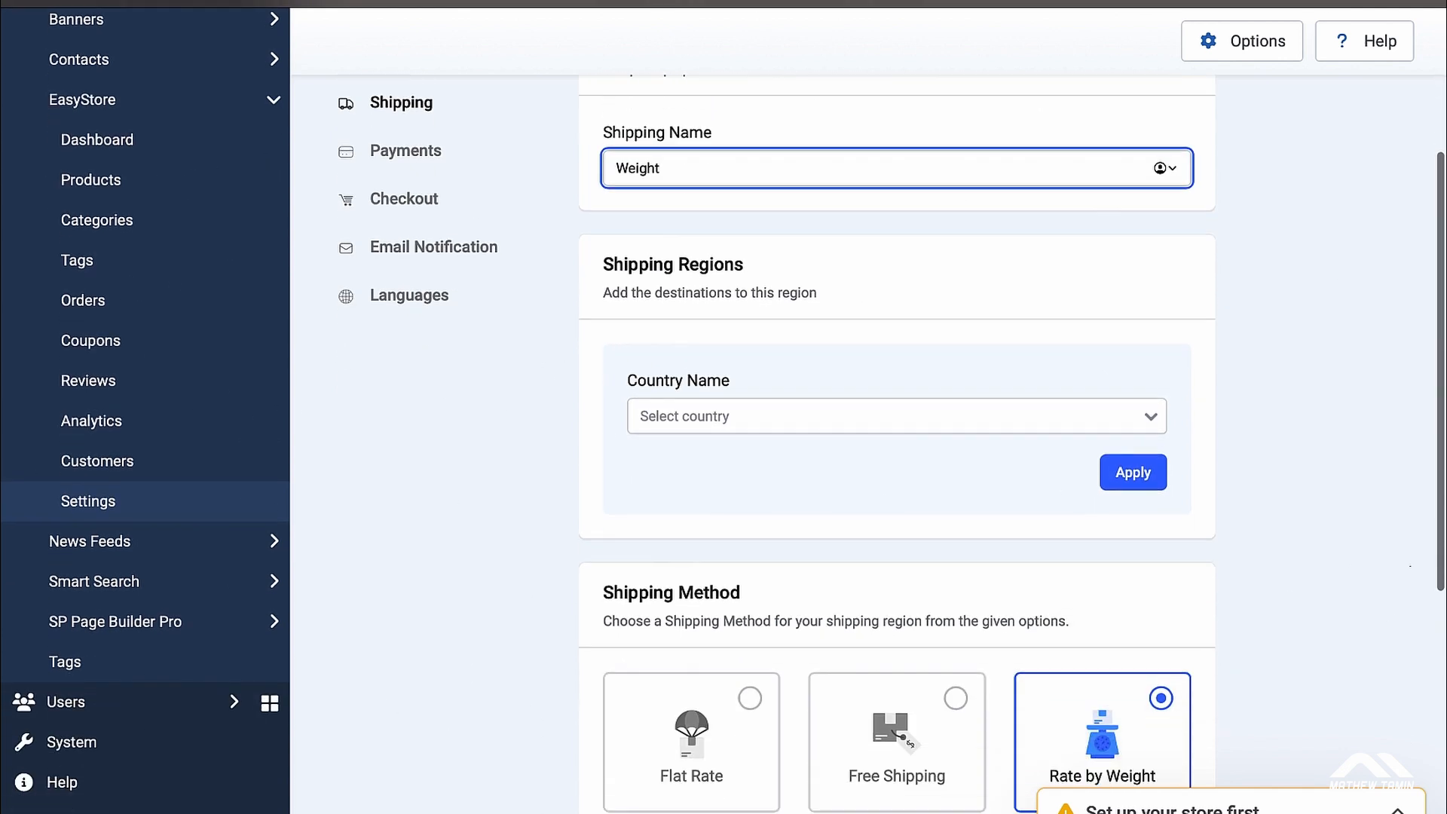
left_click(1051, 398)
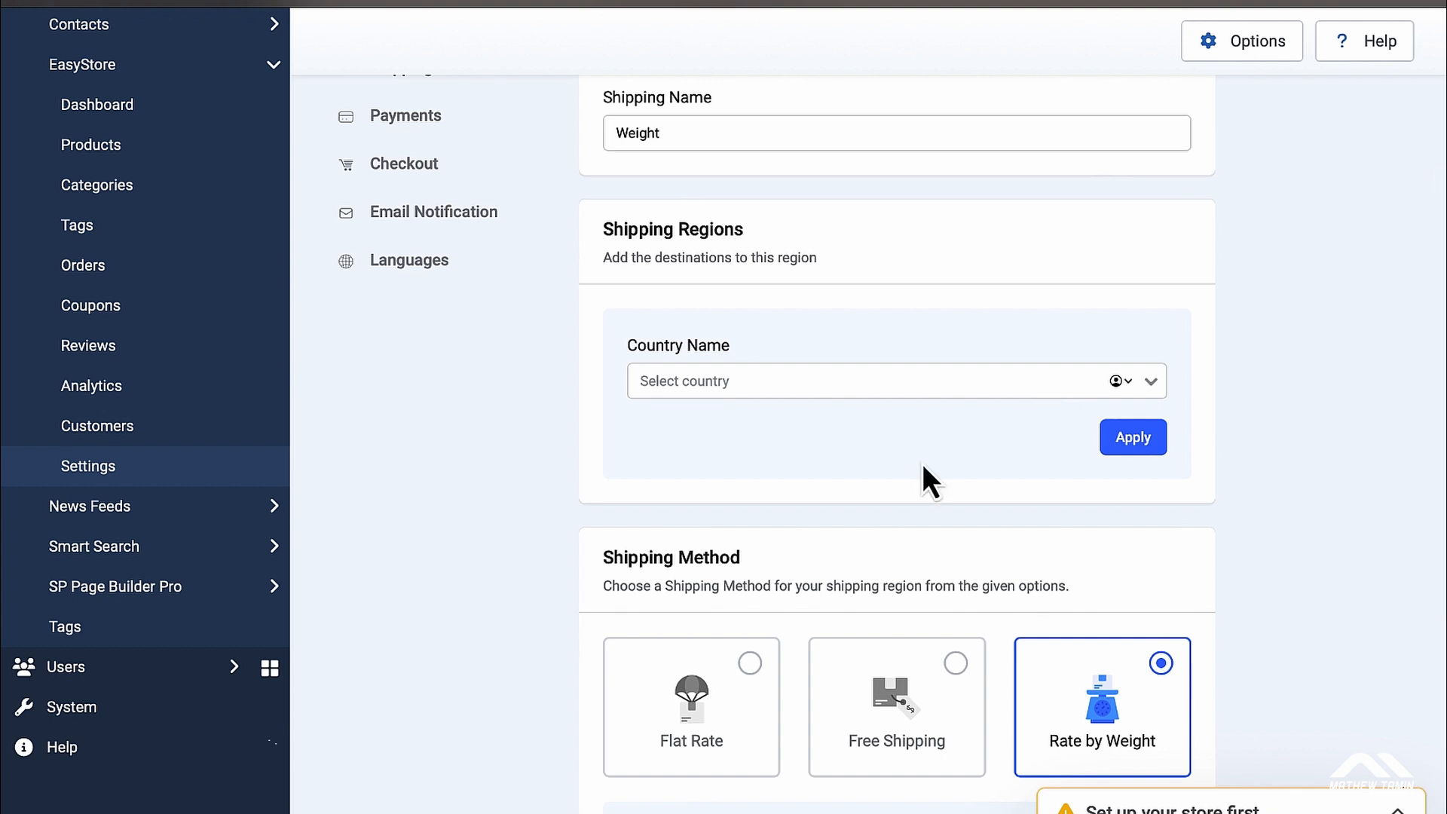
left_click(1149, 389)
scroll(973, 491, "down", 20)
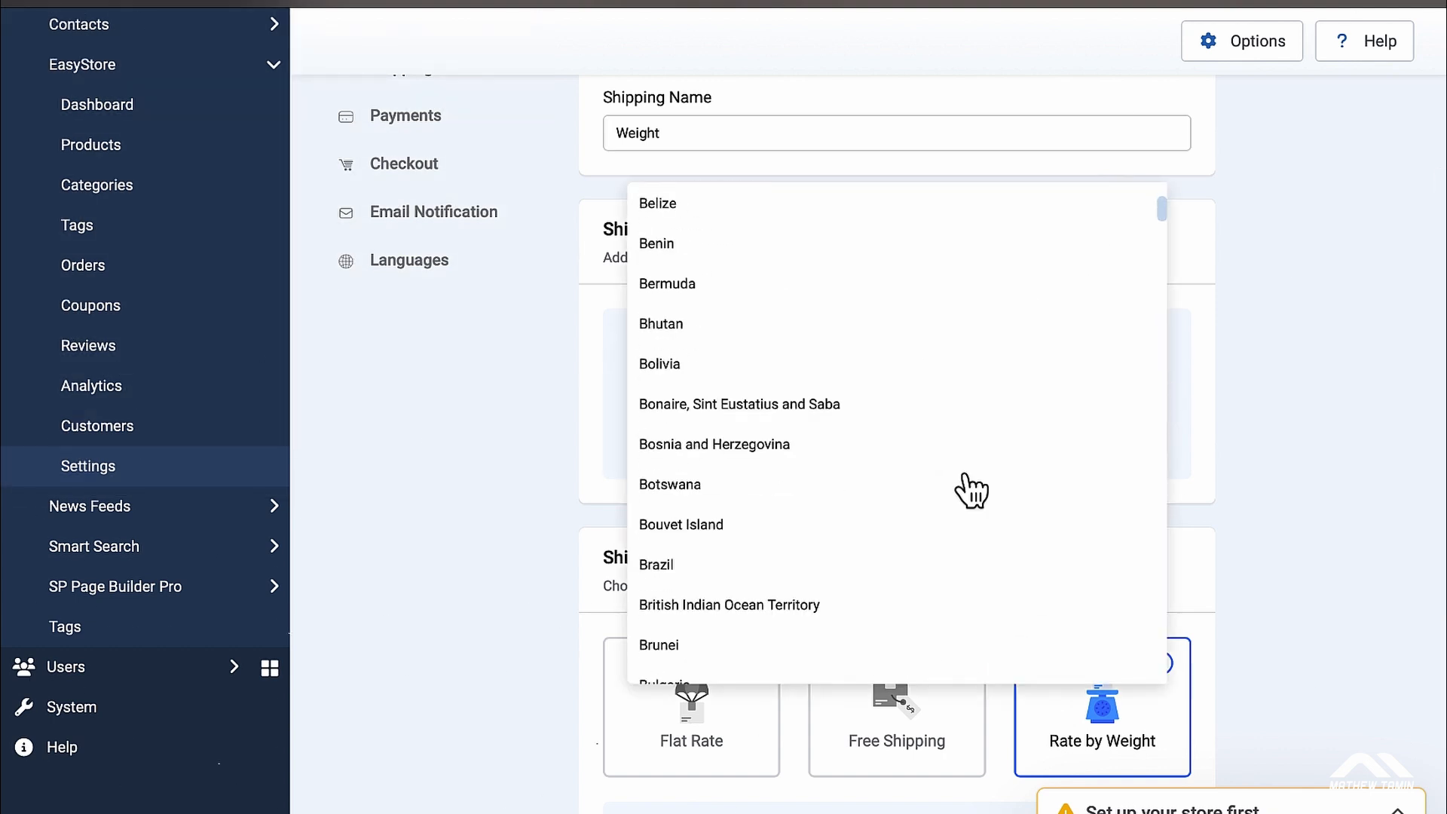
scroll(965, 490, "down", 10)
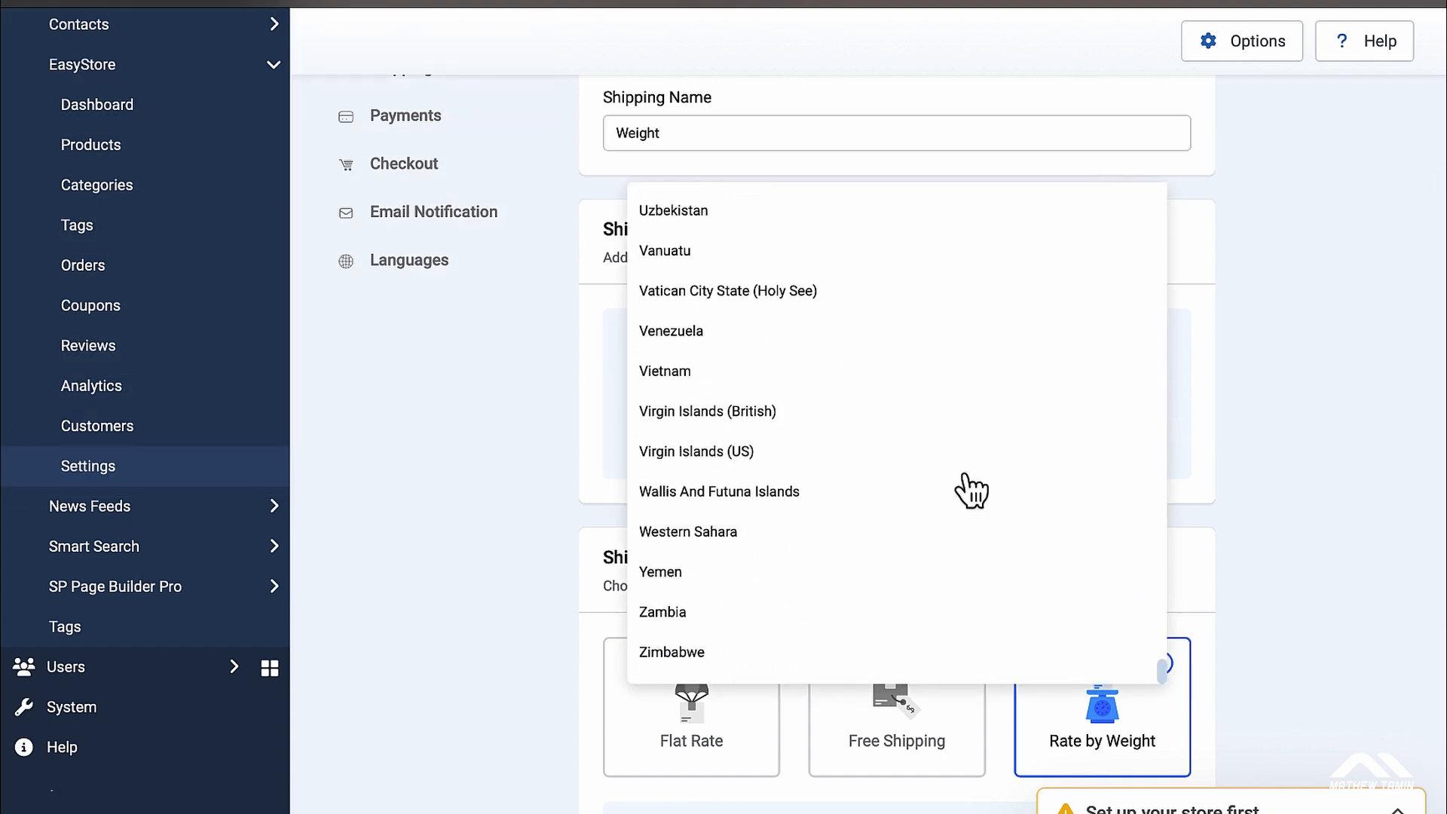
scroll(963, 491, "up", 3)
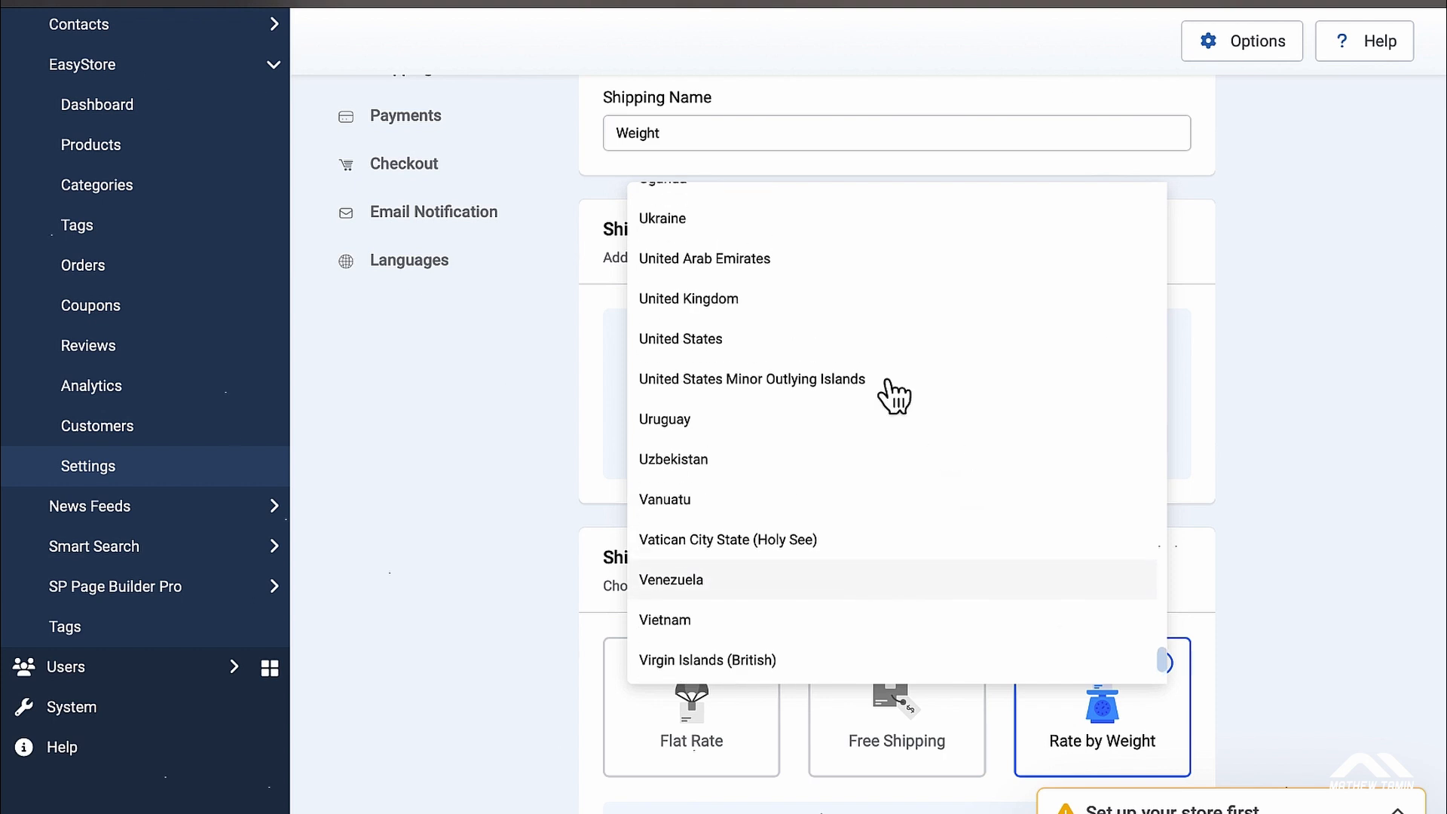
left_click(737, 346)
left_click(705, 447)
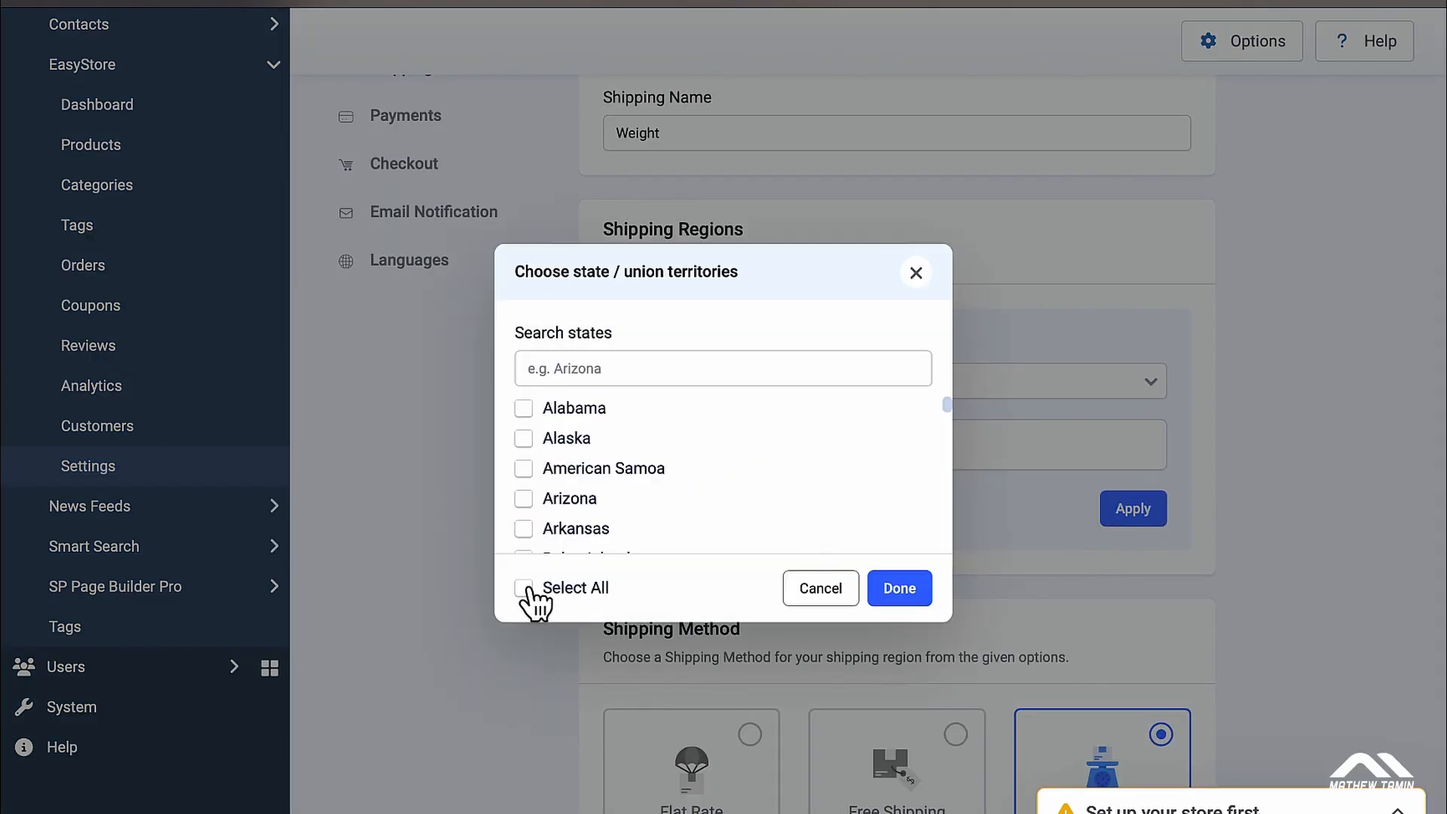
left_click(525, 589)
left_click(908, 587)
scroll(919, 603, "down", 5)
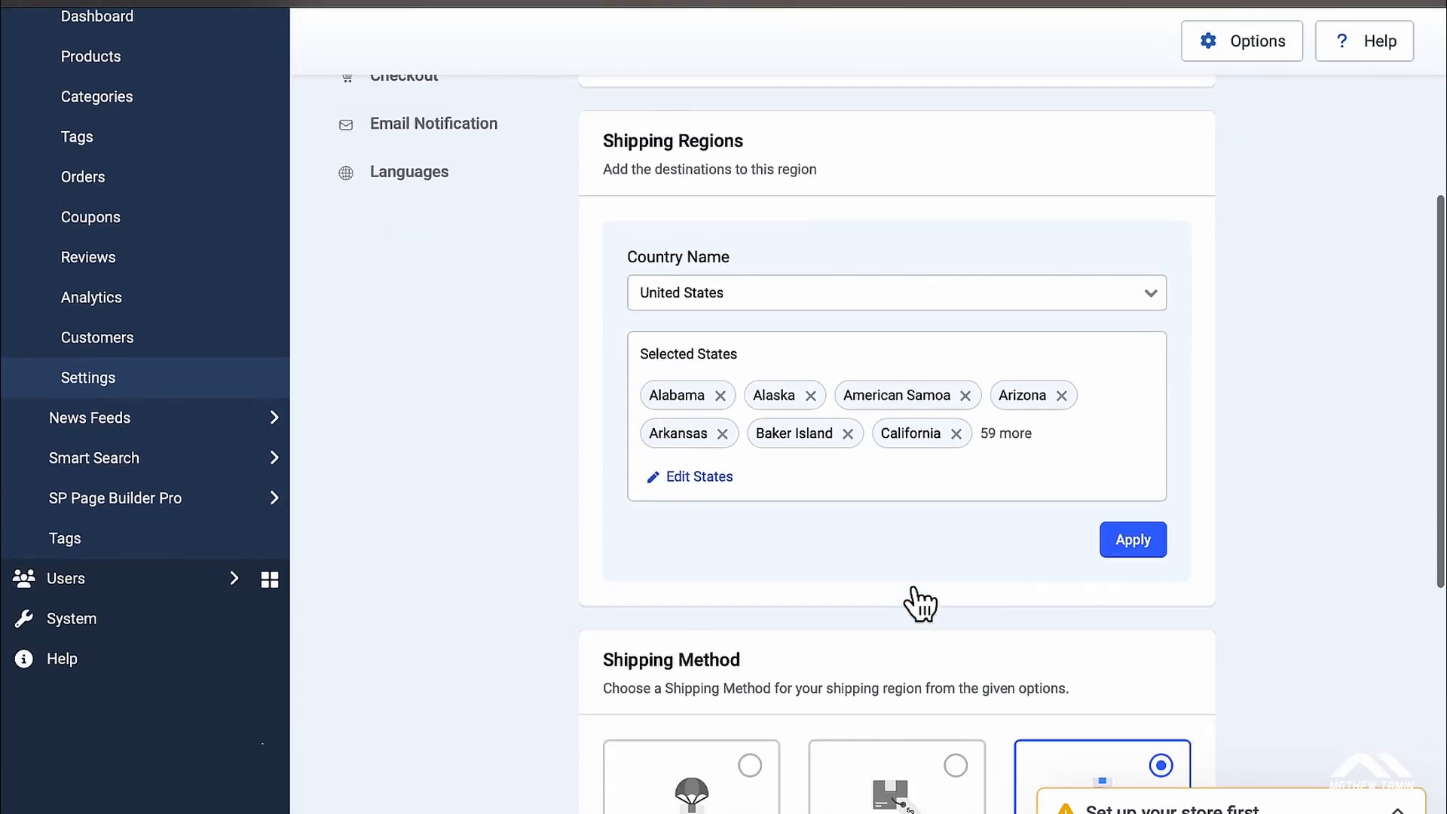
scroll(920, 603, "down", 2)
Step: Name the weight-based option 'Weight' with '4 business days' delivery
left_click(822, 528)
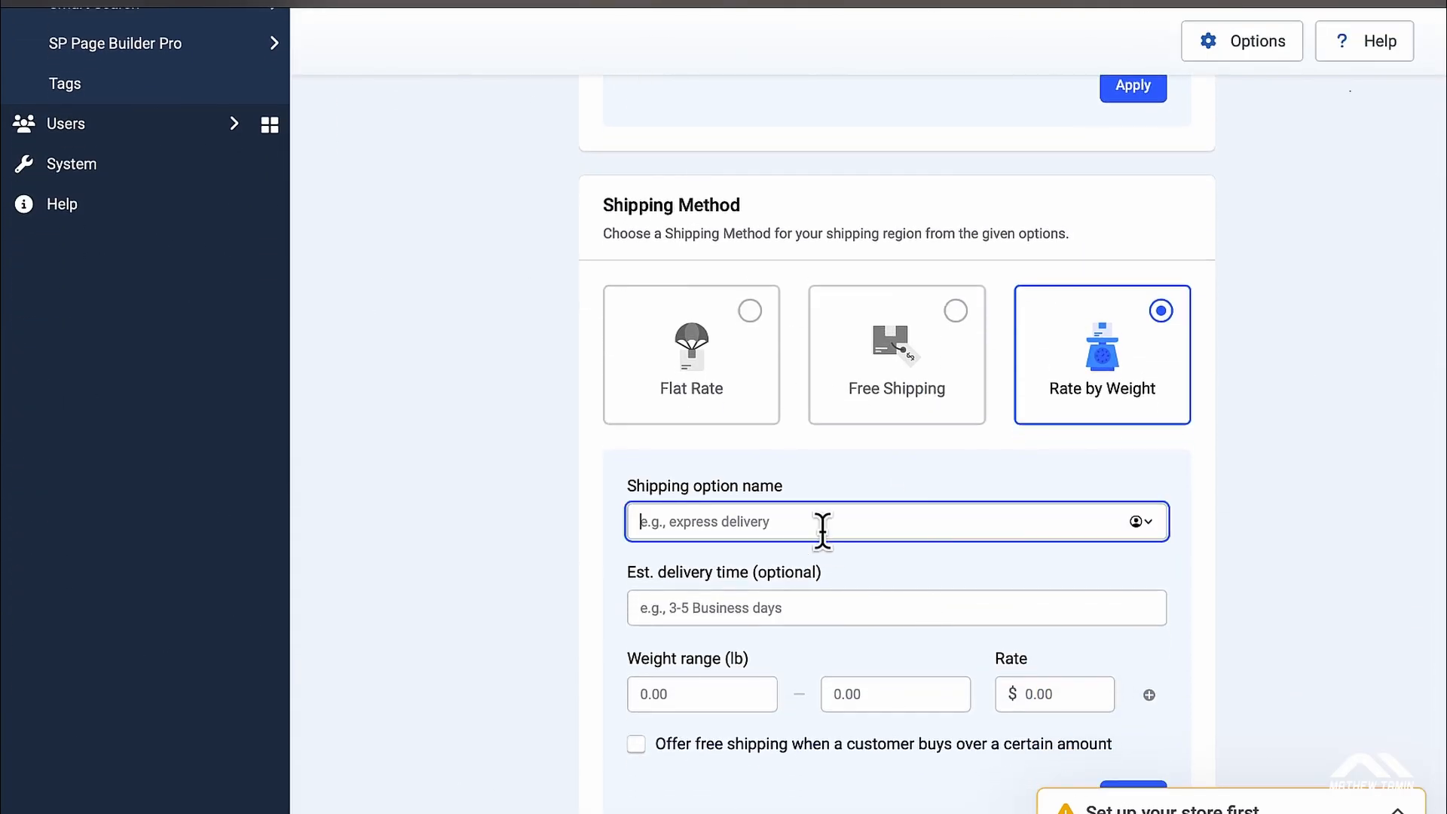
type("Weight")
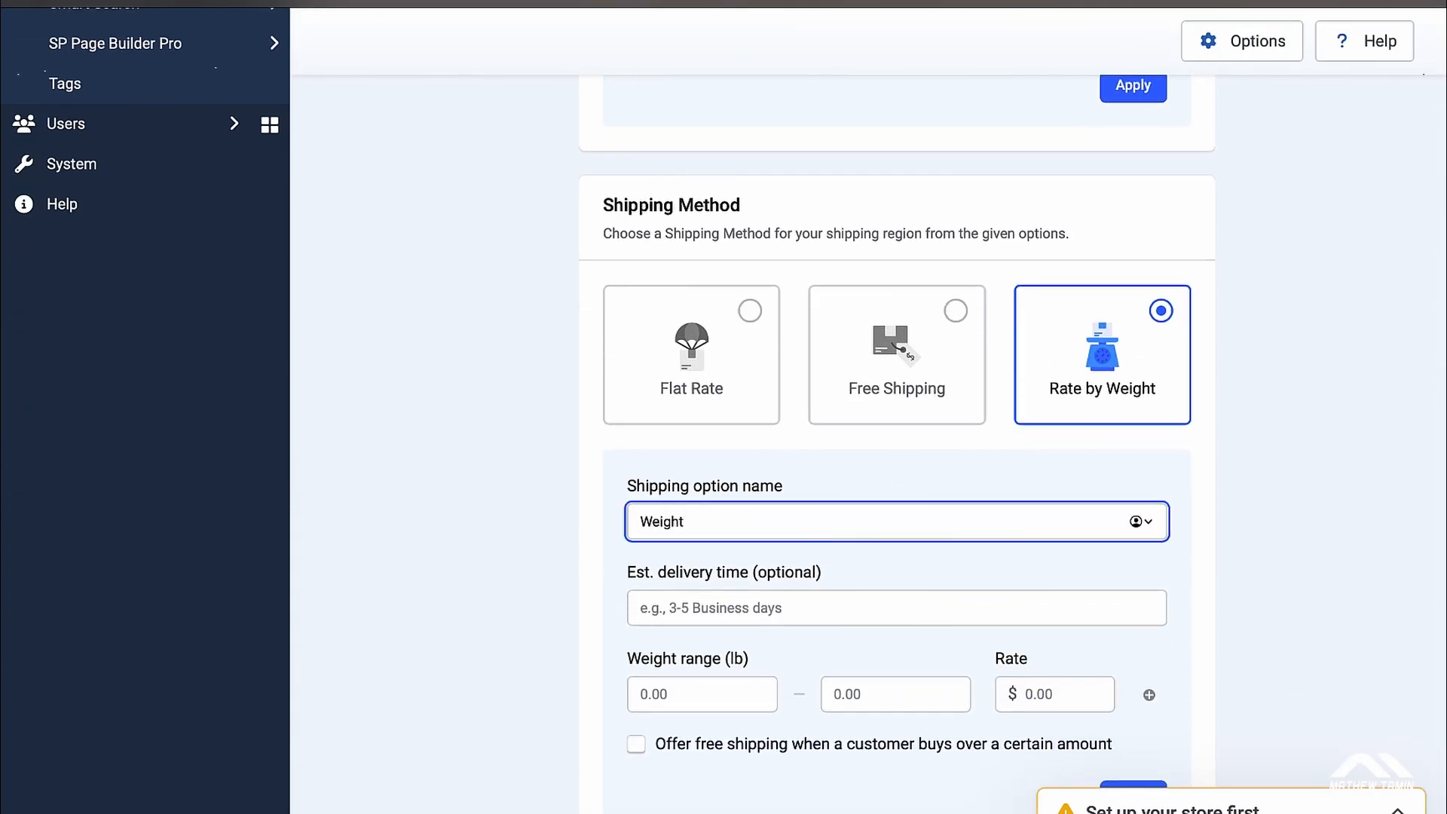
left_click(792, 604)
type("4")
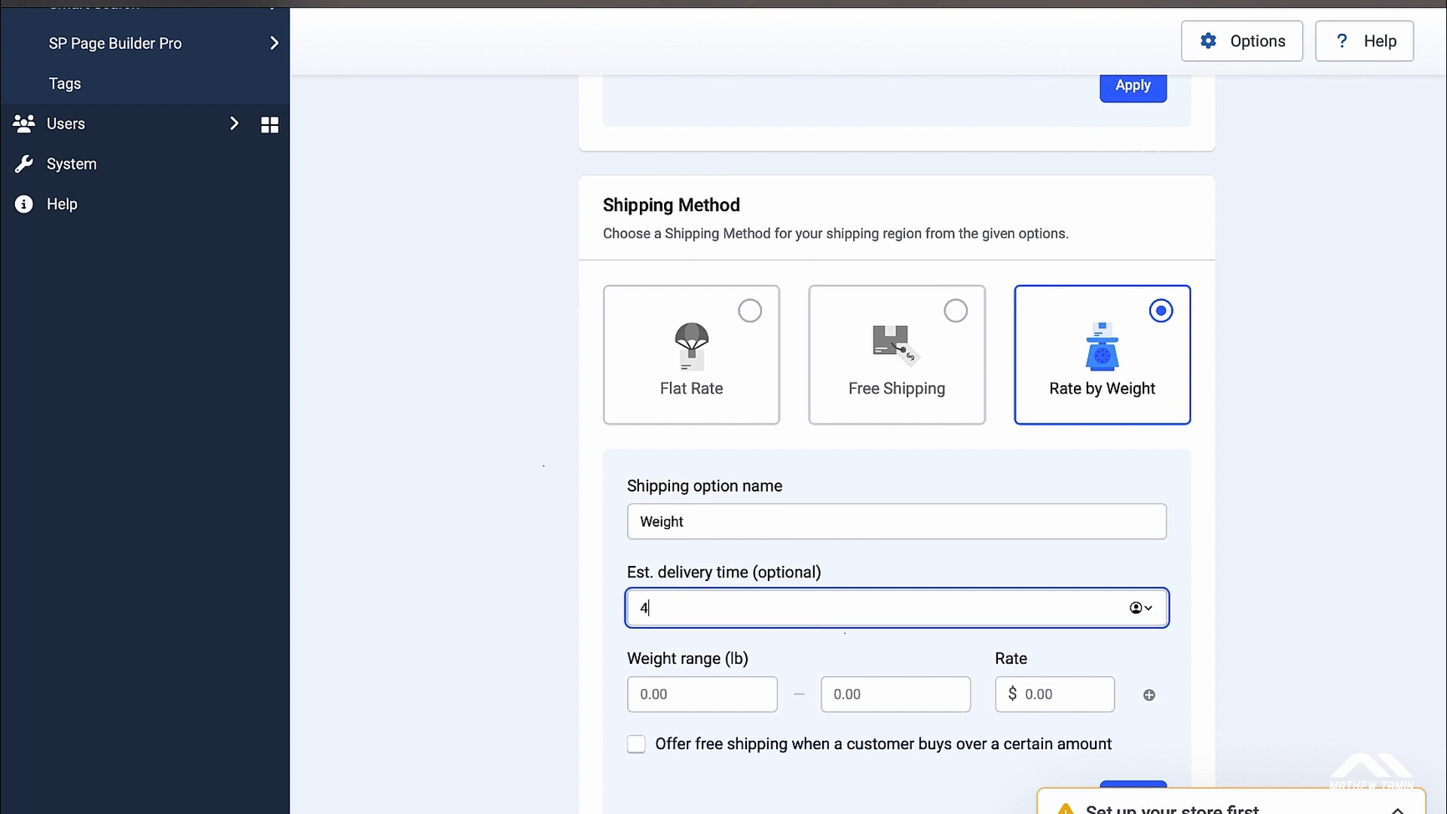
type(" business days")
Step: Set the first weight range to 1–5 lb at a $5 rate
left_click(730, 694)
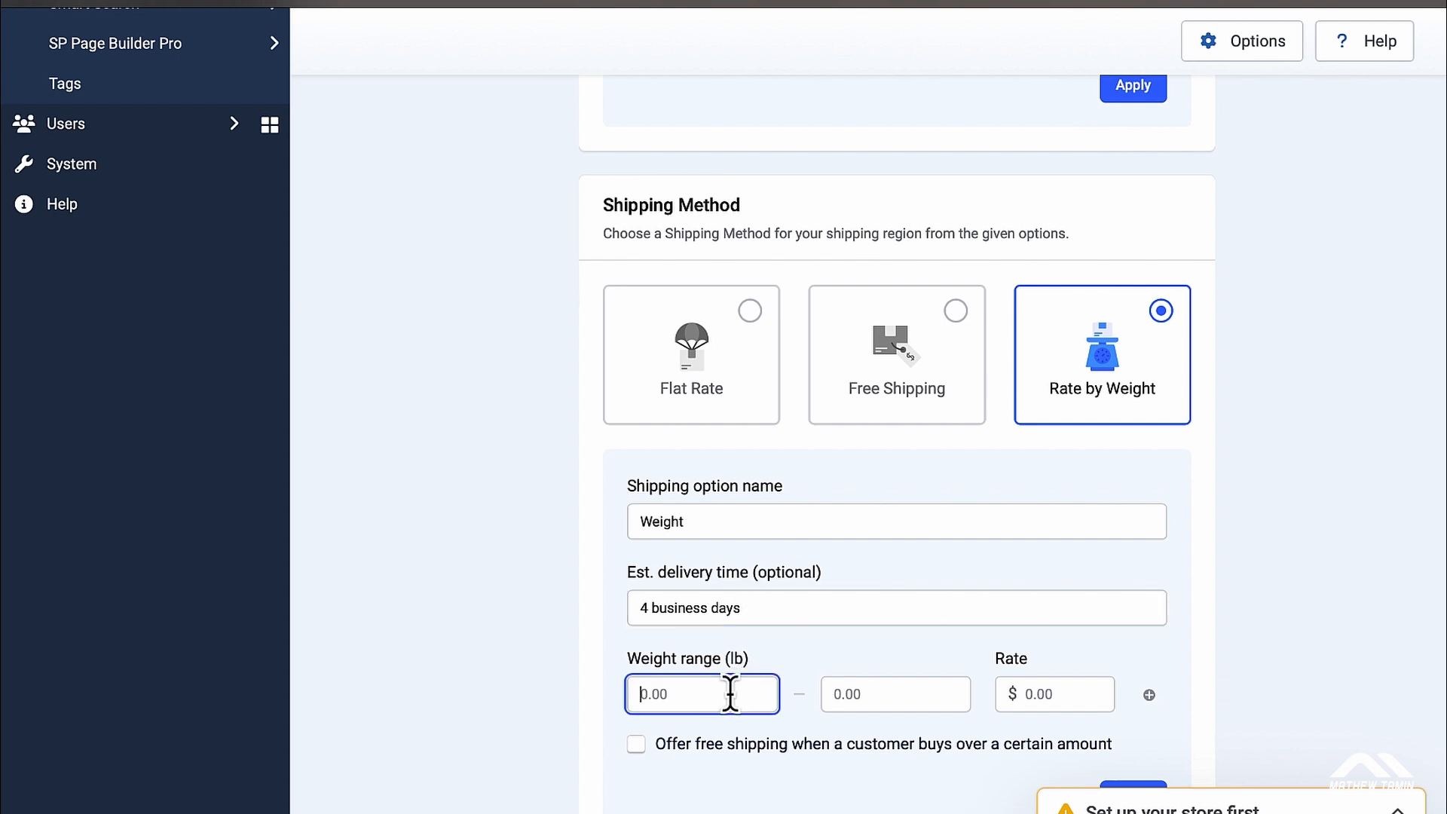
scroll(1098, 621, "down", 1)
type("1")
left_click(926, 673)
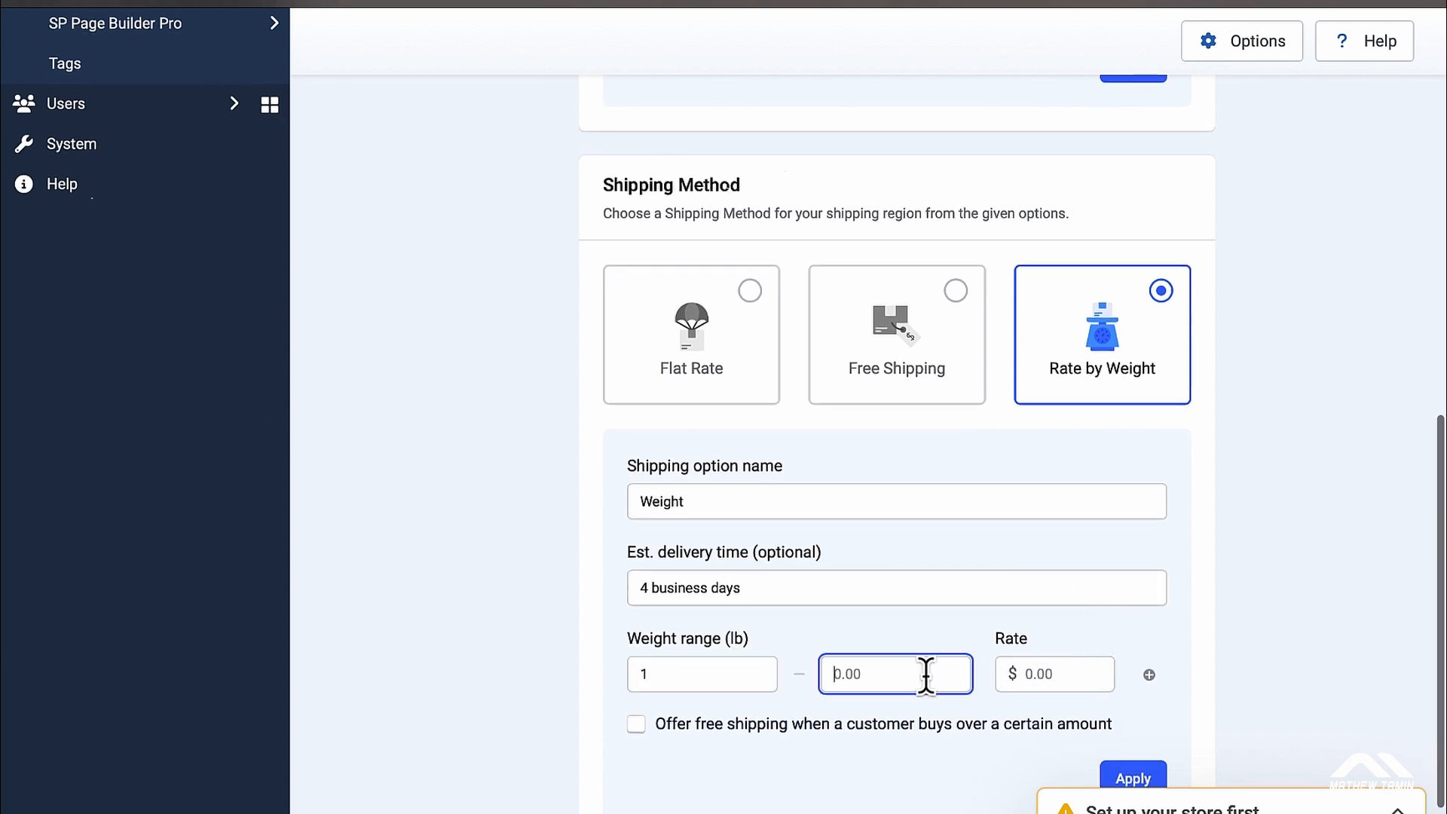
type("5")
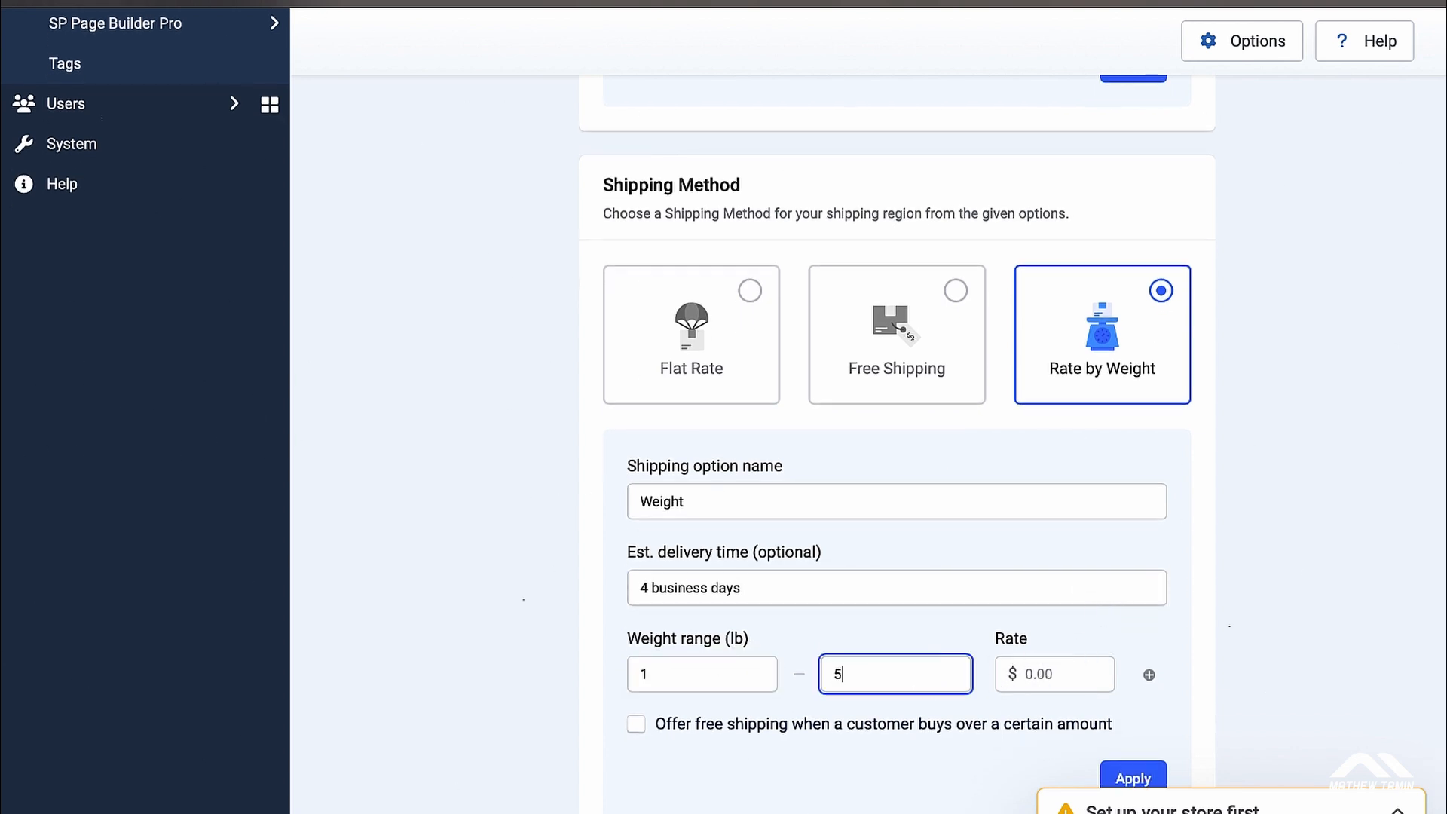
left_click(1050, 670)
type("5")
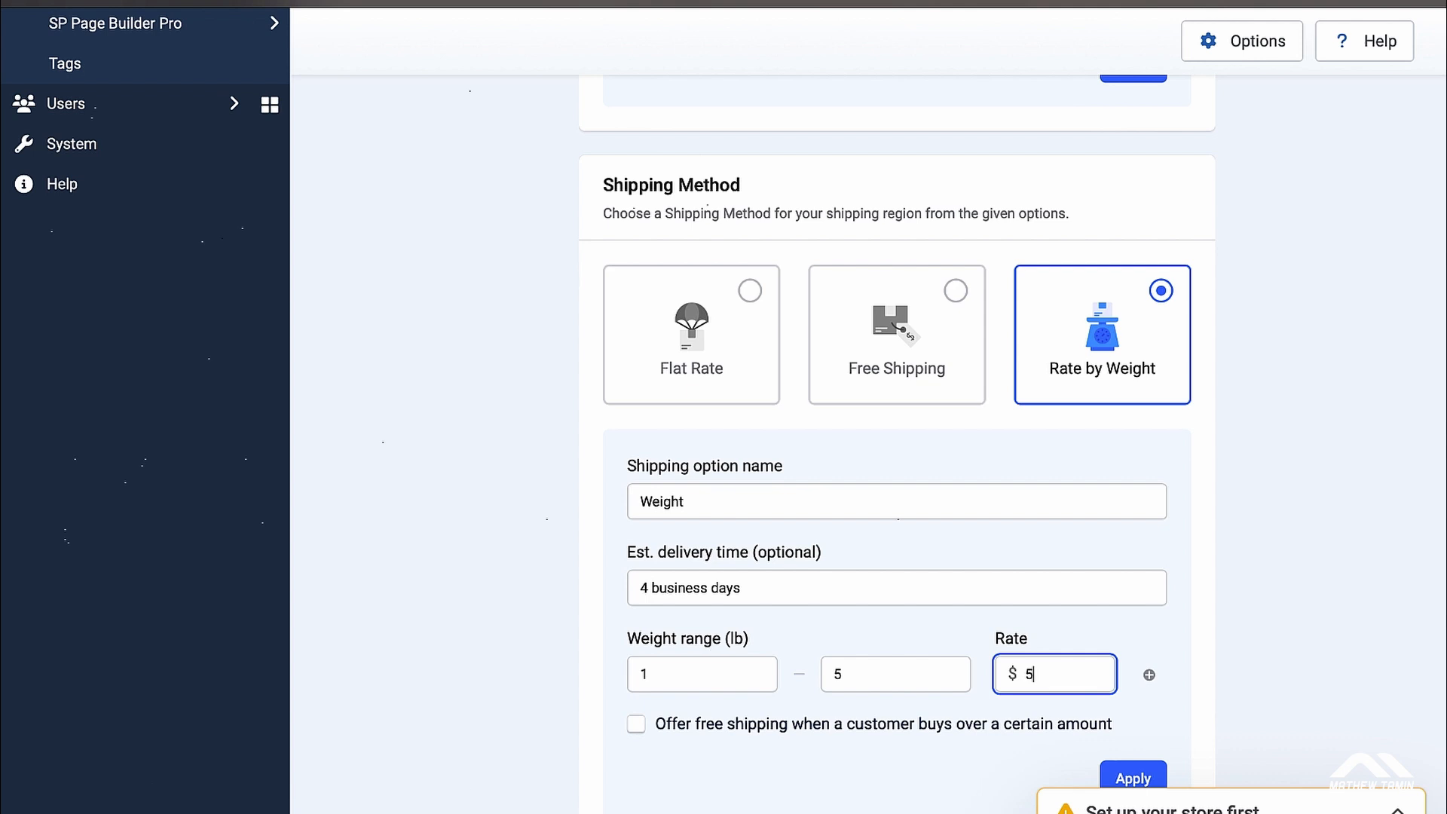
Step: Add a 5–10 lb row at $10, apply the option, and save the Weight region
left_click(1149, 674)
type("5")
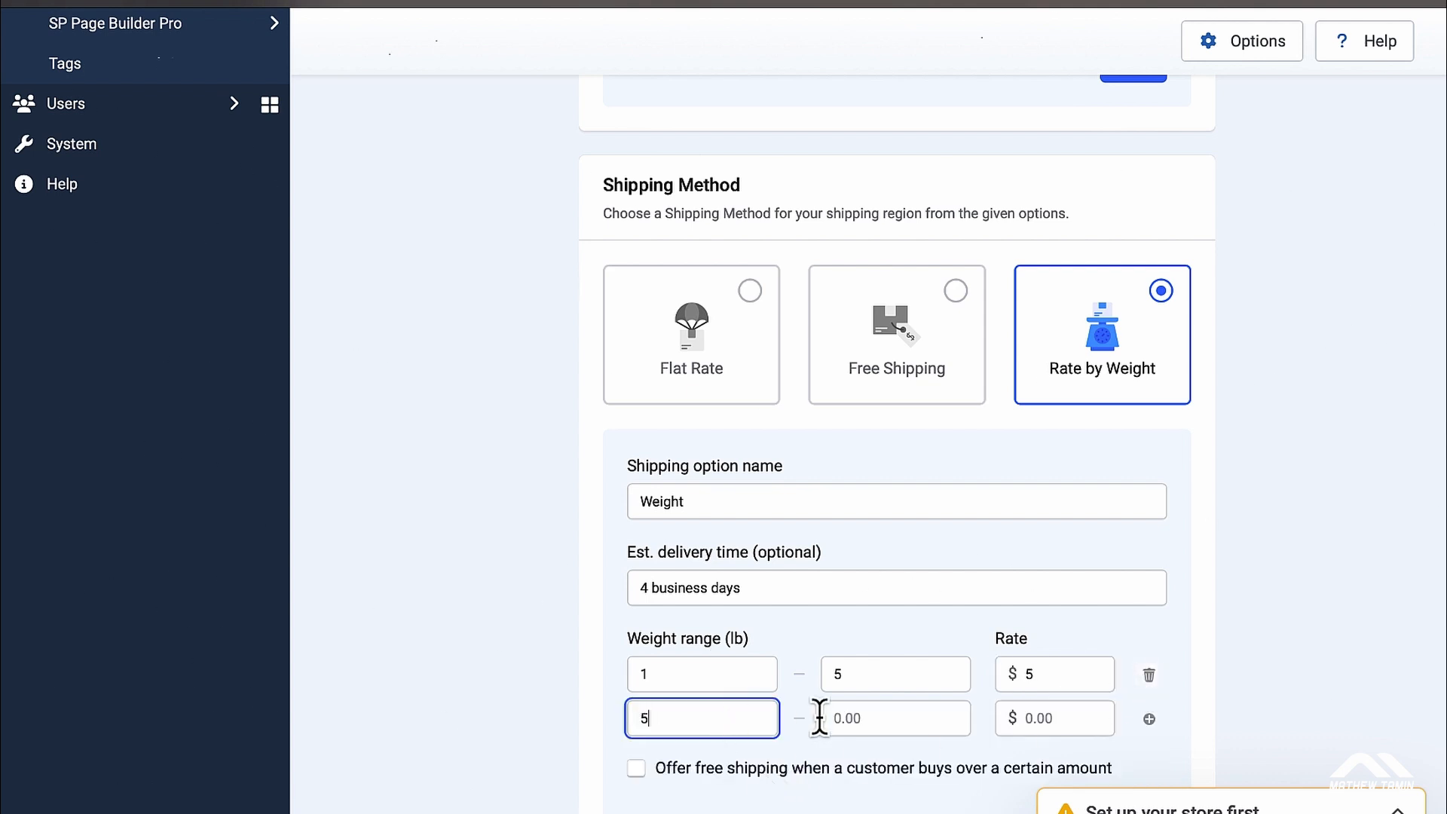
left_click(863, 717)
type("19")
key("BackSpace")
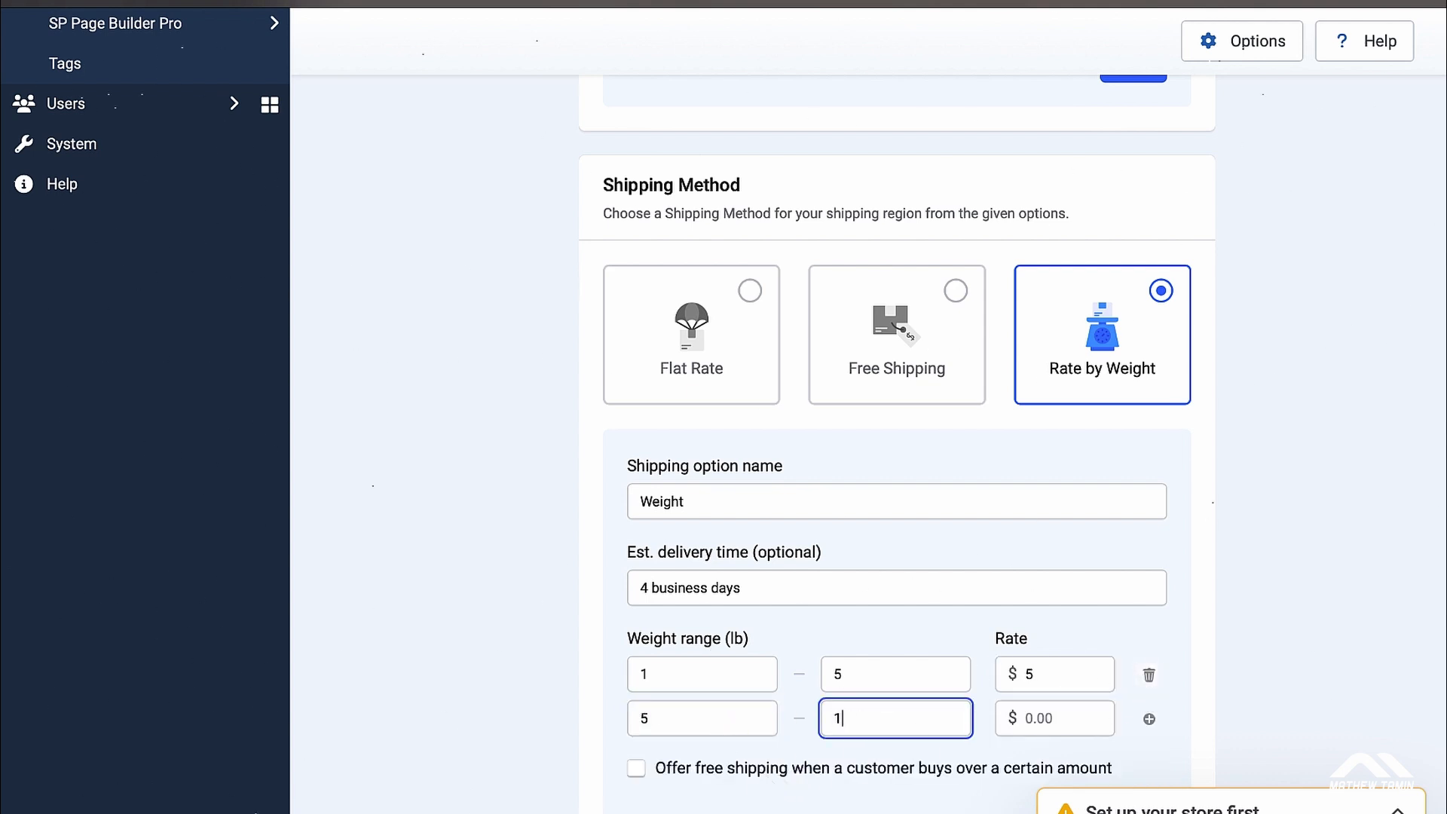
type("0")
left_click(1029, 717)
type("10")
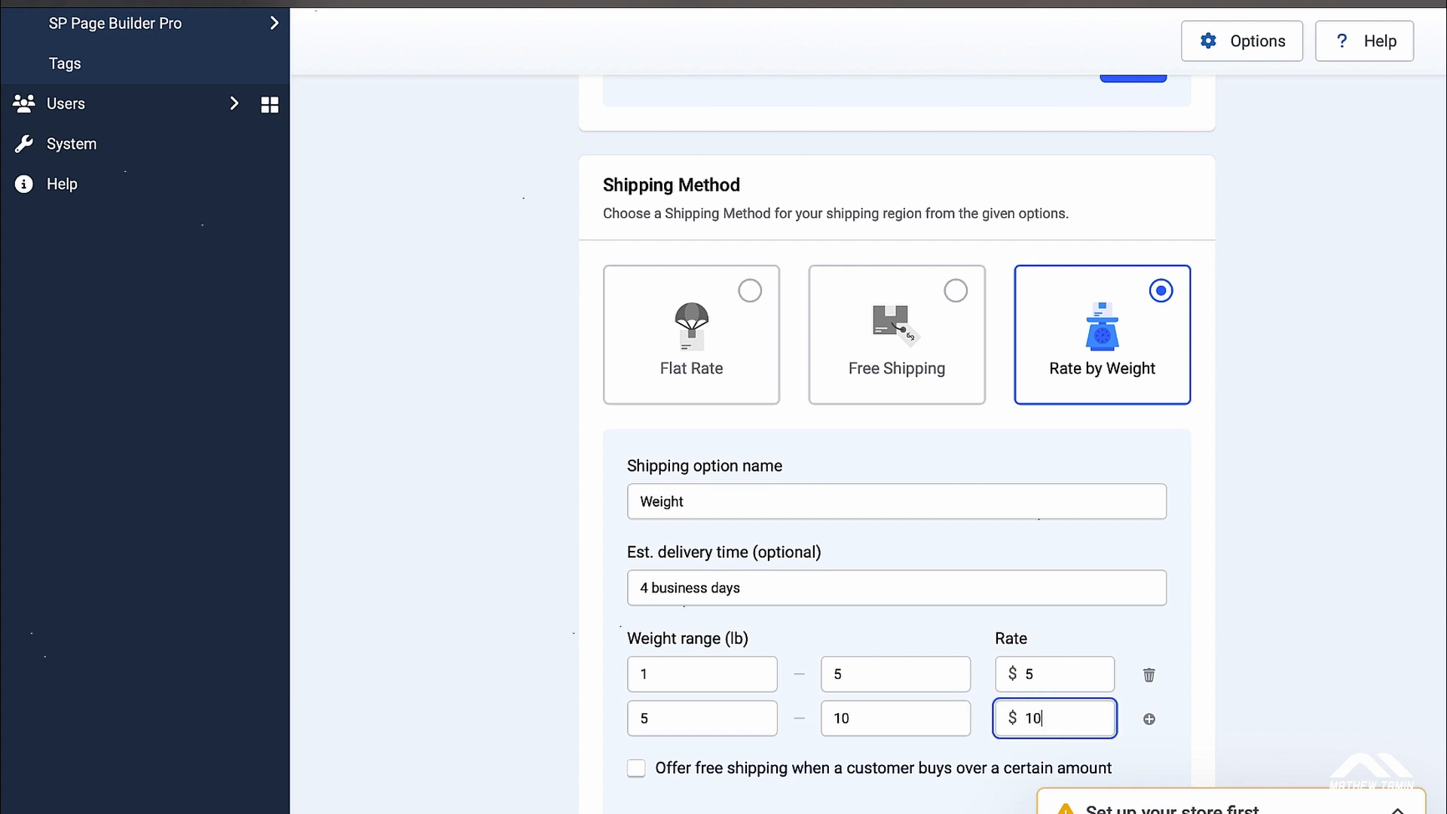
scroll(1245, 651, "down", 3)
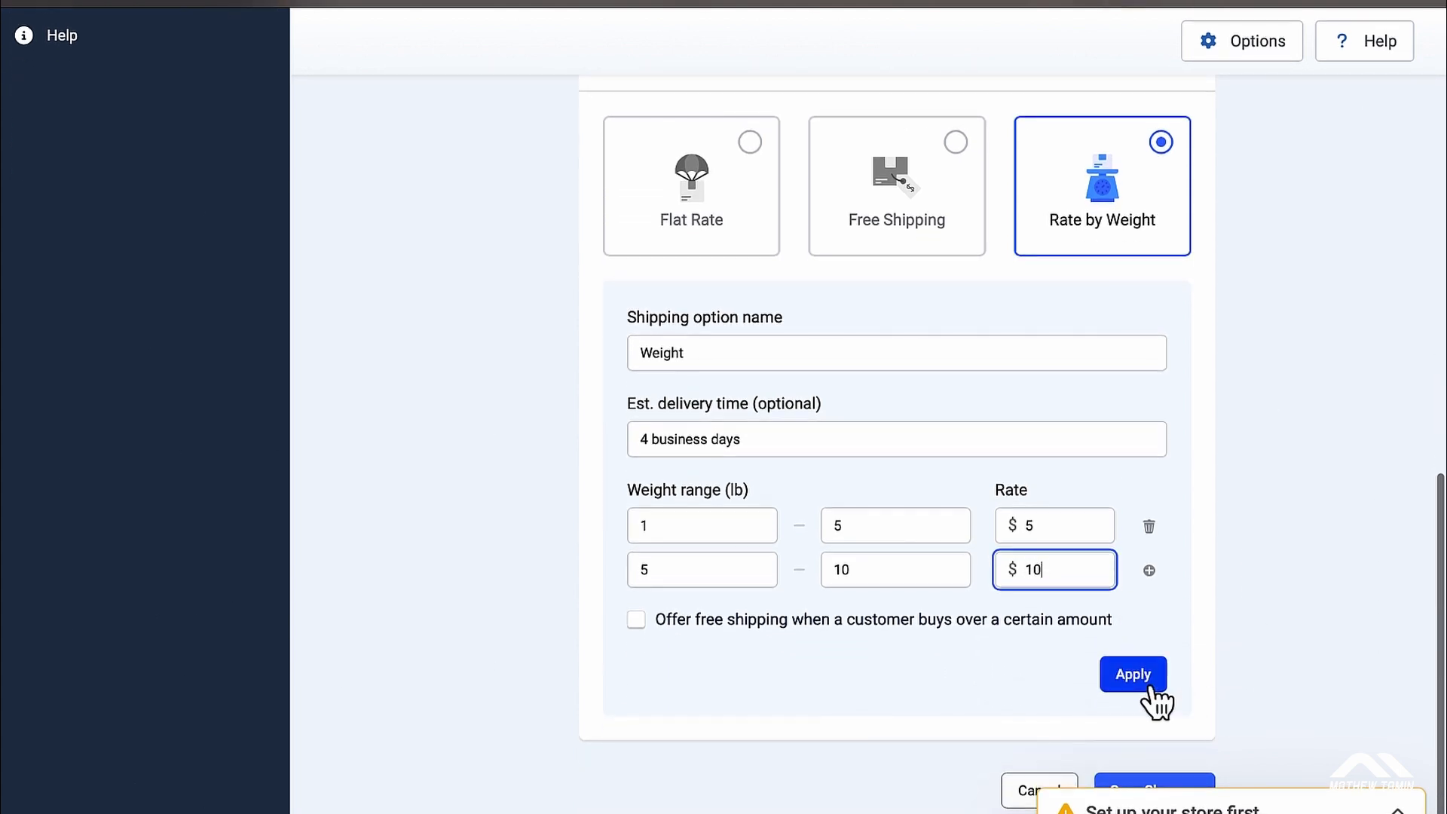
left_click(1142, 679)
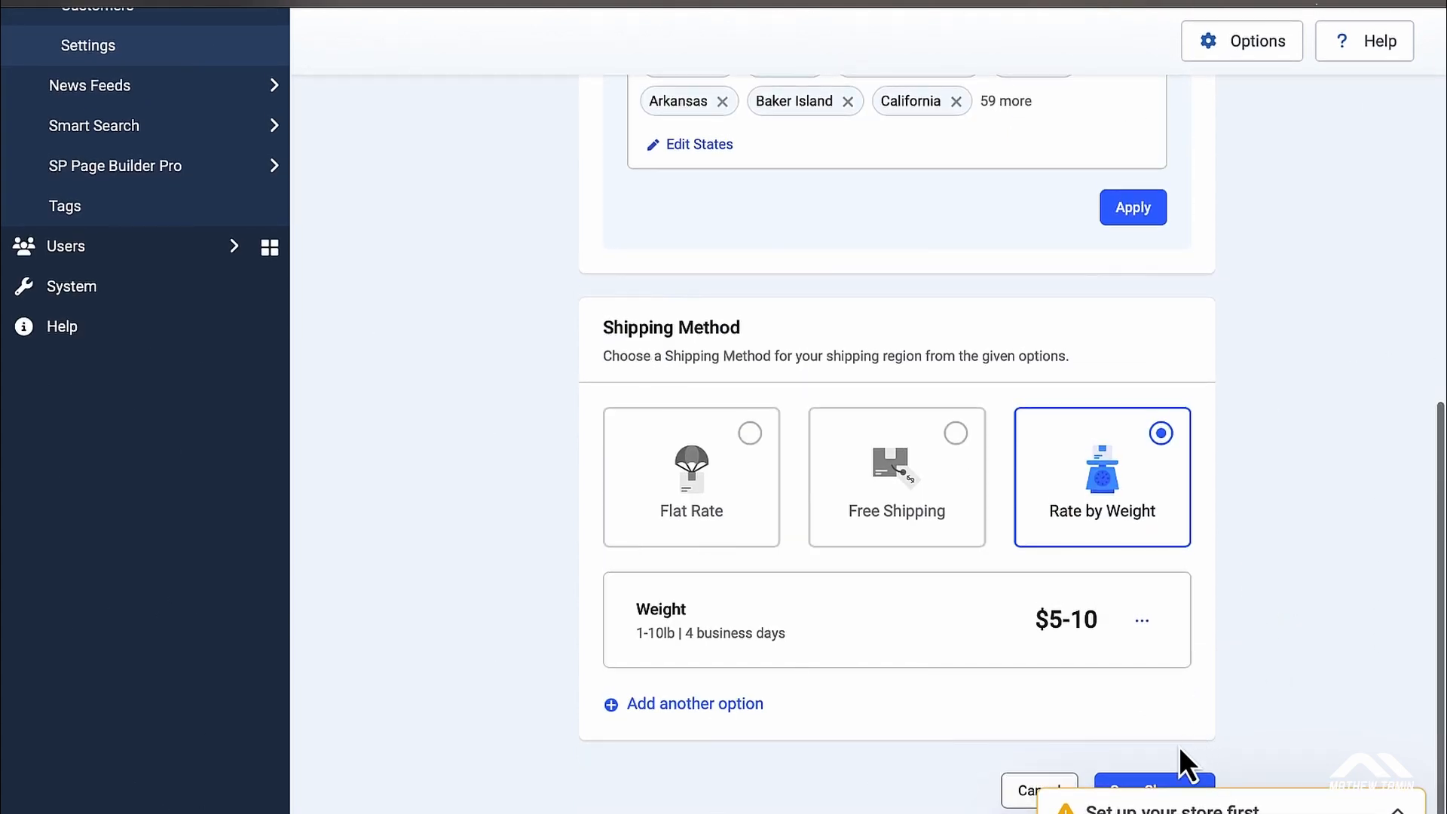
left_click(1161, 784)
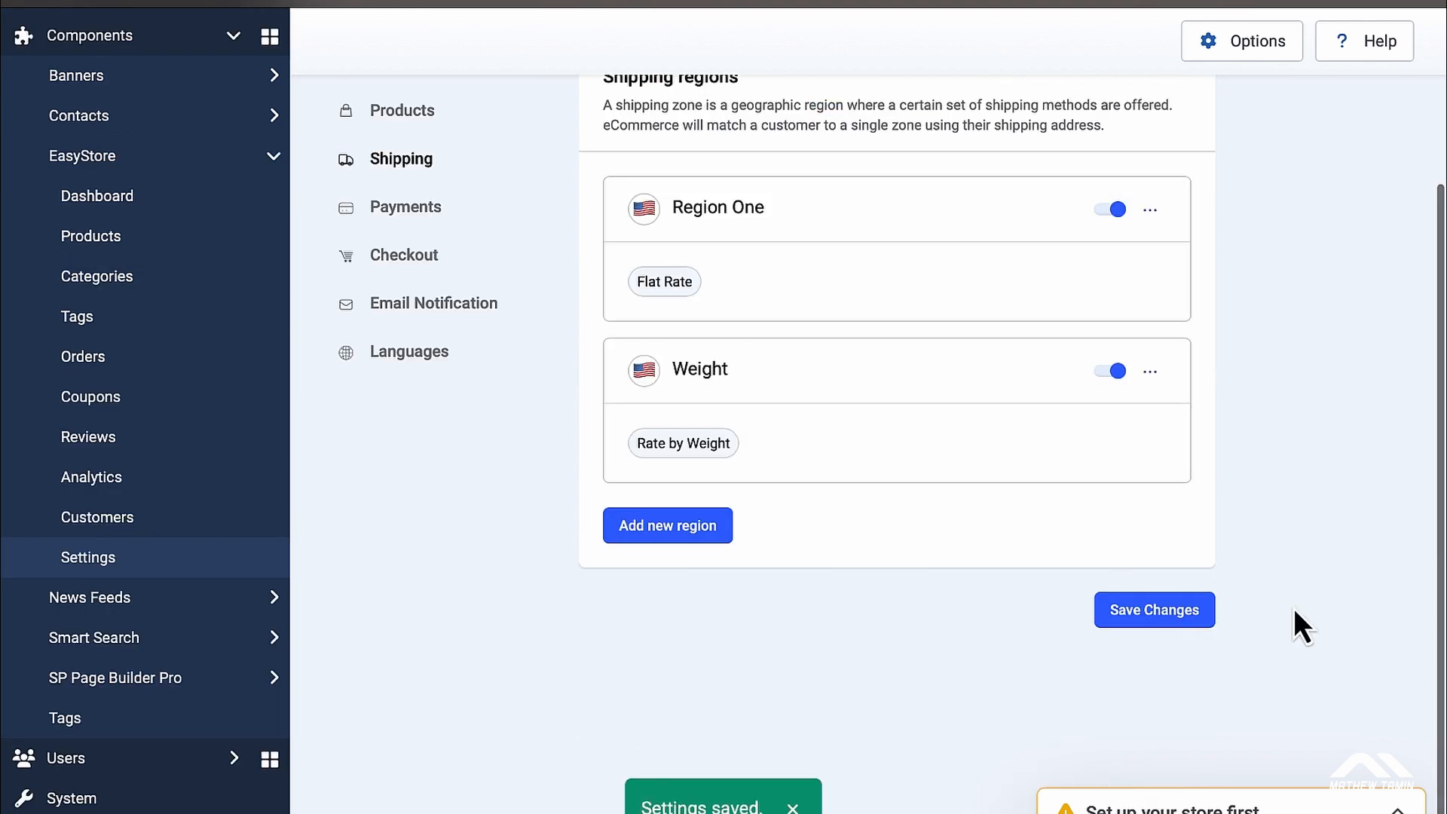
Step: Save the finished shipping setup and go to the Payments settings page
scroll(1294, 608, "up", 2)
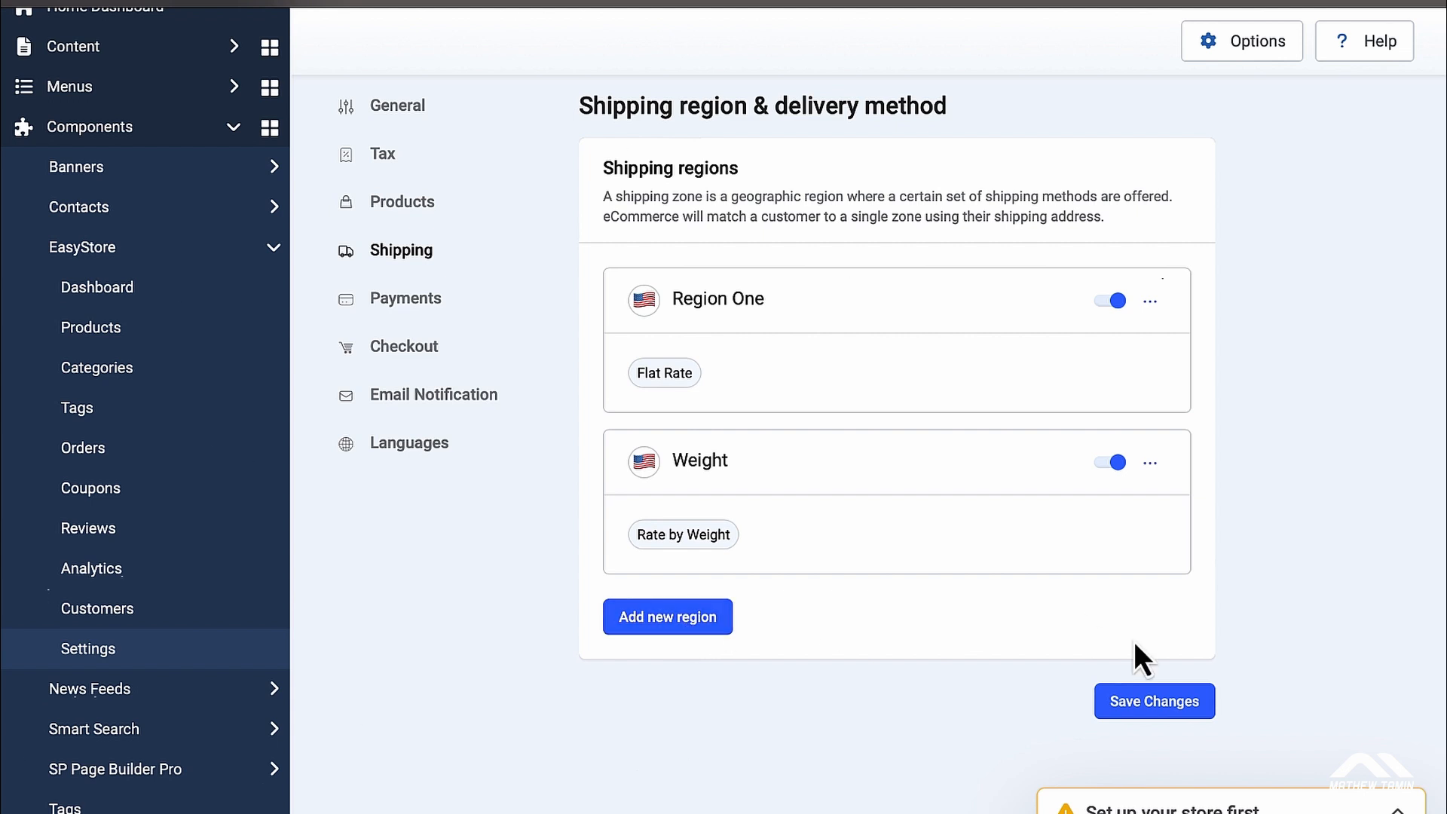
left_click(1145, 703)
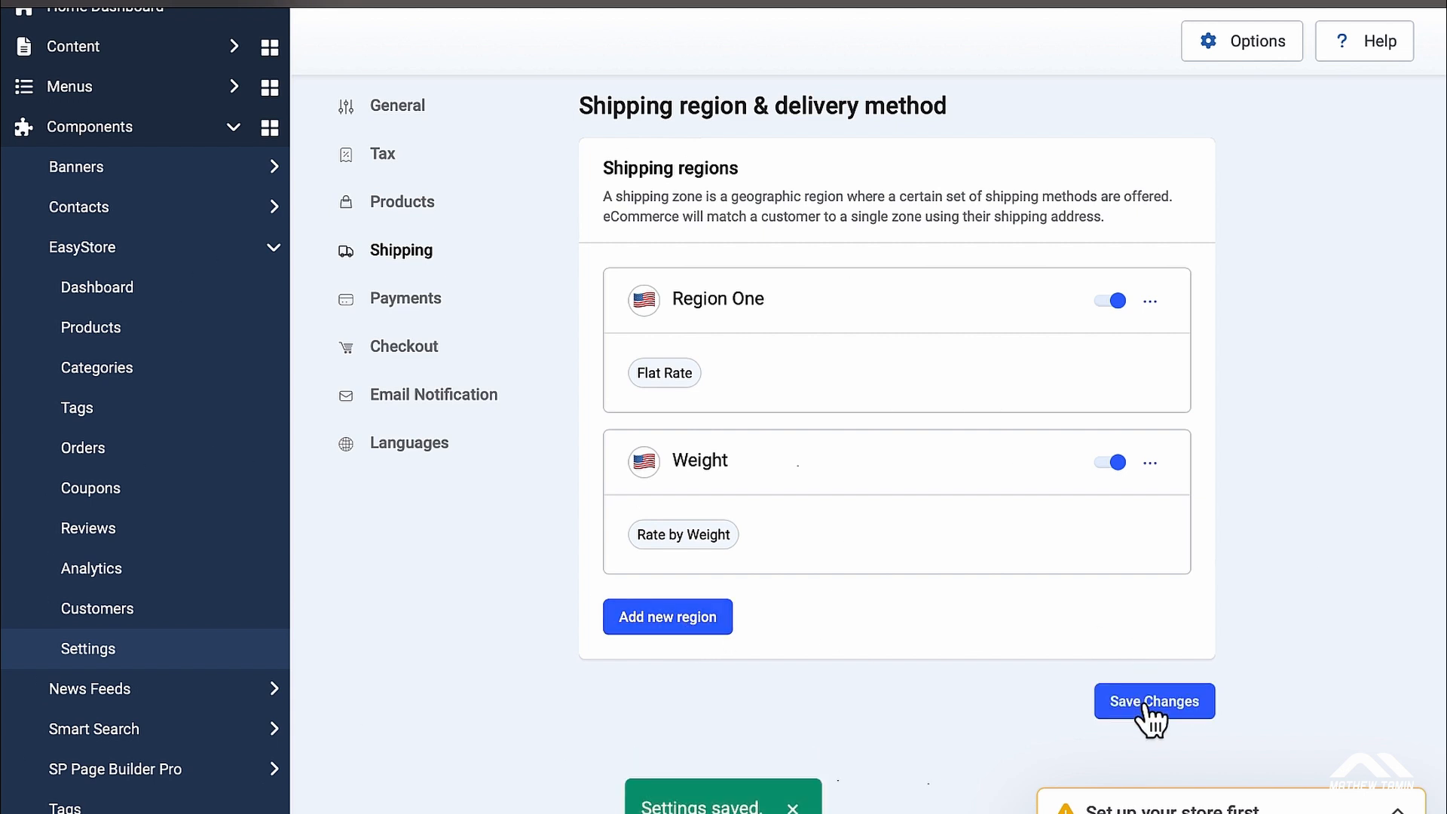
left_click(407, 297)
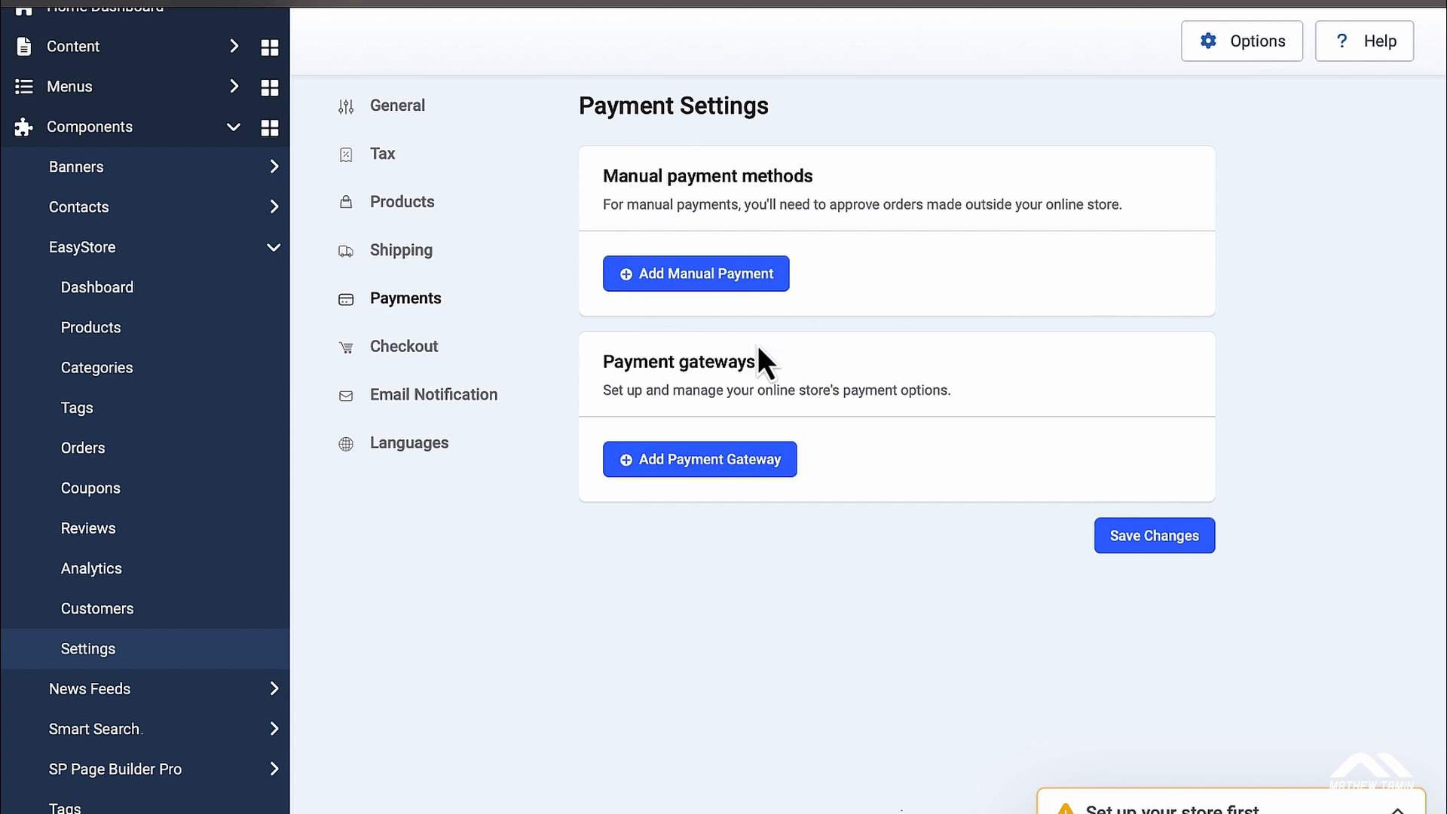
left_click(714, 279)
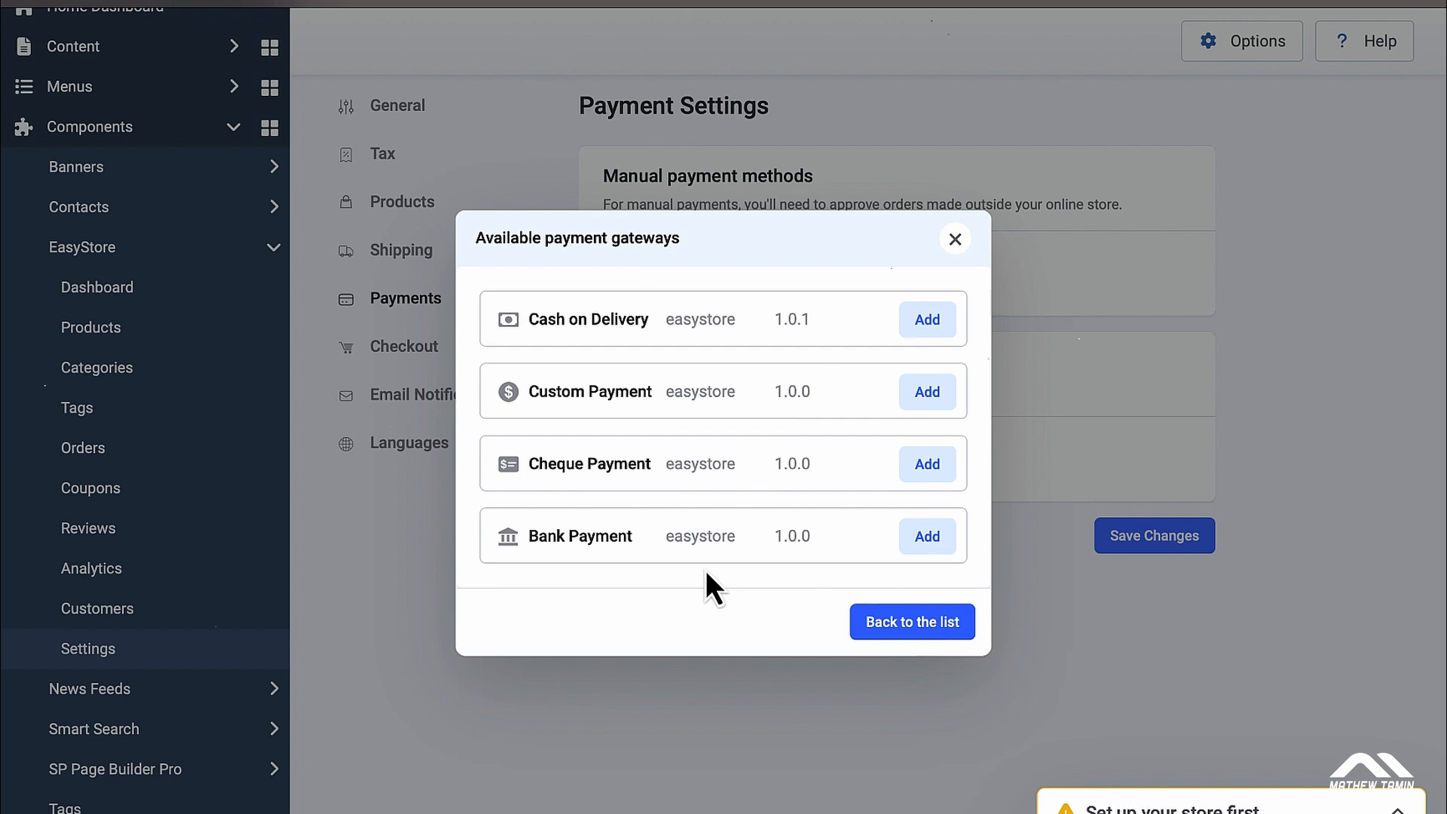
left_click(956, 240)
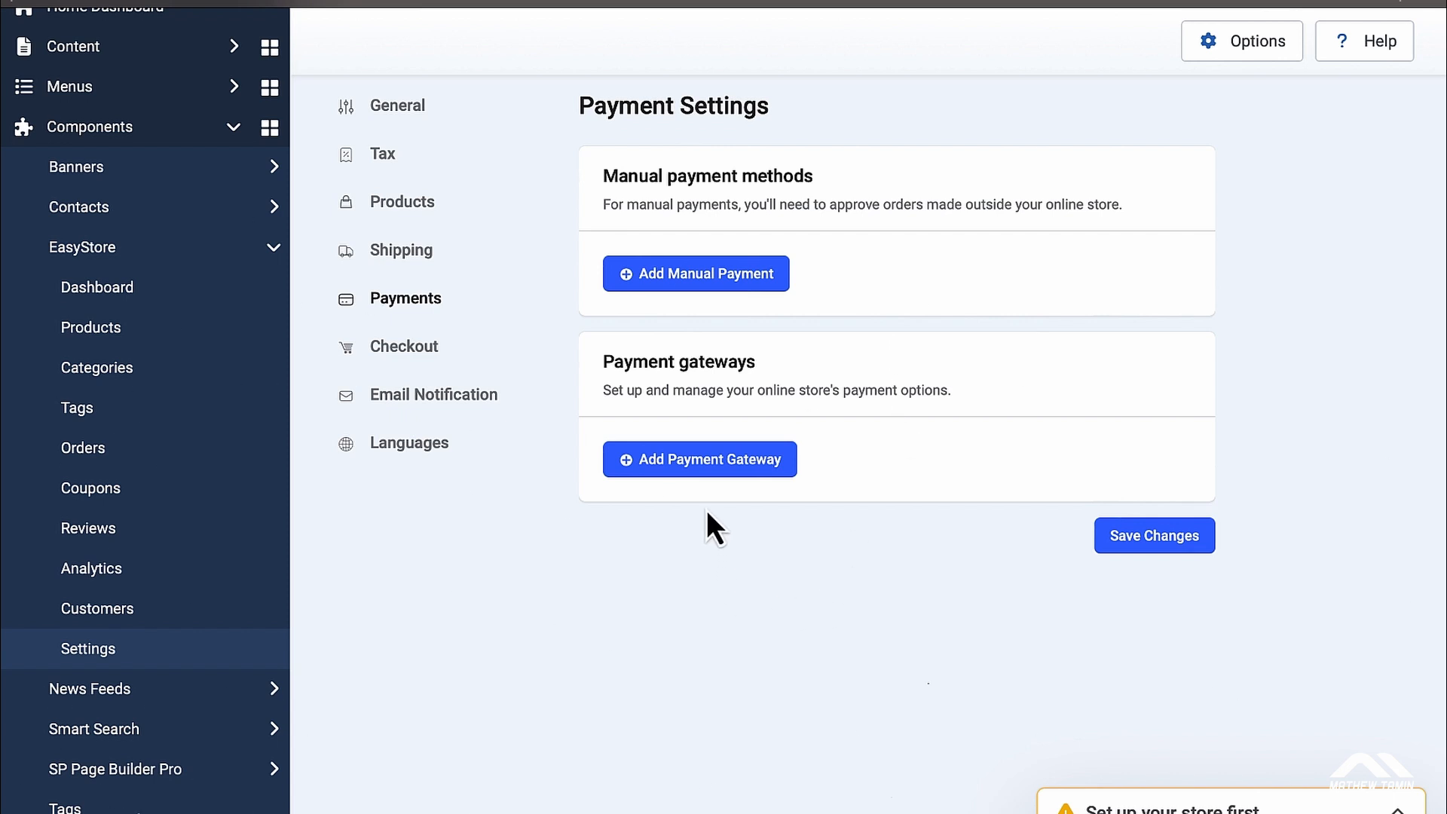
Step: Add Paypal, Stripe and Authorizenet from the available payment gateways list
left_click(713, 464)
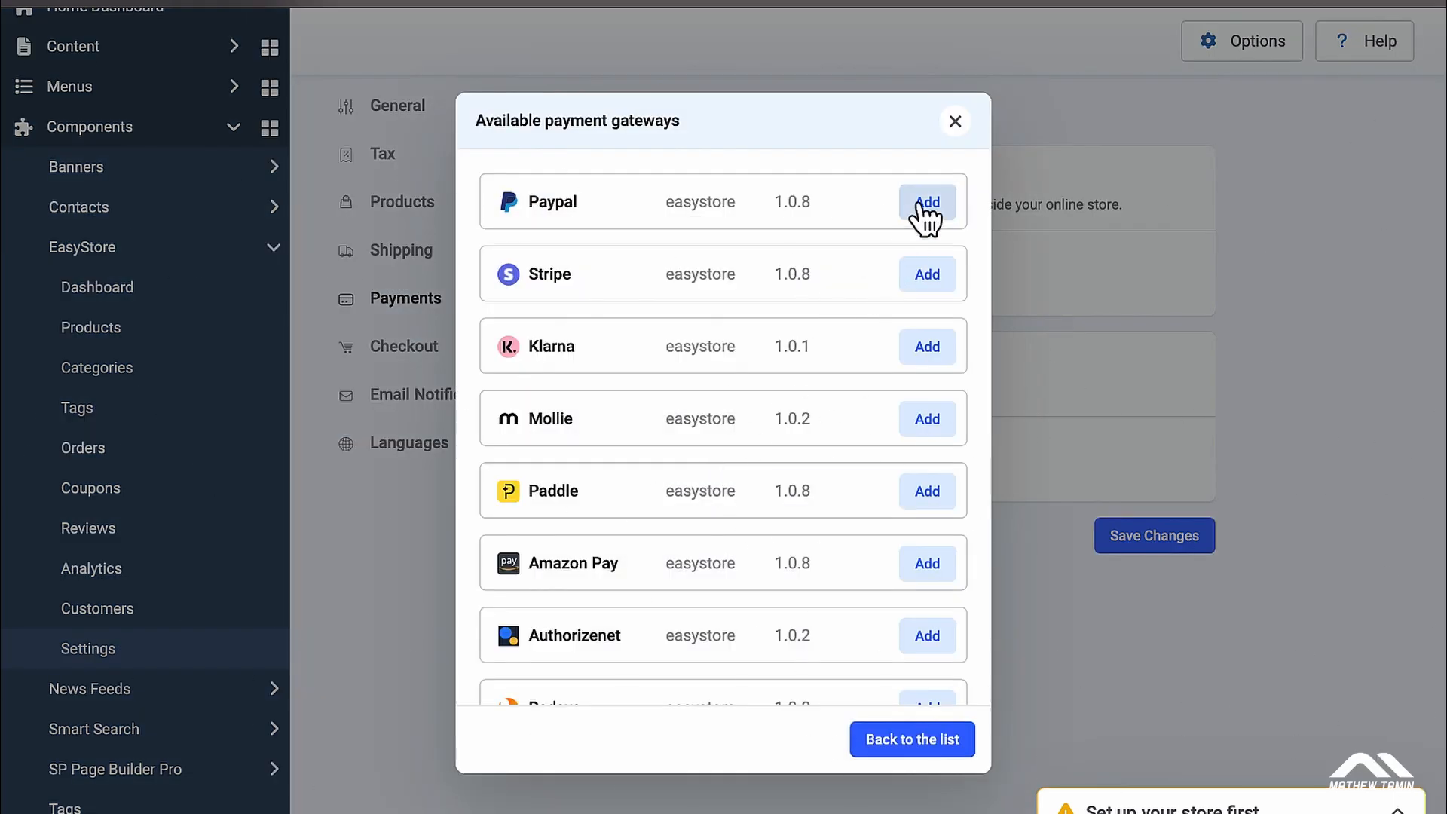
scroll(929, 275, "down", 5)
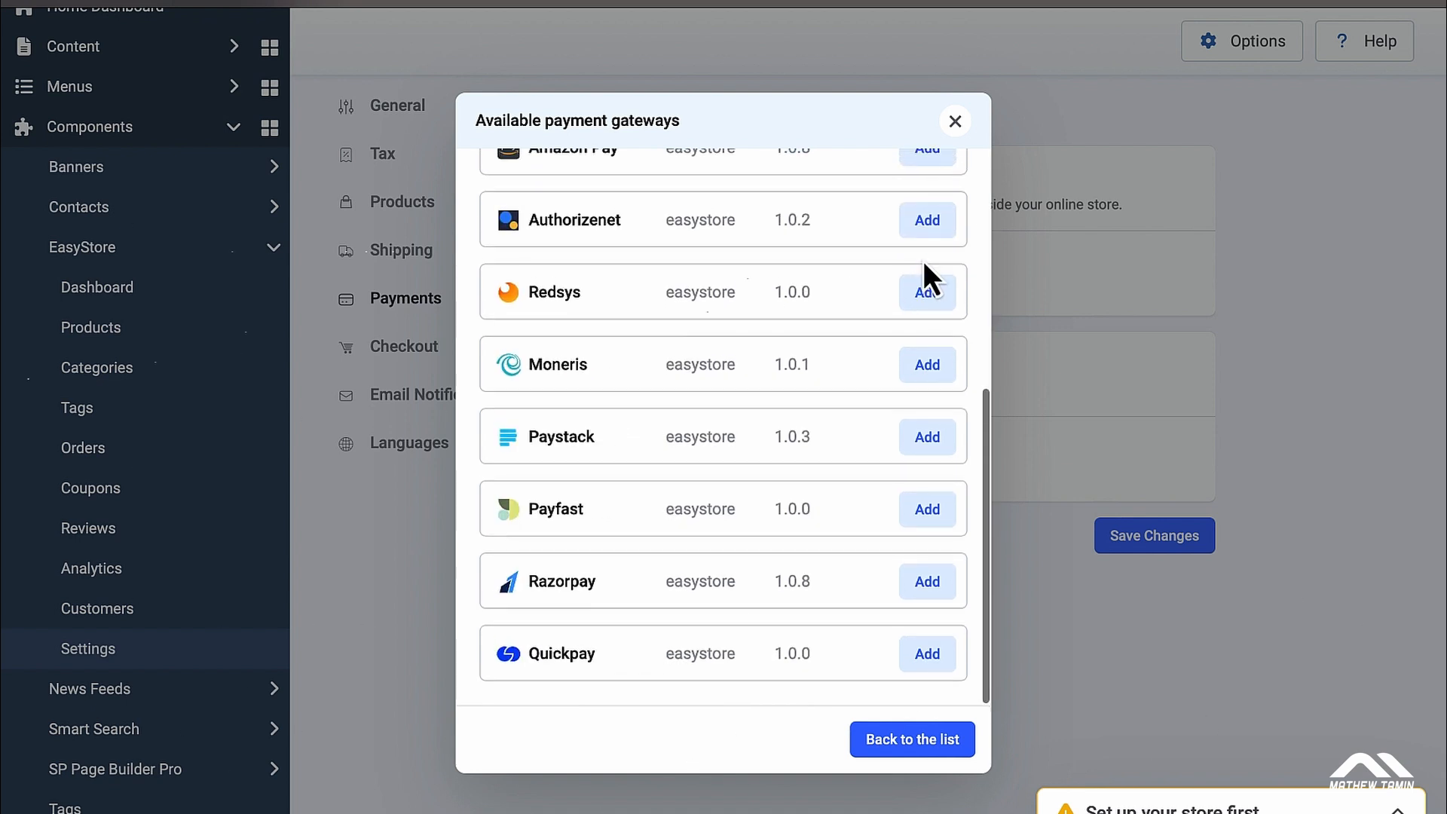
scroll(926, 264, "up", 2)
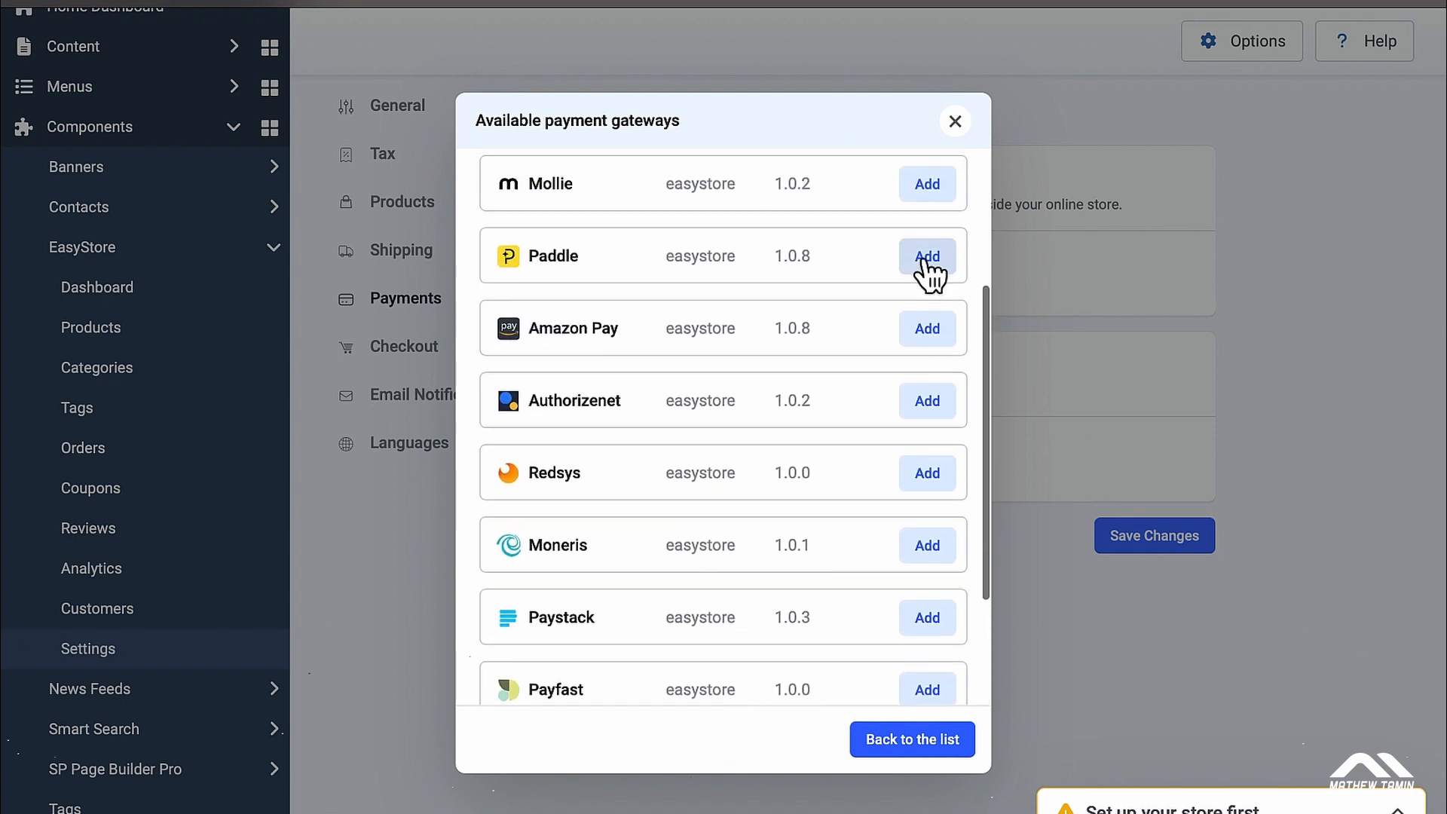
scroll(929, 276, "up", 3)
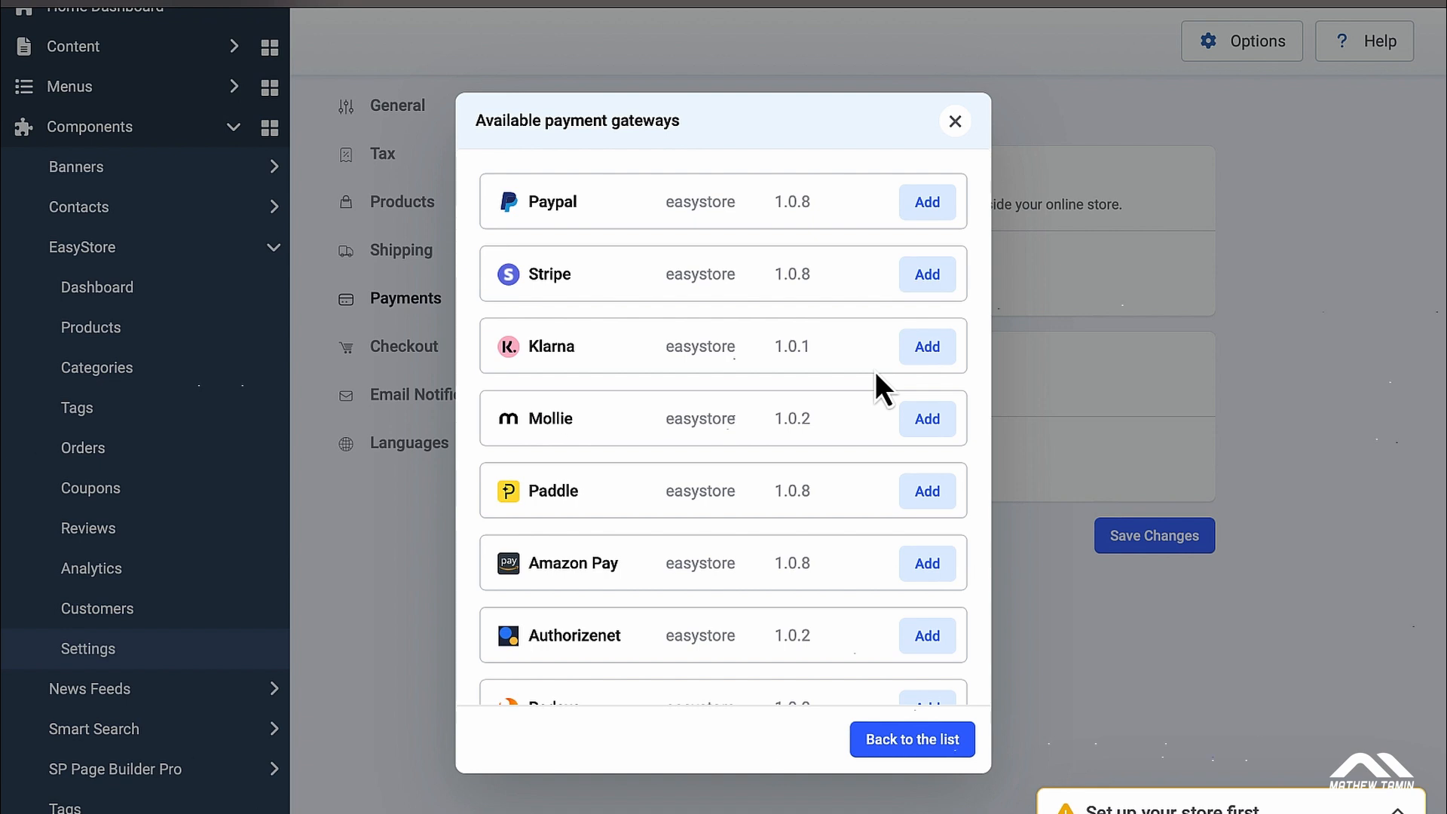
left_click(924, 215)
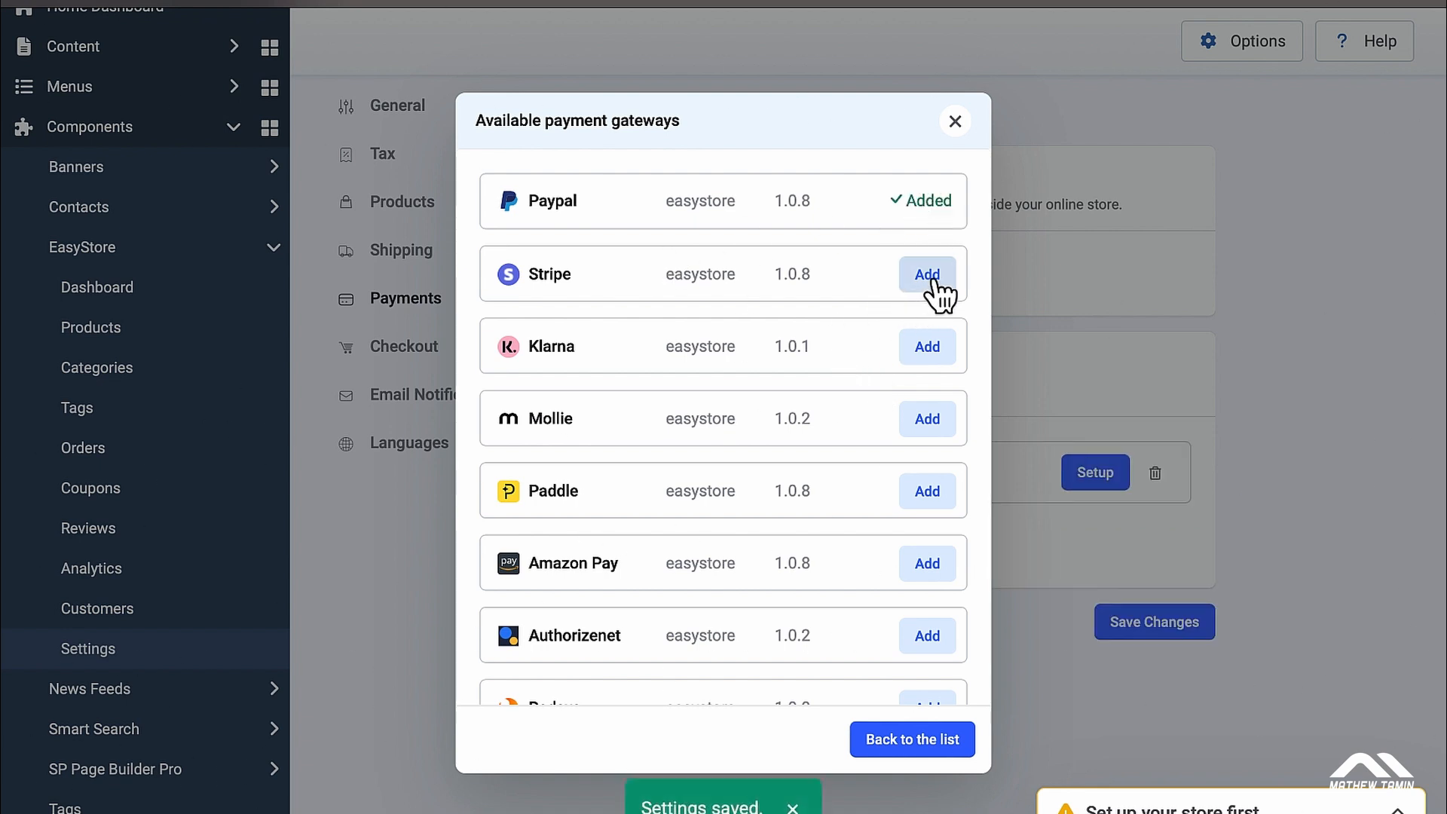
left_click(932, 281)
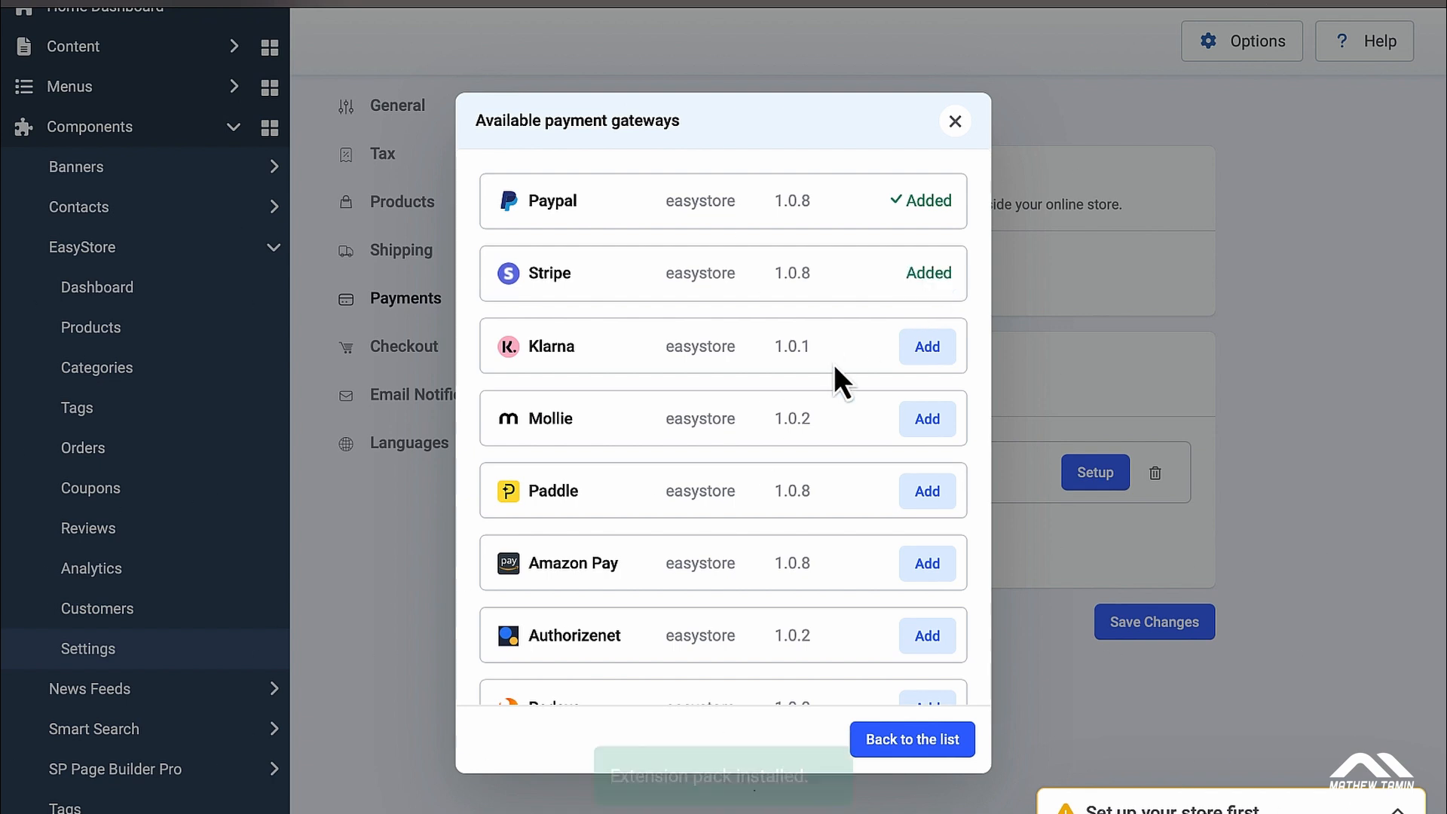
scroll(857, 415, "down", 1)
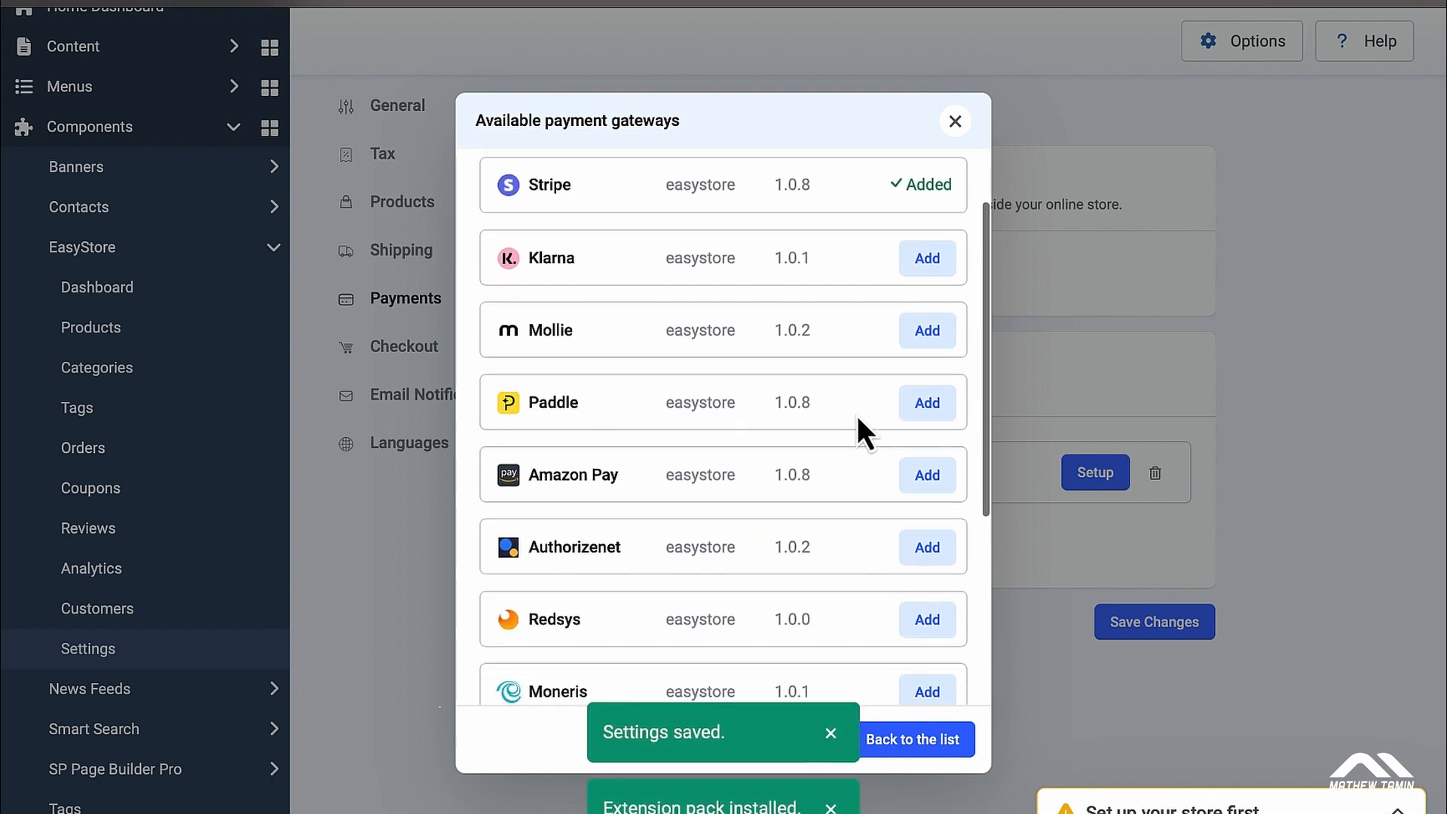
left_click(927, 547)
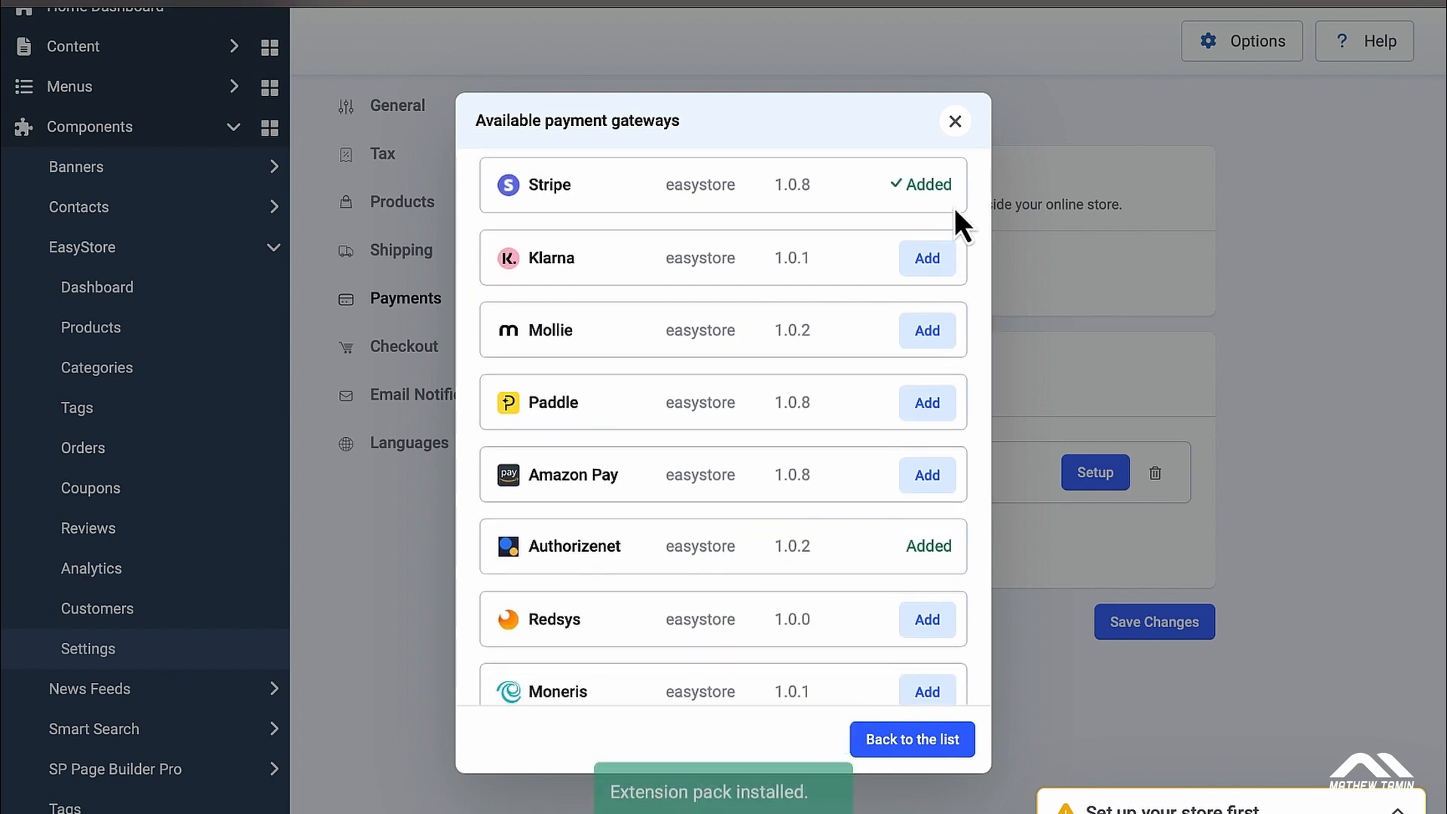
Step: Close the gateway list and open PayPal's payment settings
left_click(956, 123)
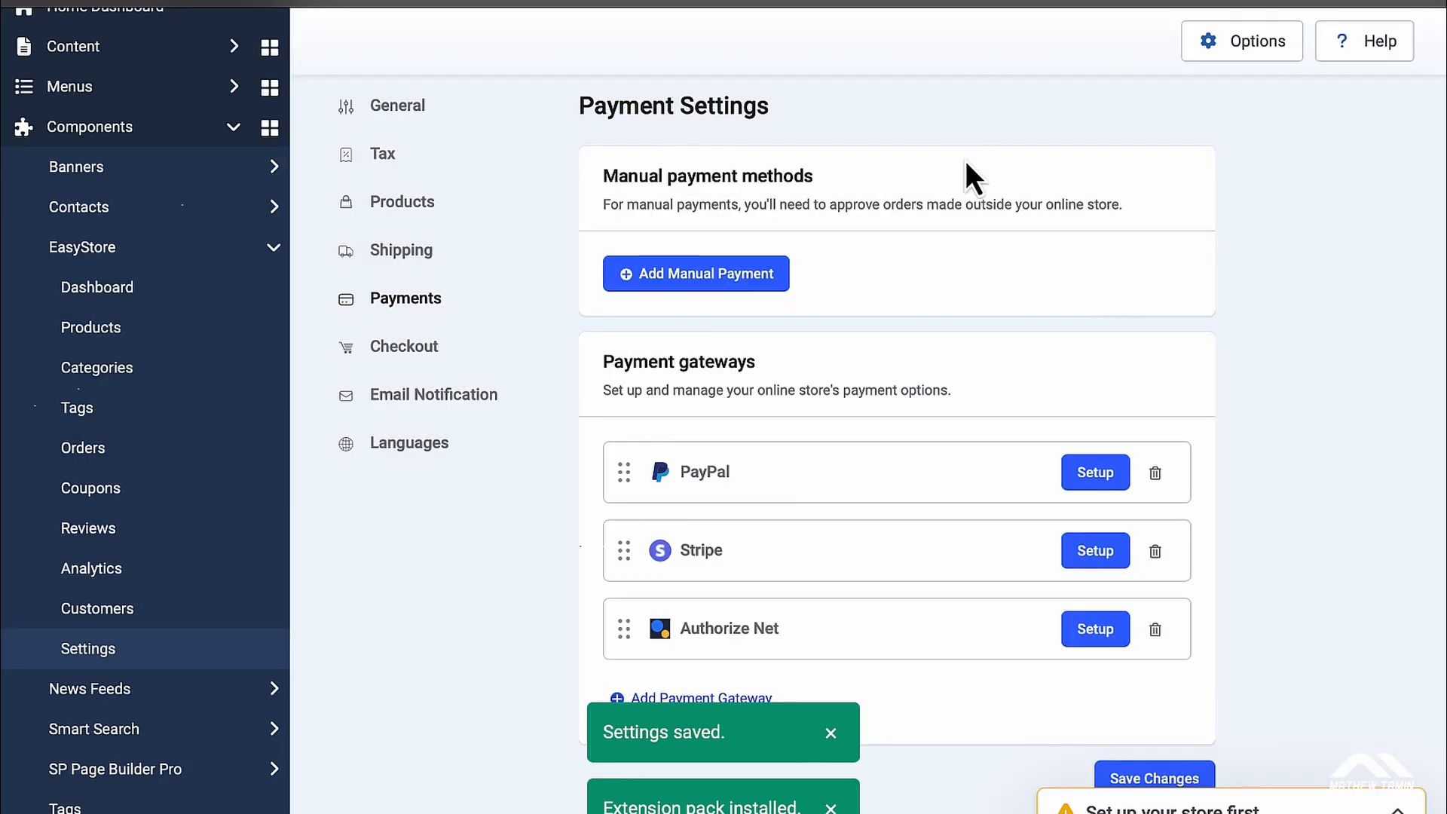
scroll(996, 512, "down", 1)
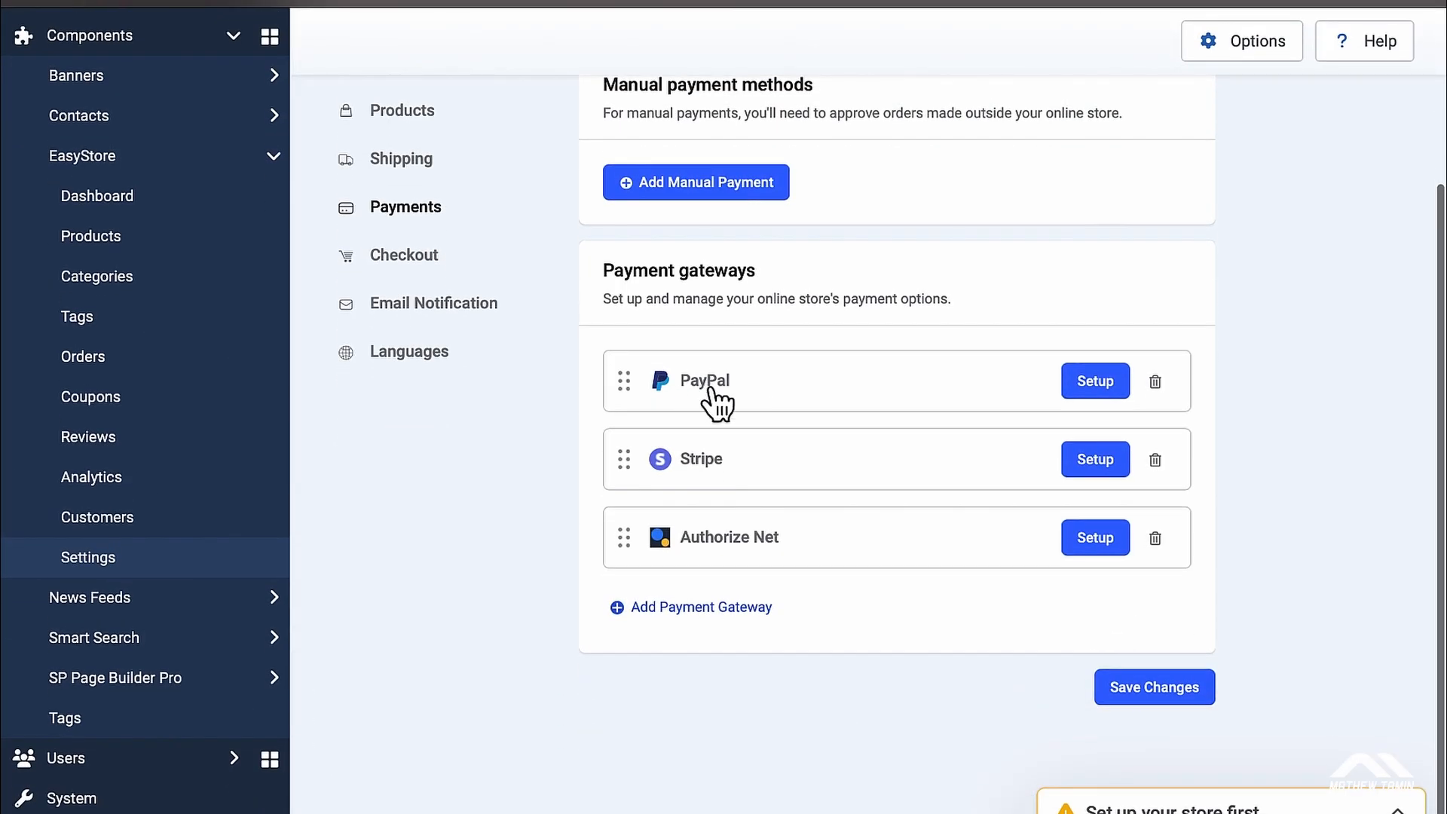
left_click(1094, 382)
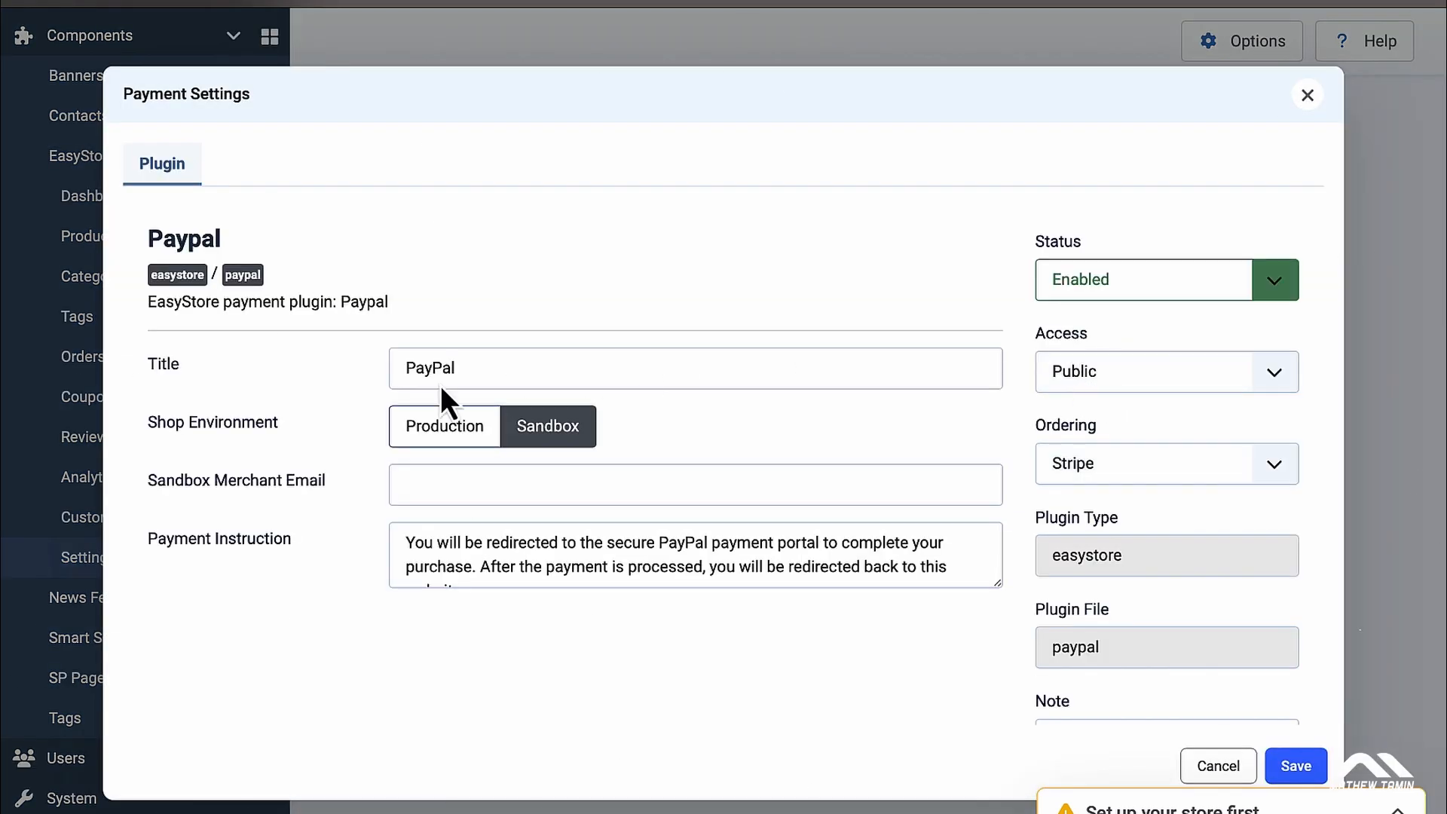
scroll(546, 518, "down", 3)
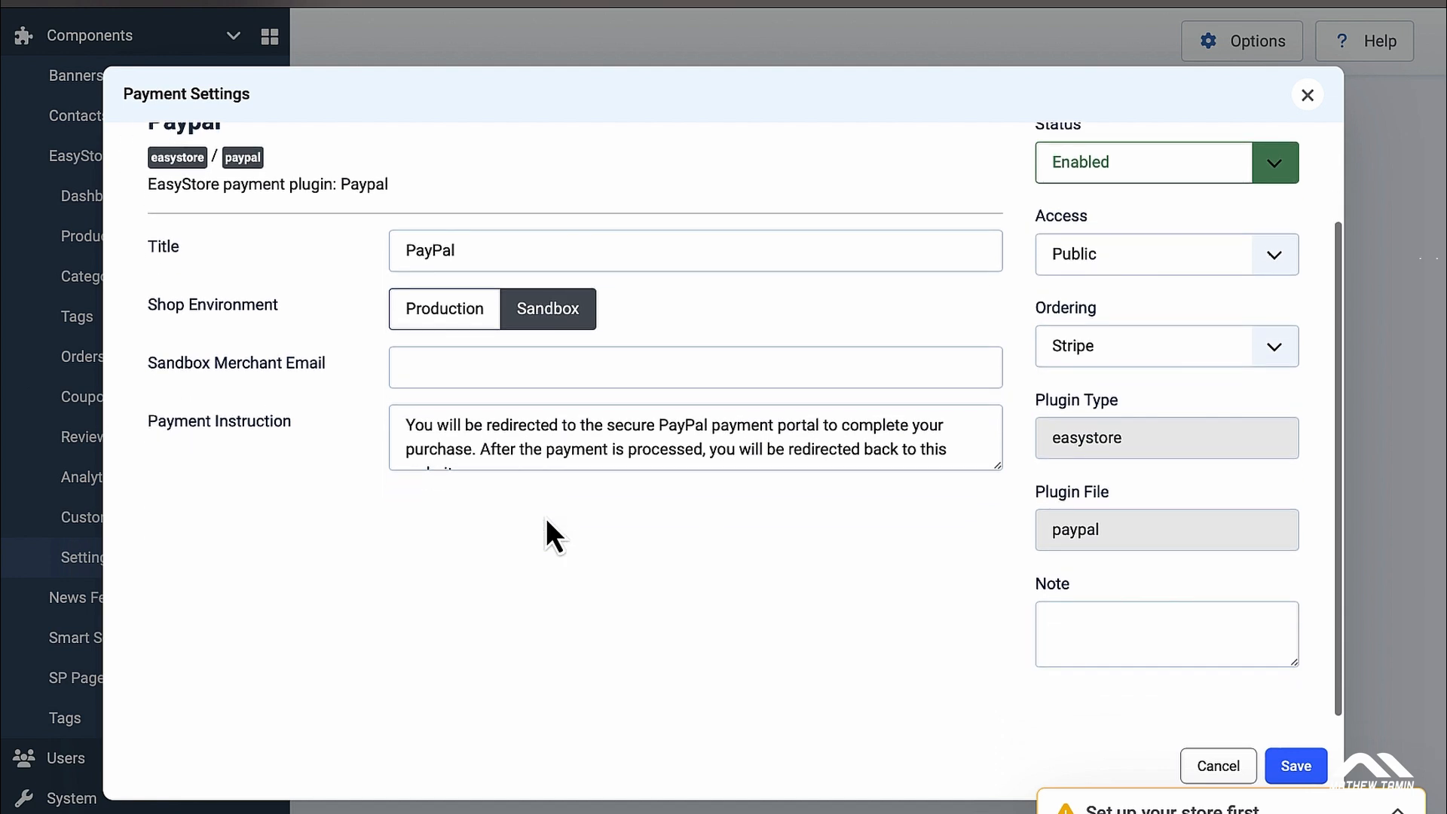
scroll(548, 527, "up", 3)
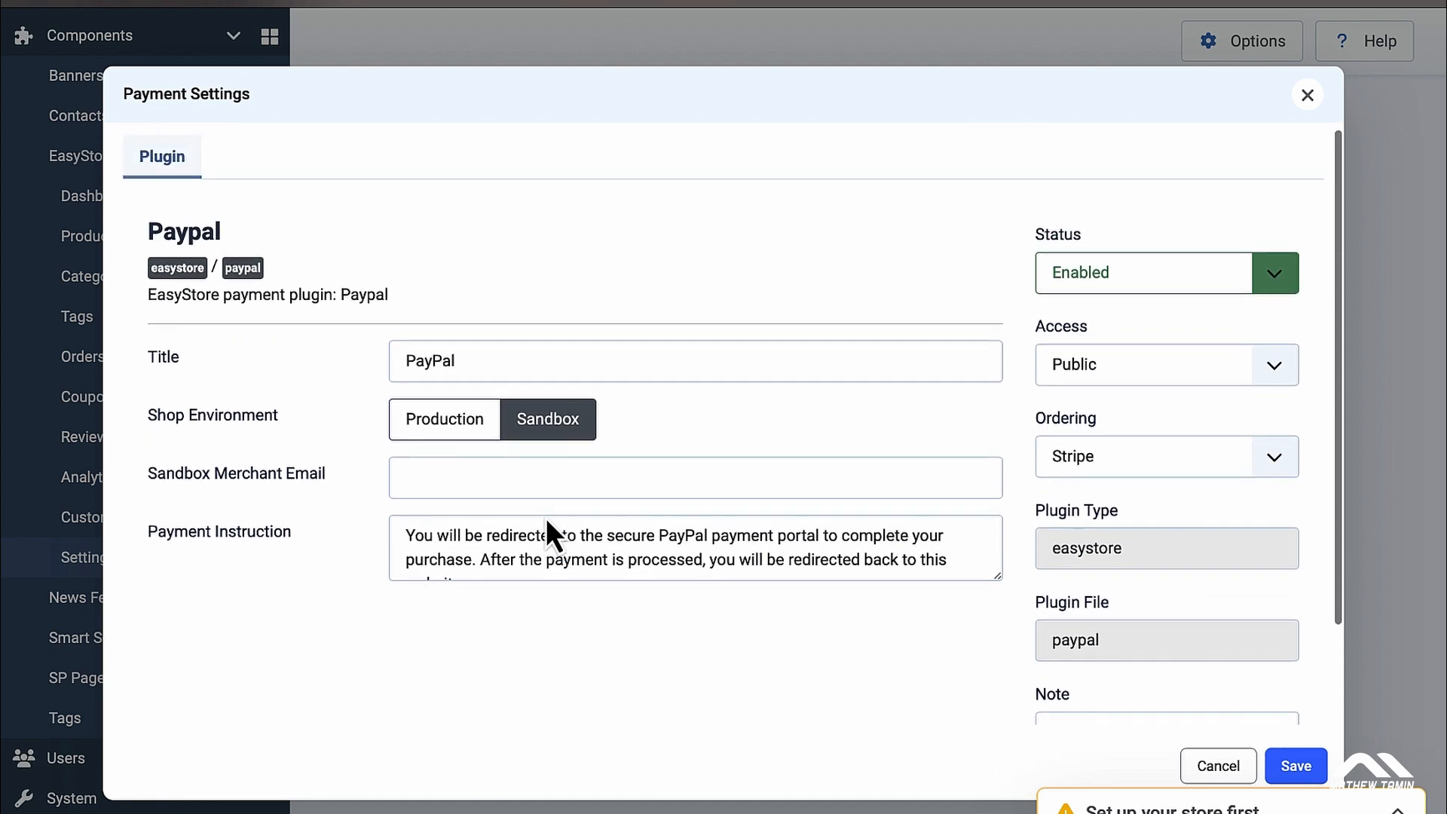
Step: Toggle PayPal between sandbox and production, then cancel without saving
left_click(457, 441)
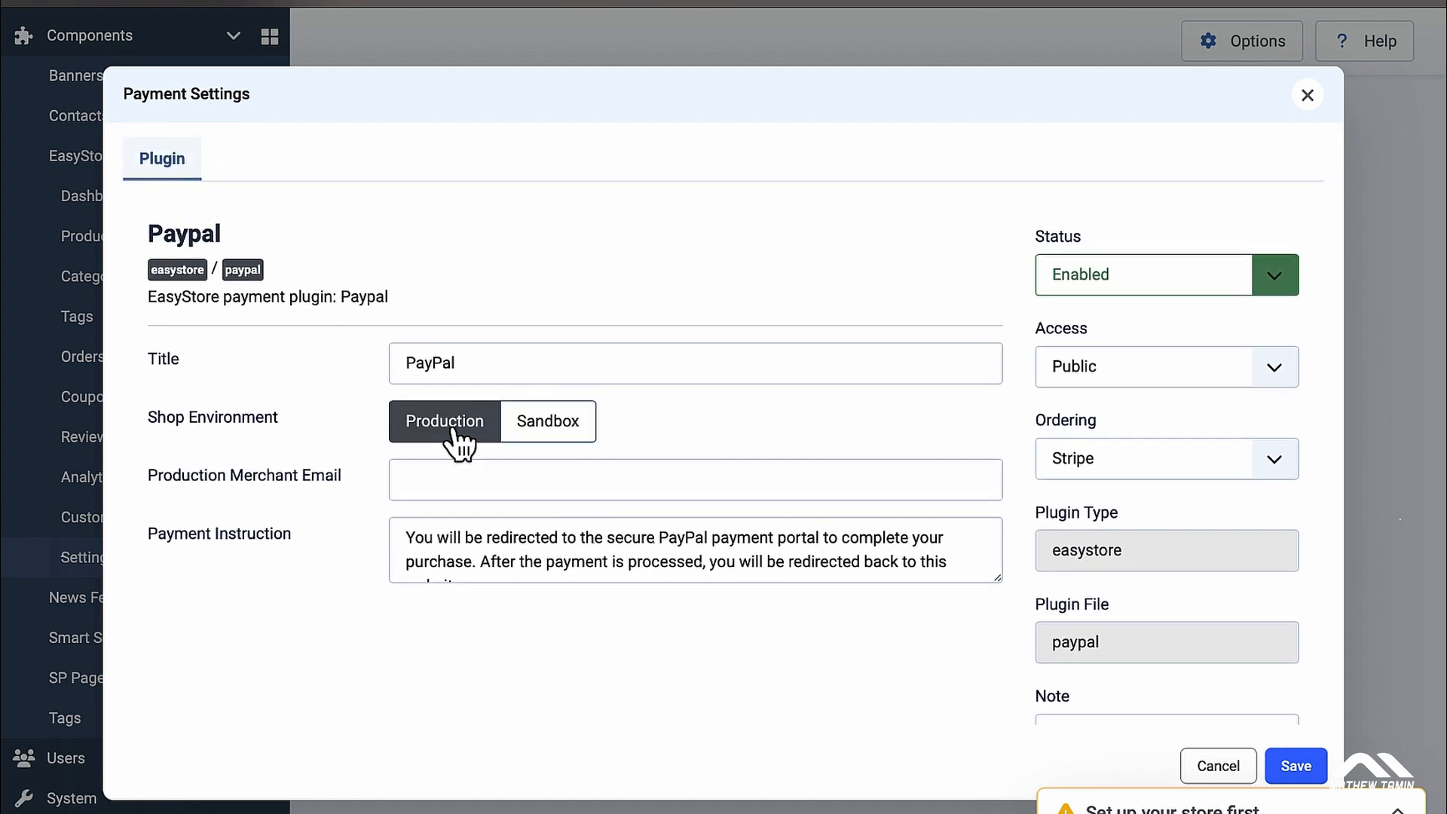
left_click(558, 441)
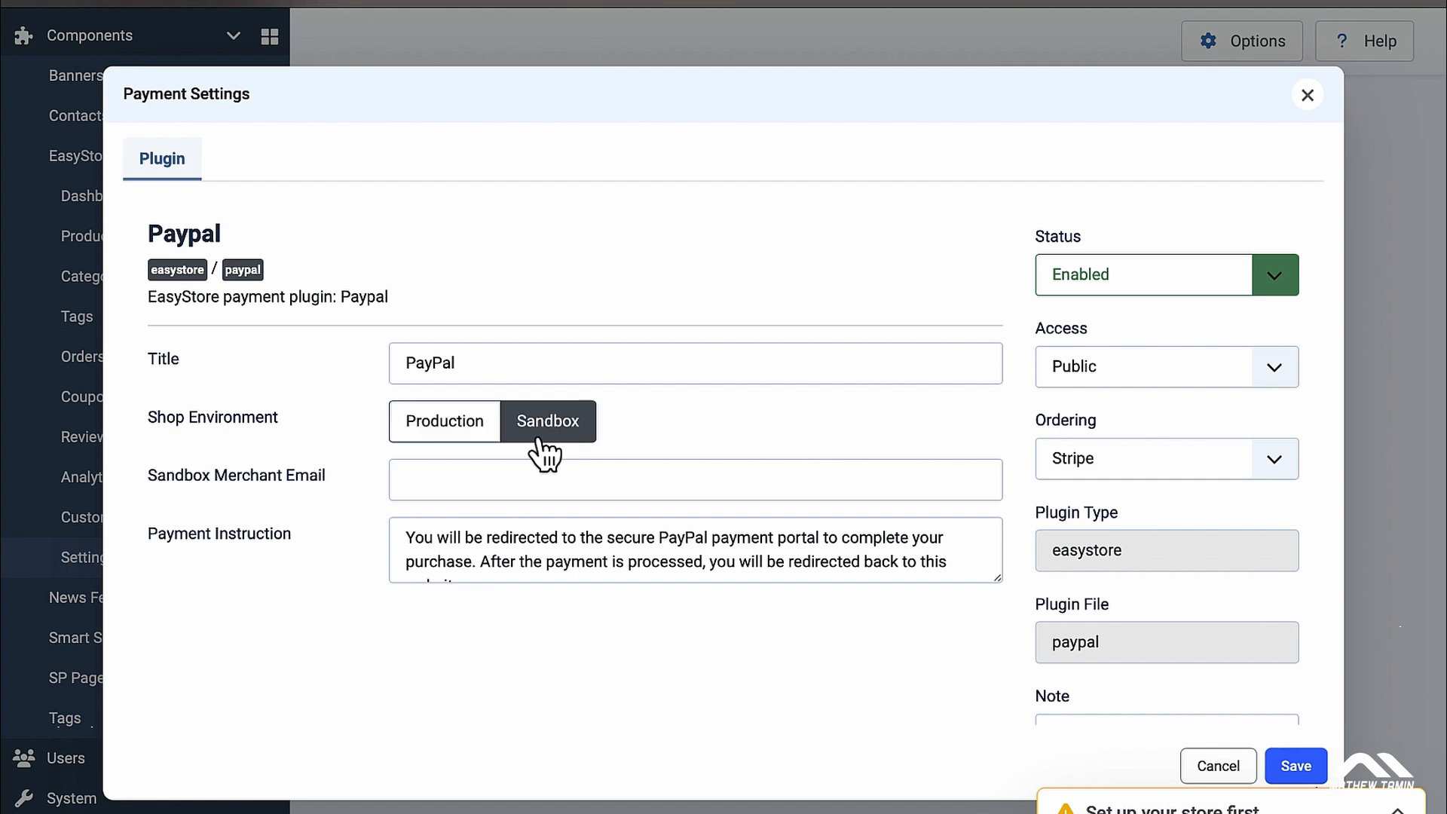
left_click(468, 437)
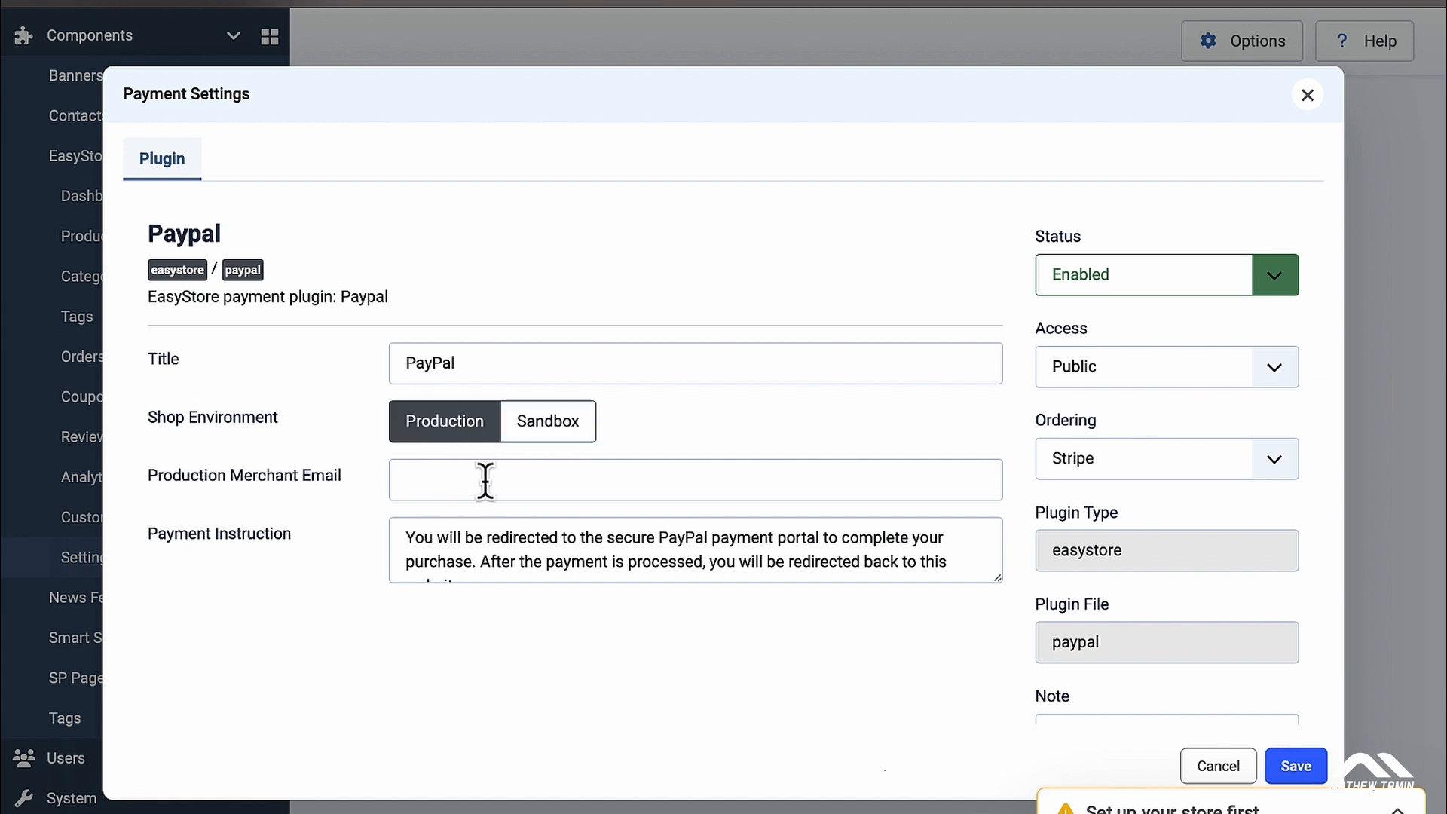
left_click(541, 445)
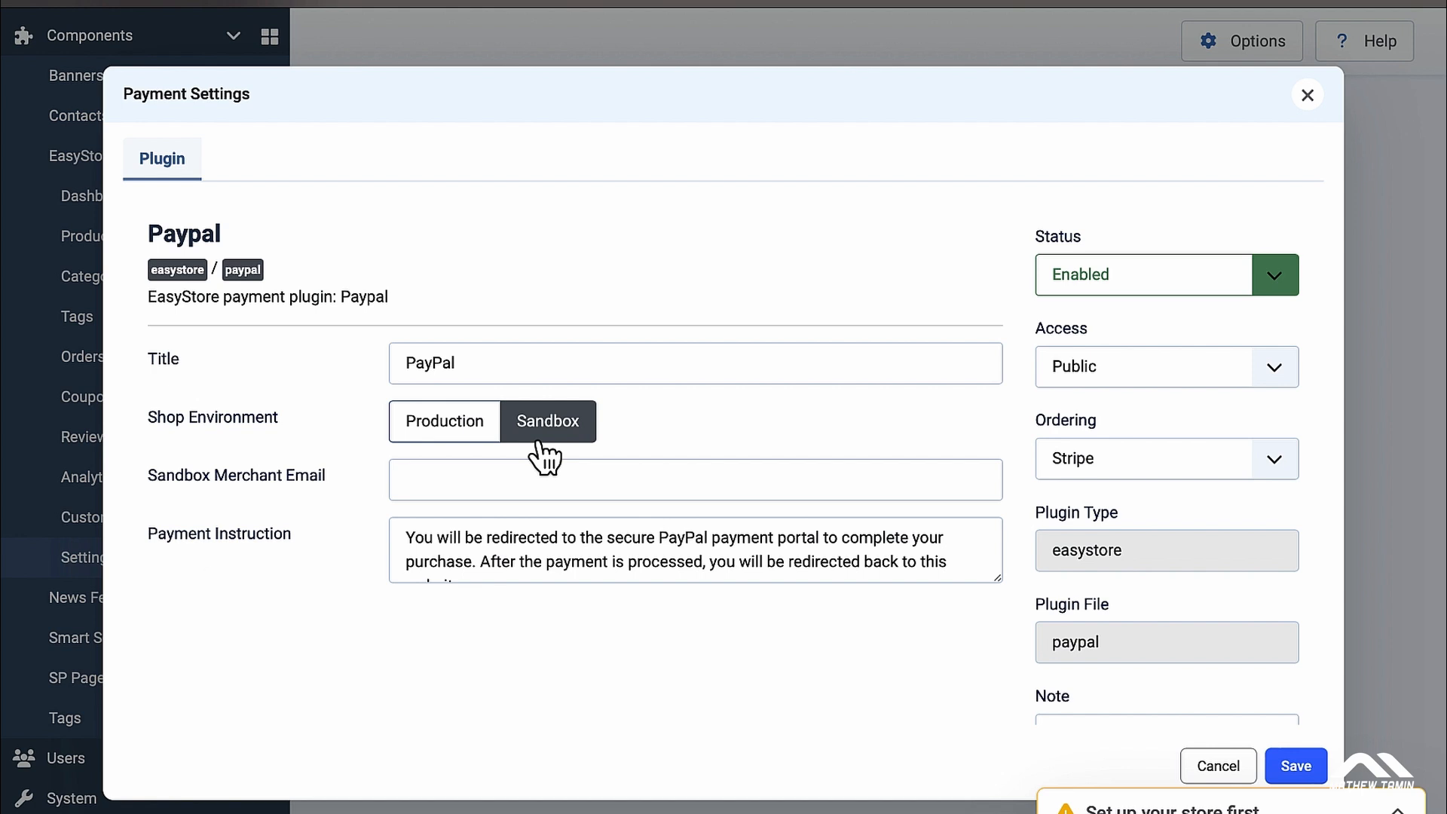
left_click(472, 424)
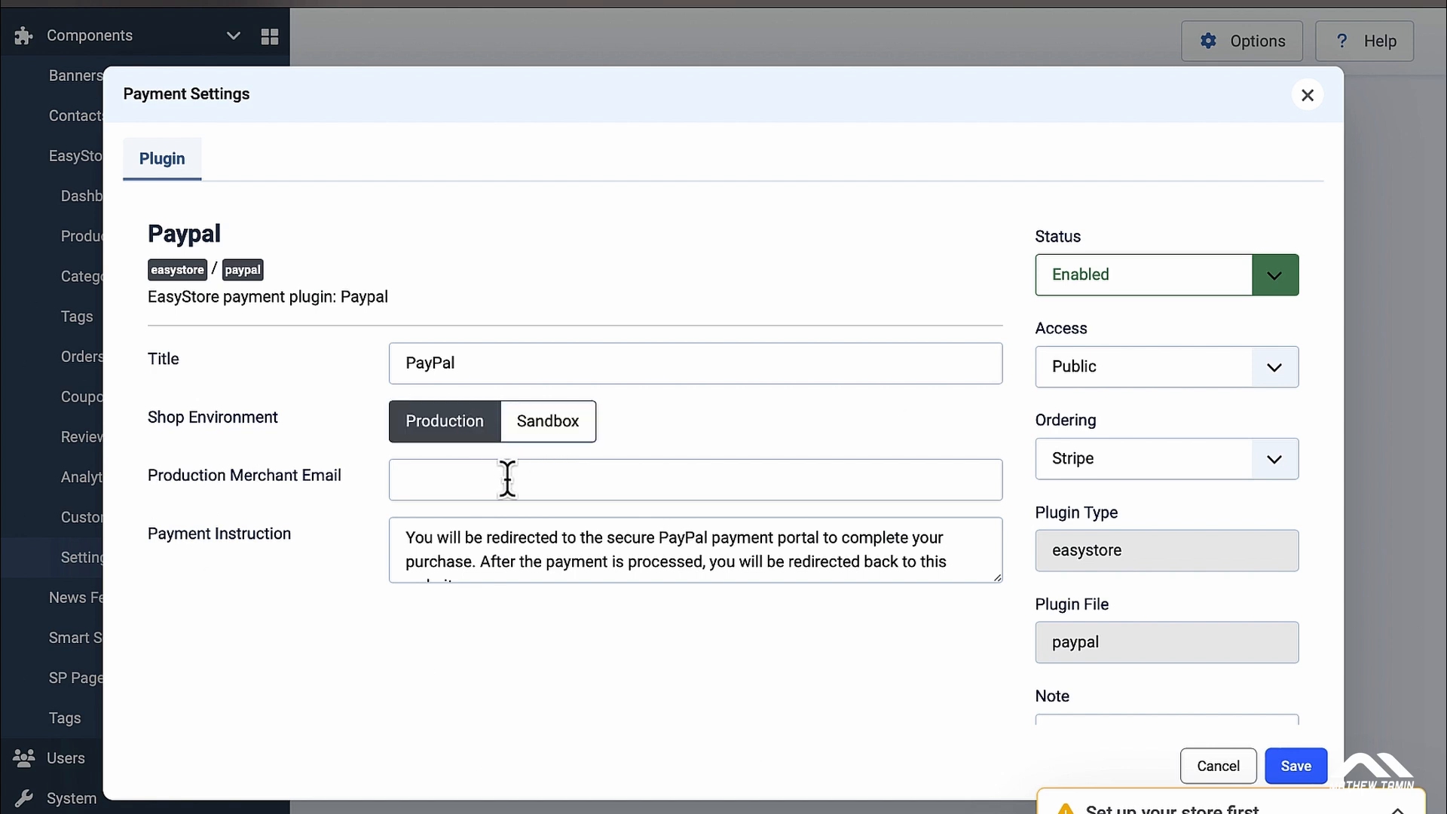
scroll(843, 475, "down", 3)
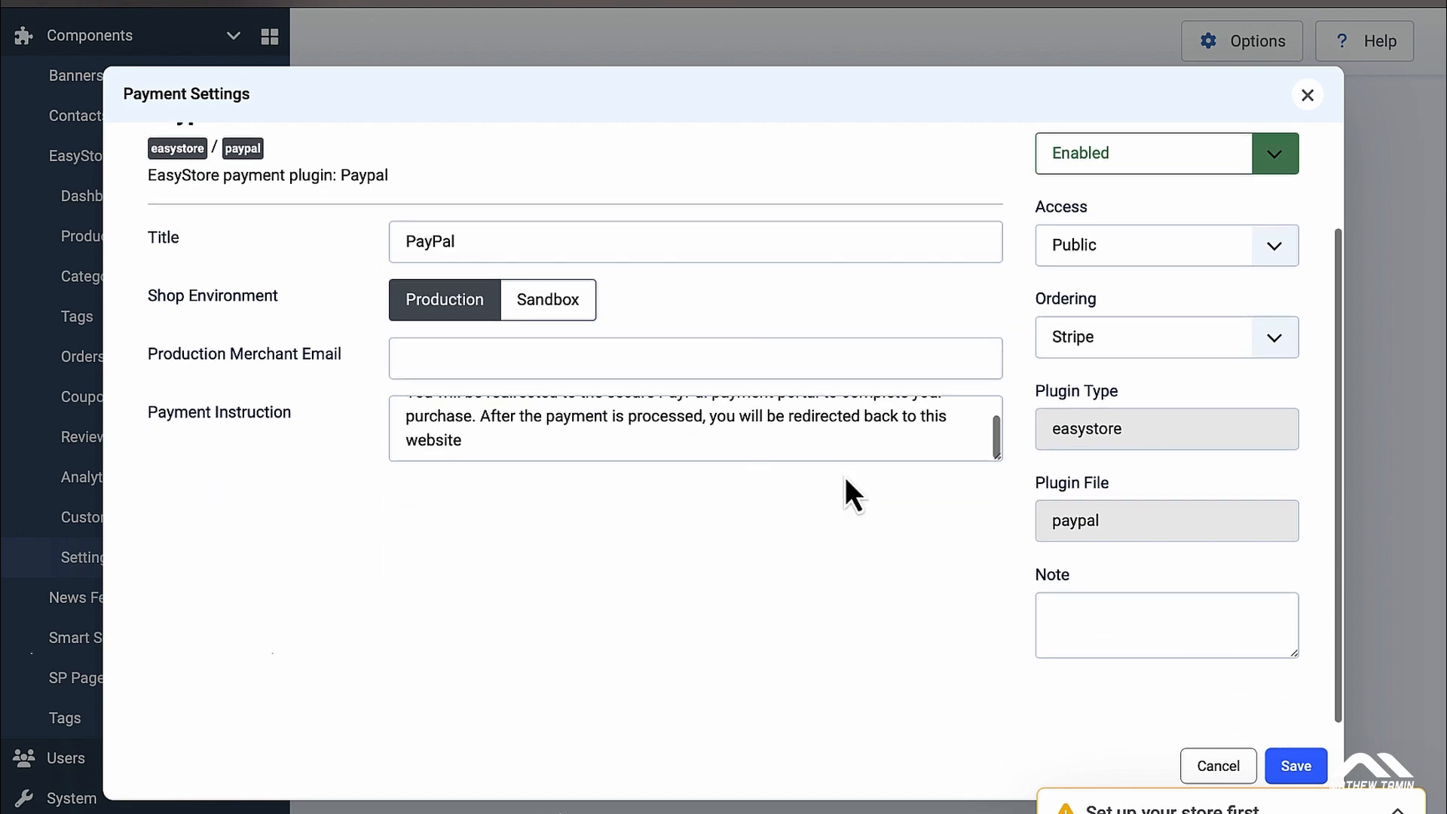
scroll(846, 491, "up", 1)
scroll(1115, 648, "up", 2)
left_click(1219, 766)
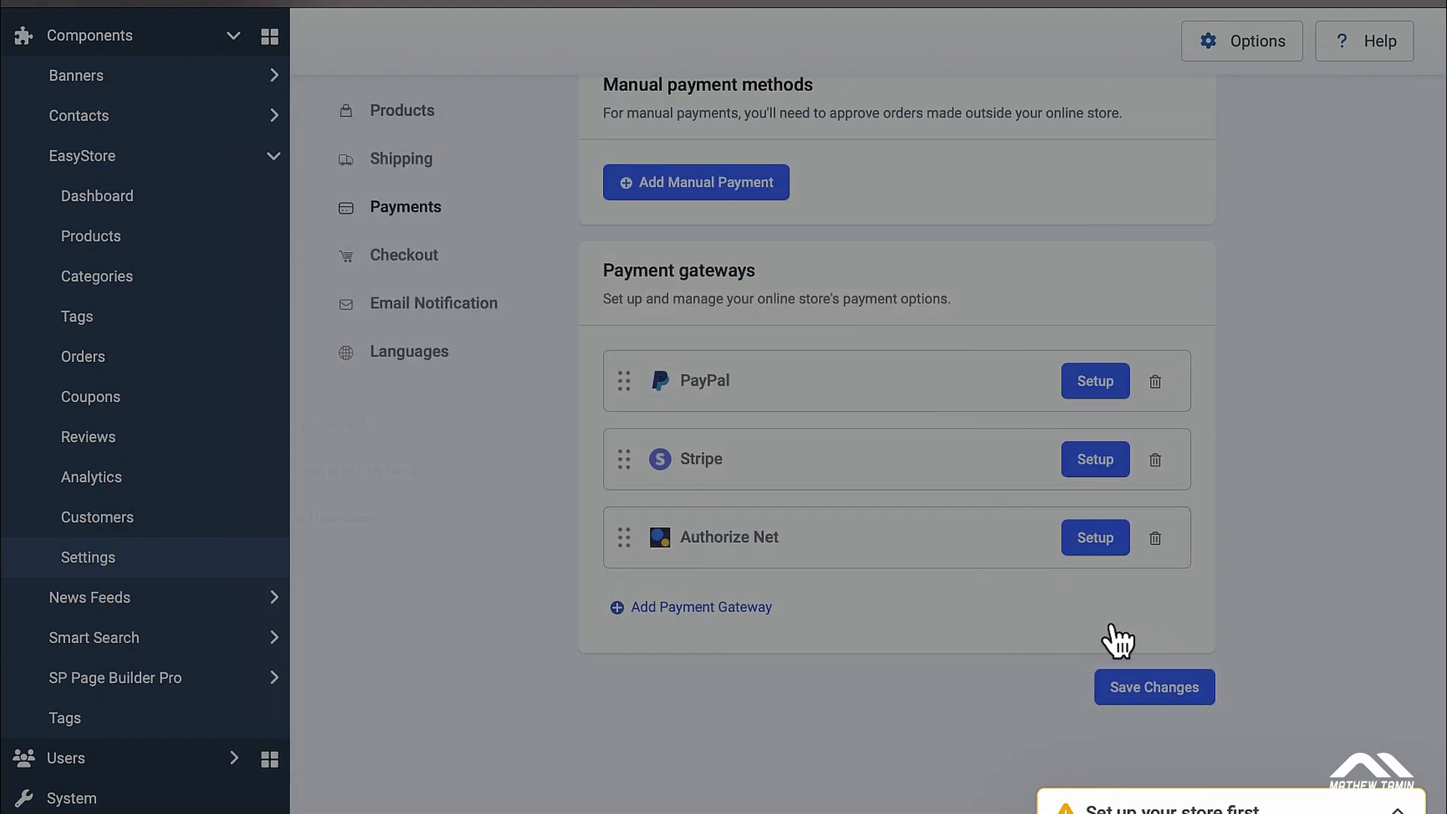
Step: Switch Stripe to the Live environment, create its webhook URL, and close the dialog
left_click(1091, 462)
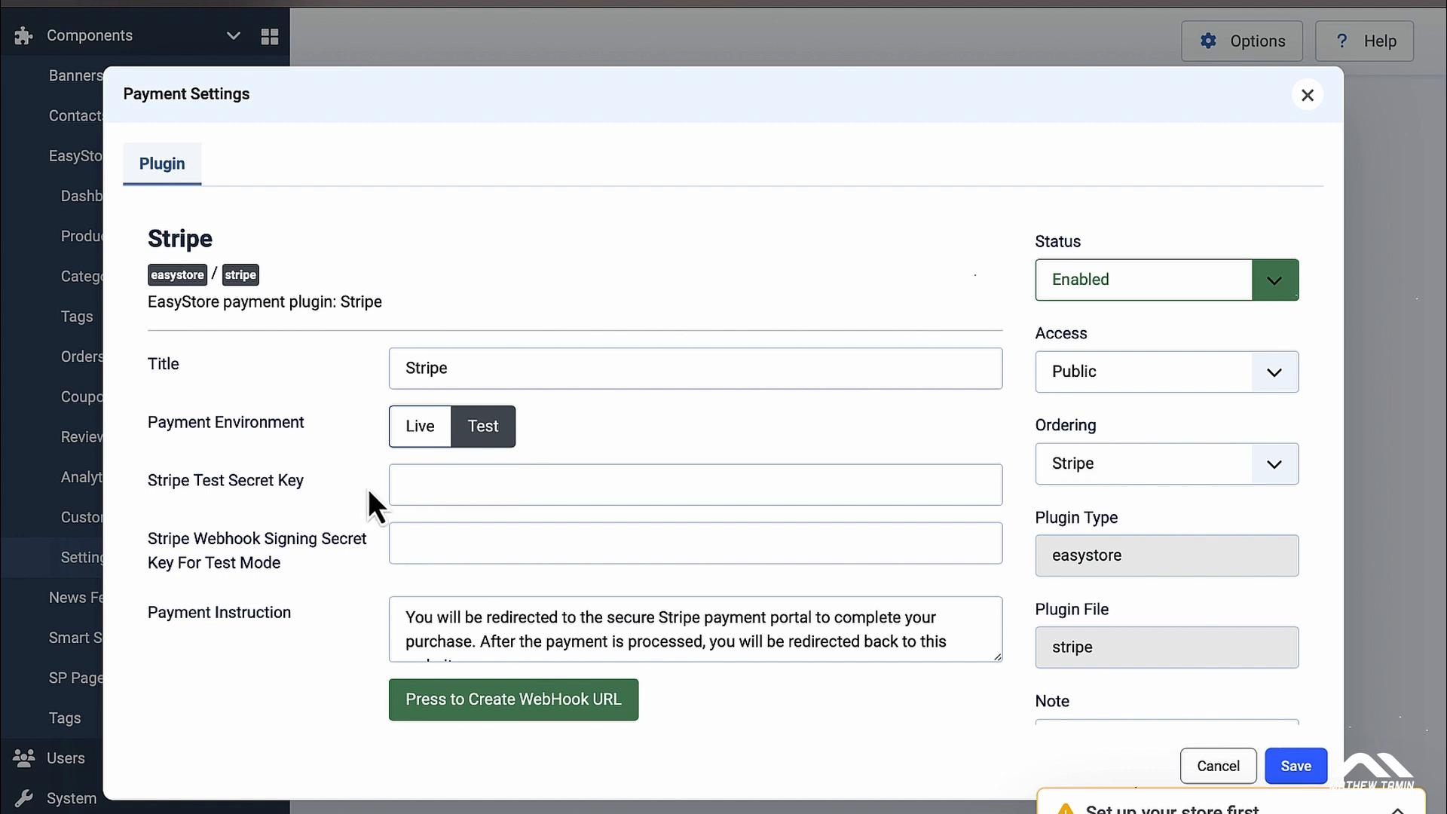
left_click(426, 440)
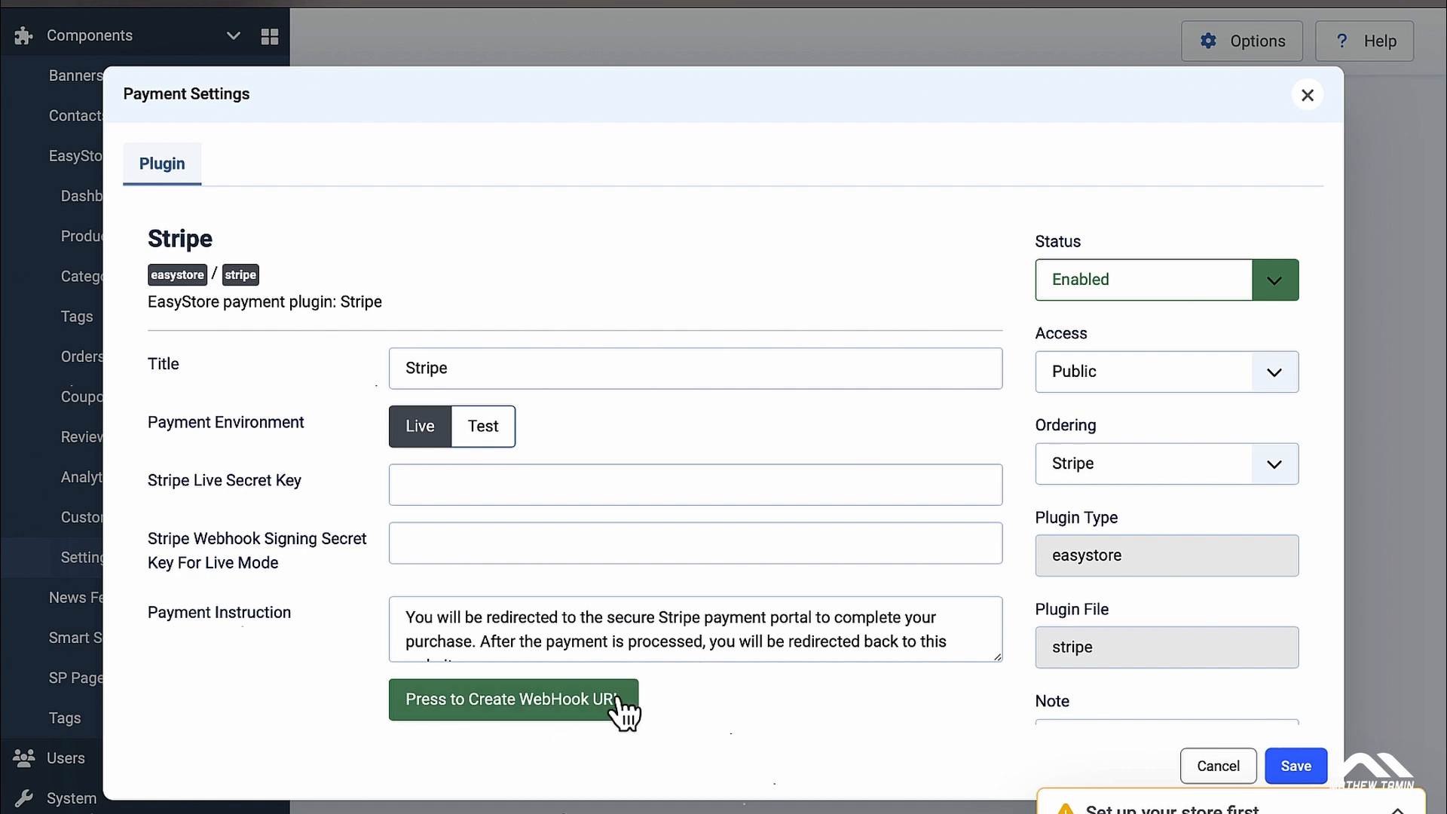
left_click(543, 701)
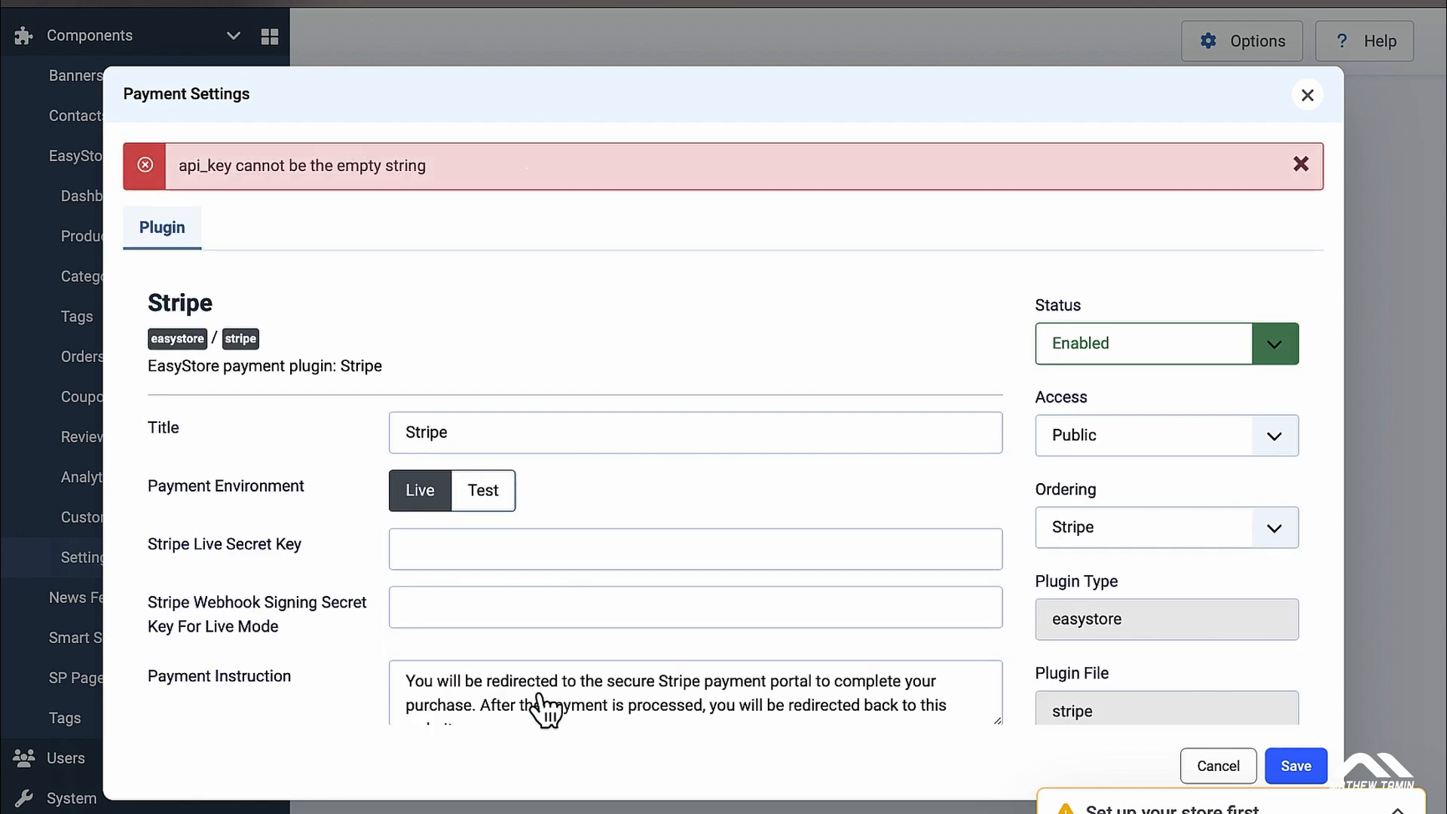
scroll(666, 534, "down", 3)
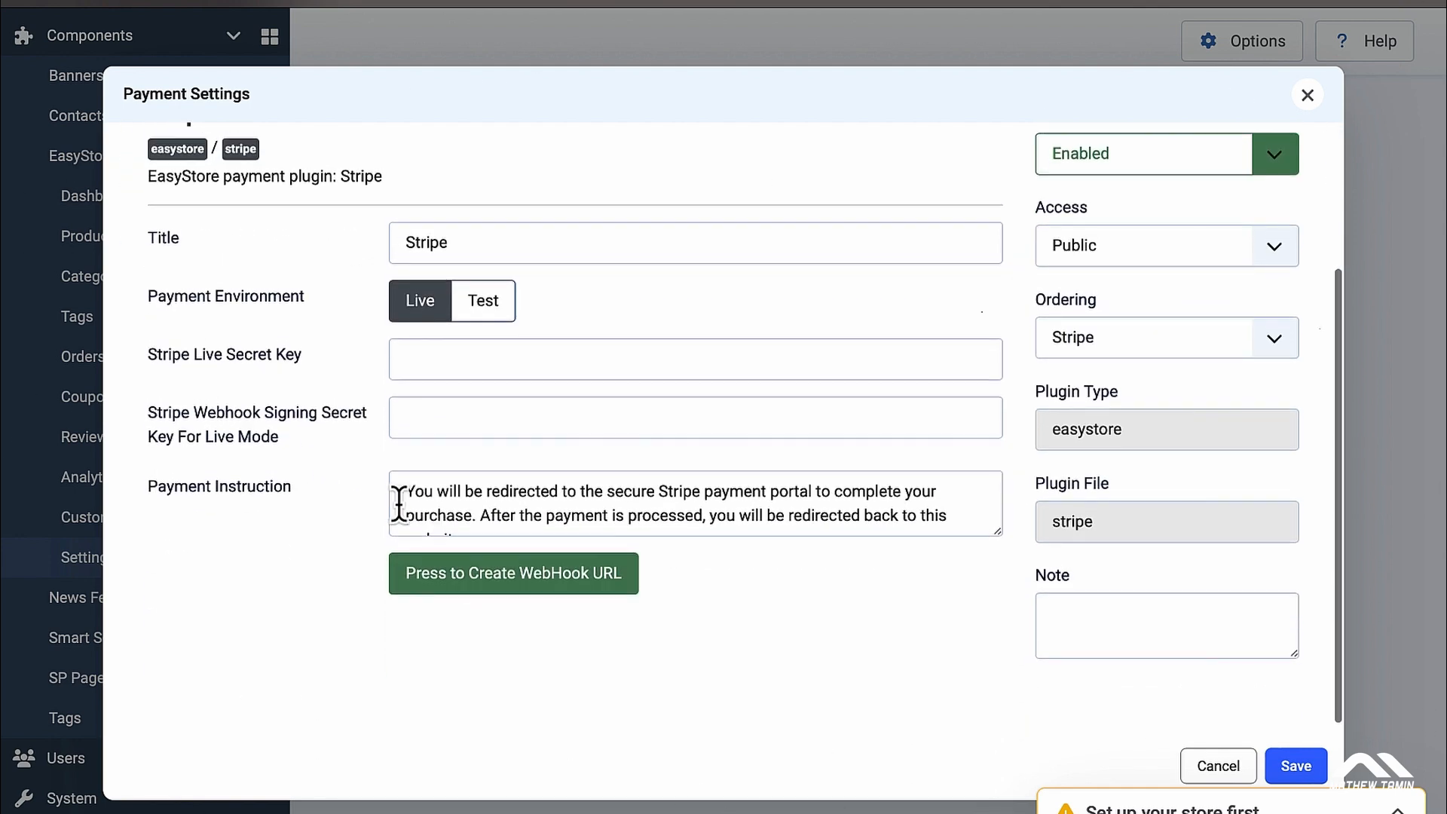
scroll(766, 430, "up", 3)
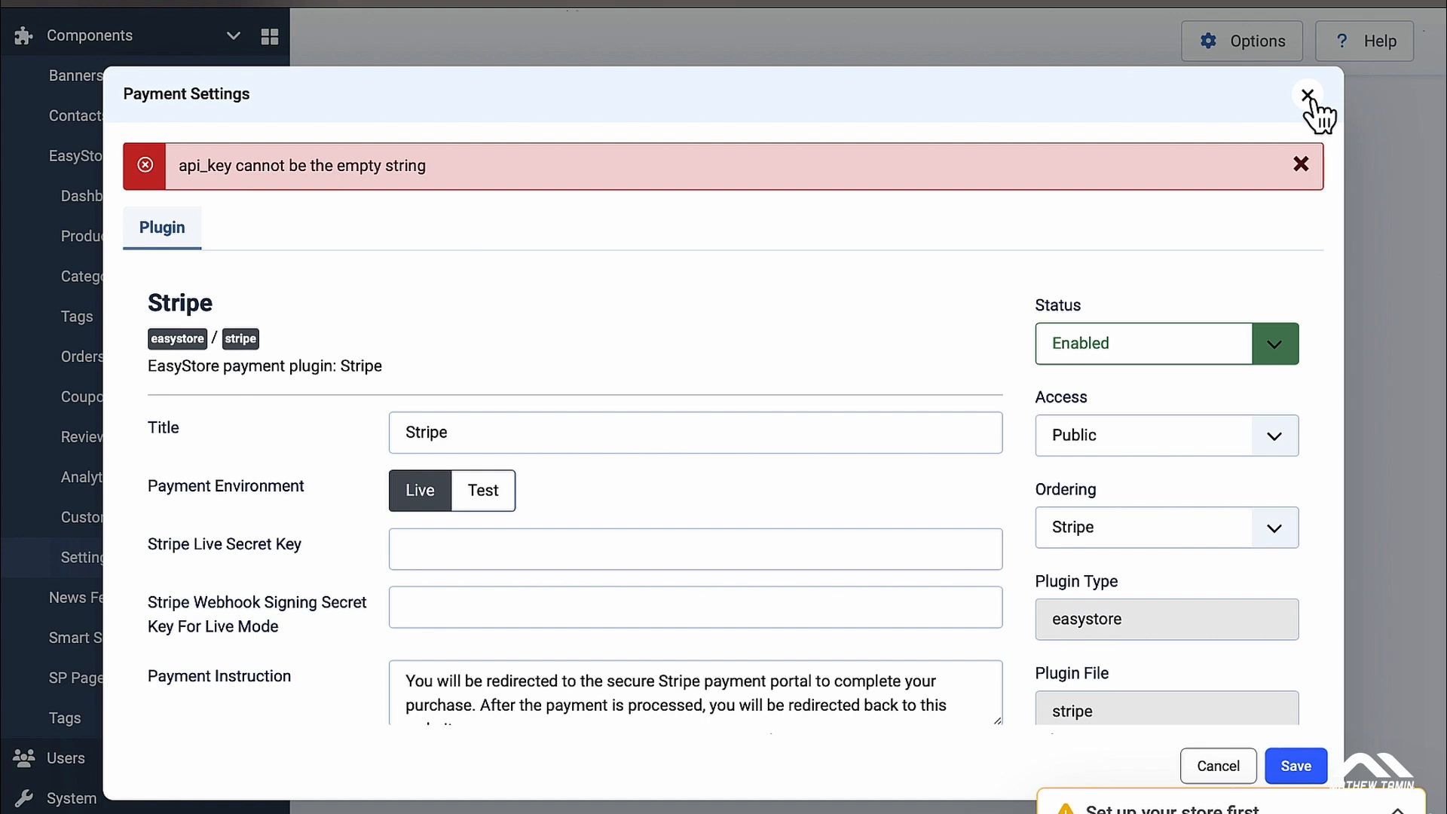
left_click(1308, 96)
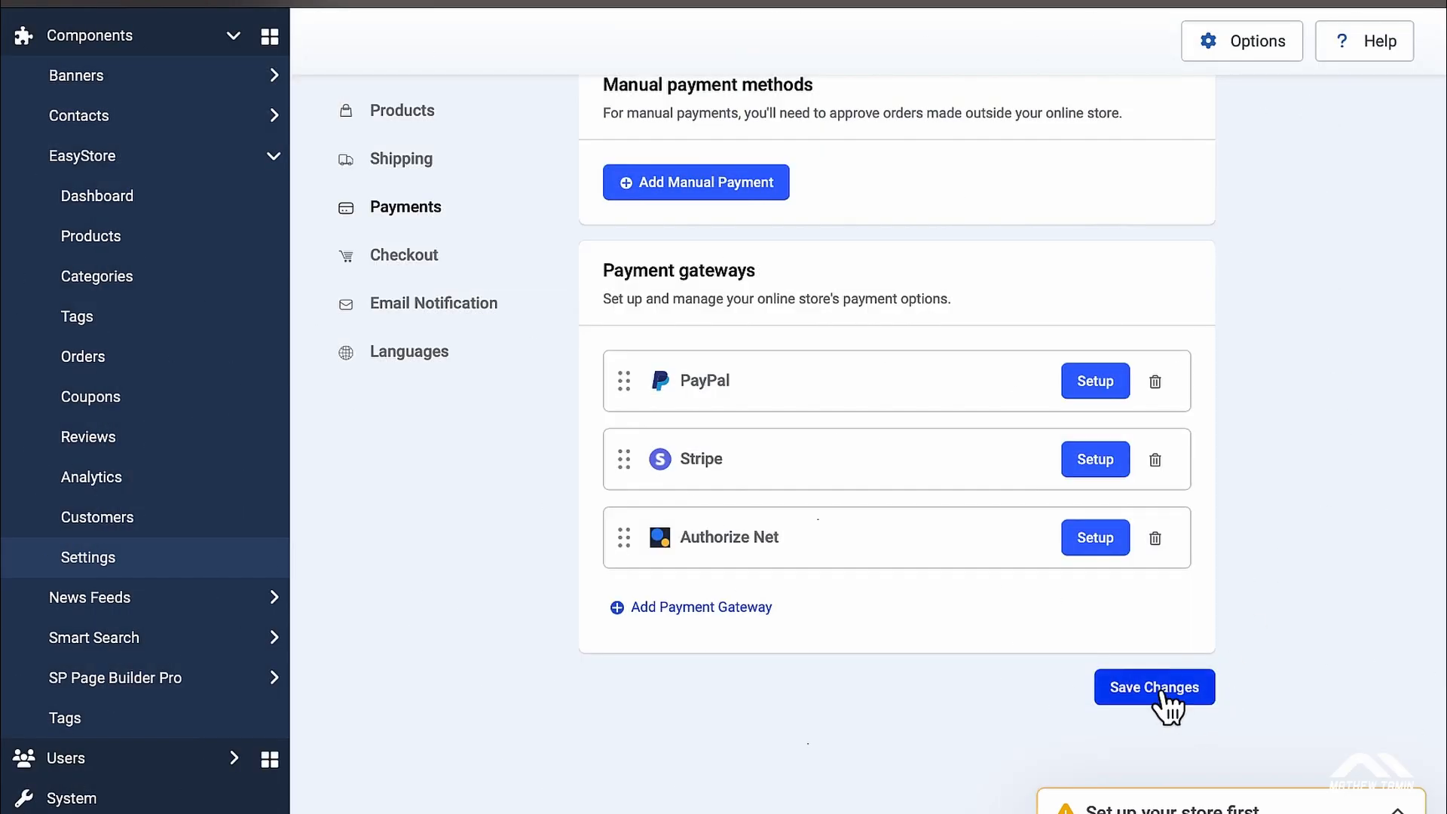
Step: Save the payment settings with PayPal, Stripe and Authorize Net listed
left_click(1190, 691)
scroll(969, 418, "up", 1)
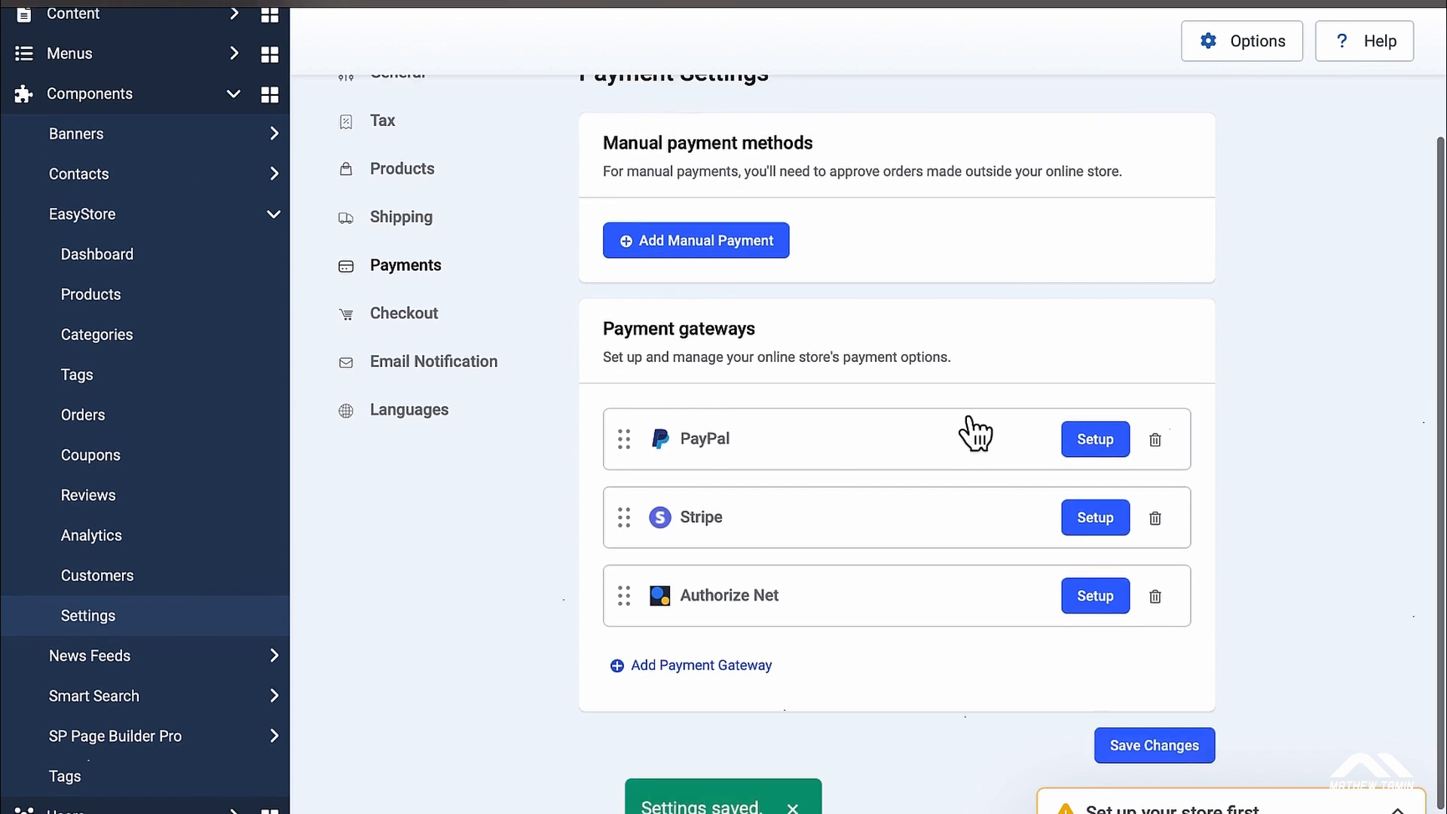
scroll(975, 434, "up", 1)
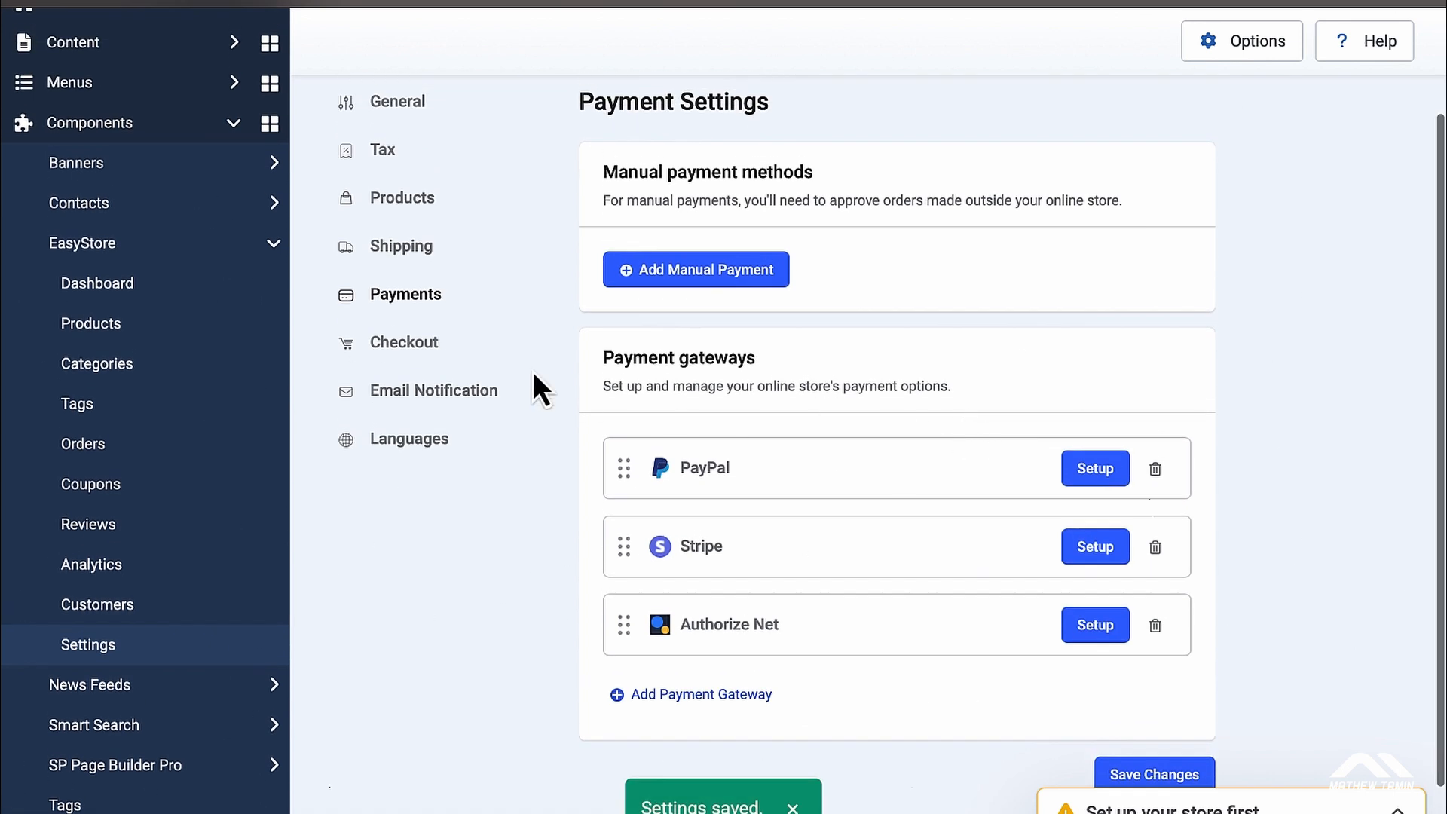
Step: Open the Checkout settings and switch on Allow guest checkout
left_click(404, 355)
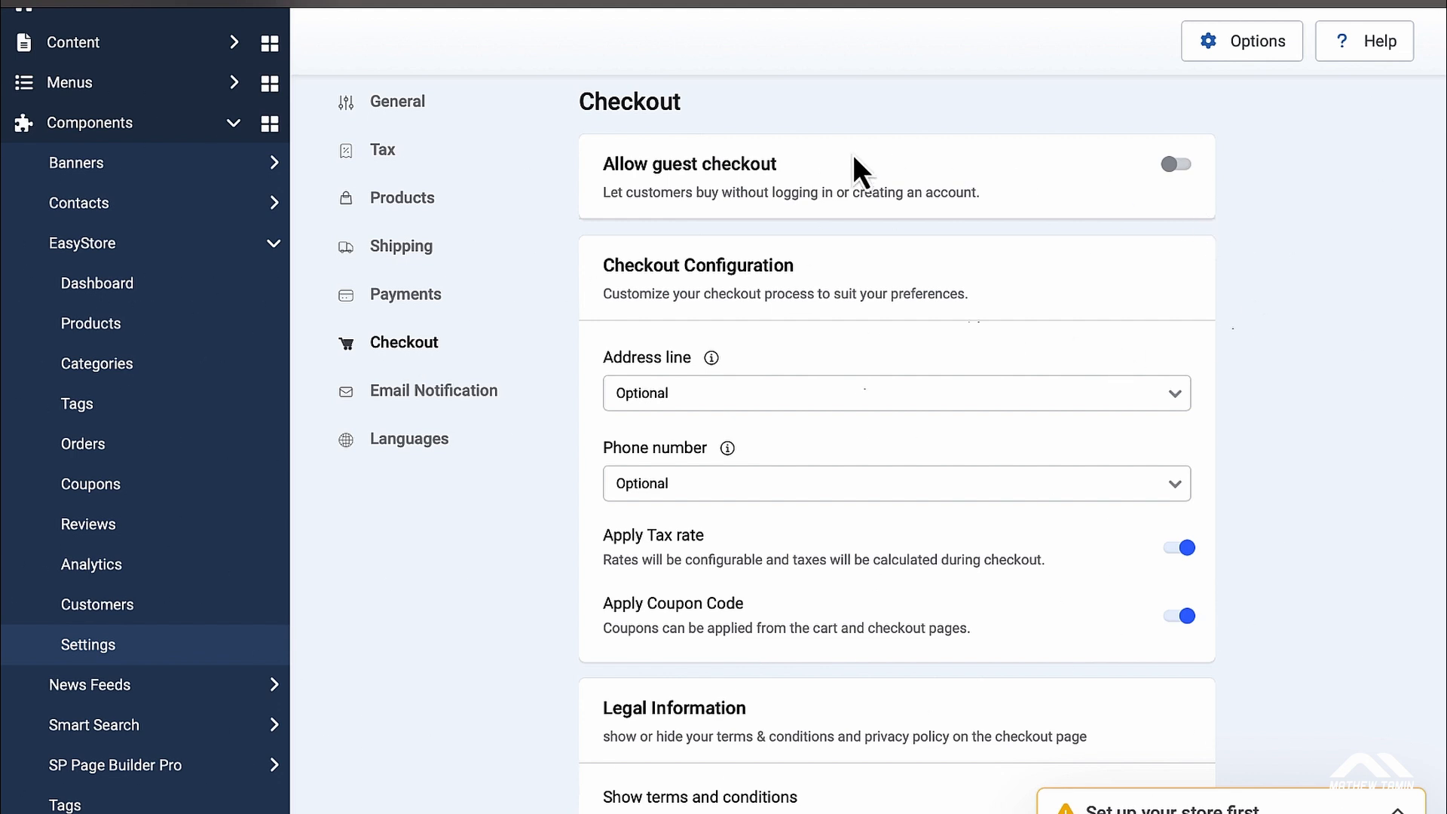
left_click(1181, 167)
left_click(1398, 810)
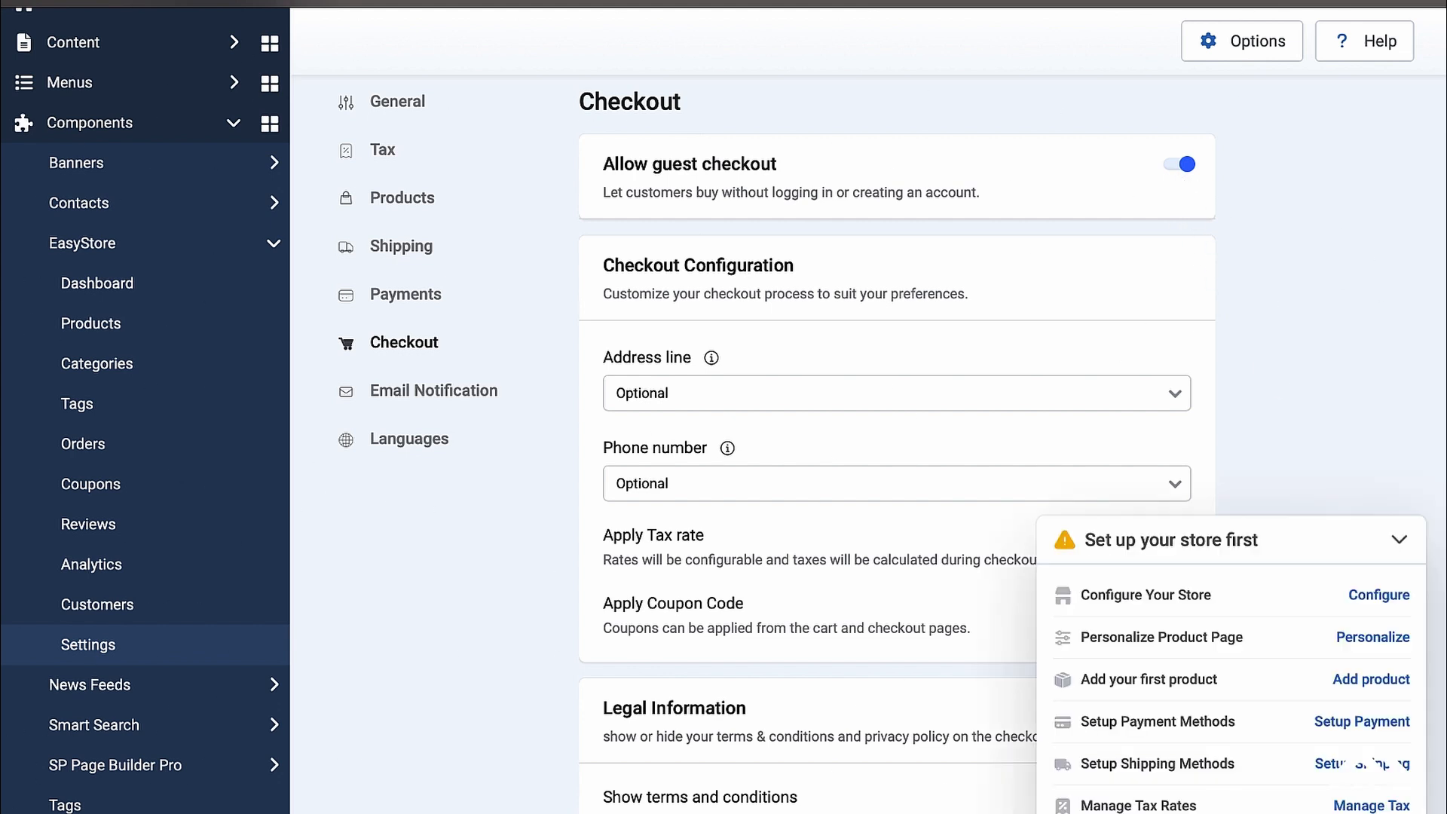
left_click(1403, 540)
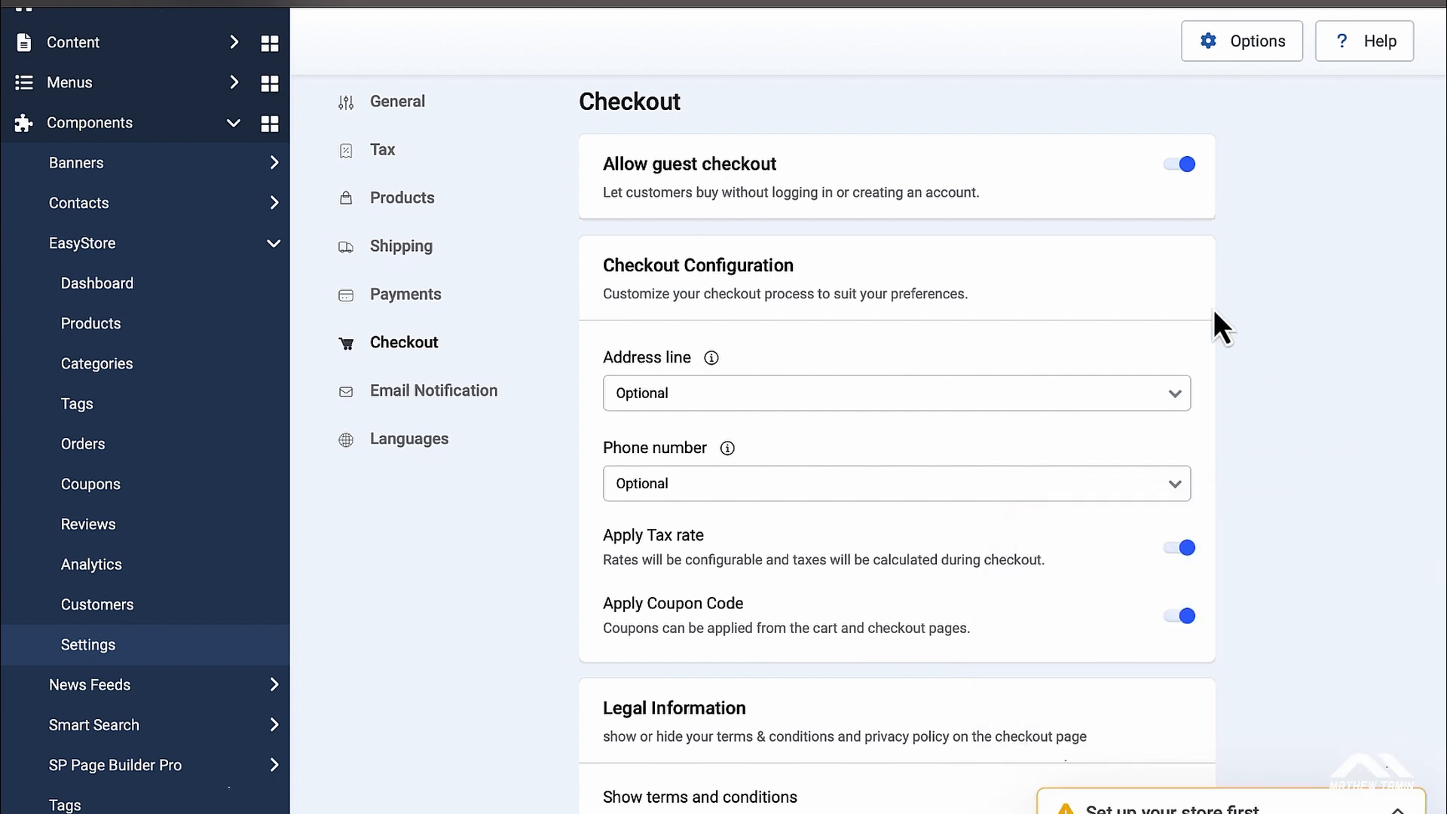
scroll(921, 265, "down", 1)
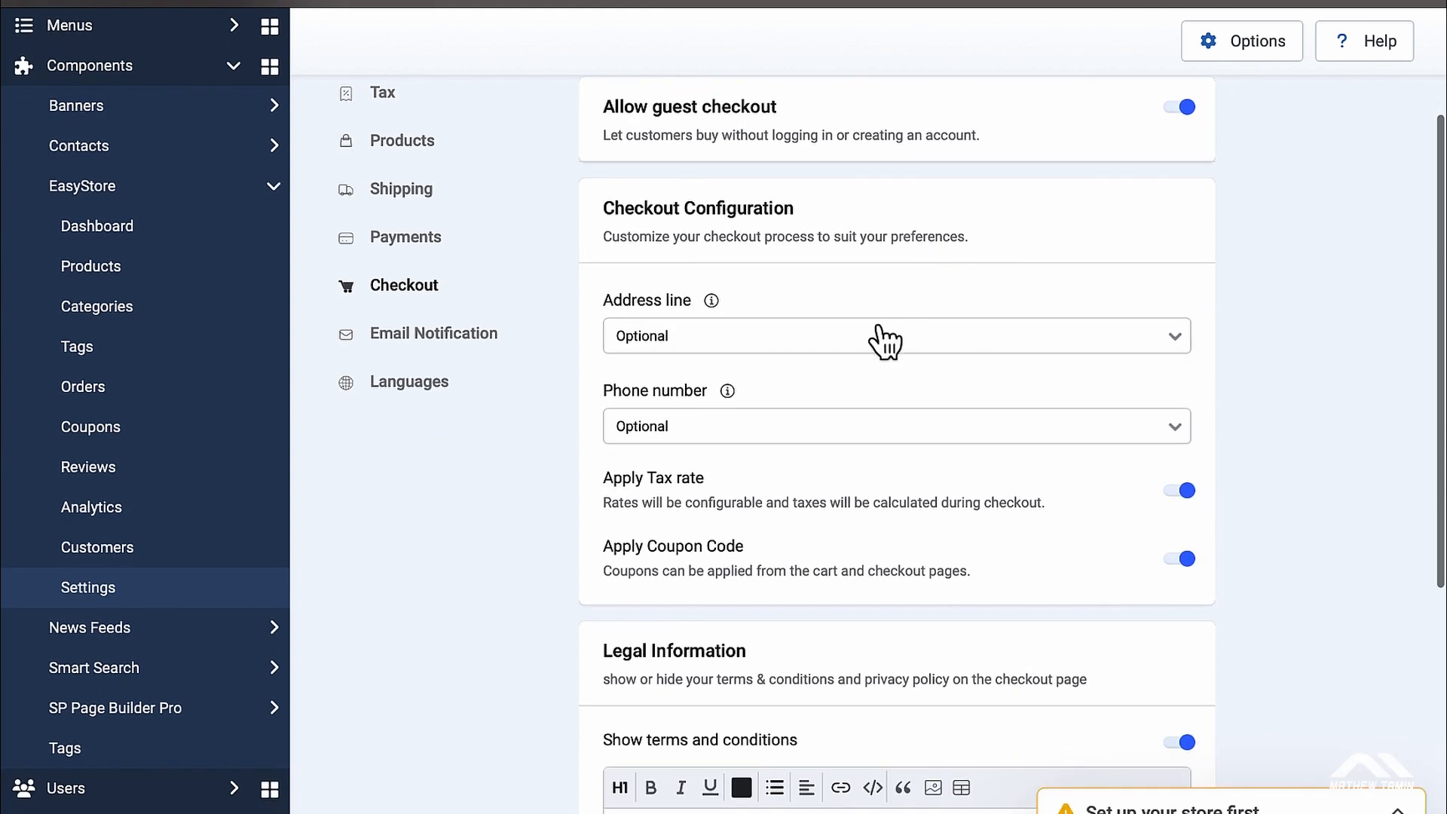
Step: Keep the address line and phone number optional, then scroll down to Legal Information
left_click(1174, 339)
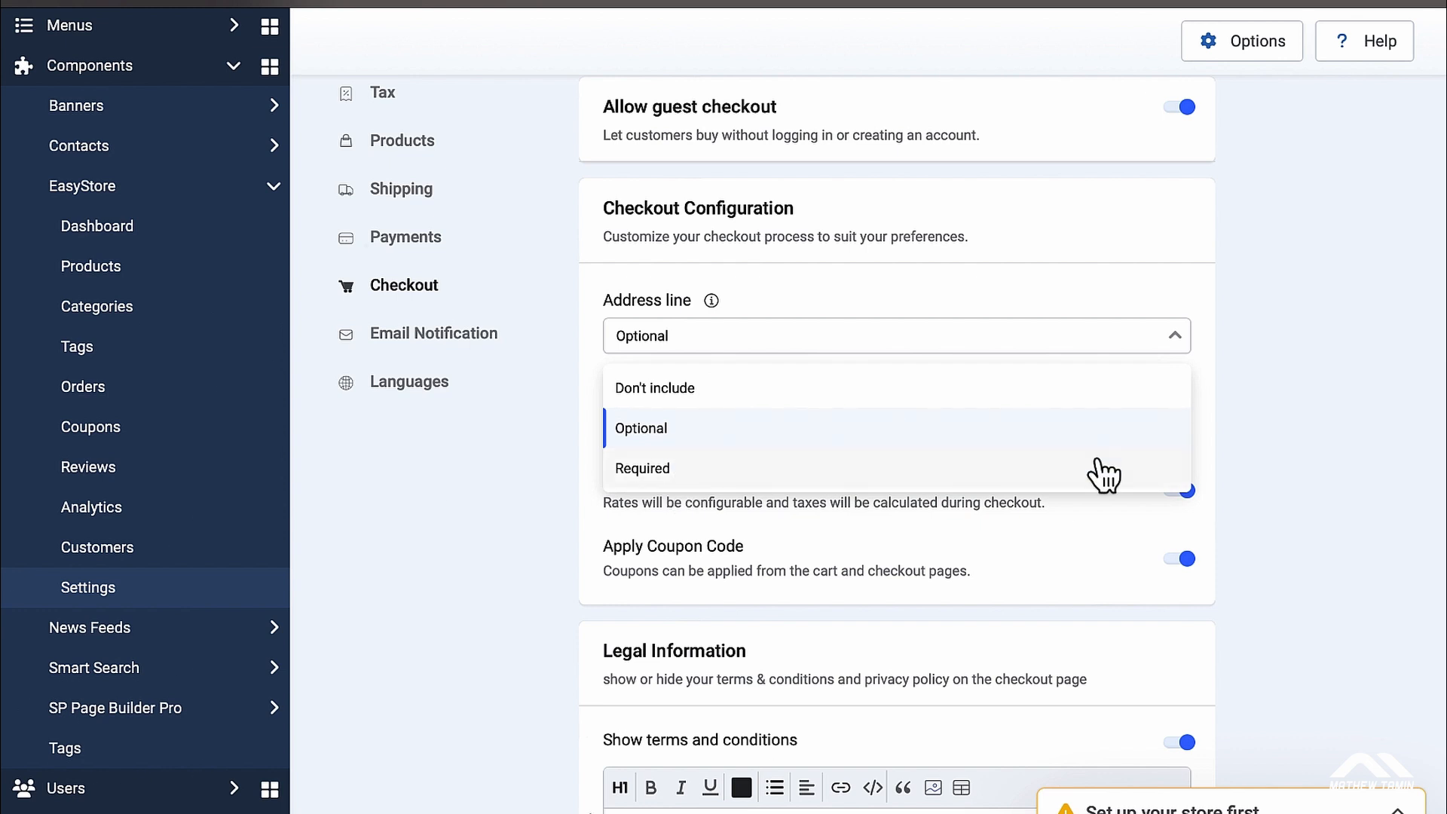
left_click(1278, 436)
scroll(1278, 437, "down", 1)
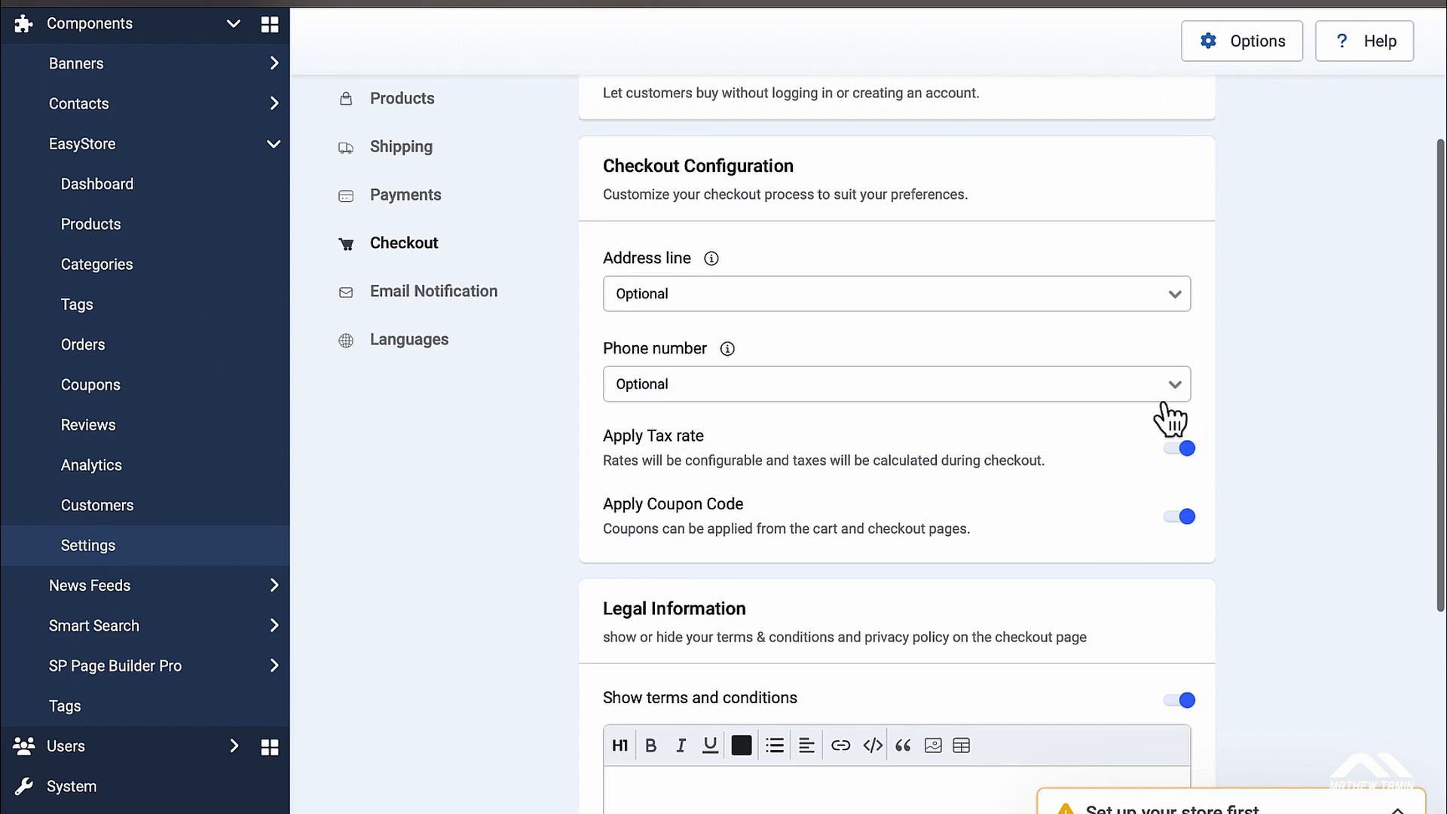
left_click(1178, 384)
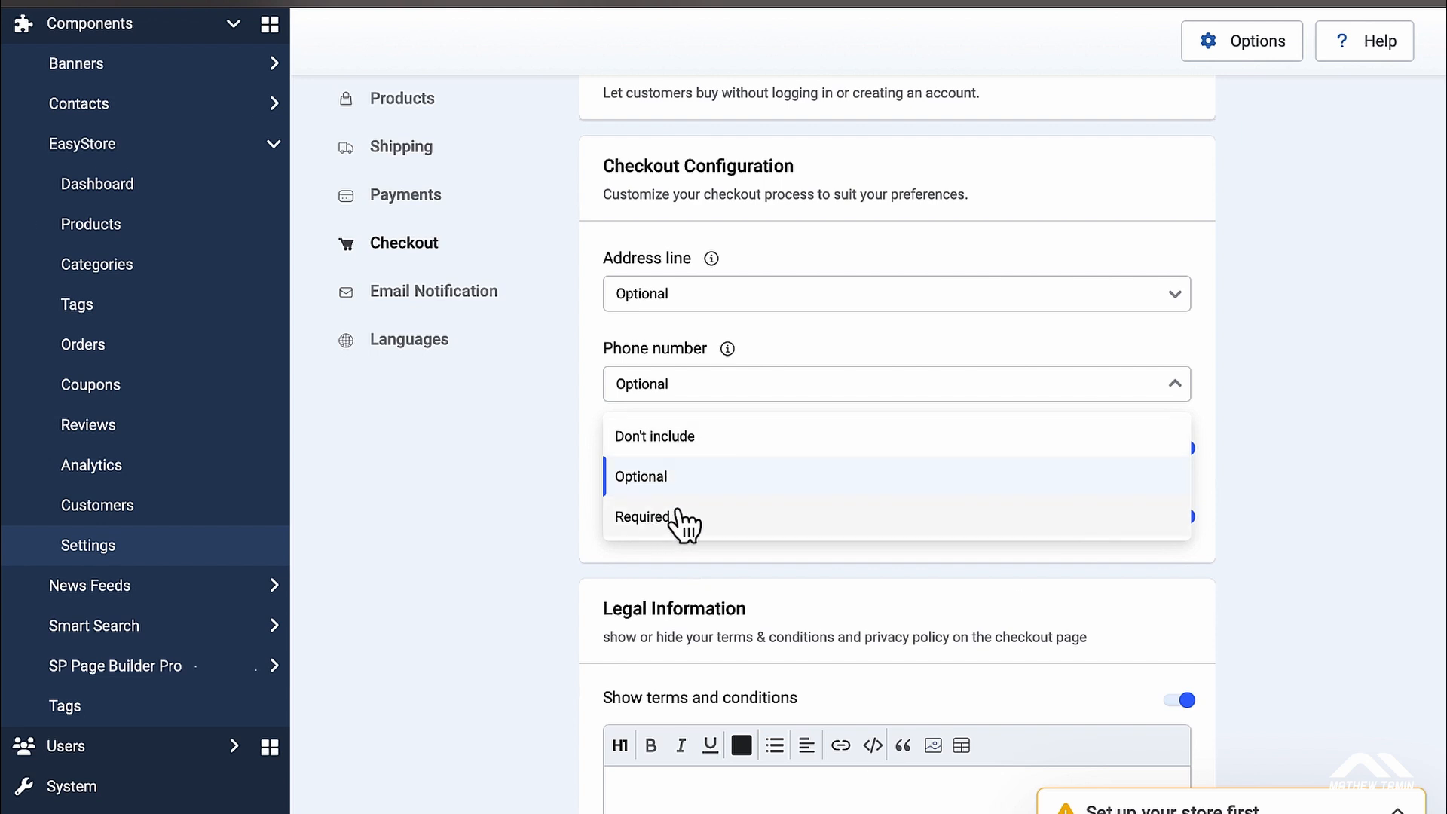
left_click(1178, 388)
scroll(1278, 410, "down", 1)
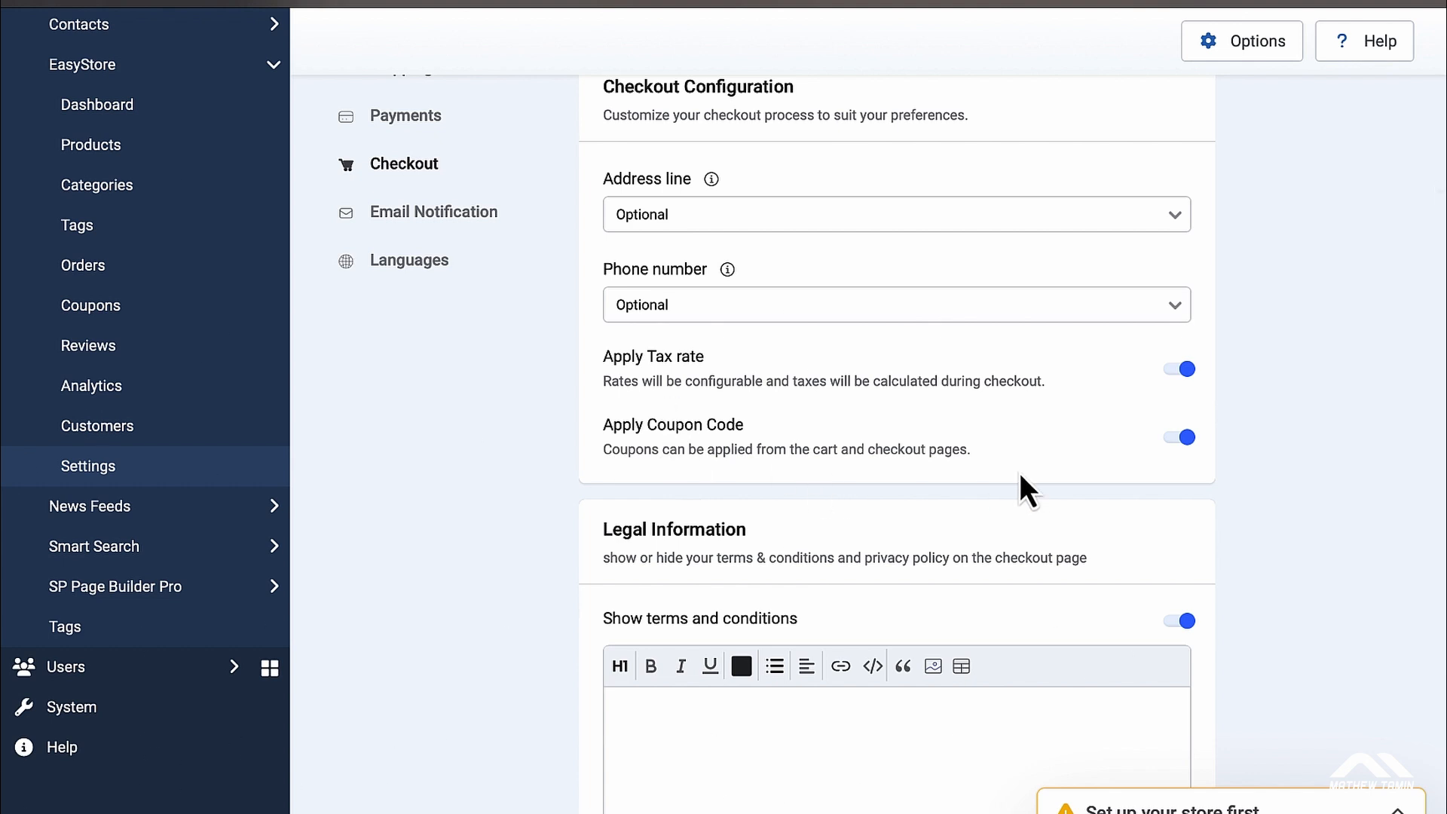
scroll(1315, 539, "down", 1)
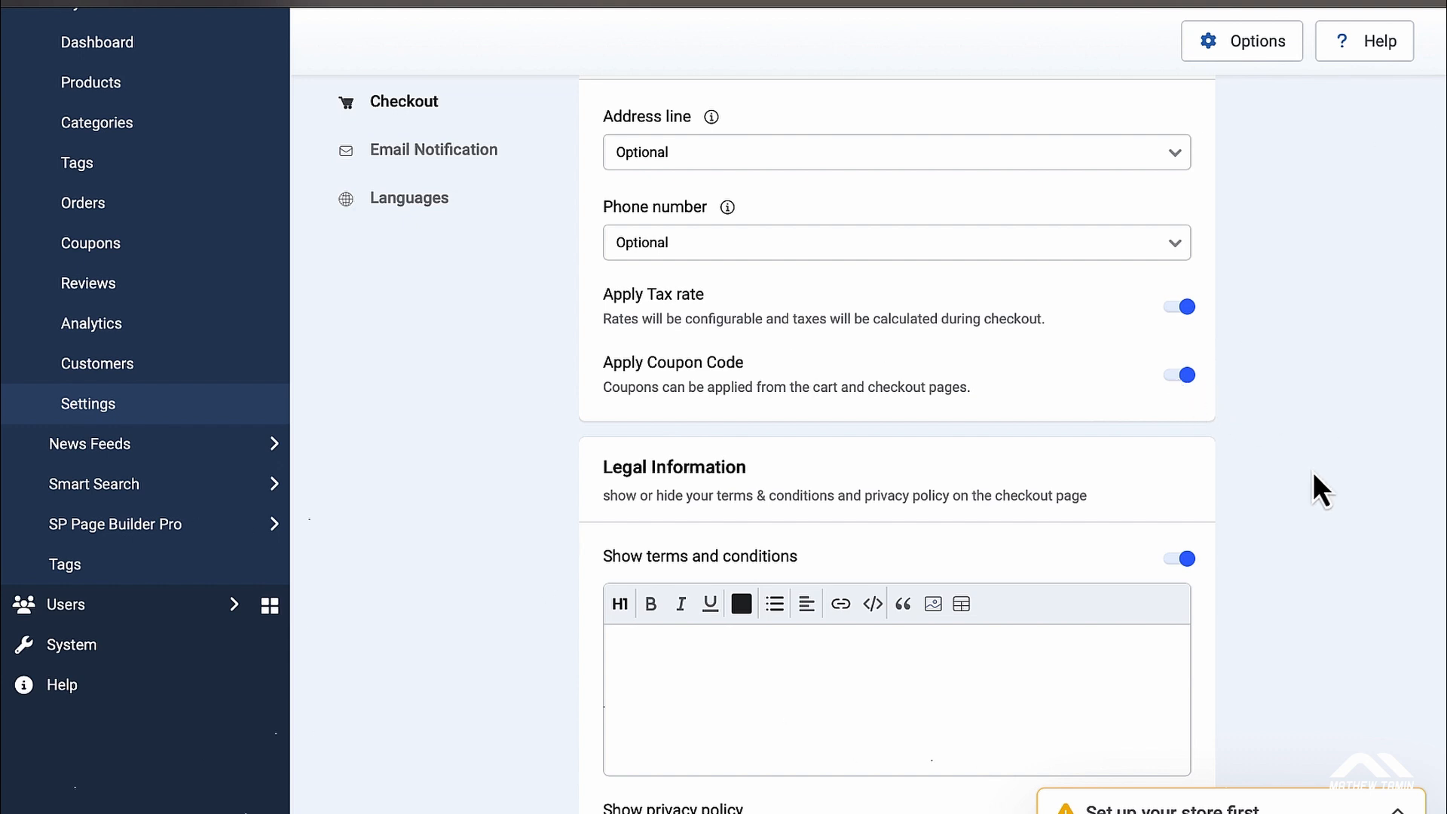
scroll(1313, 475, "down", 2)
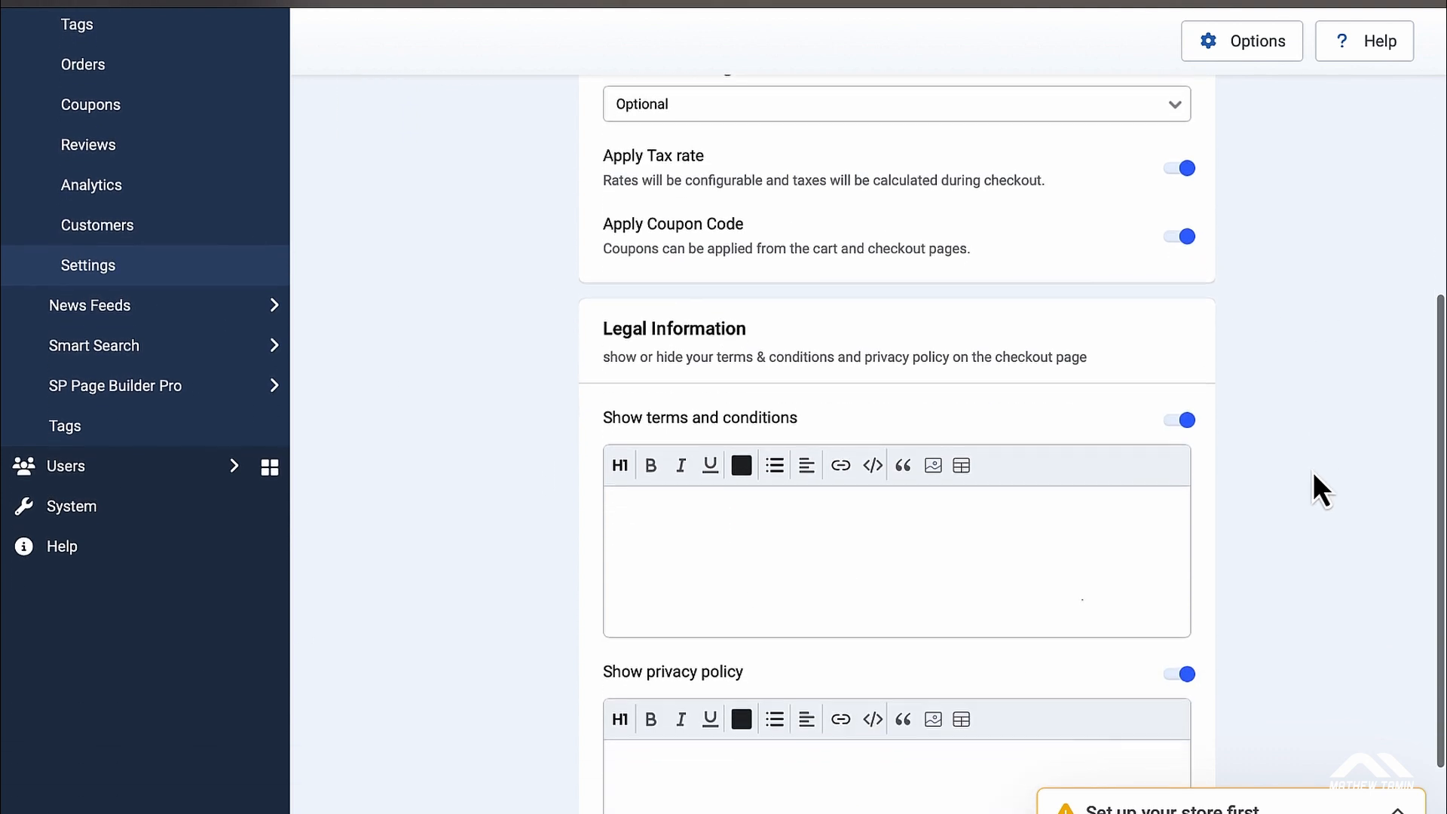
scroll(1314, 472, "down", 1)
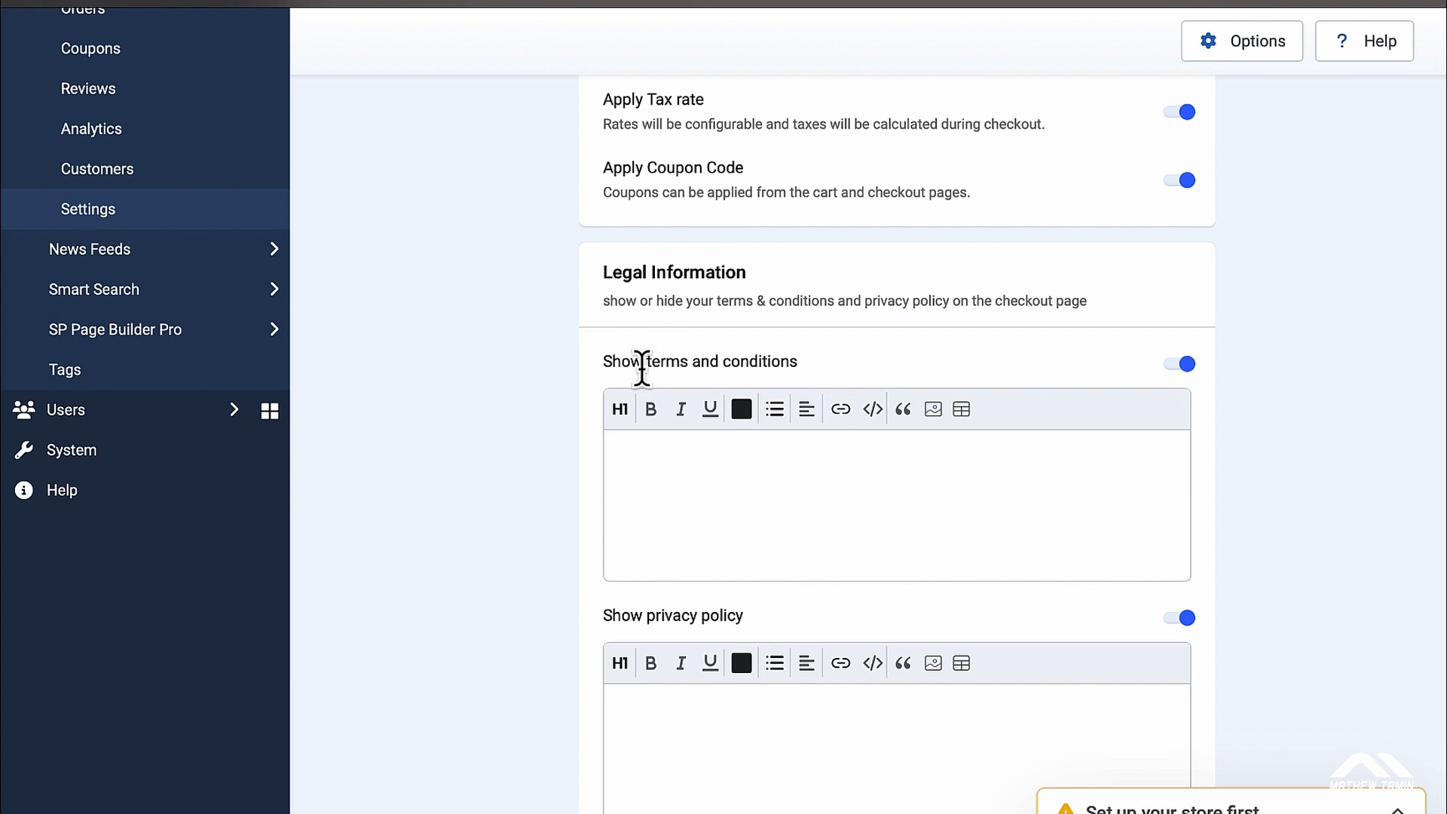
Step: Leave the terms and conditions and privacy policy texts empty and save the Checkout settings
left_click(796, 507)
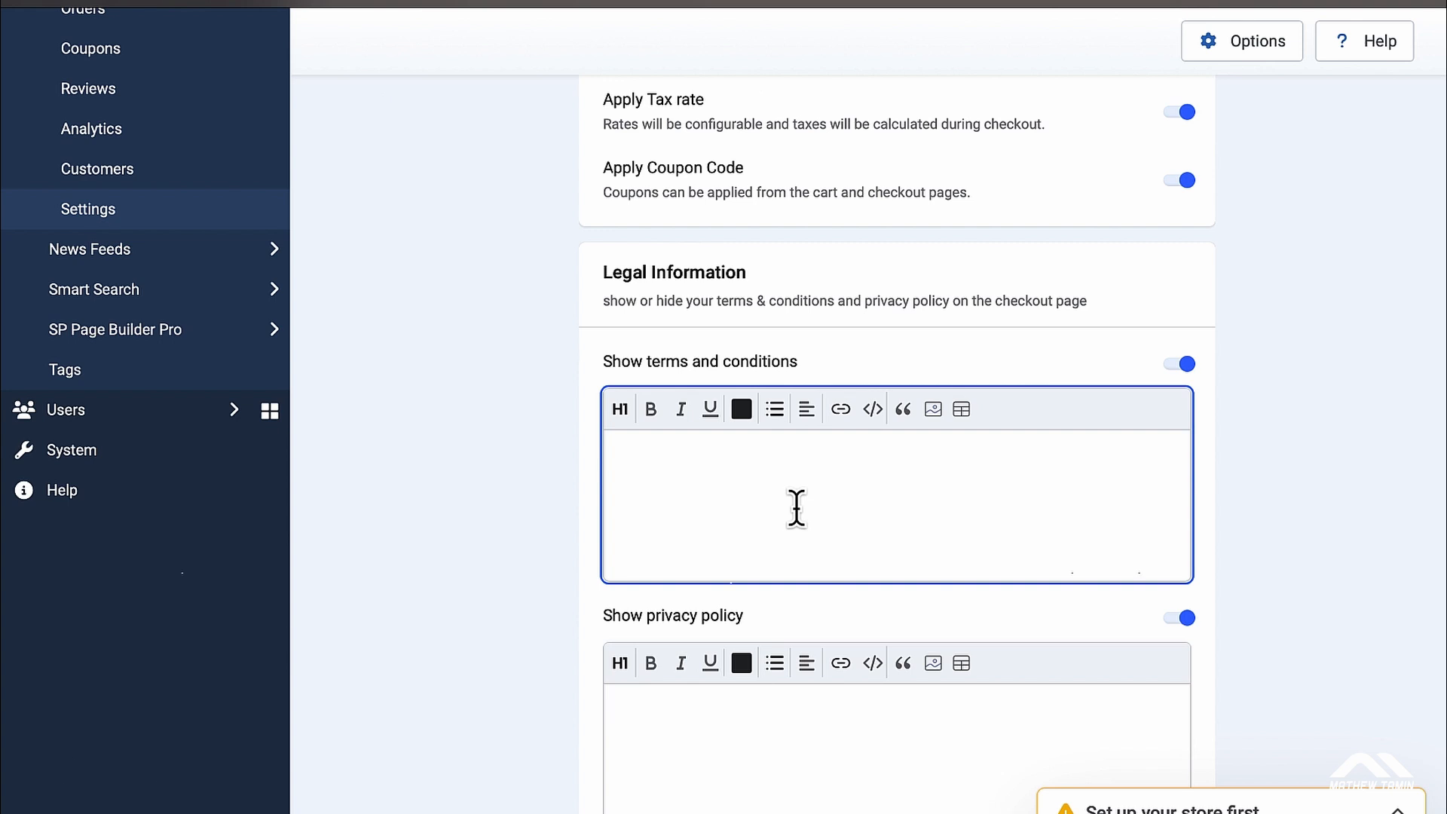
scroll(795, 508, "down", 2)
left_click(773, 643)
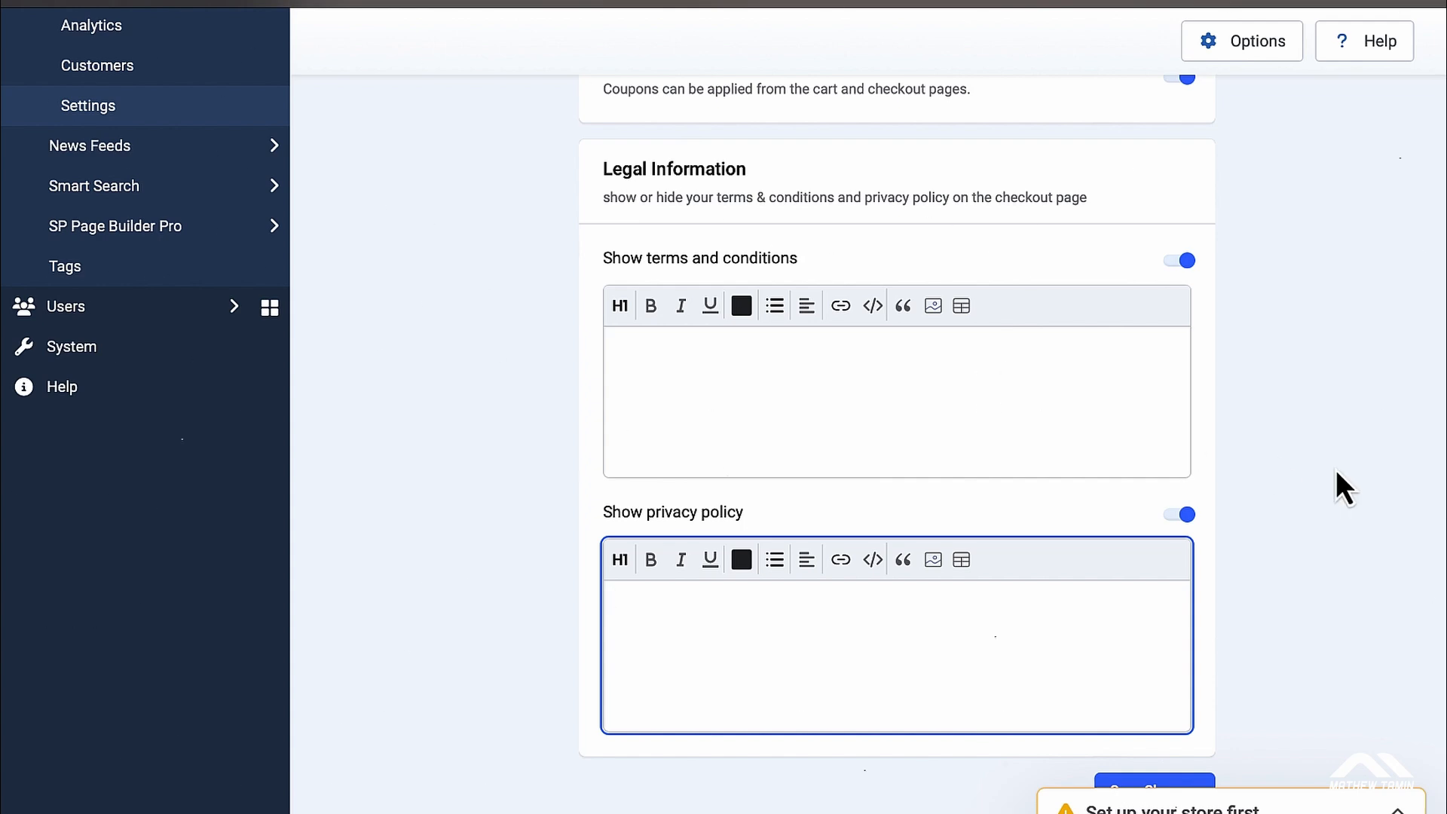
scroll(1336, 471, "up", 10)
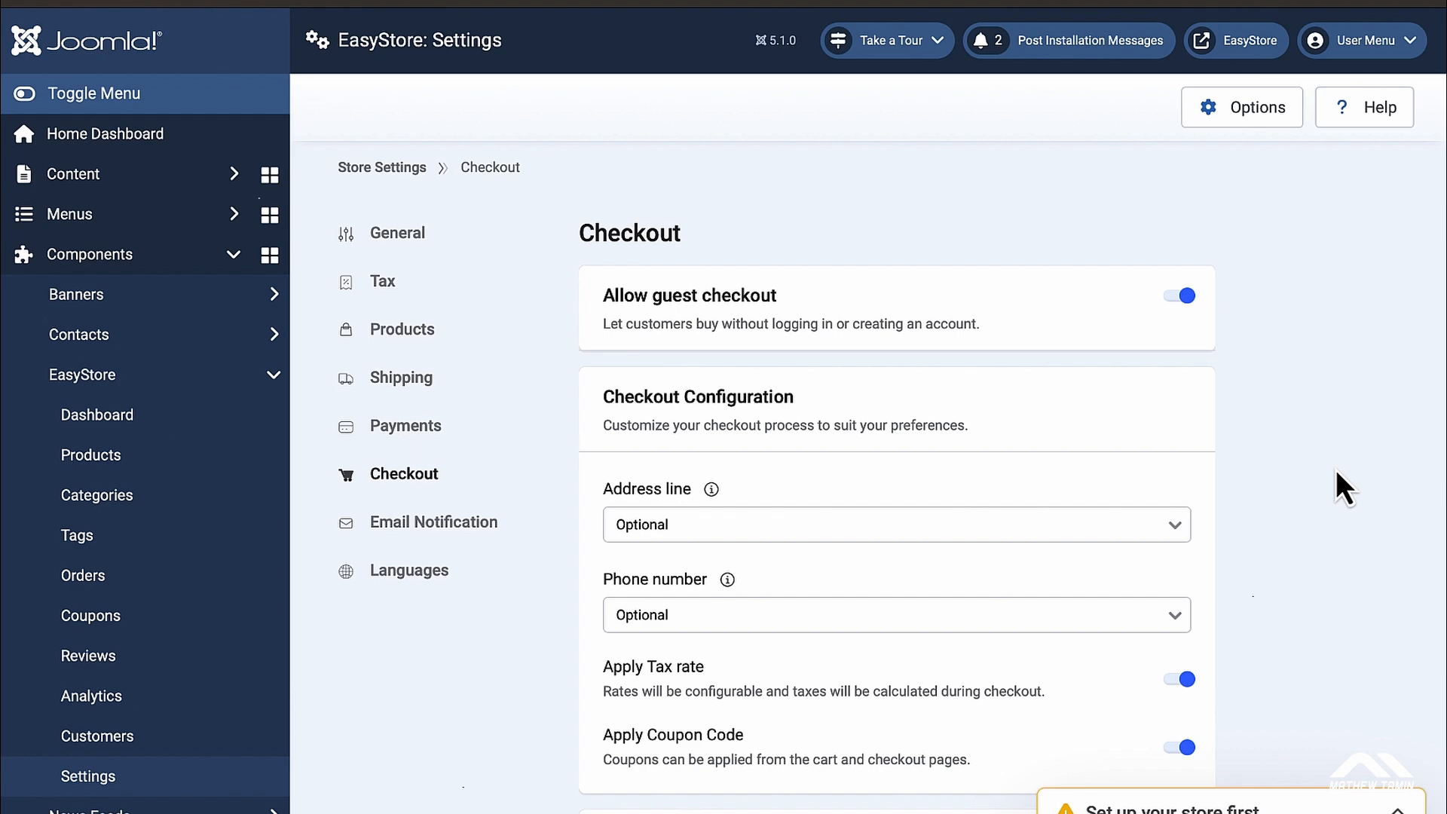
scroll(1336, 469, "down", 9)
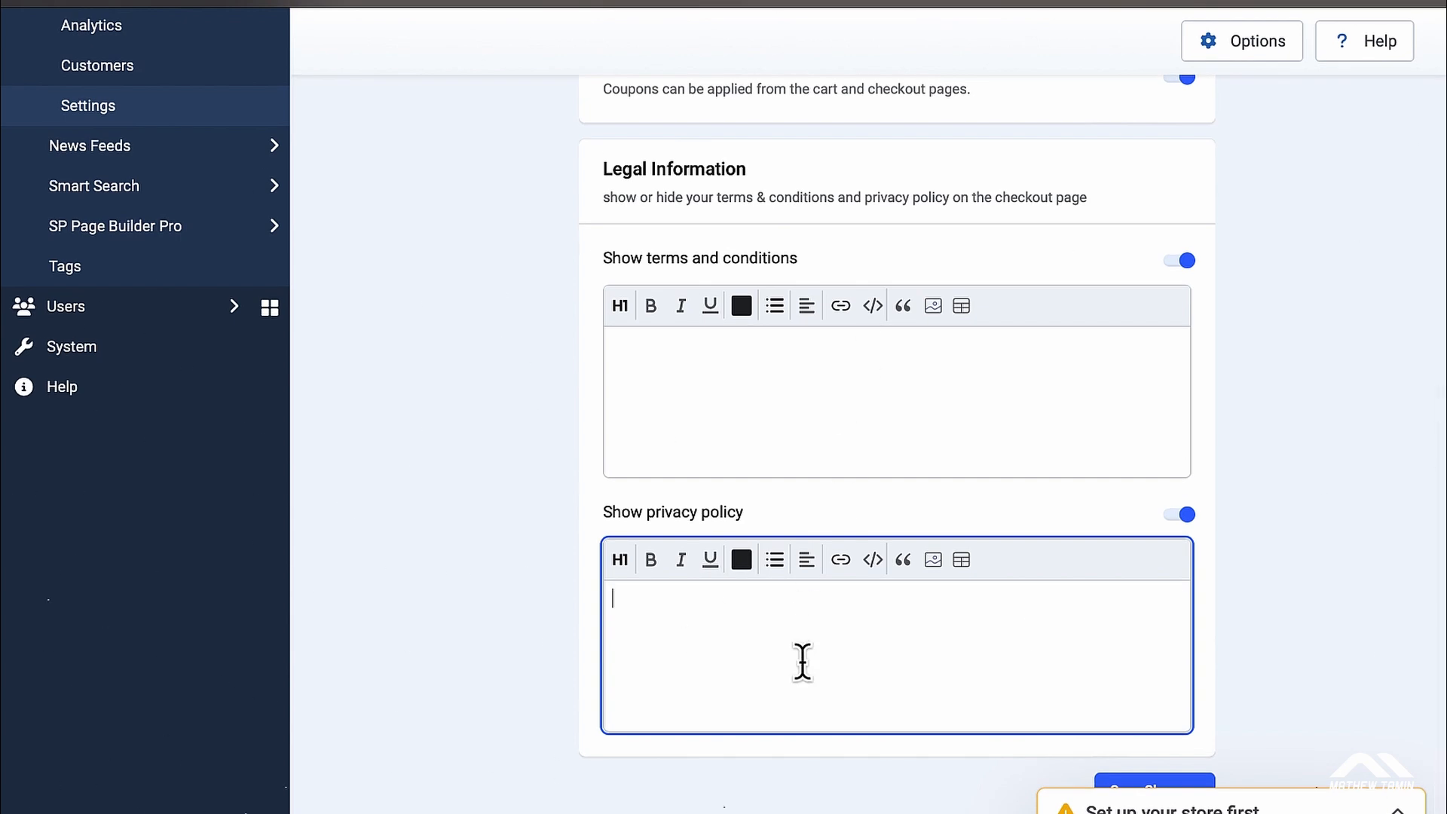
scroll(1381, 536, "up", 10)
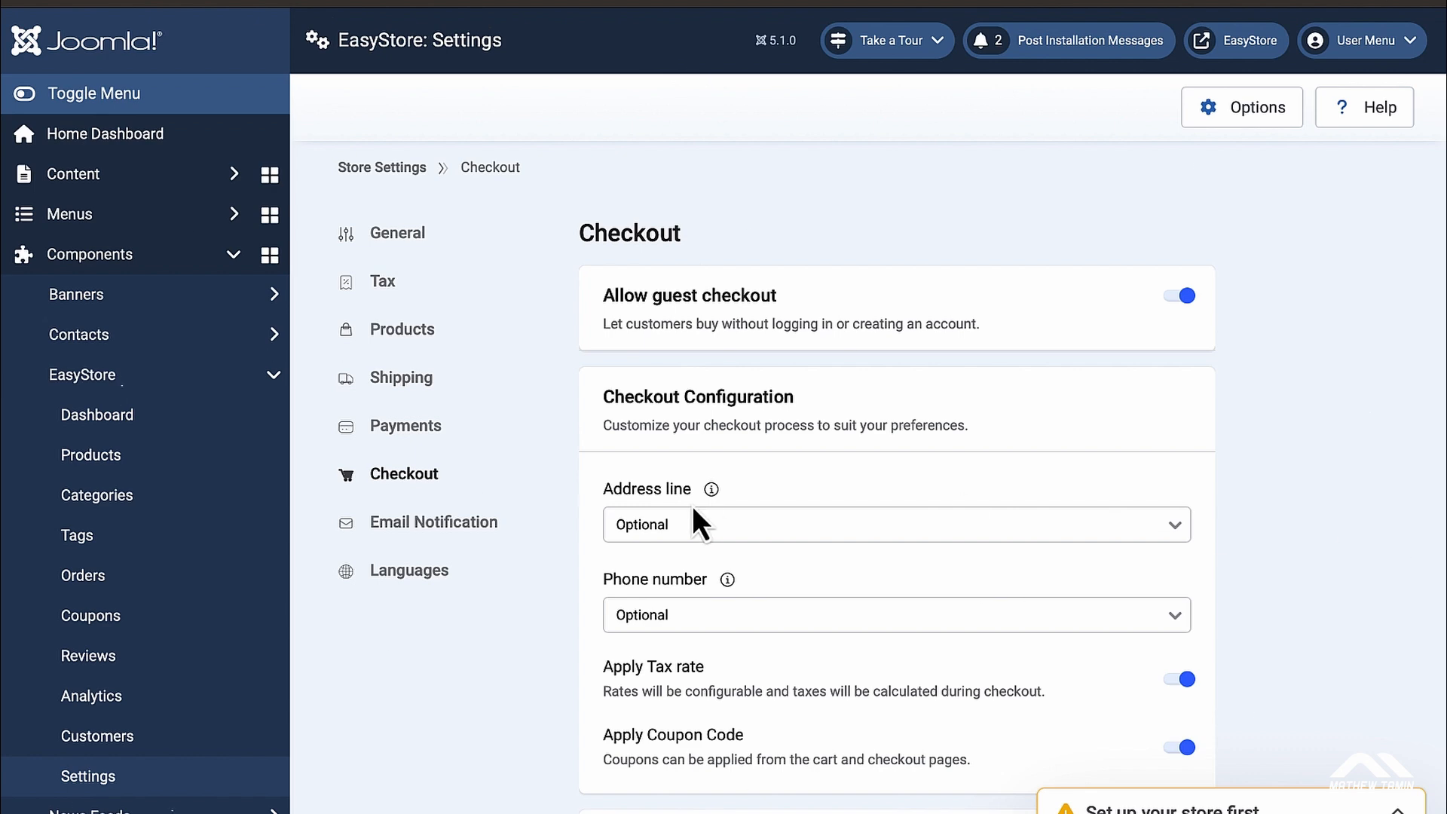
scroll(1380, 517, "down", 9)
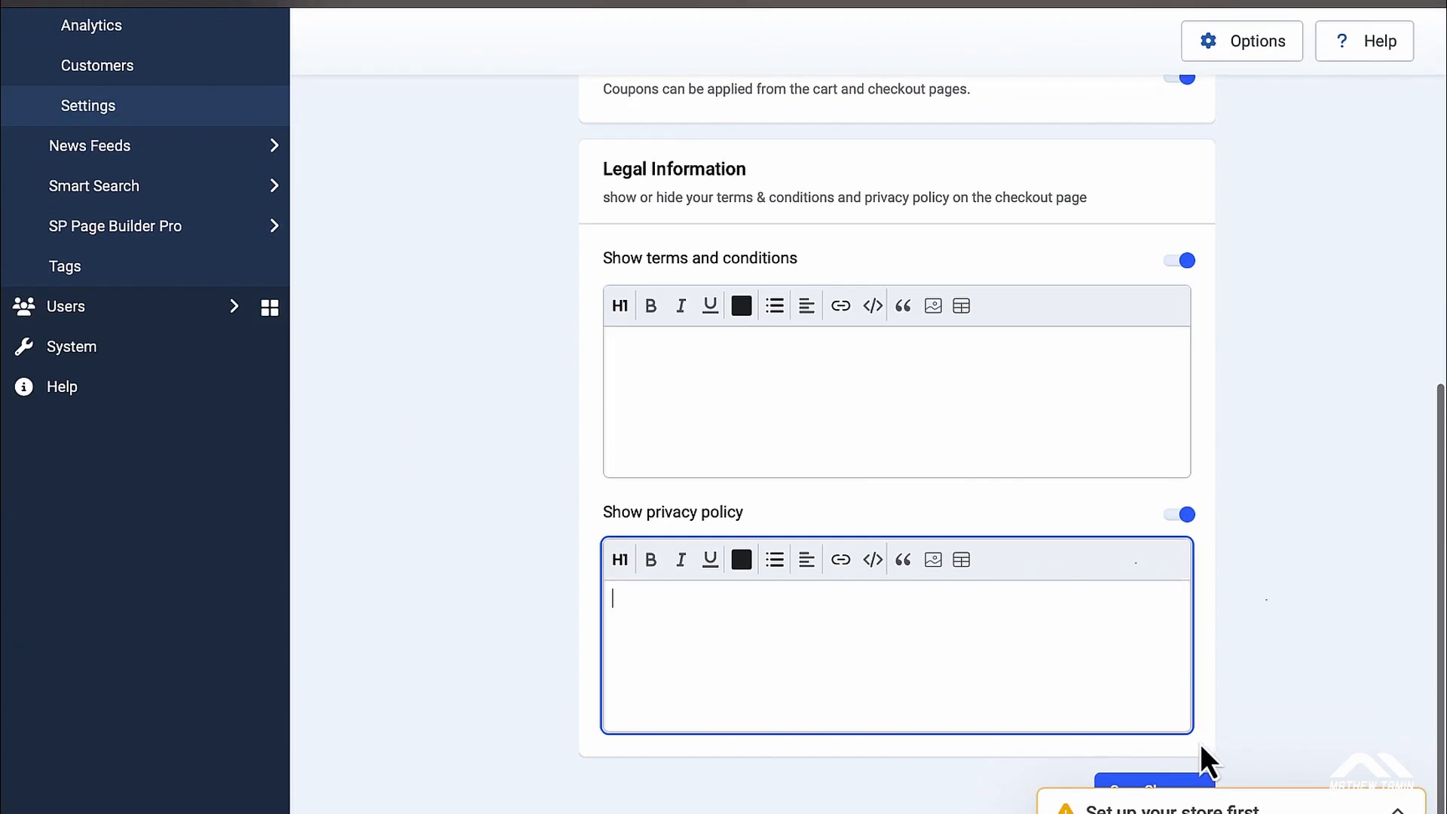
left_click(1169, 782)
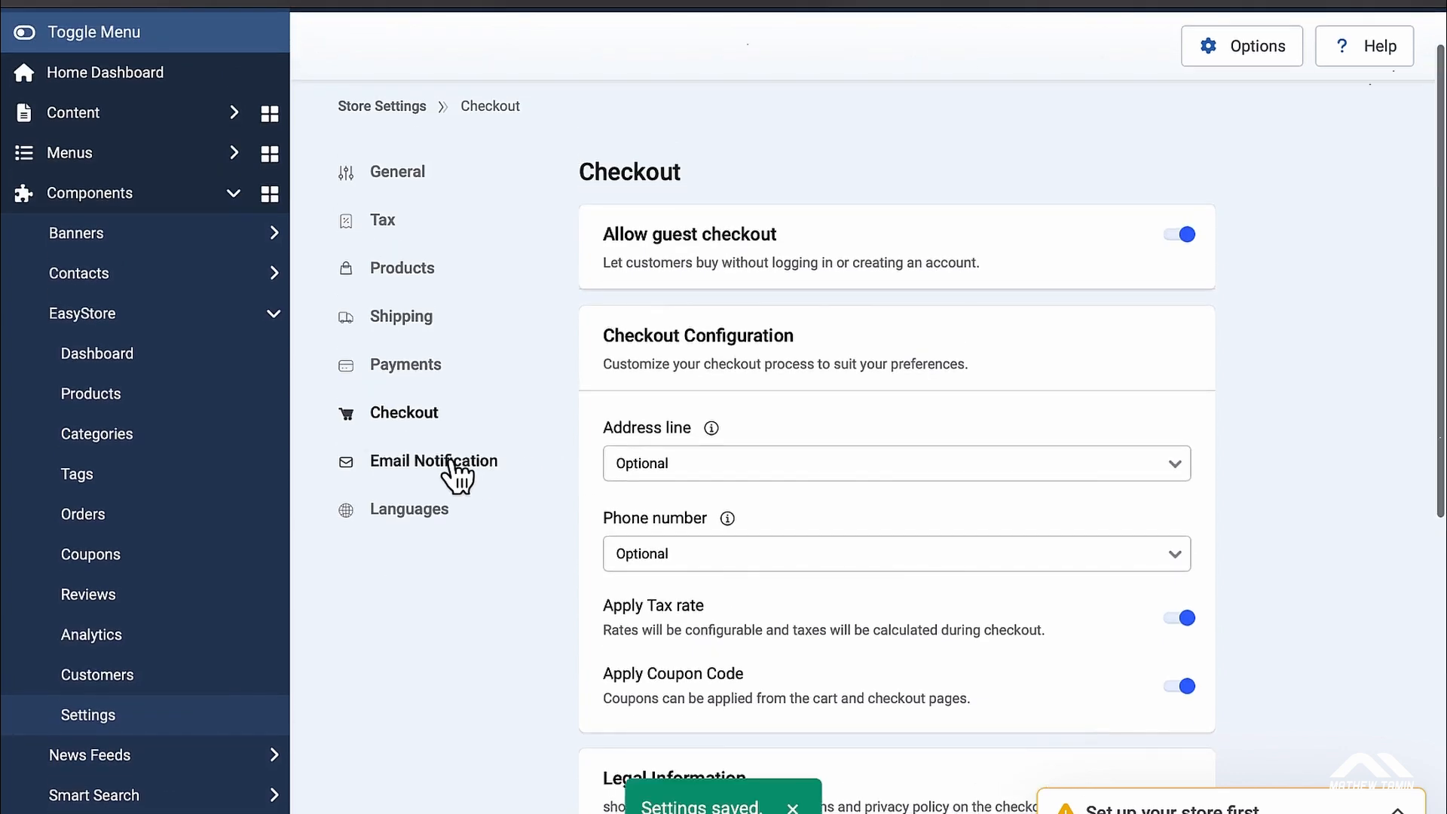
left_click(455, 469)
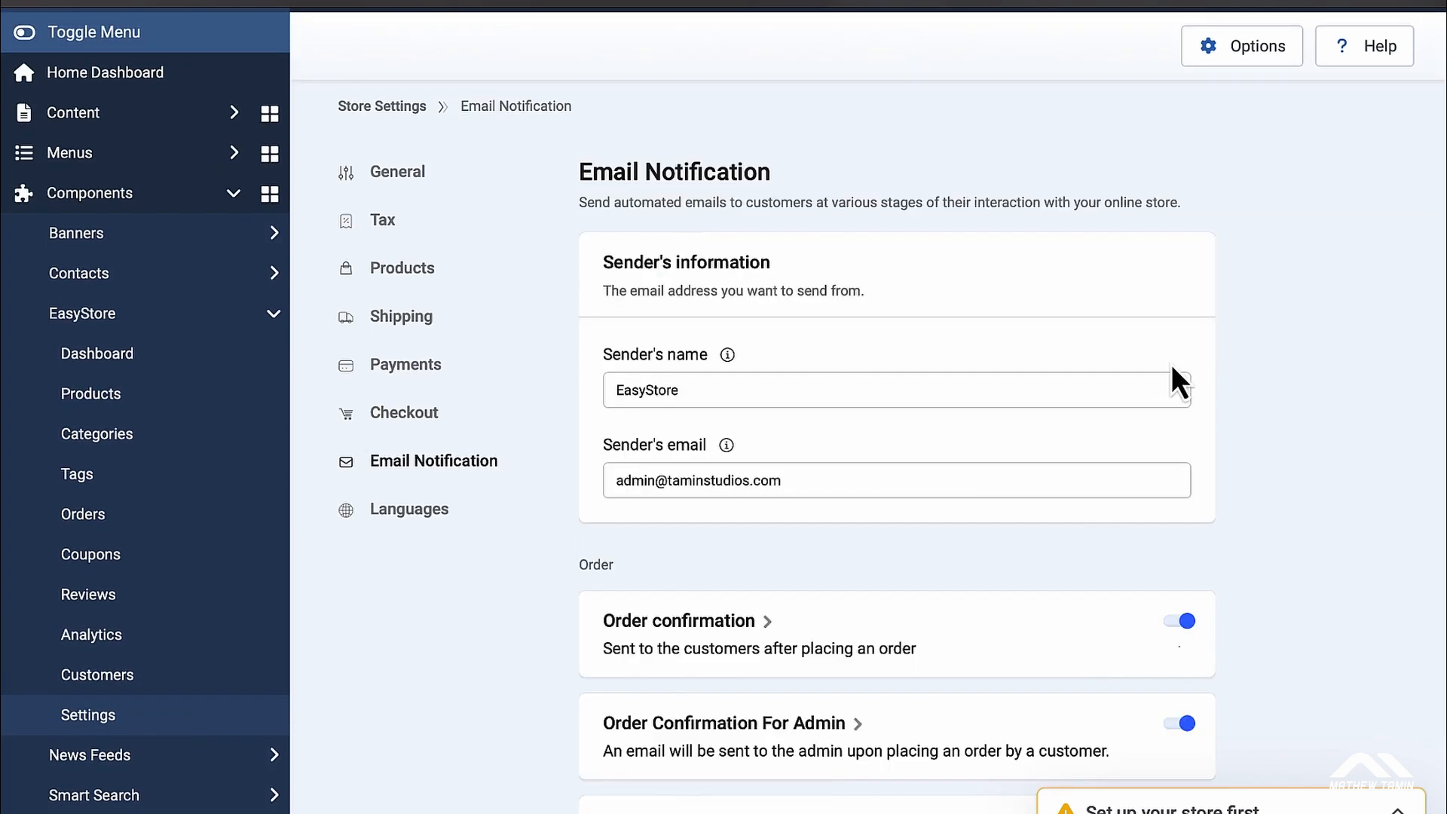
scroll(1299, 392, "down", 1)
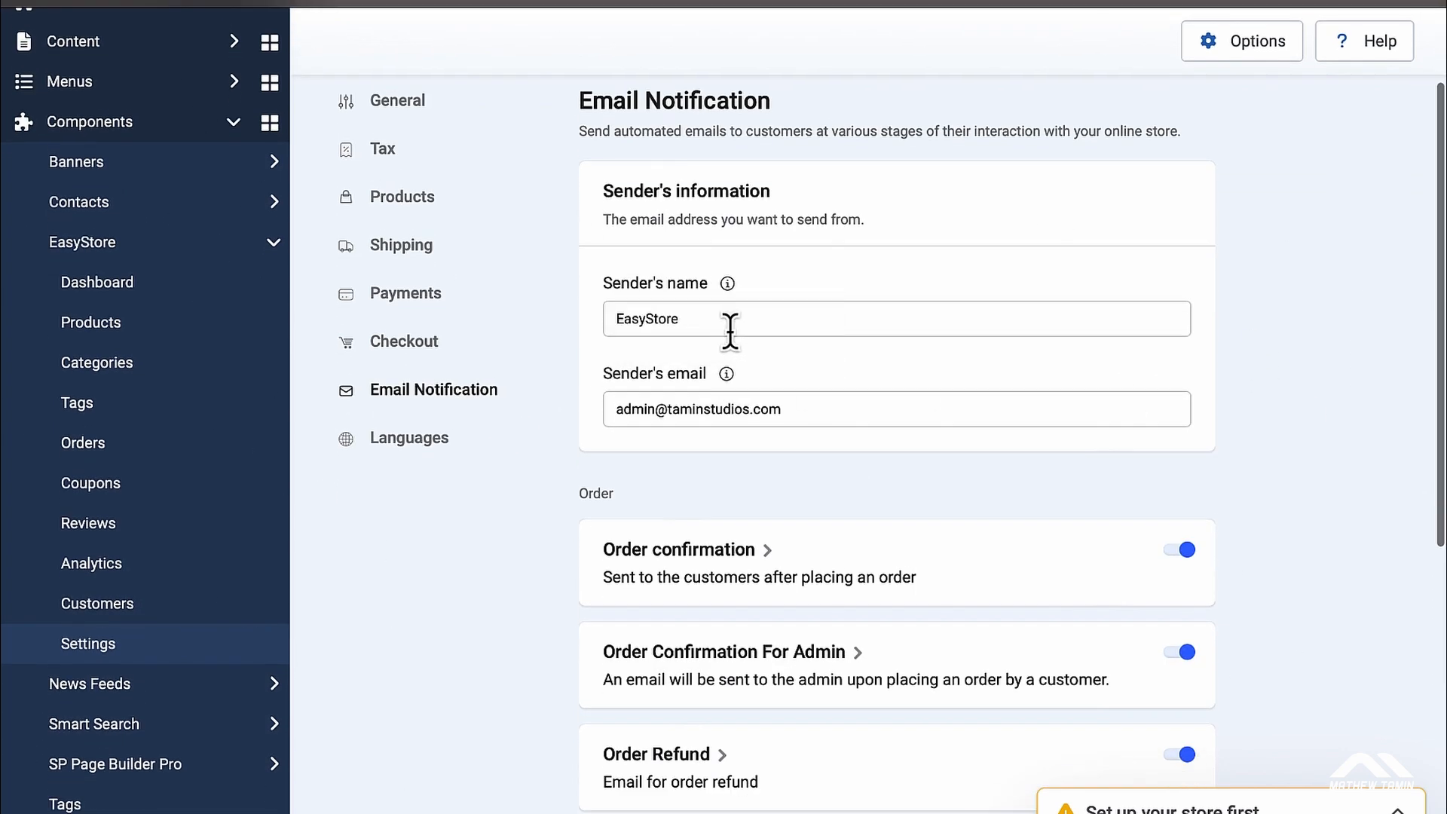
left_click(808, 325)
scroll(1295, 377, "down", 2)
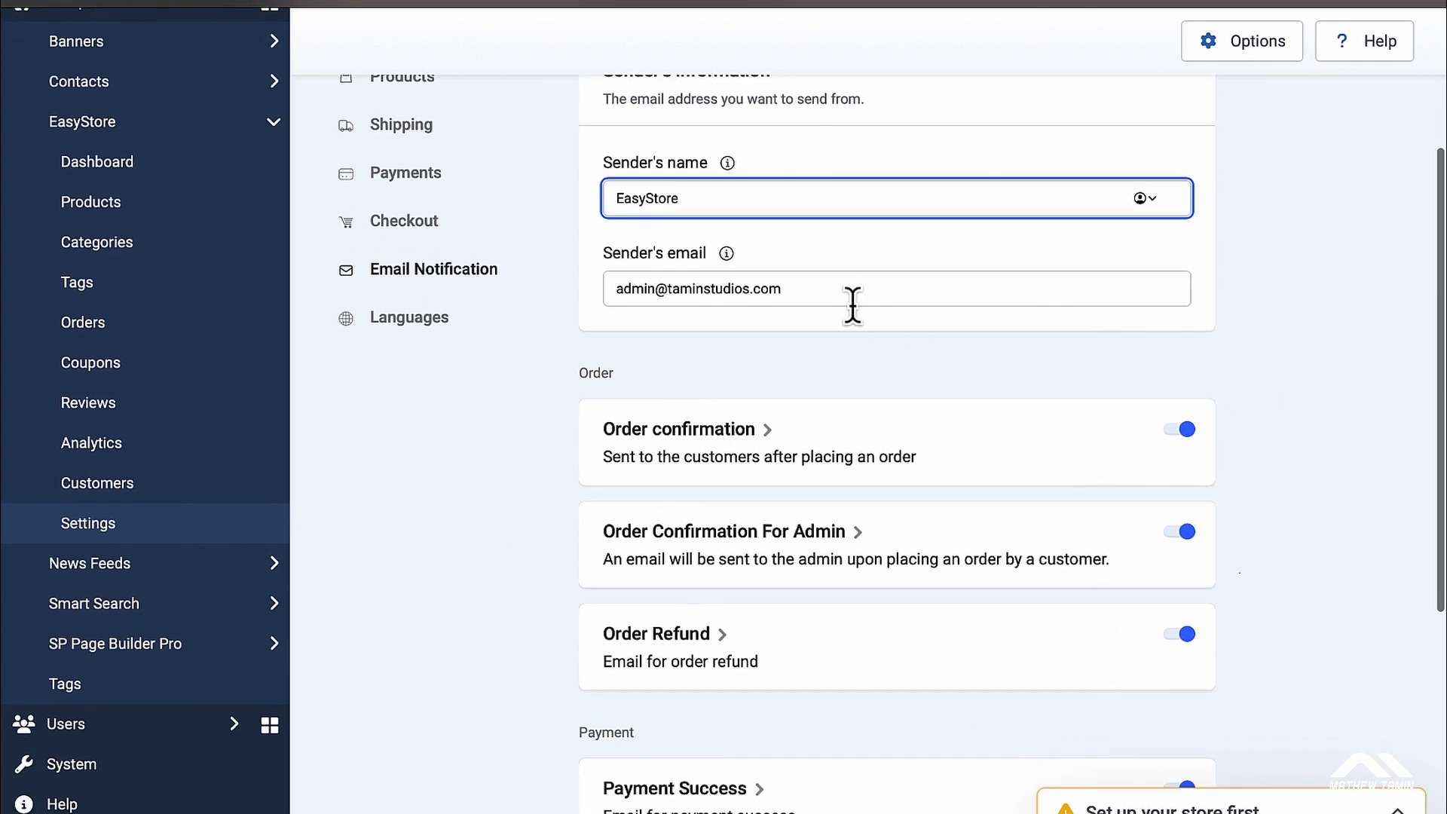
scroll(1234, 389, "down", 2)
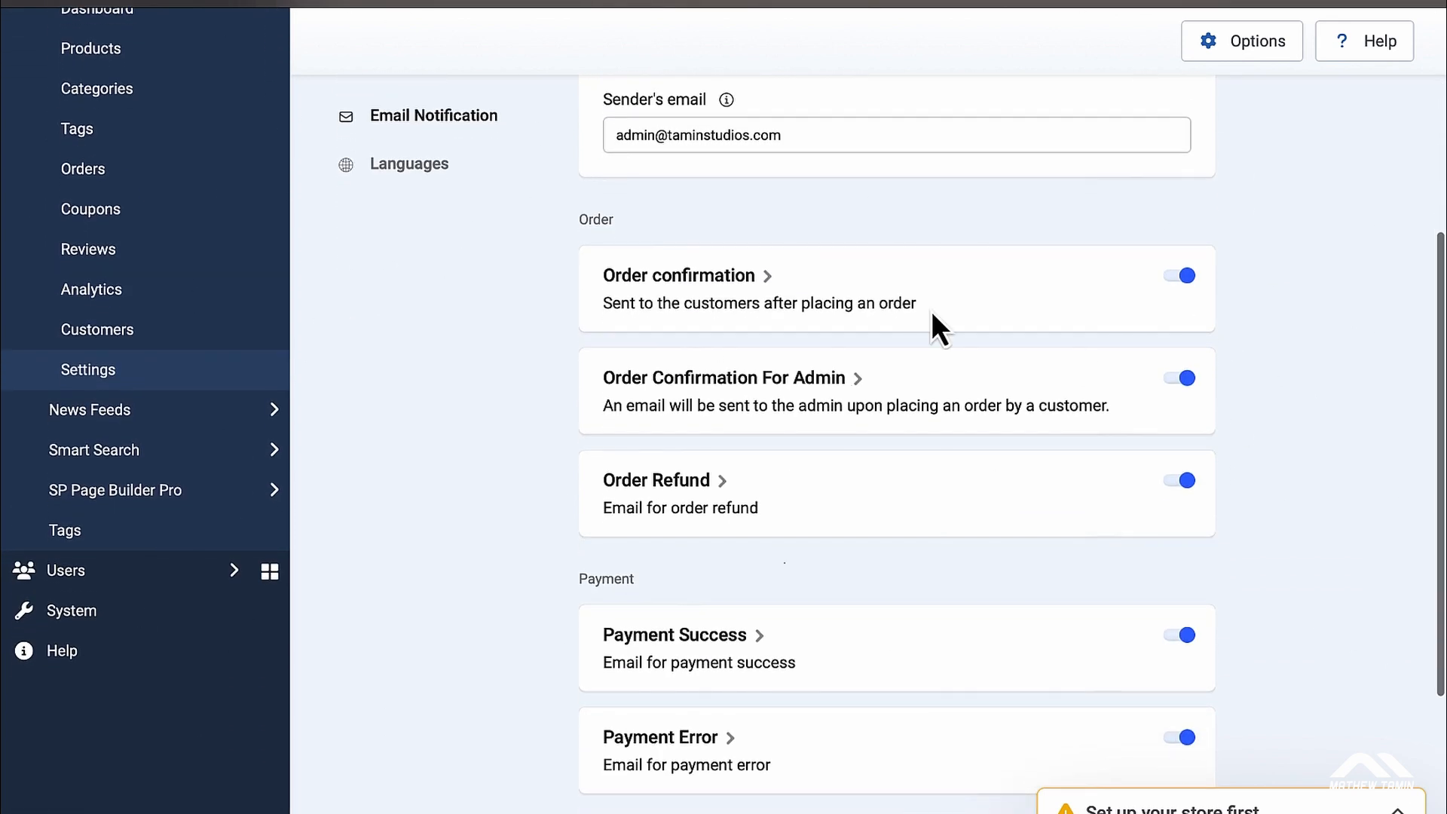
Step: Open the Order confirmation email template and copy its {shipping_address} placeholder
left_click(718, 283)
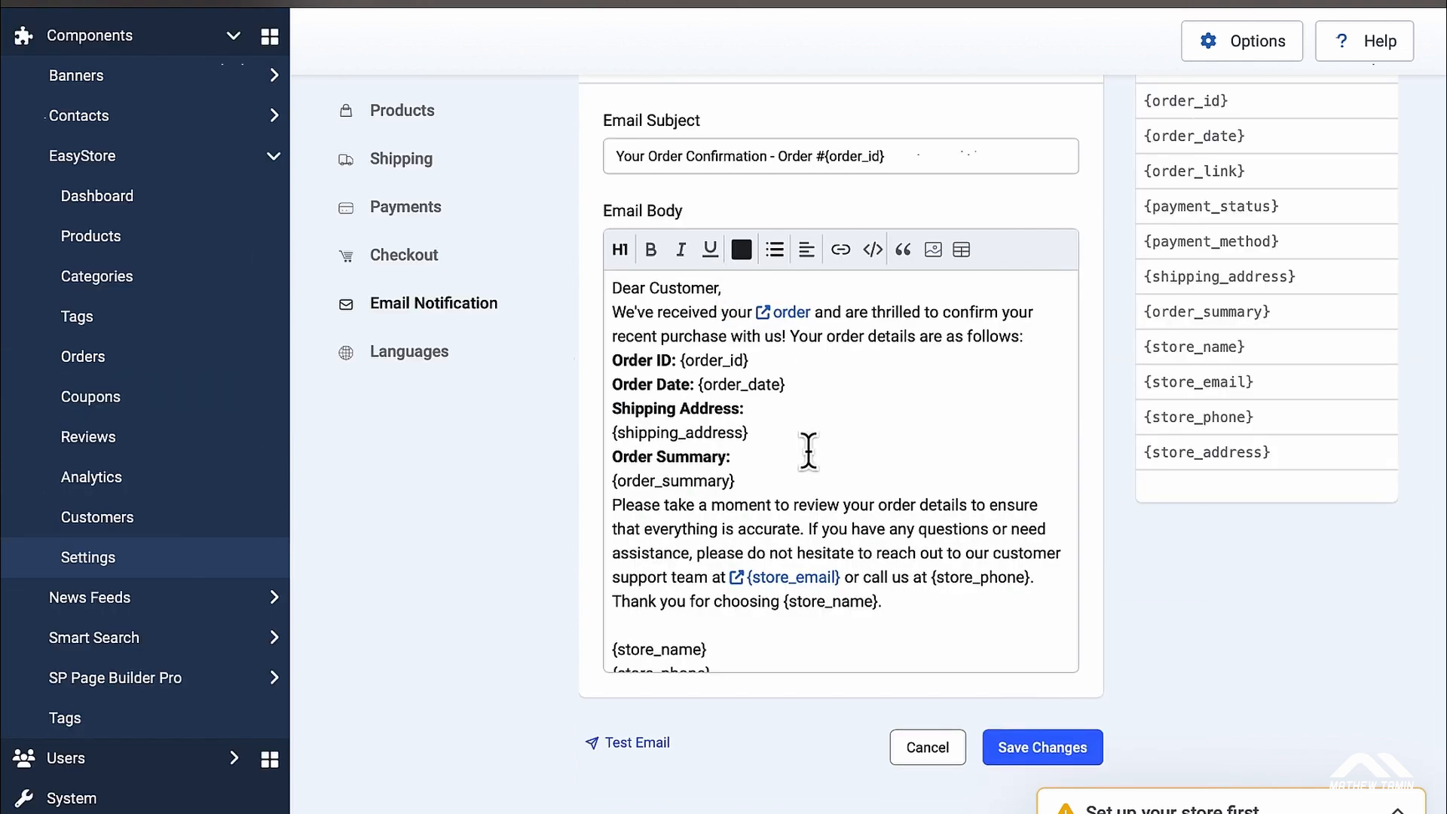
scroll(808, 450, "down", 2)
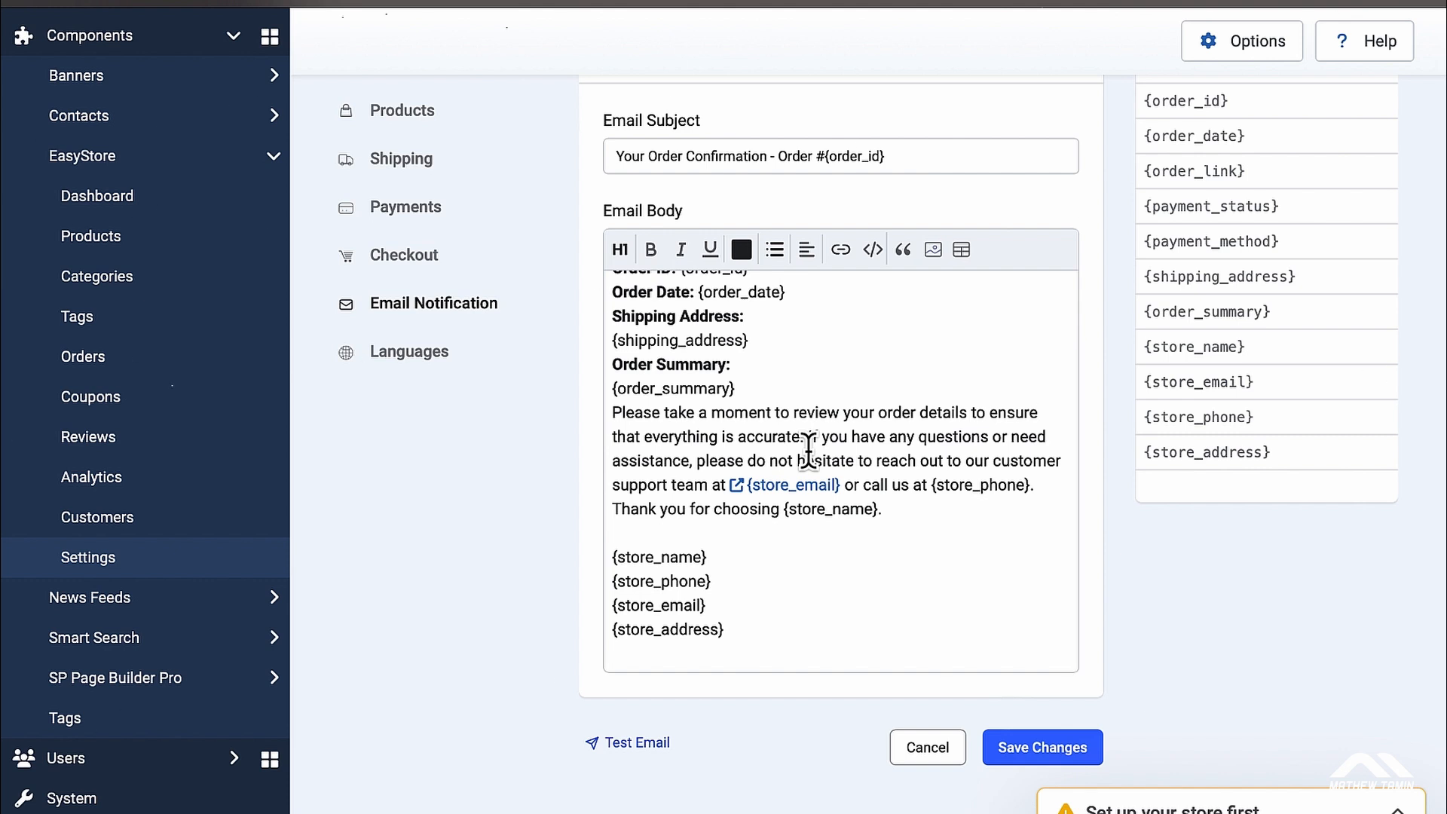
scroll(808, 450, "up", 2)
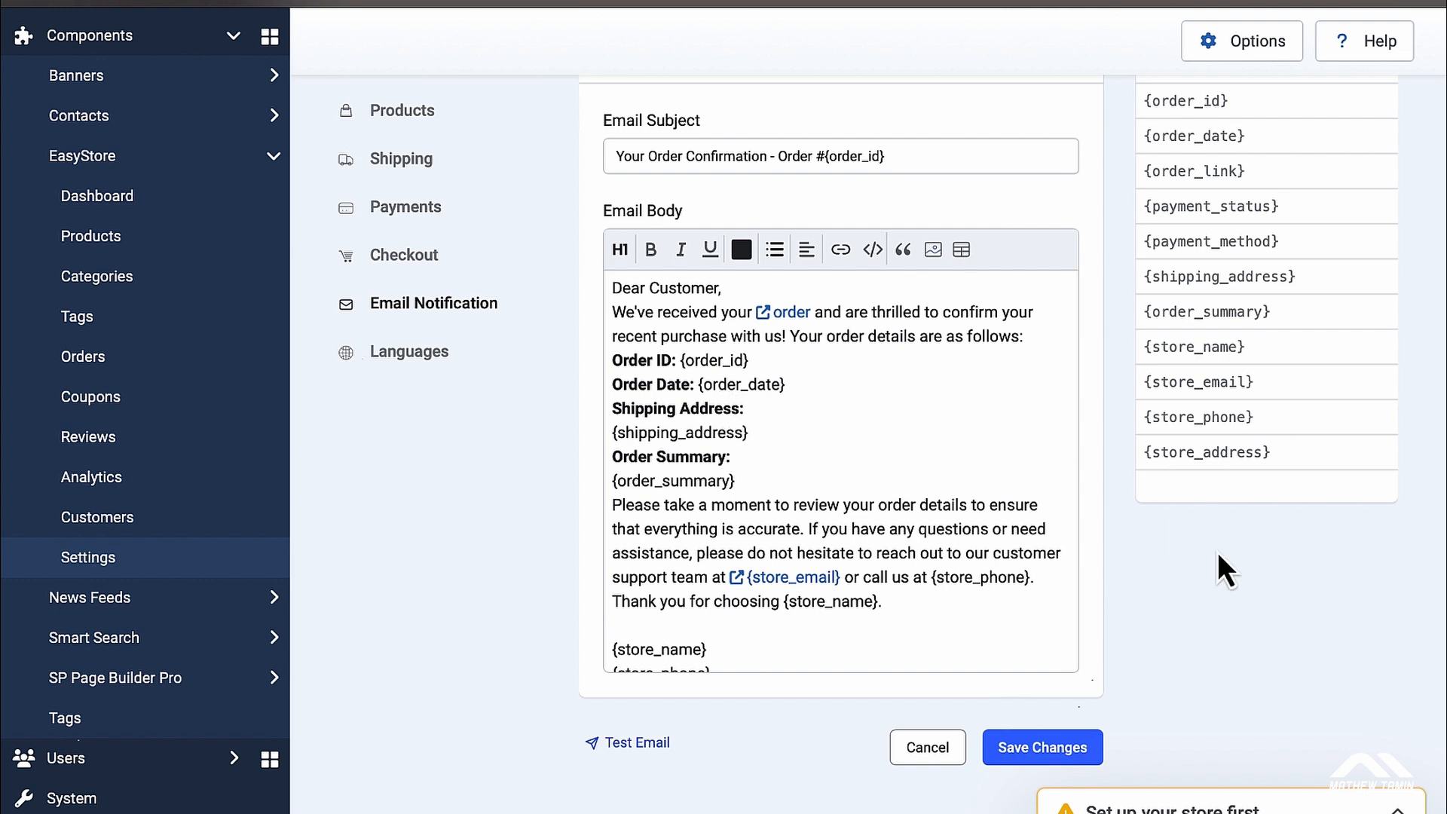
scroll(1218, 562, "up", 2)
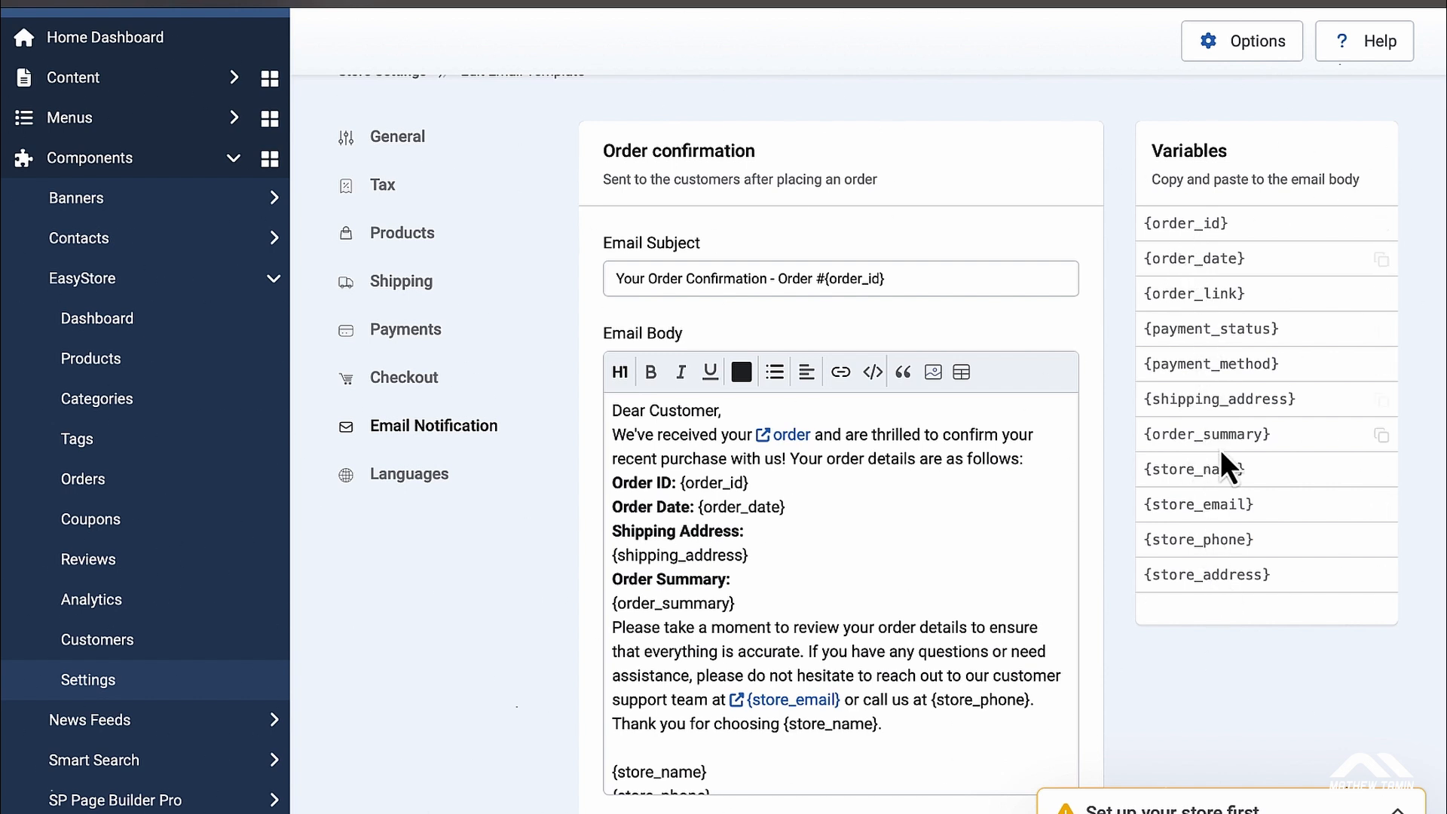
left_click(1382, 401)
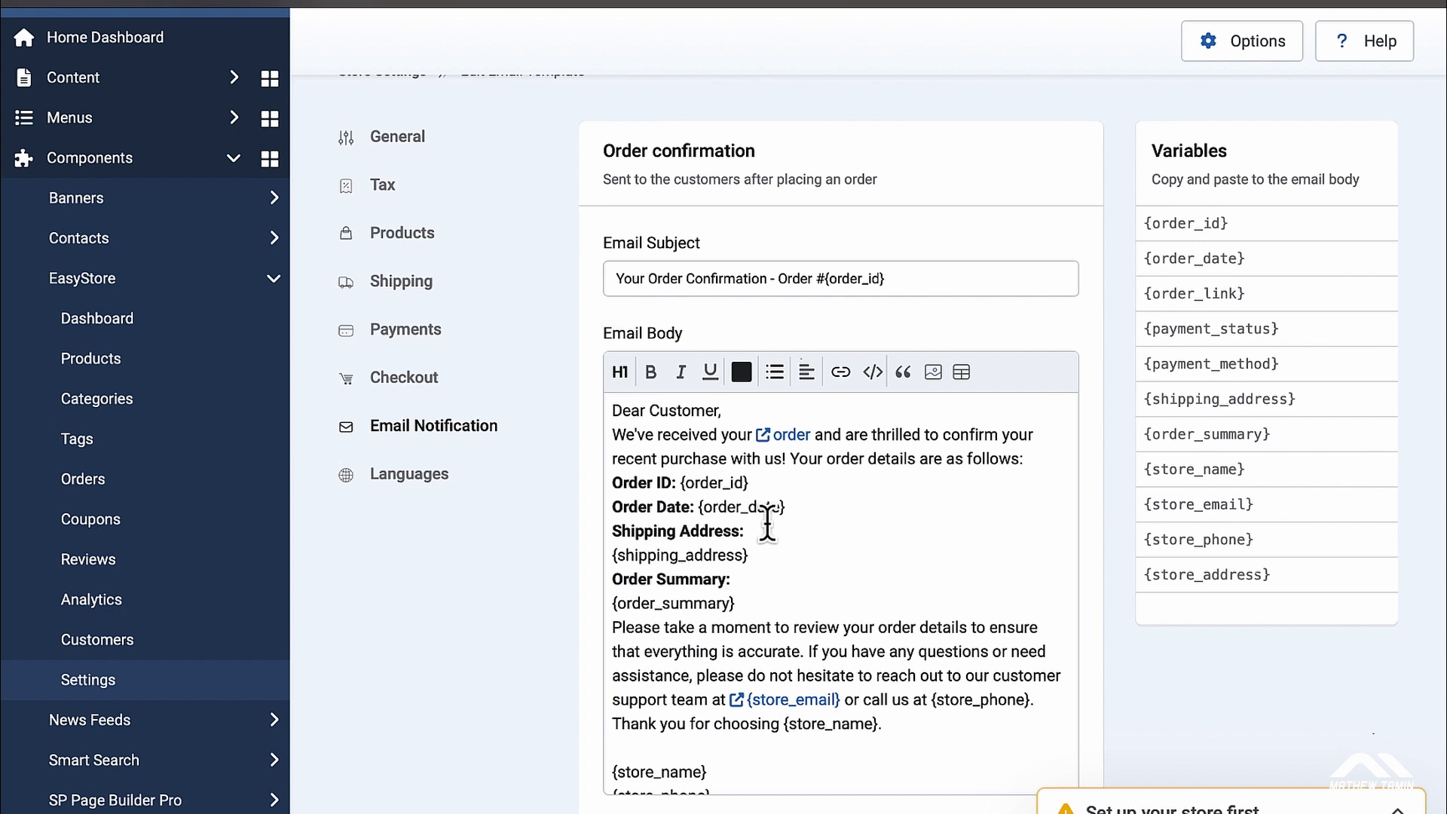
Step: Send a test of the 'Your Order Confirmation - Order #{order_id}' email to the admin address
scroll(941, 536, "down", 2)
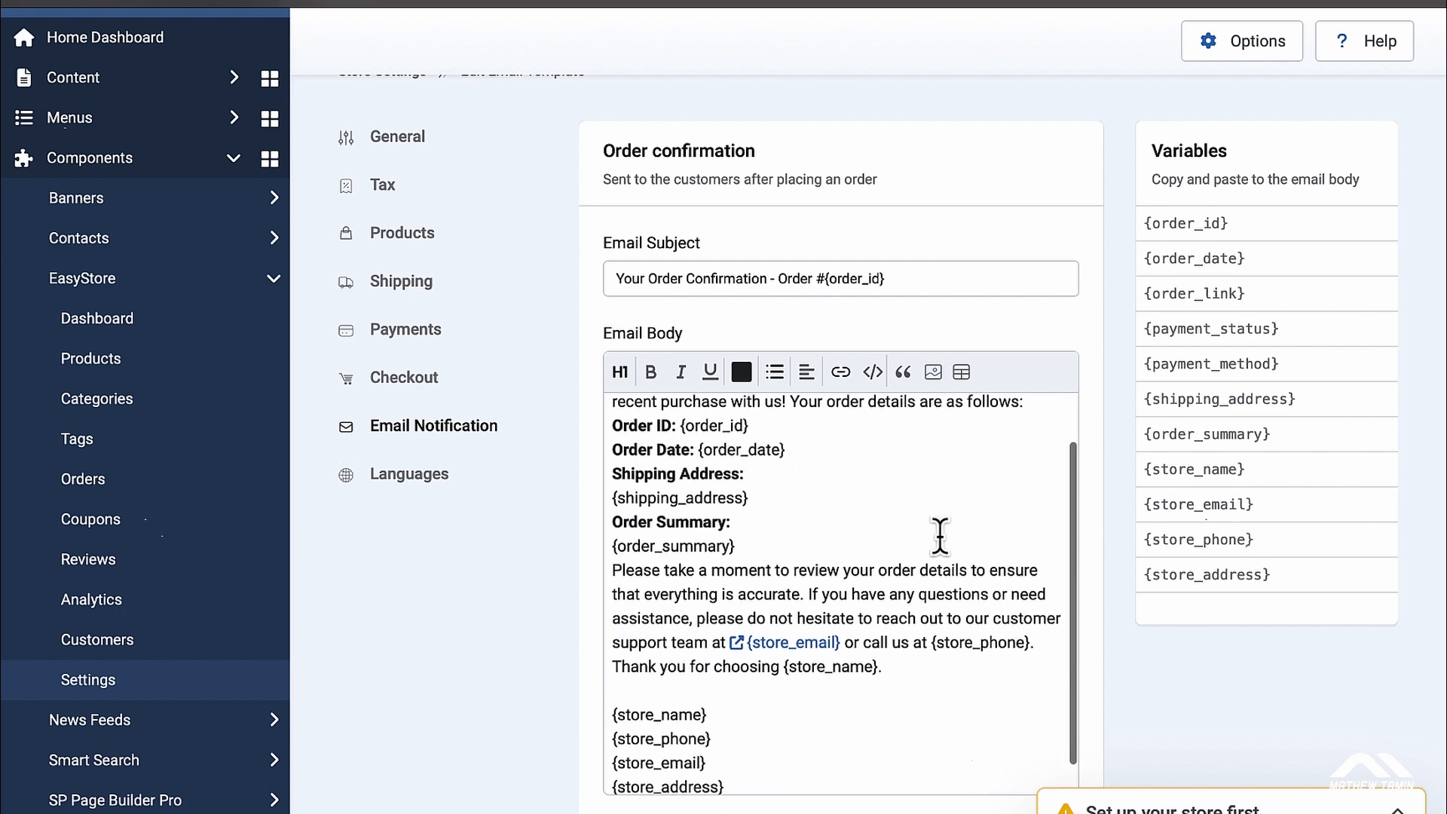
scroll(940, 536, "down", 1)
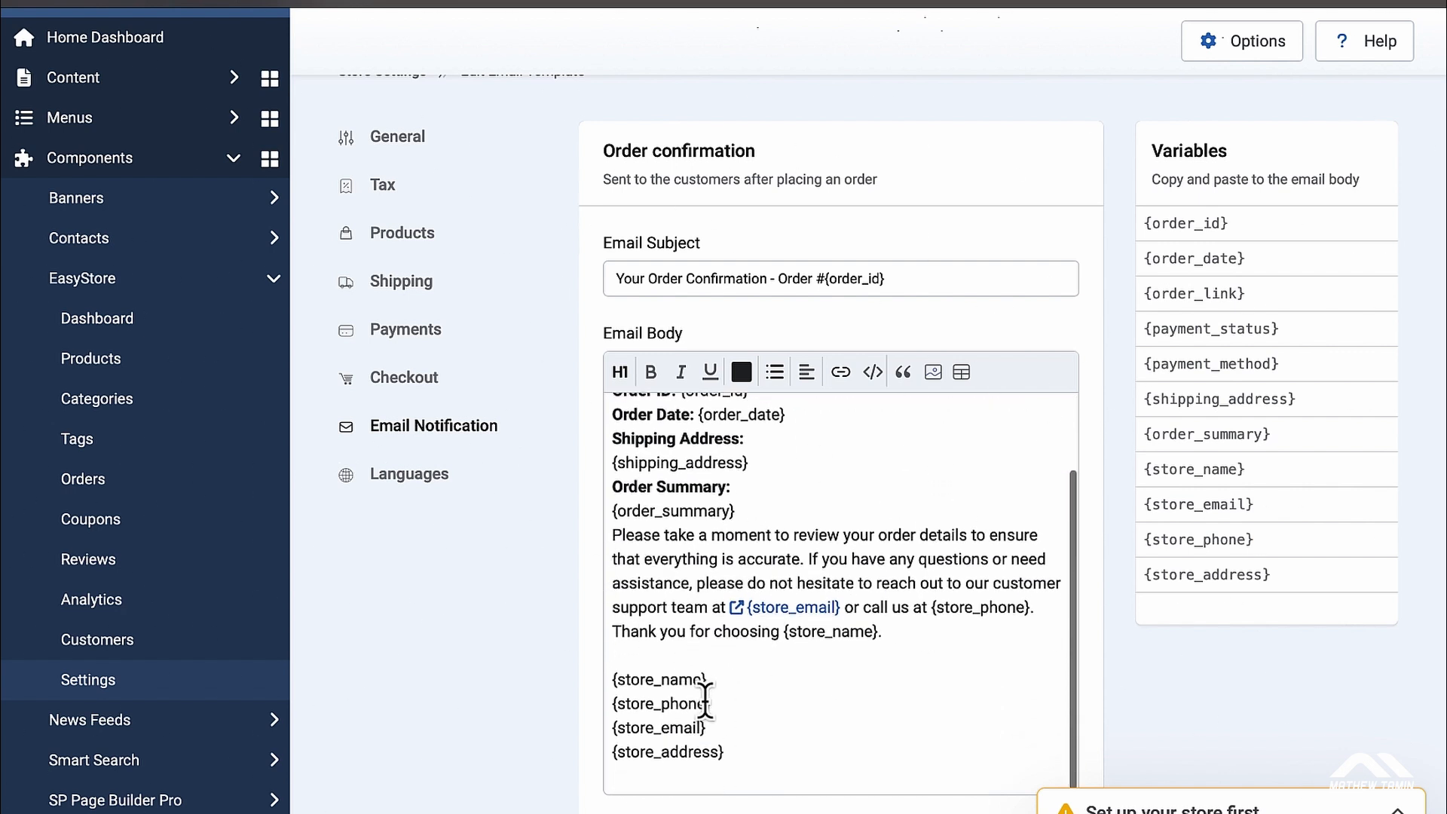
scroll(717, 650, "up", 3)
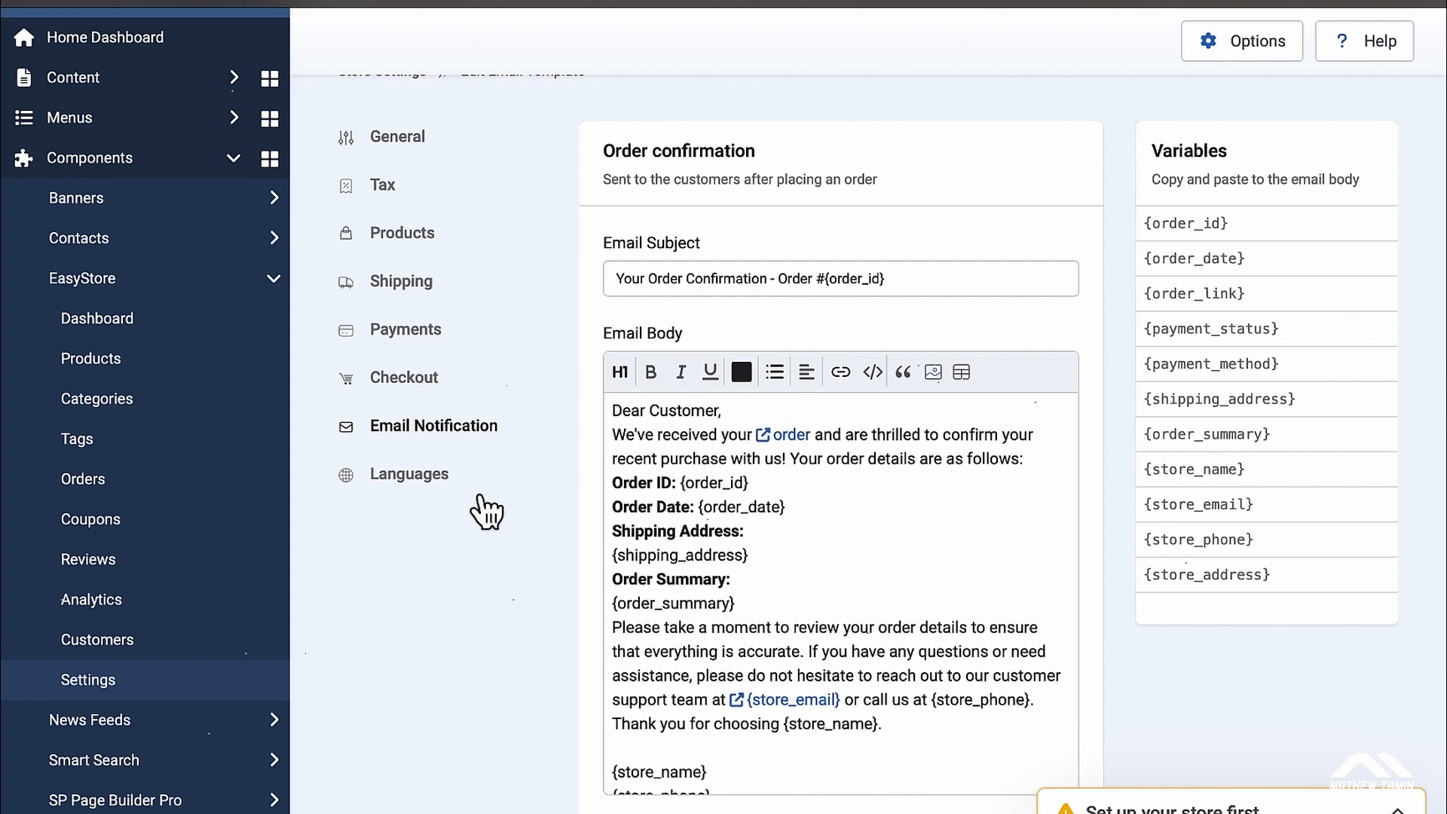
scroll(895, 600, "down", 2)
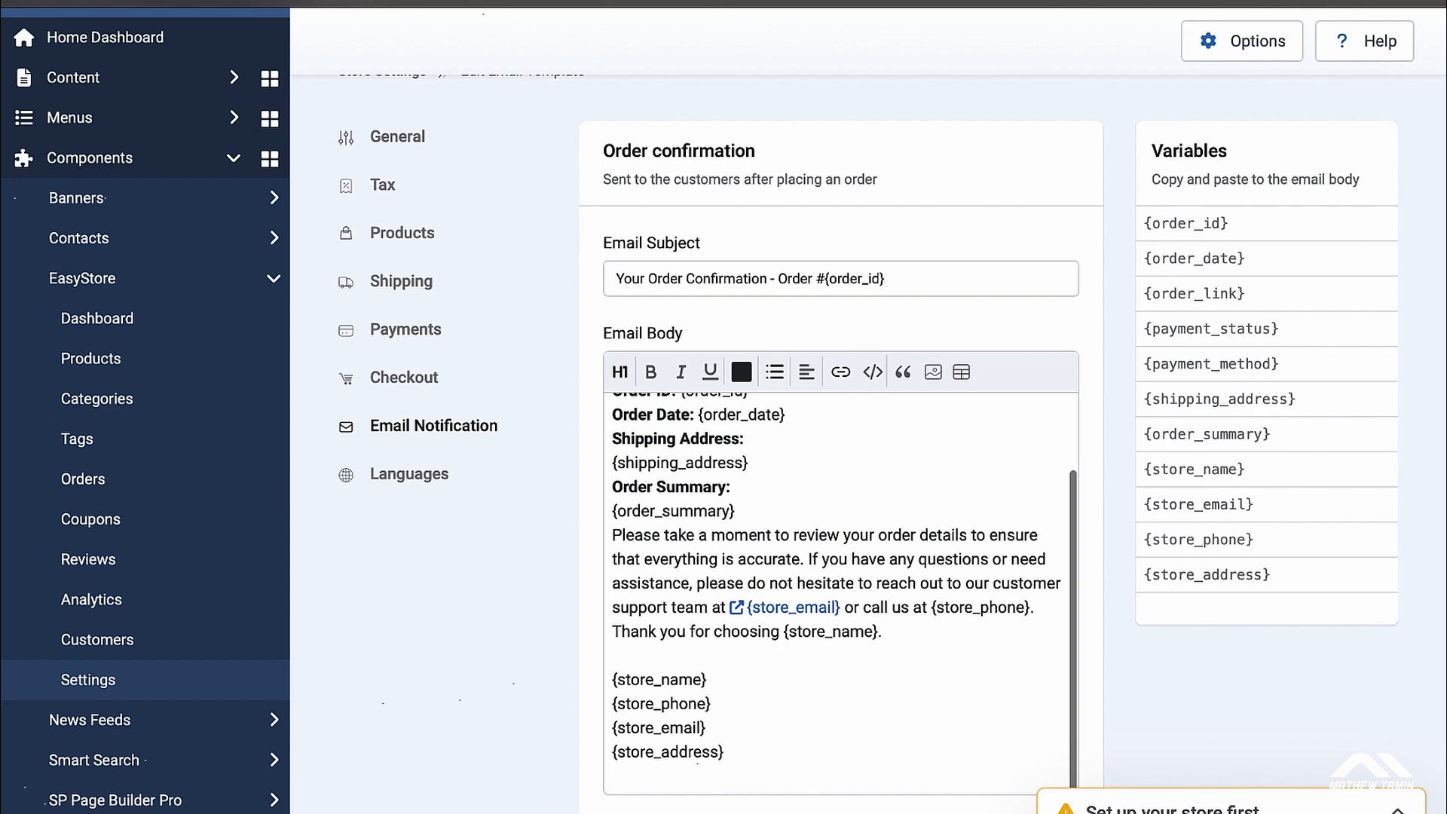
scroll(973, 758, "down", 1)
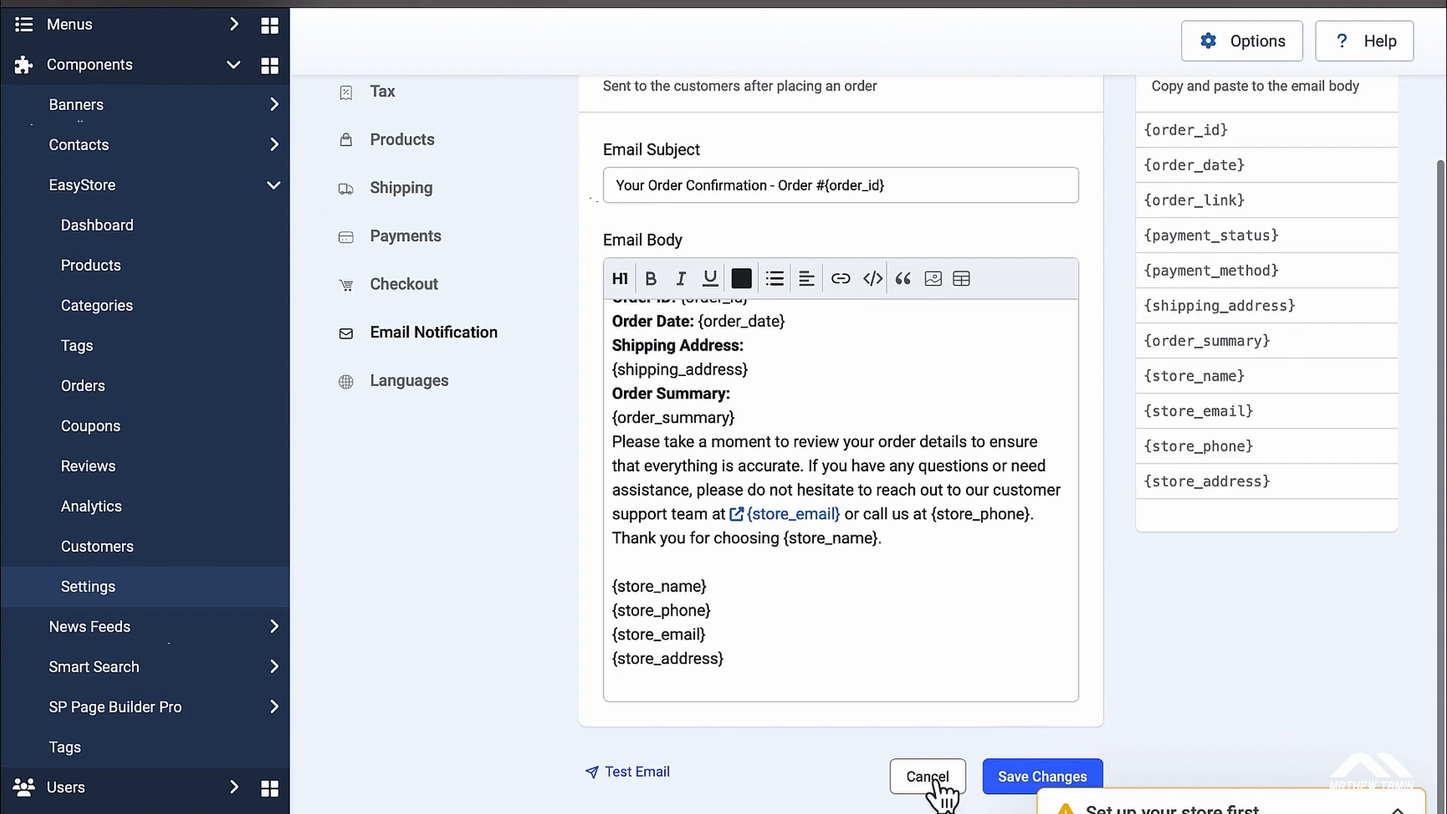
left_click(637, 773)
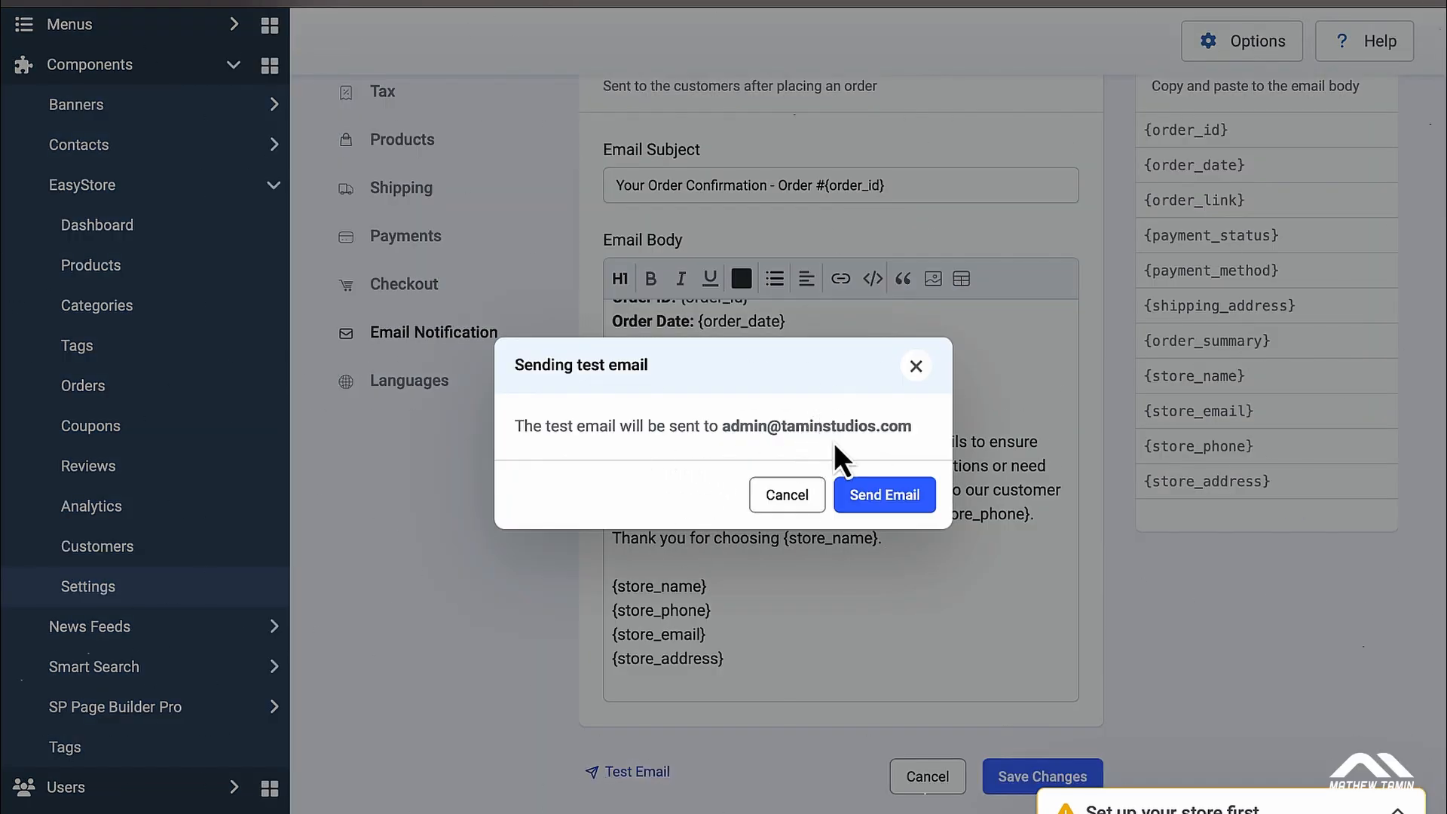
left_click(891, 504)
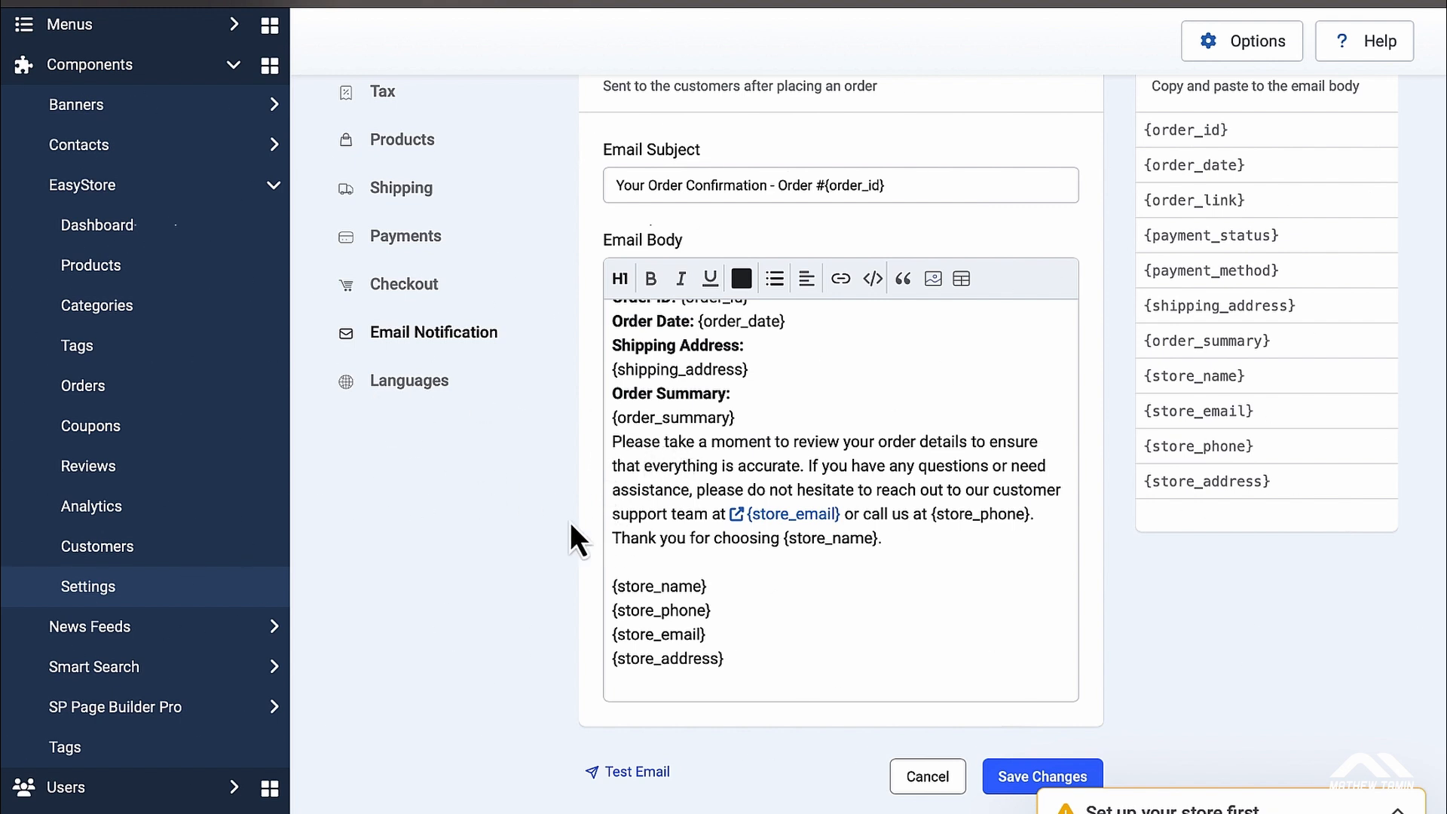
Step: Look over the Order Confirmation For Admin email template
left_click(441, 343)
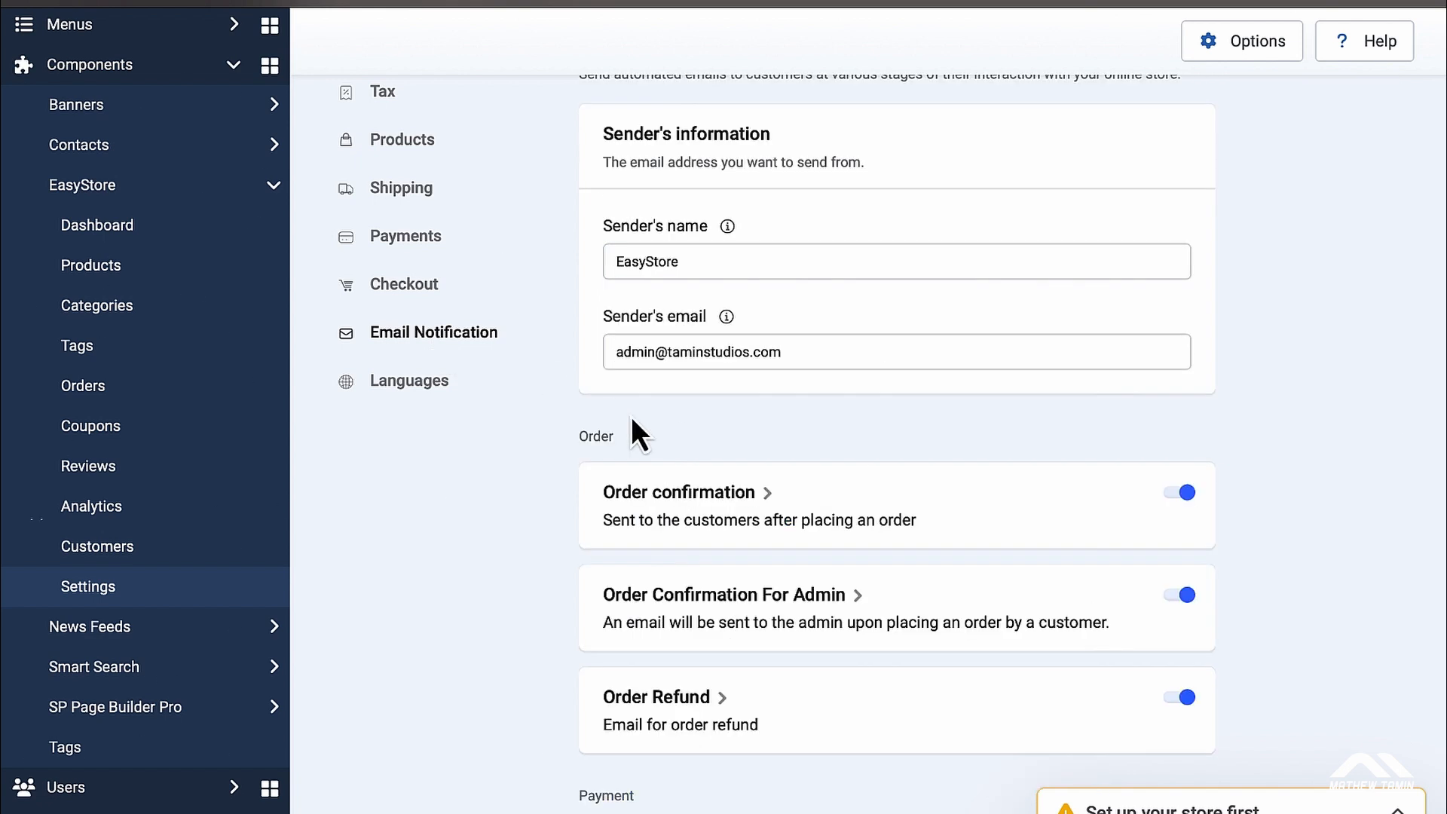
scroll(631, 422, "down", 3)
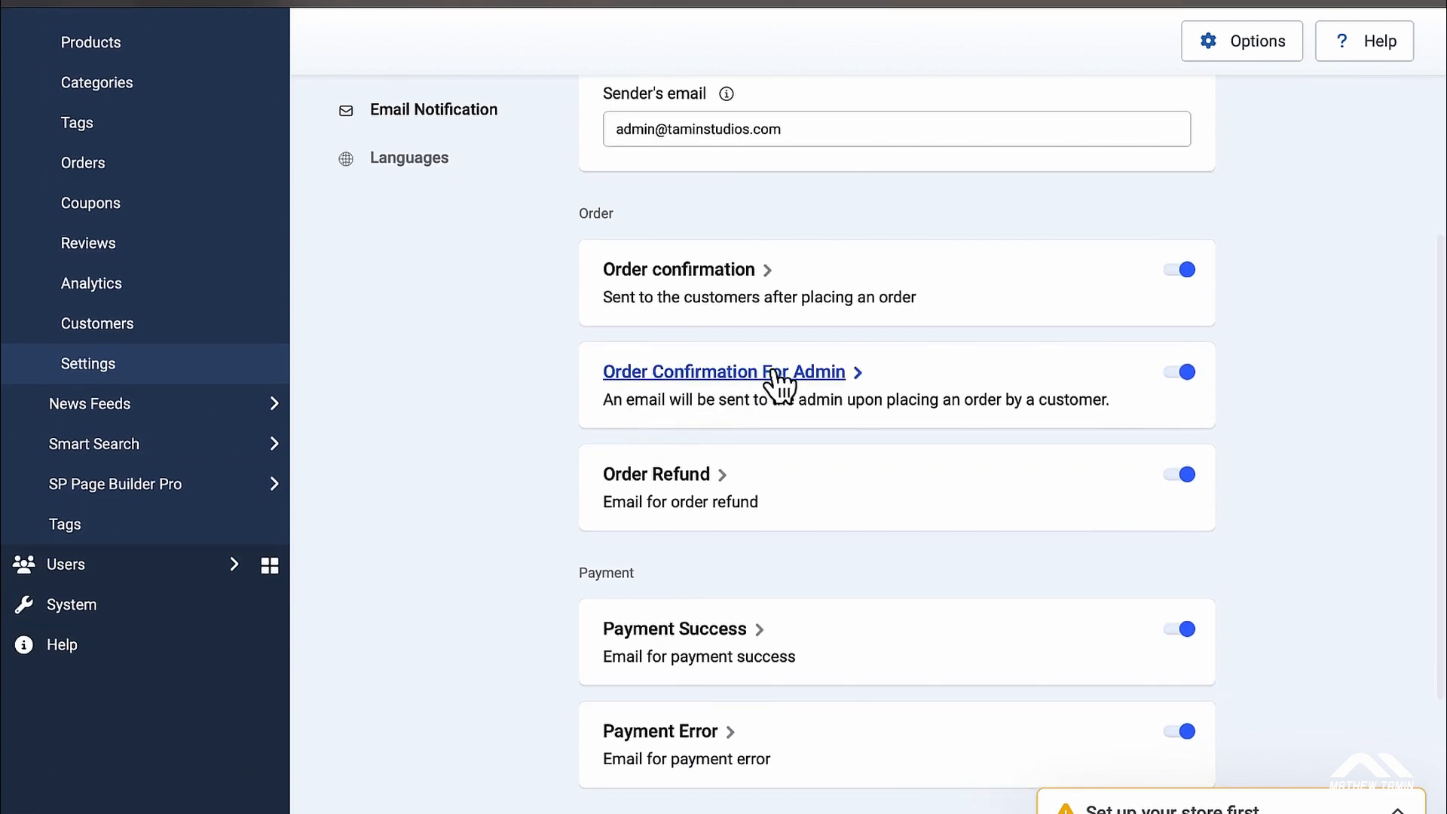
left_click(784, 373)
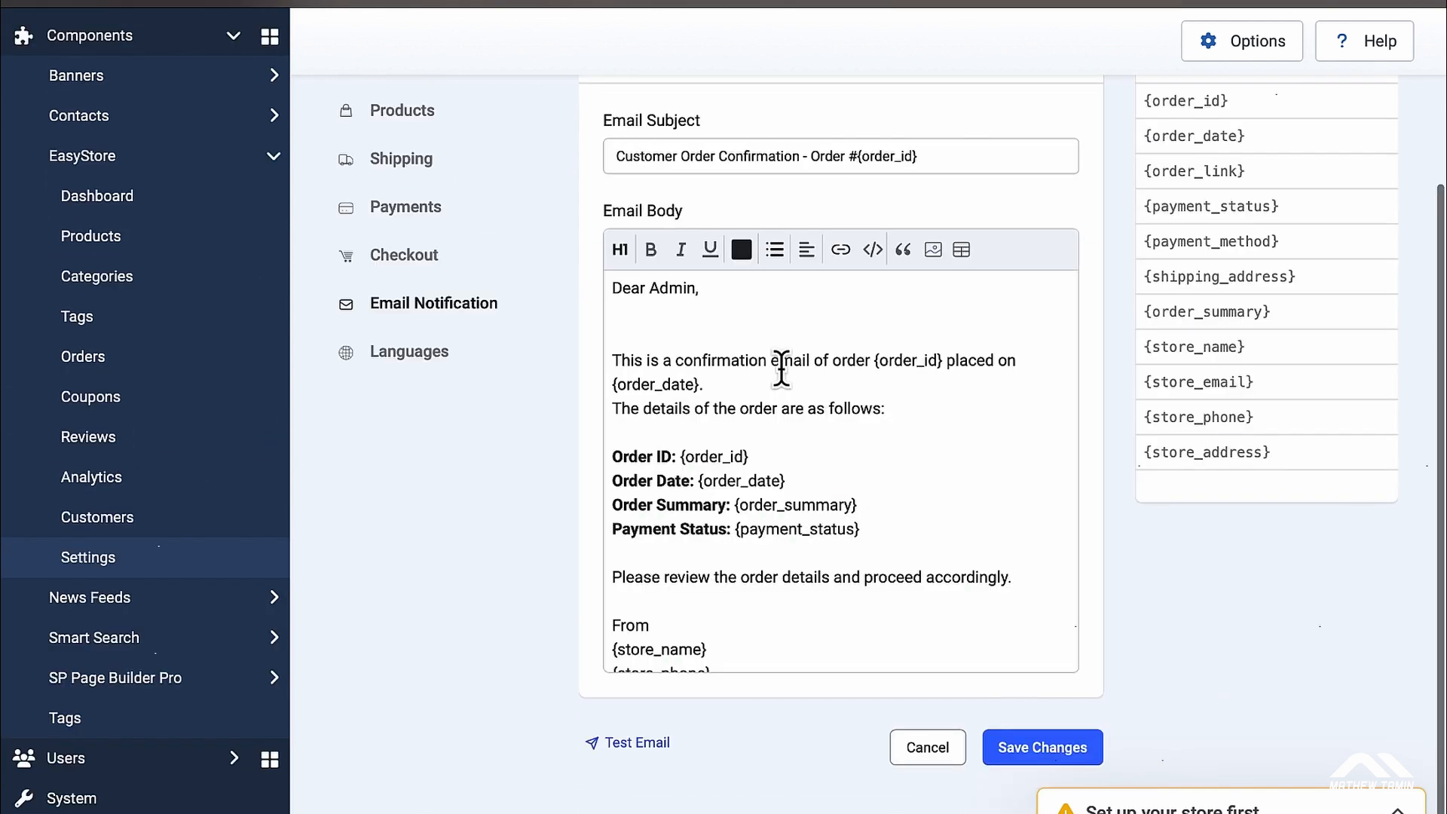
scroll(782, 370, "up", 1)
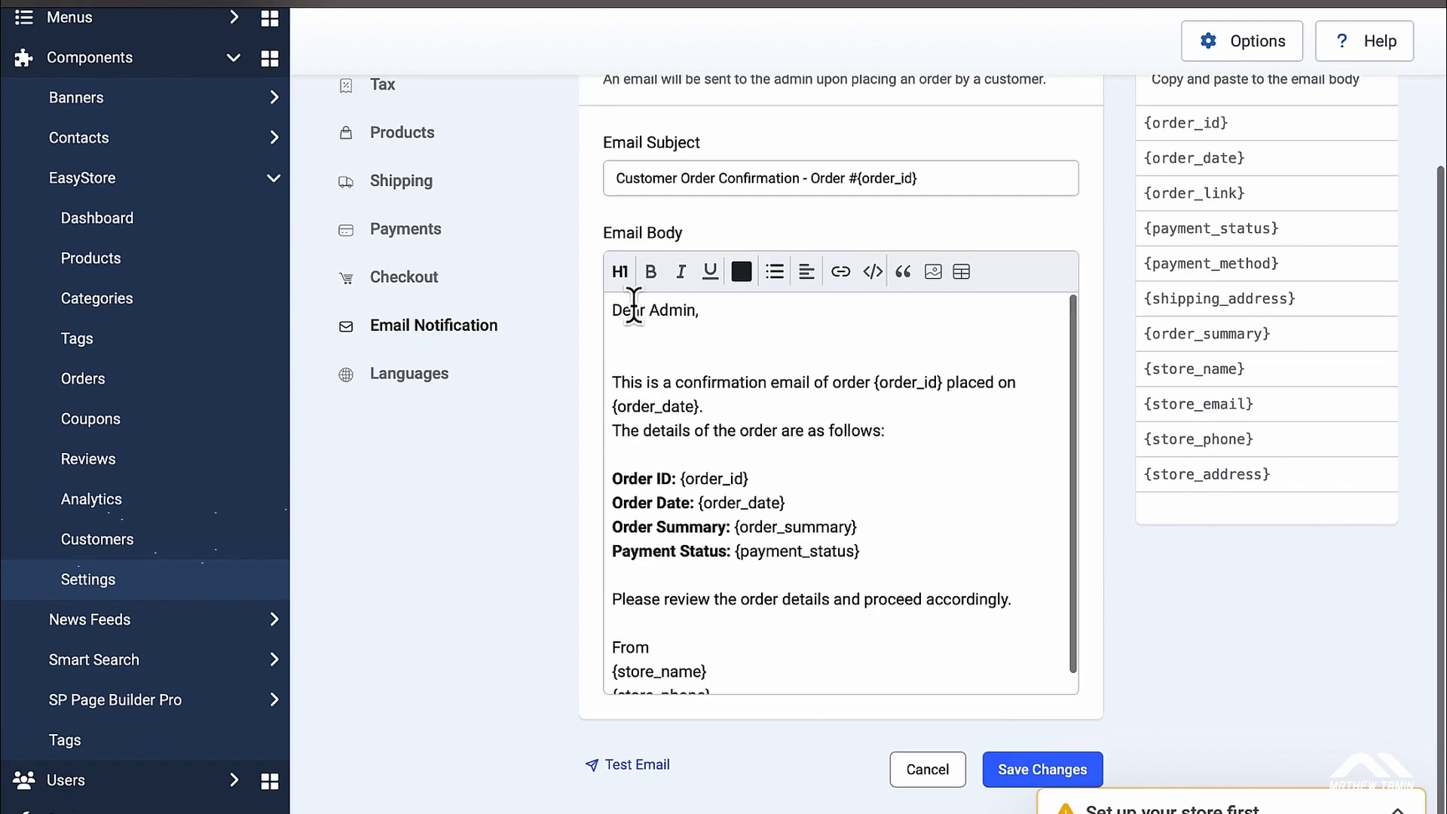
scroll(776, 498, "down", 1)
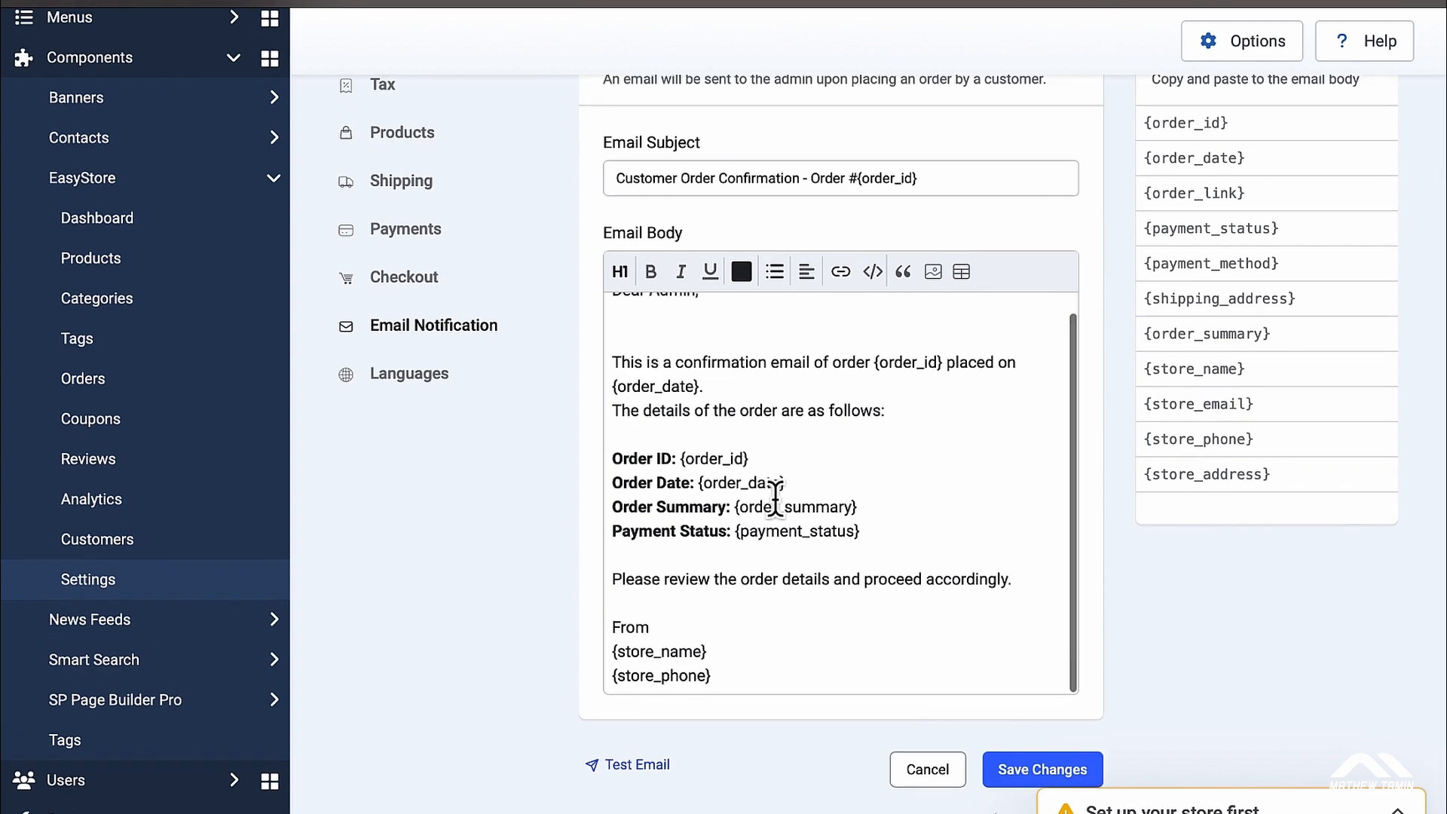
scroll(1234, 634, "up", 1)
scroll(1237, 646, "up", 2)
scroll(1191, 618, "down", 1)
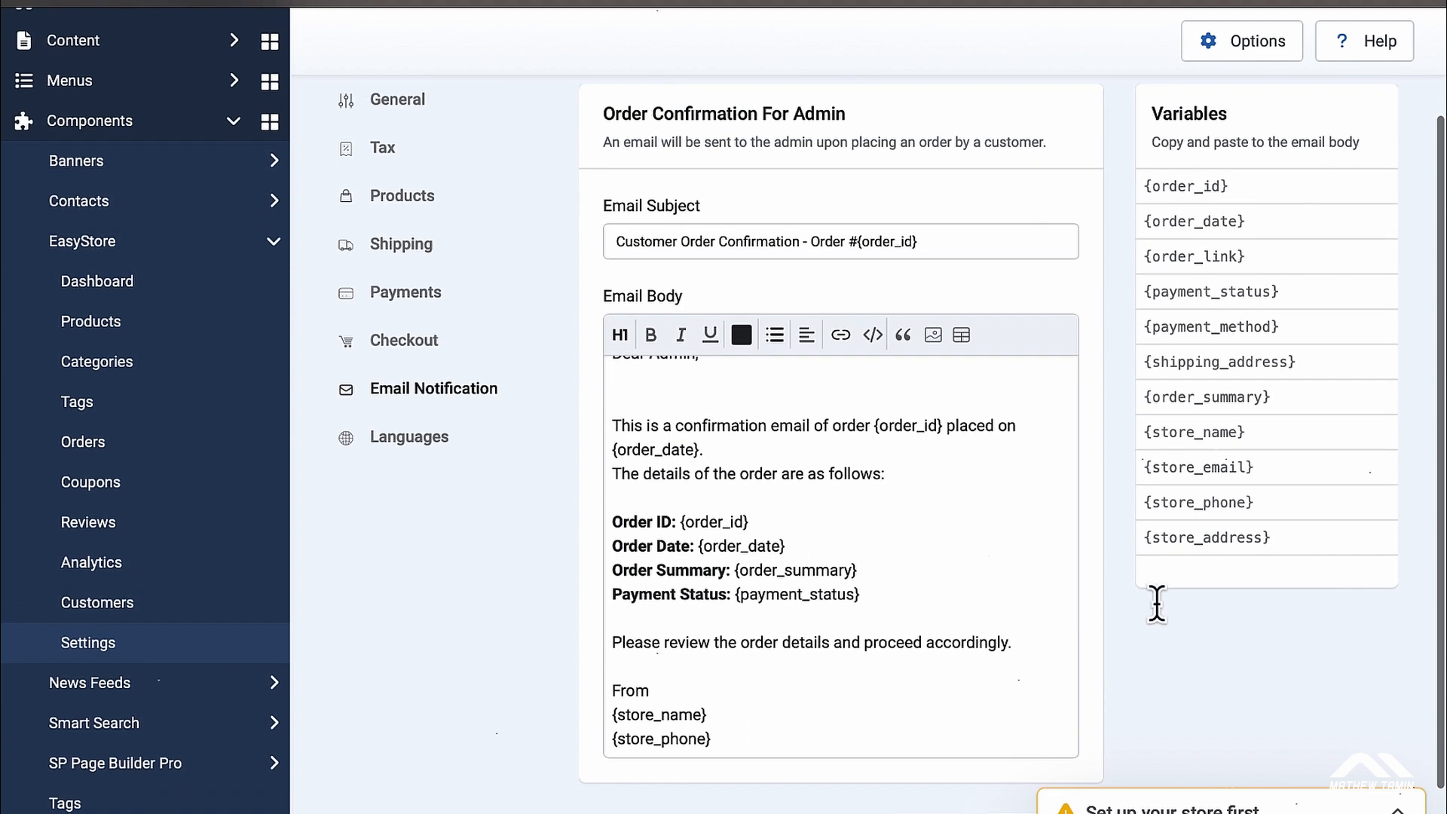
Step: Look over the Order Refund and Payment Error email templates
left_click(459, 390)
scroll(815, 461, "down", 5)
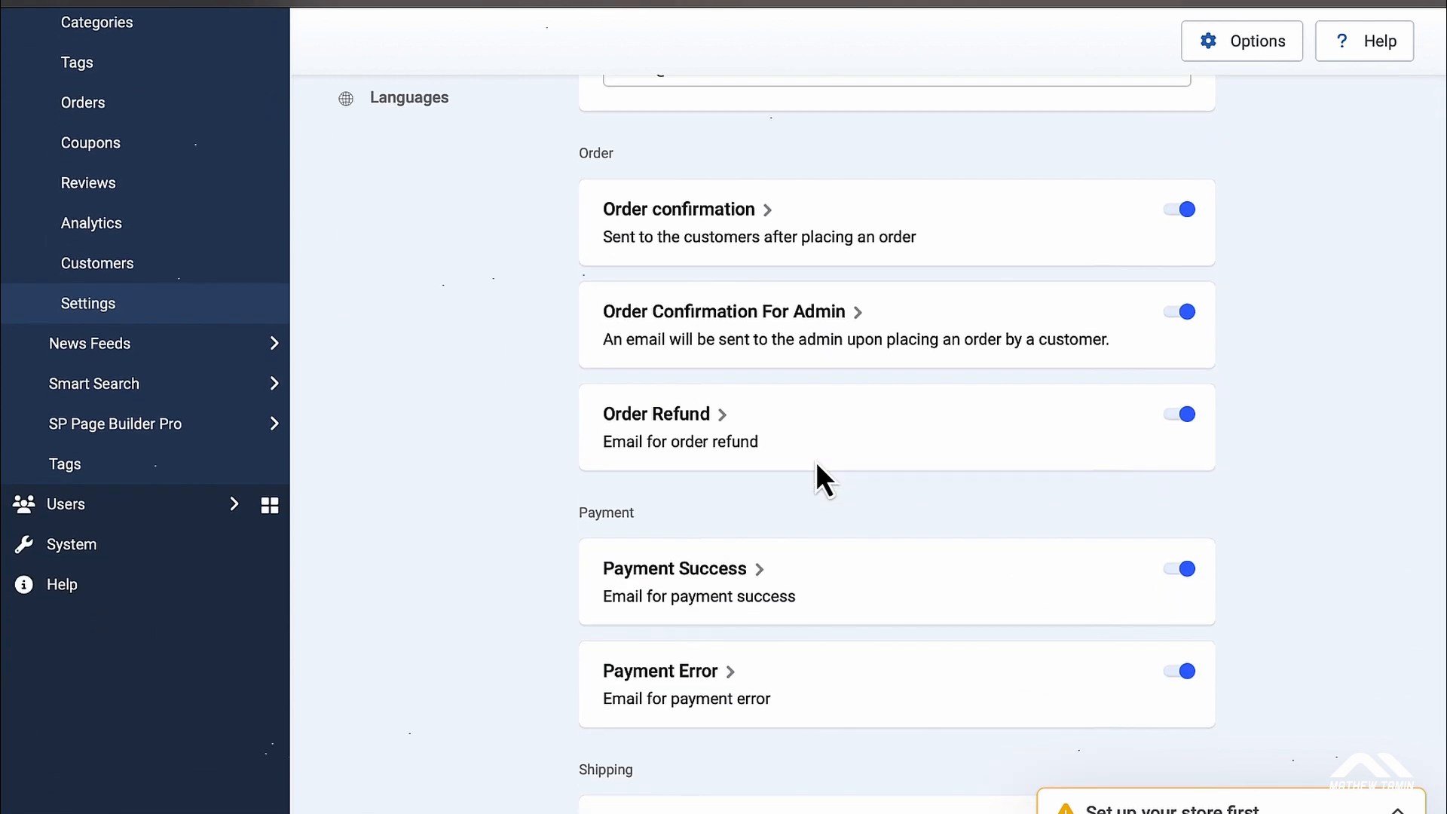
left_click(681, 417)
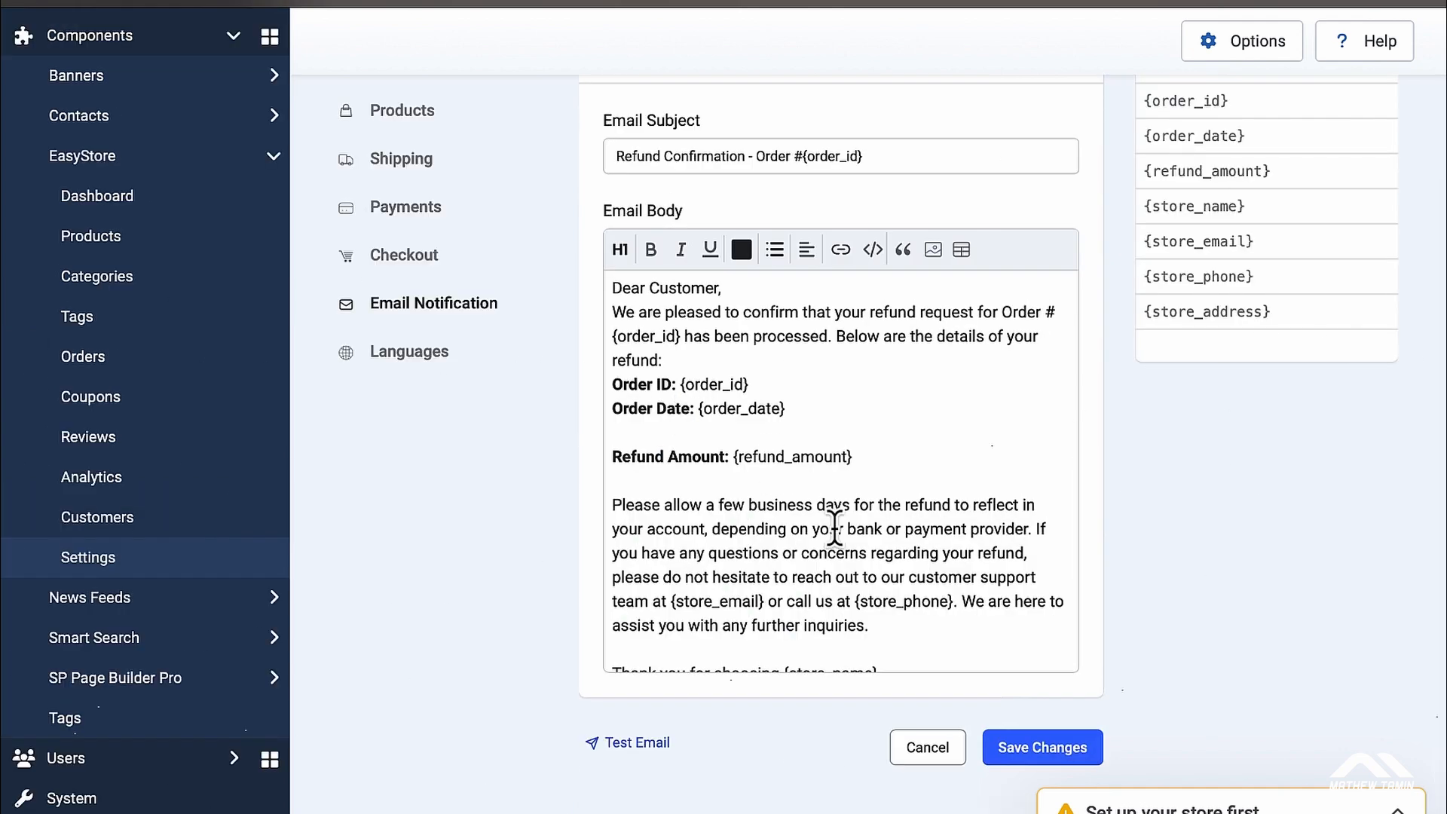
scroll(835, 528, "down", 2)
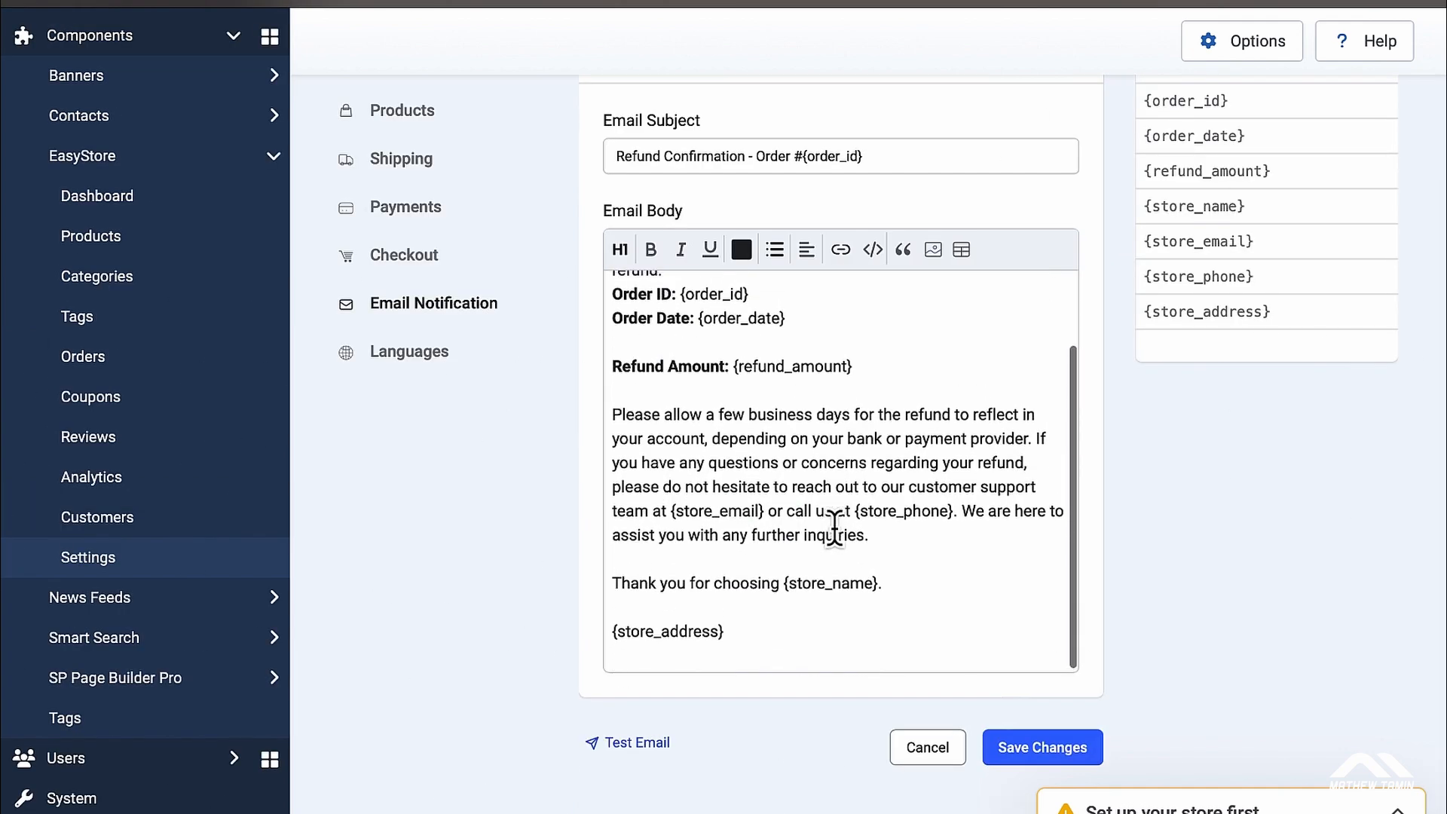
scroll(833, 531, "up", 2)
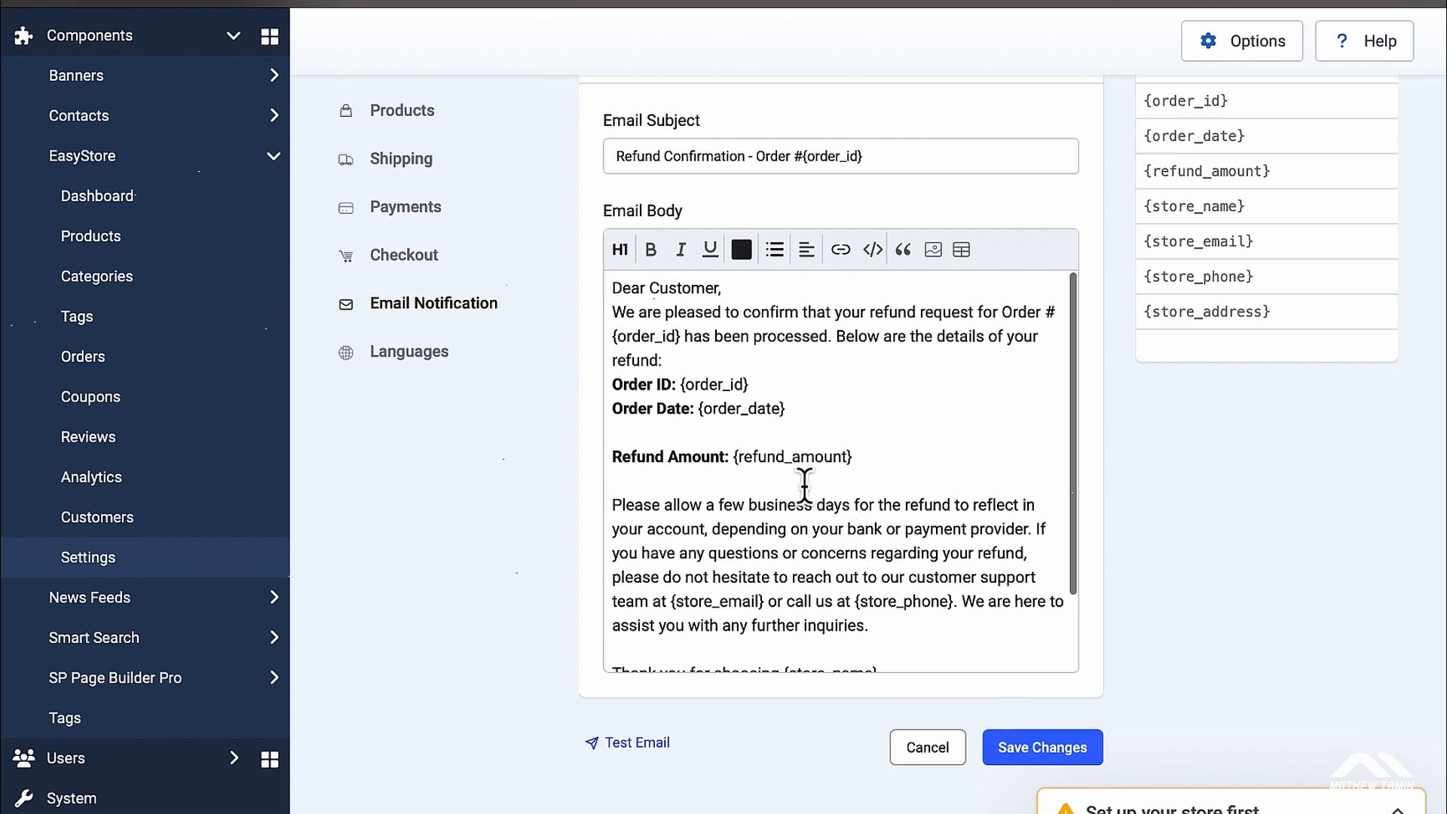
left_click(430, 313)
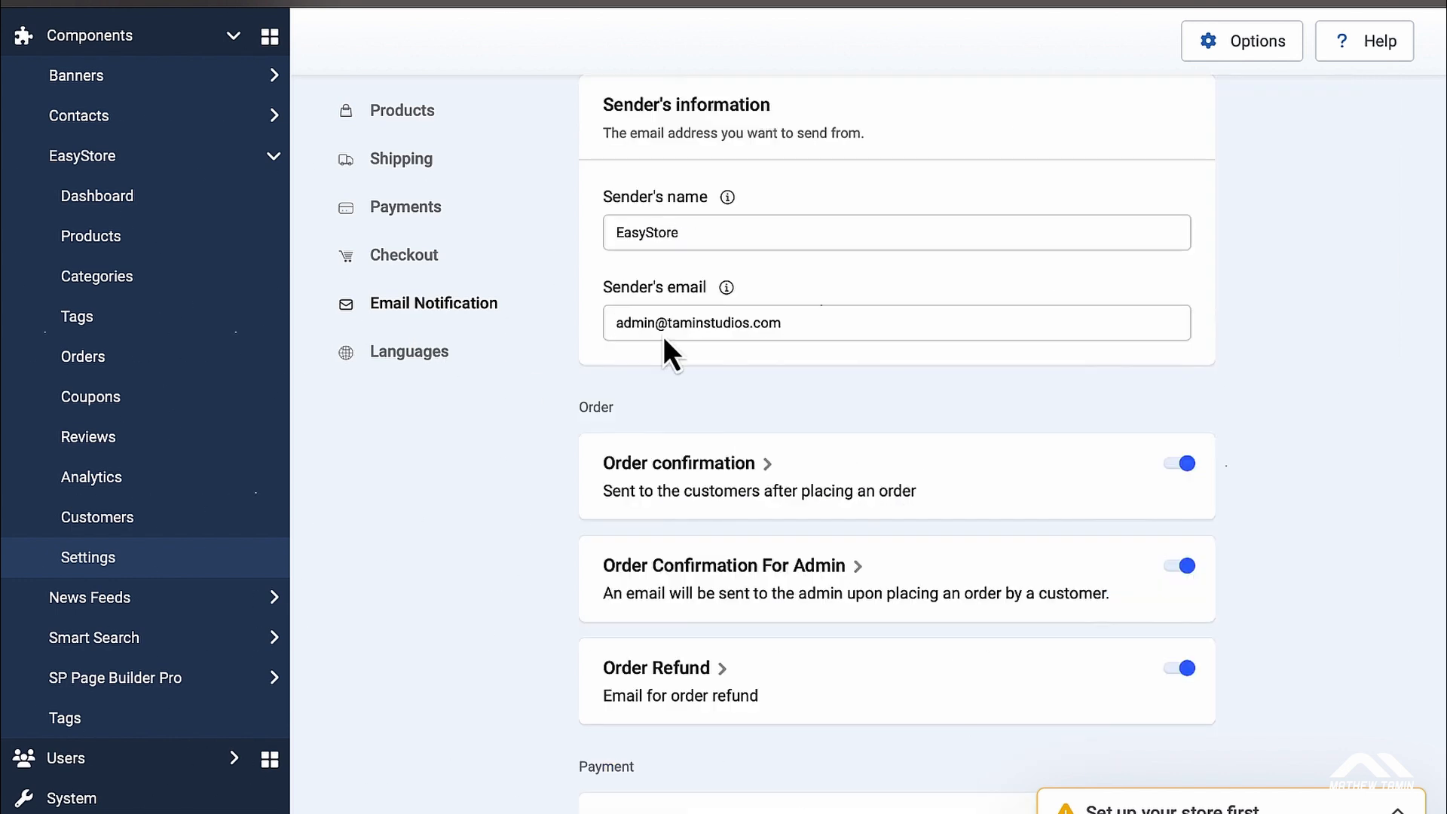
scroll(842, 411, "down", 5)
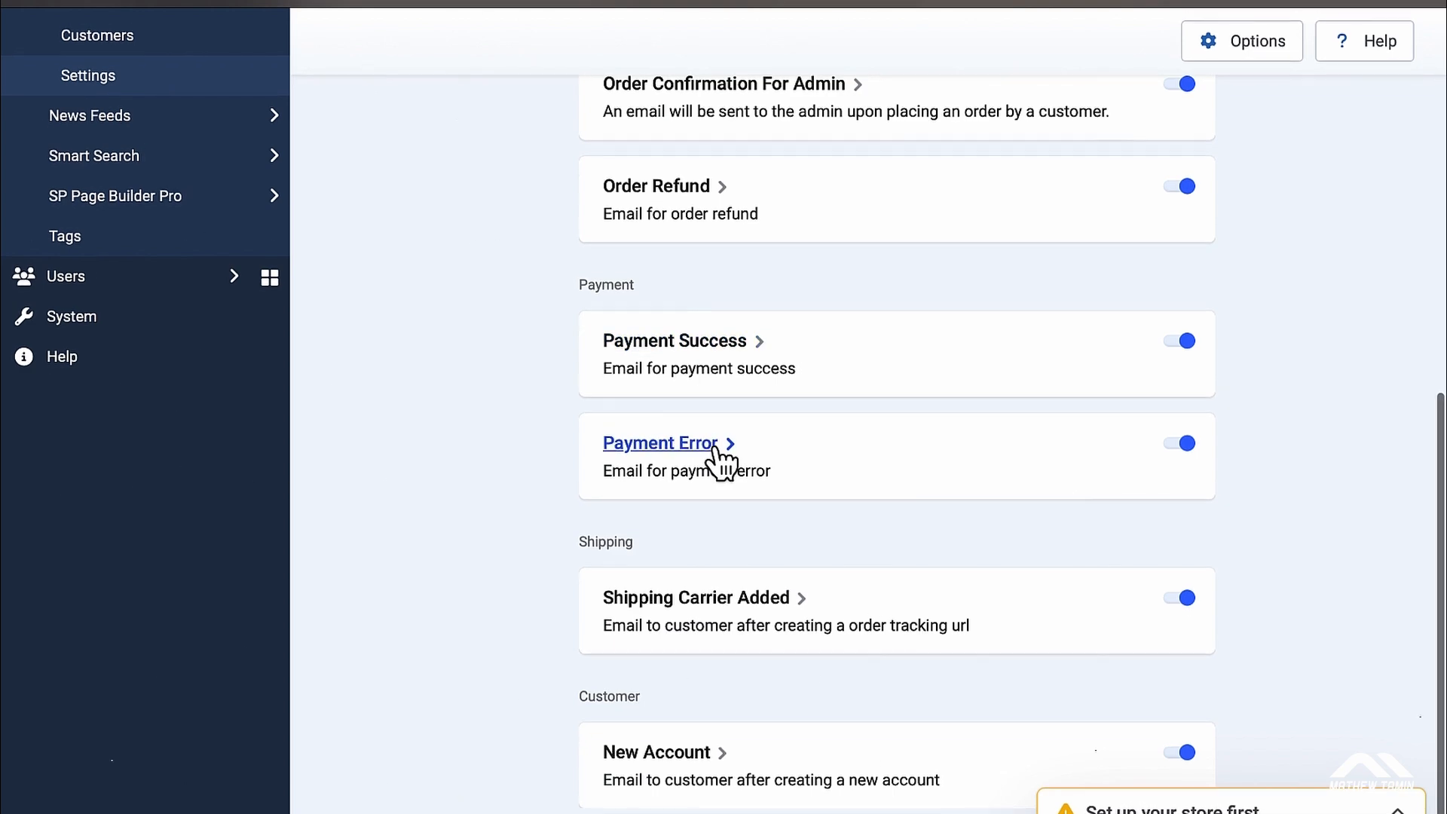
left_click(682, 451)
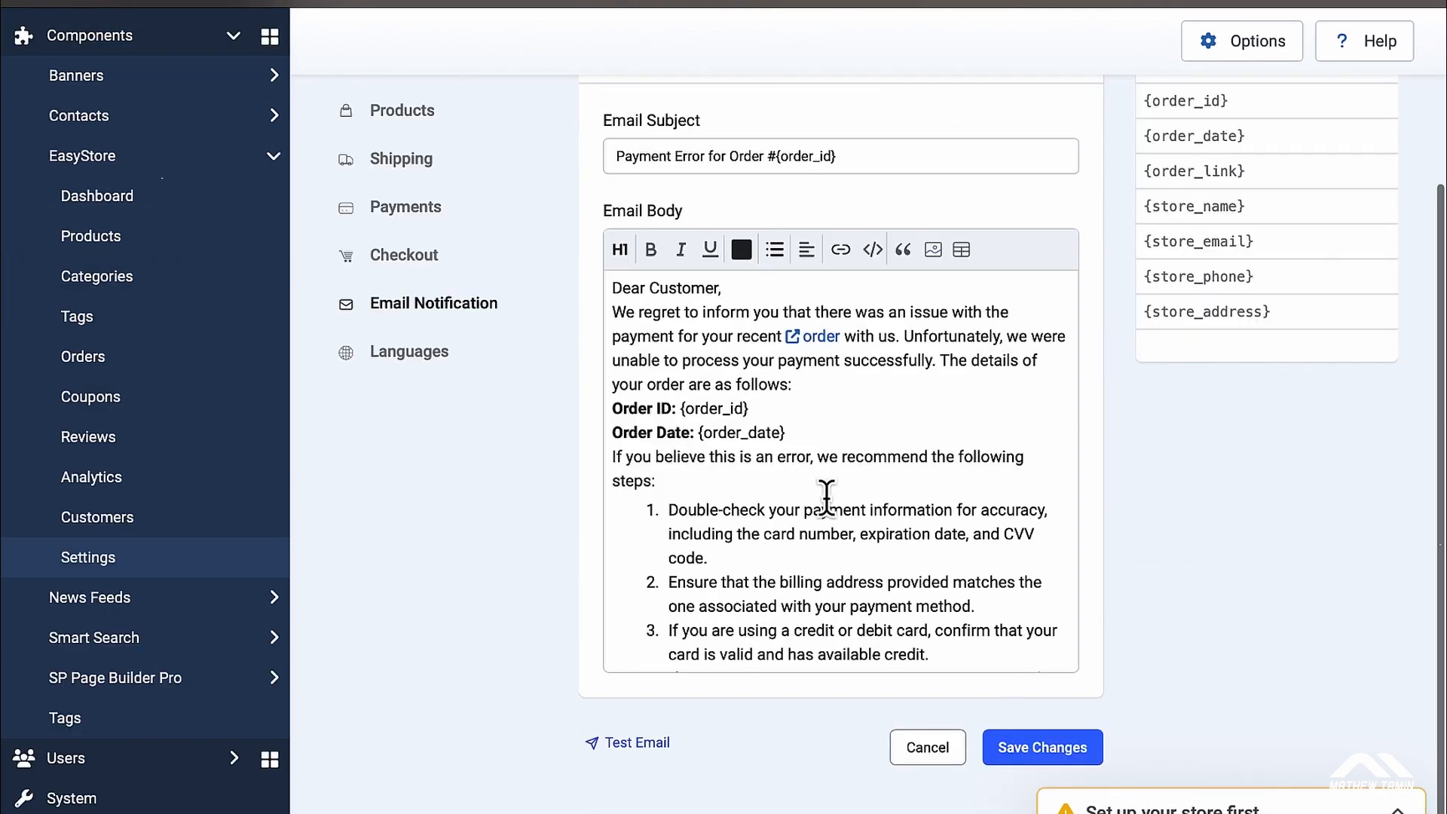
scroll(826, 498, "down", 3)
scroll(826, 498, "down", 3)
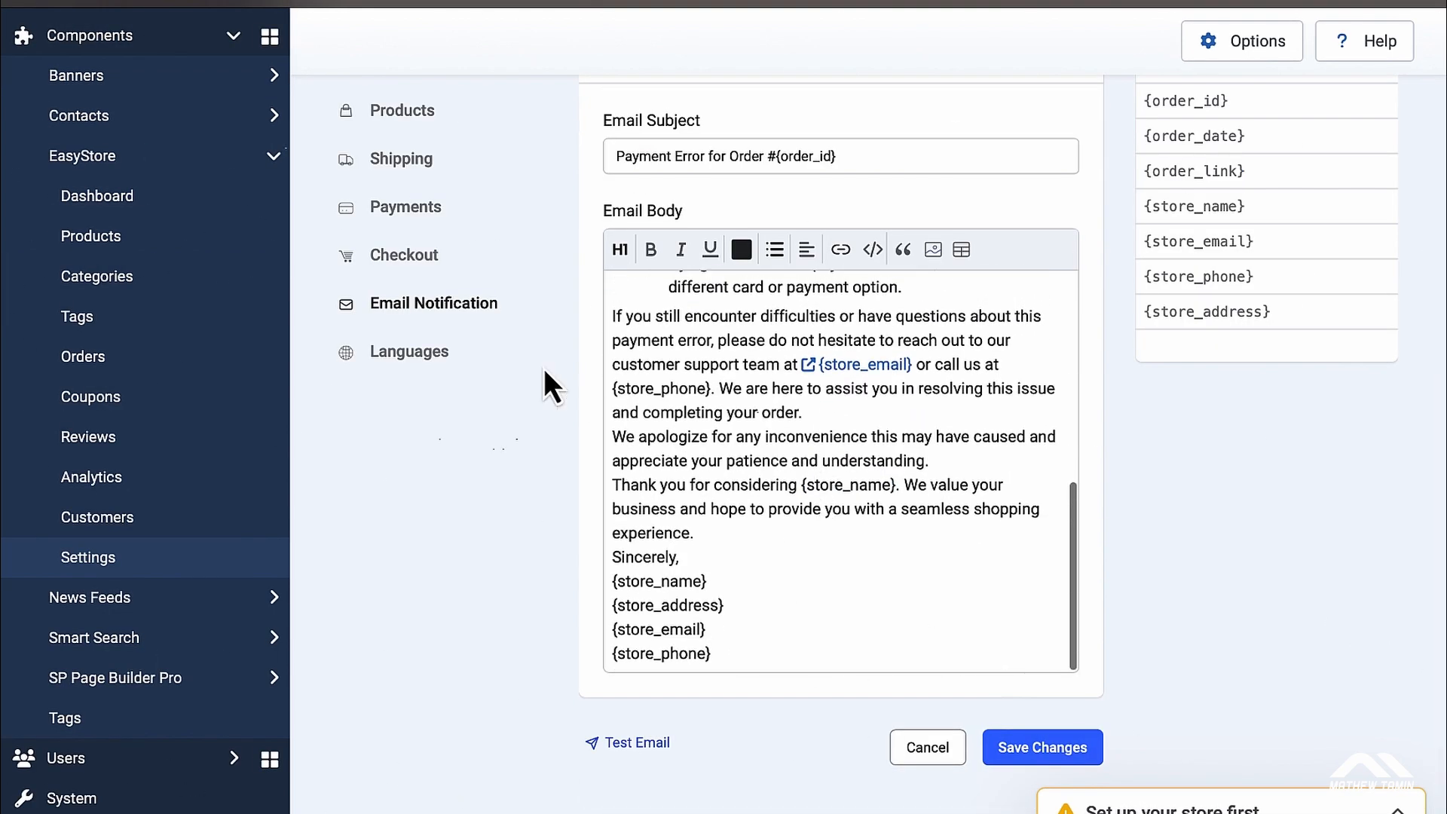
Step: Open the New Account template, subject 'Welcome to {store_name} - Your New Account', and read its body
left_click(473, 307)
scroll(1265, 503, "down", 5)
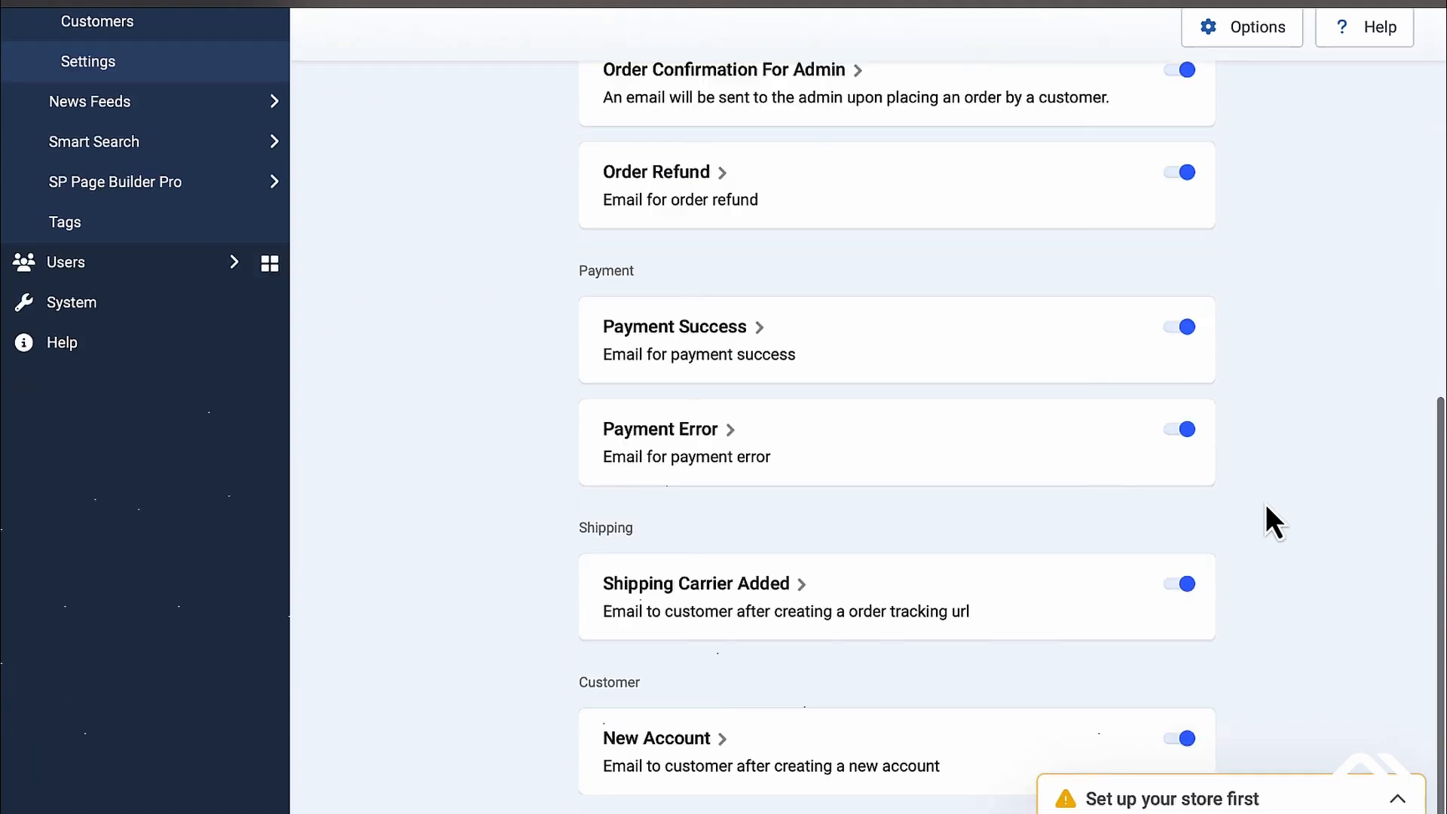
left_click(661, 754)
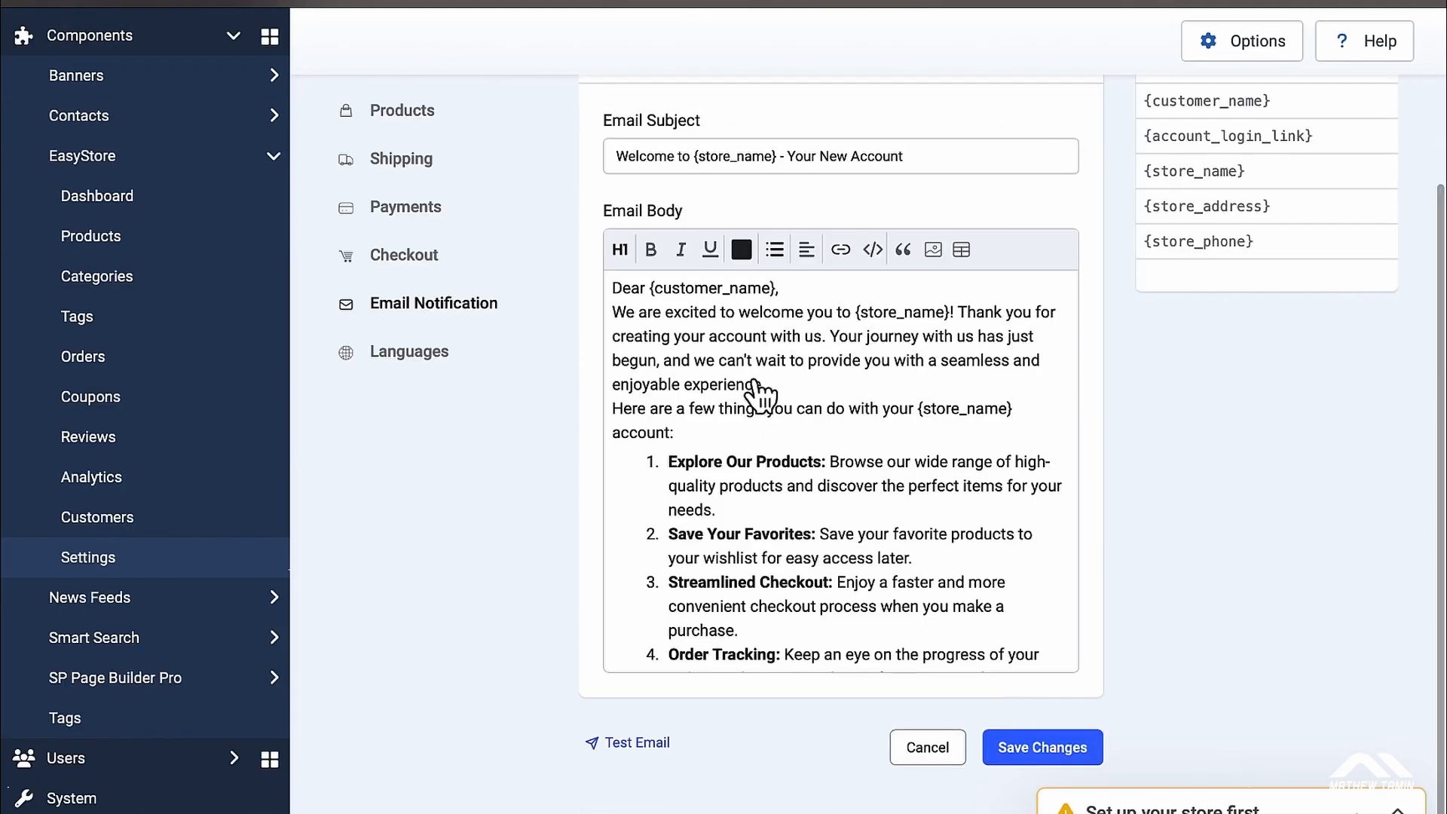
scroll(762, 349, "down", 1)
scroll(764, 346, "up", 1)
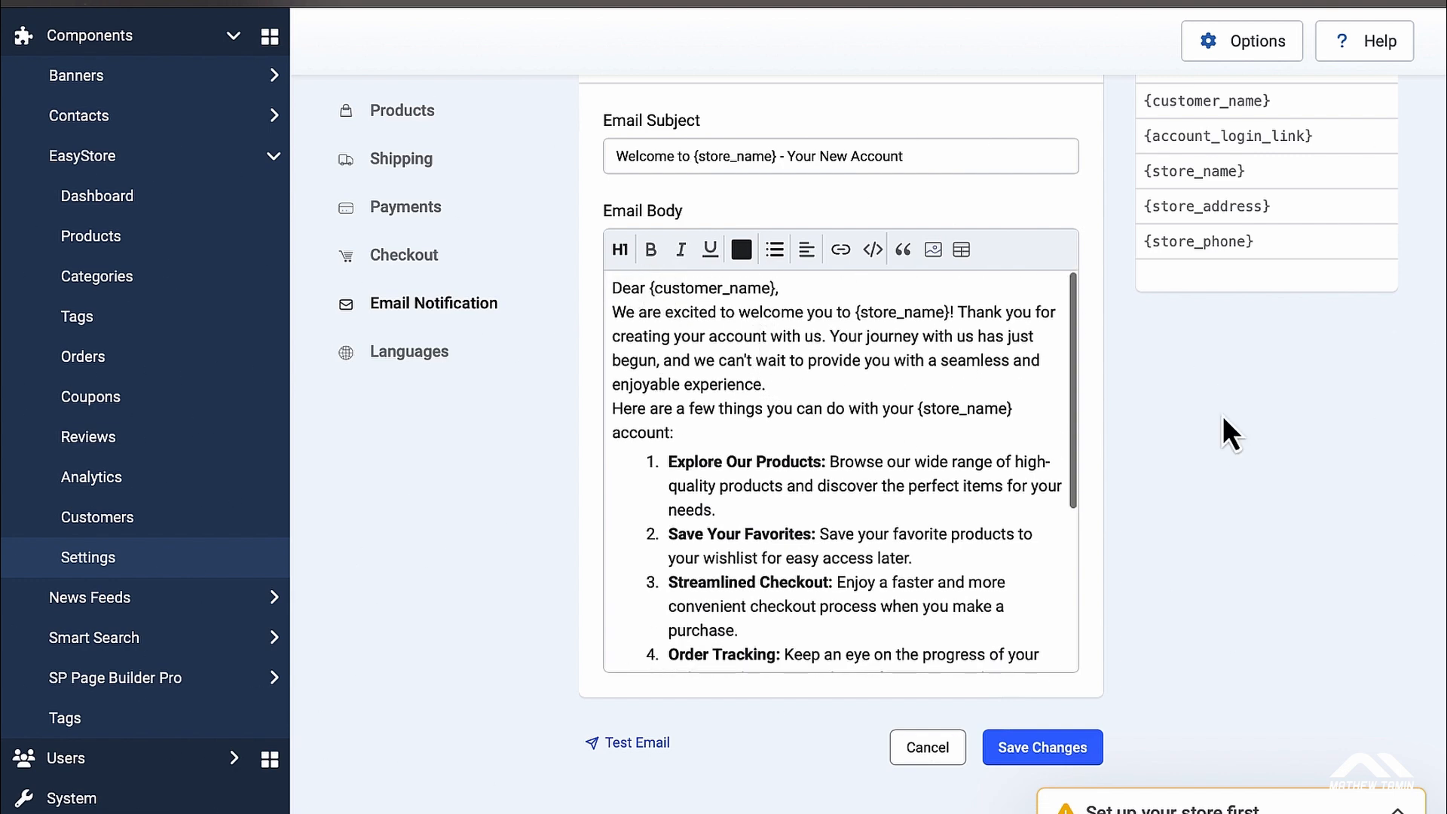
scroll(1223, 414, "up", 1)
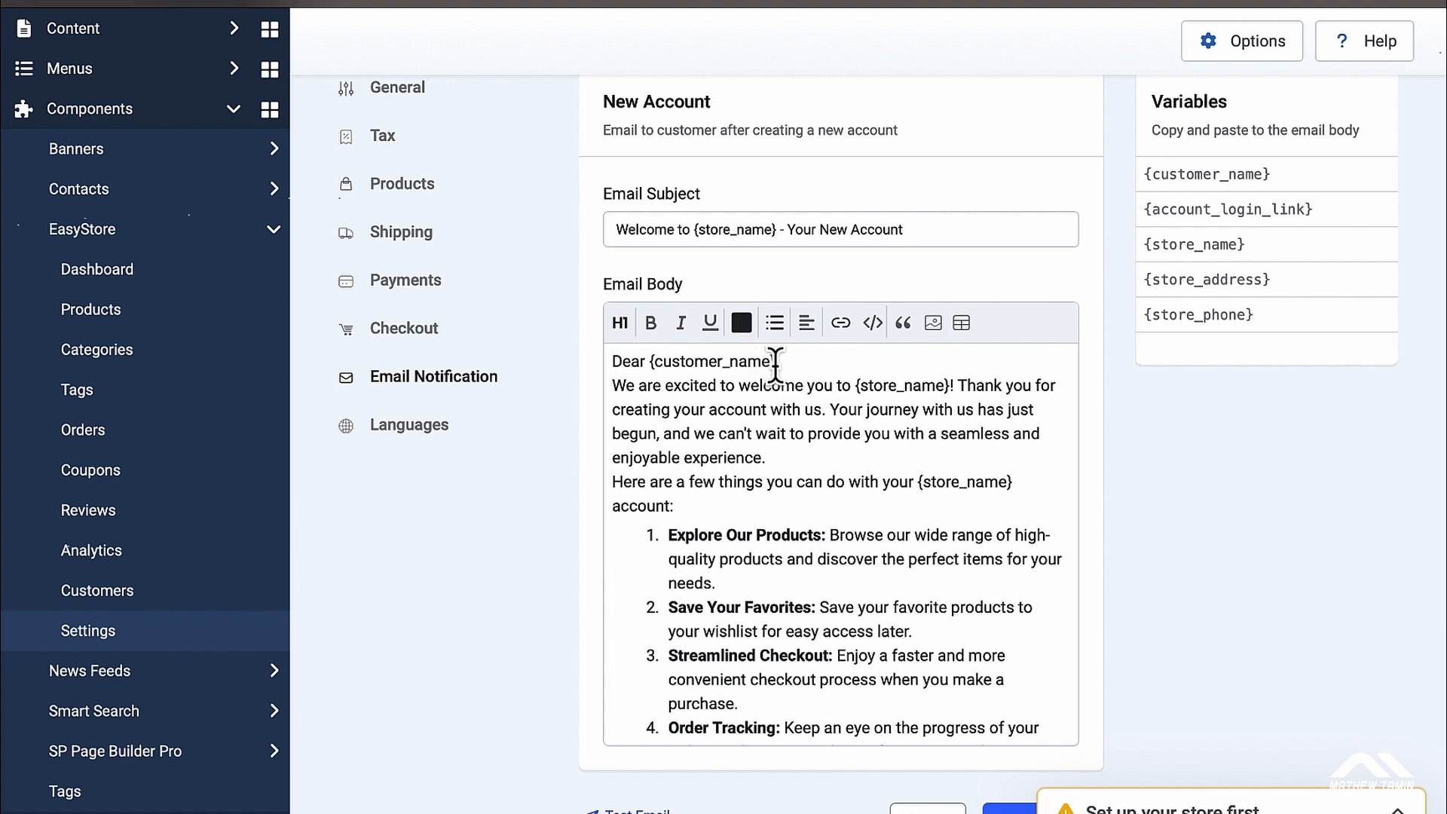
Step: Change the Order confirmation greeting to 'Dear {customer_name},', save it, and return to Email Notification
left_click_drag(775, 363, 648, 362)
key("ctrl+c")
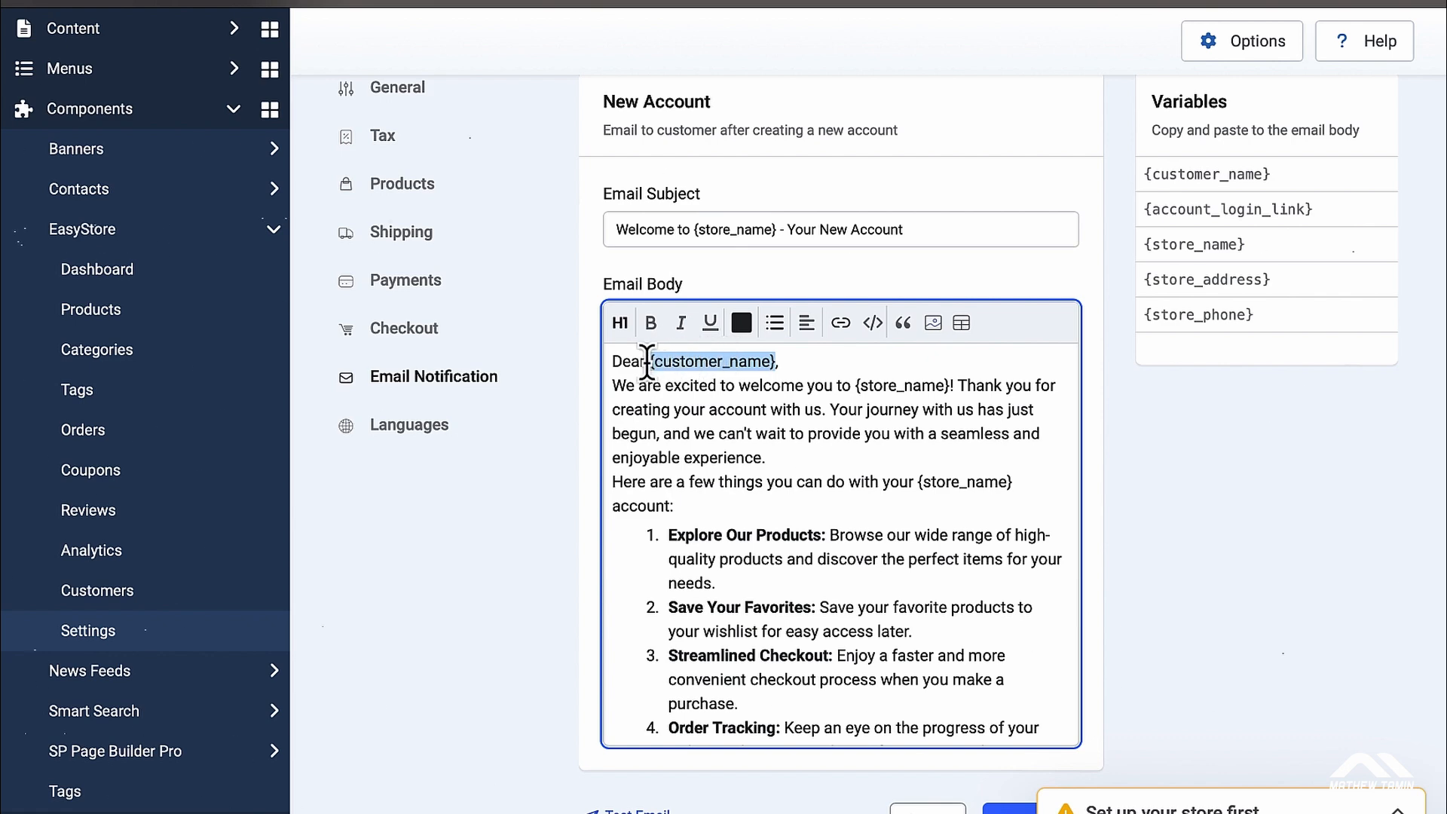
left_click(437, 381)
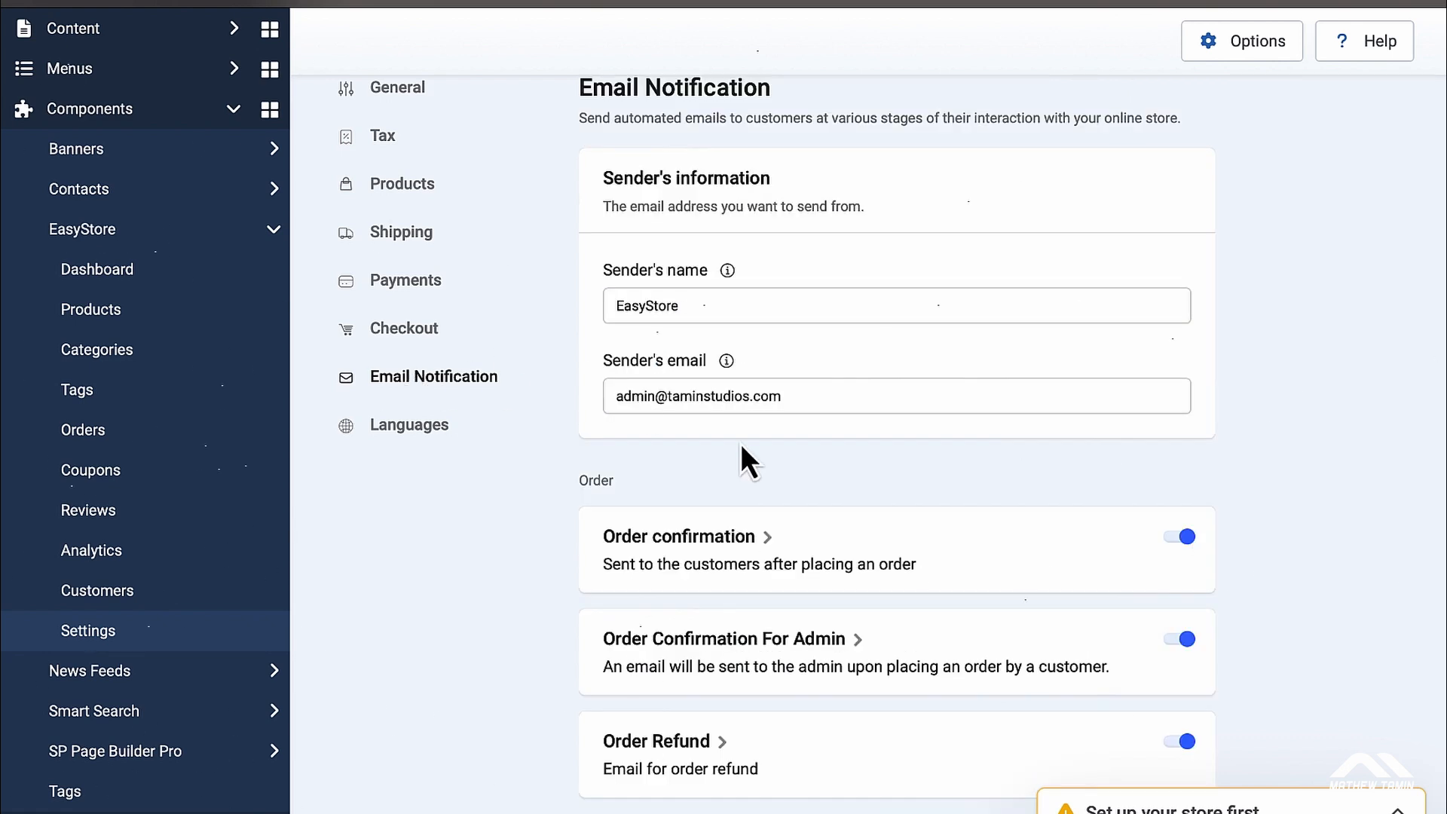
left_click(726, 538)
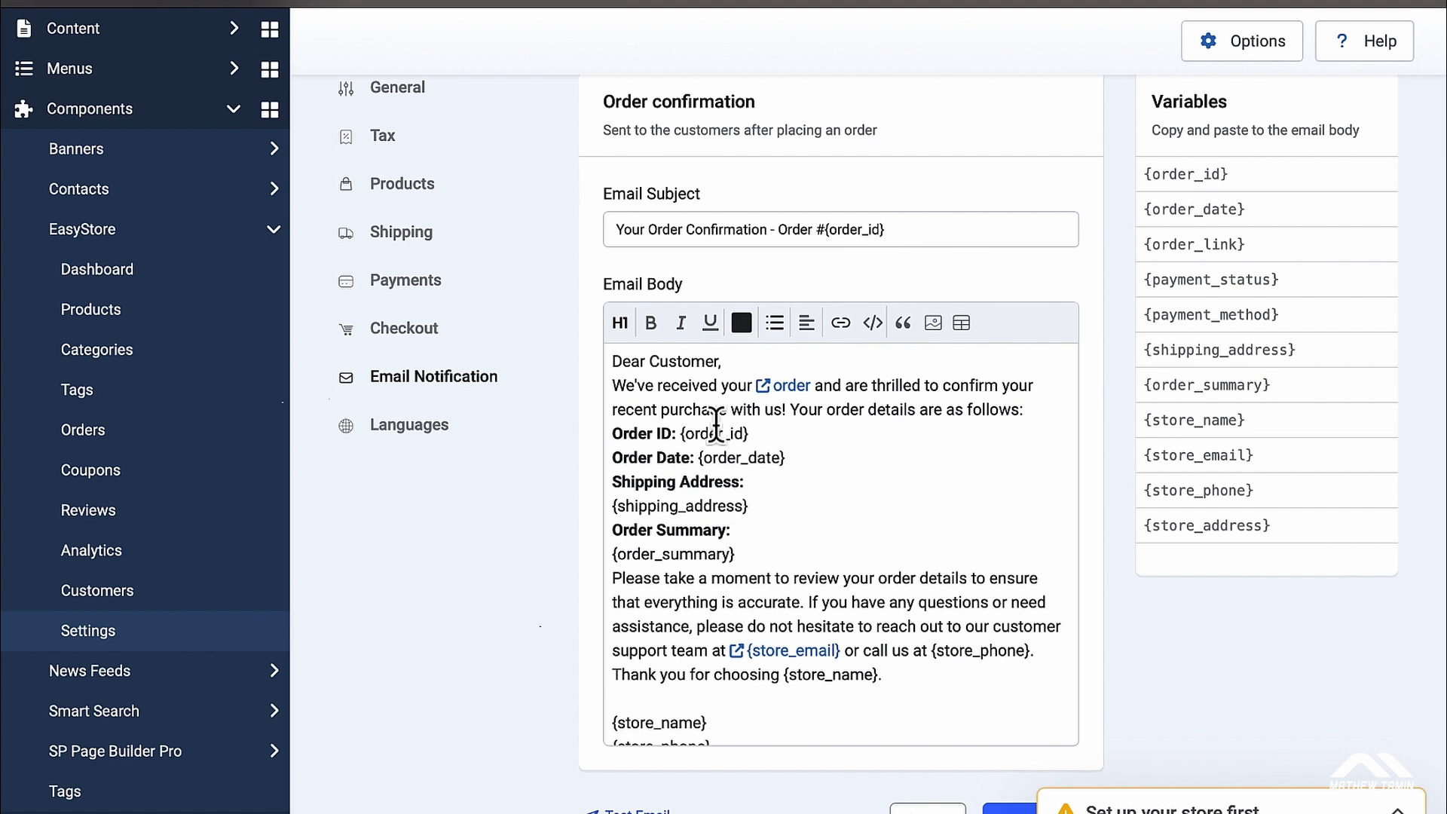
double_click(692, 361)
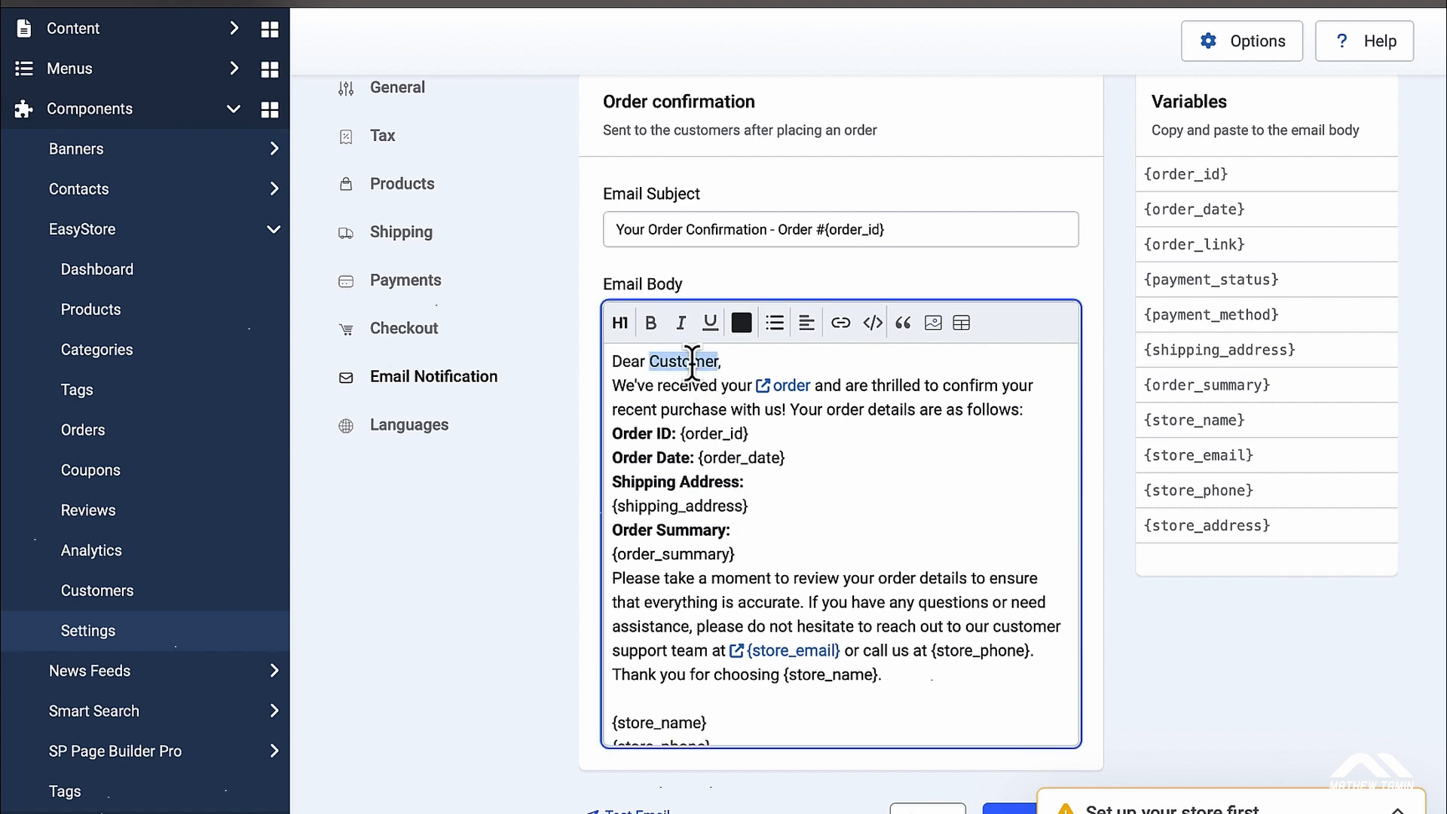
key("ctrl+v")
left_click(1011, 808)
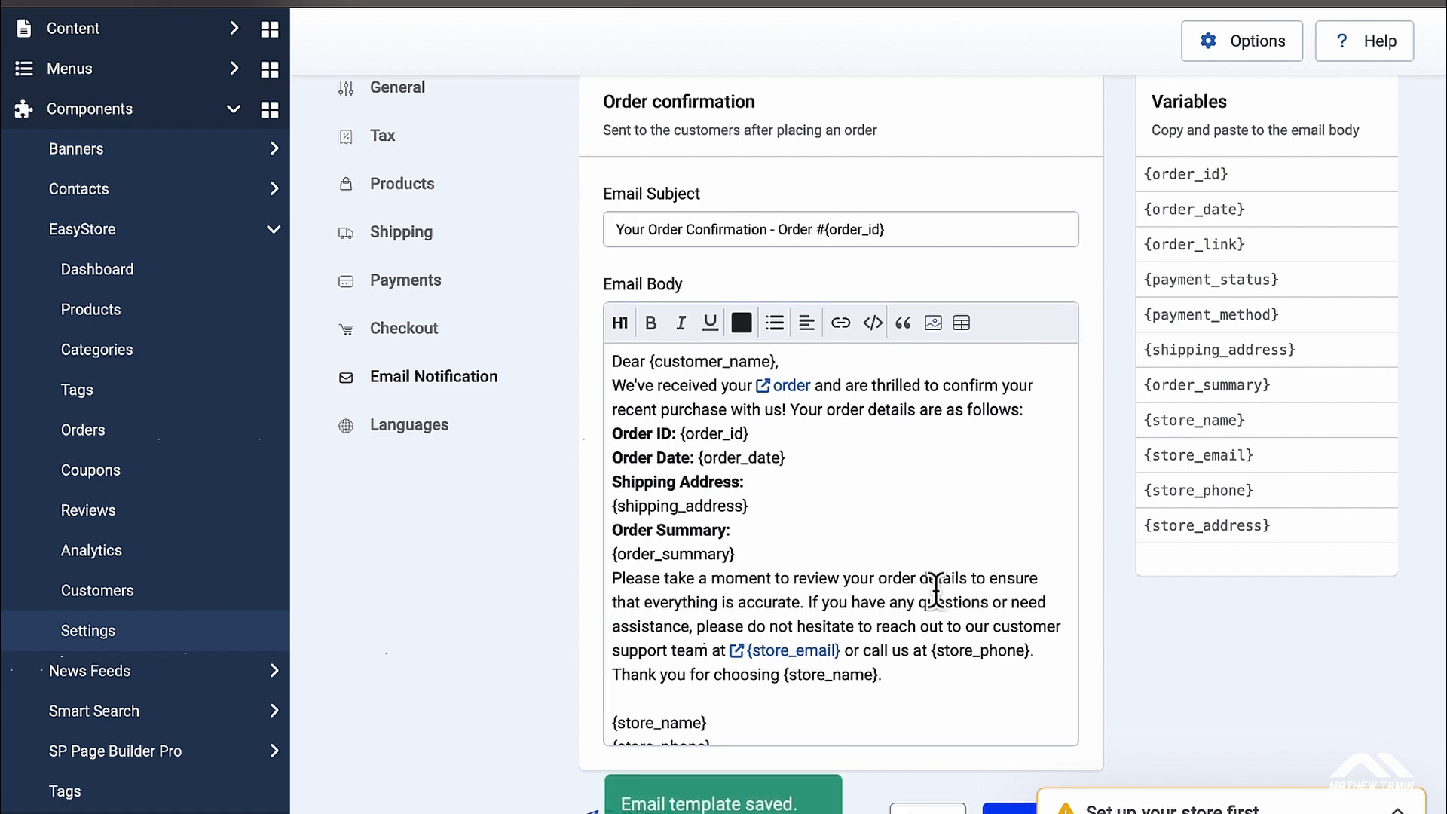
left_click(471, 381)
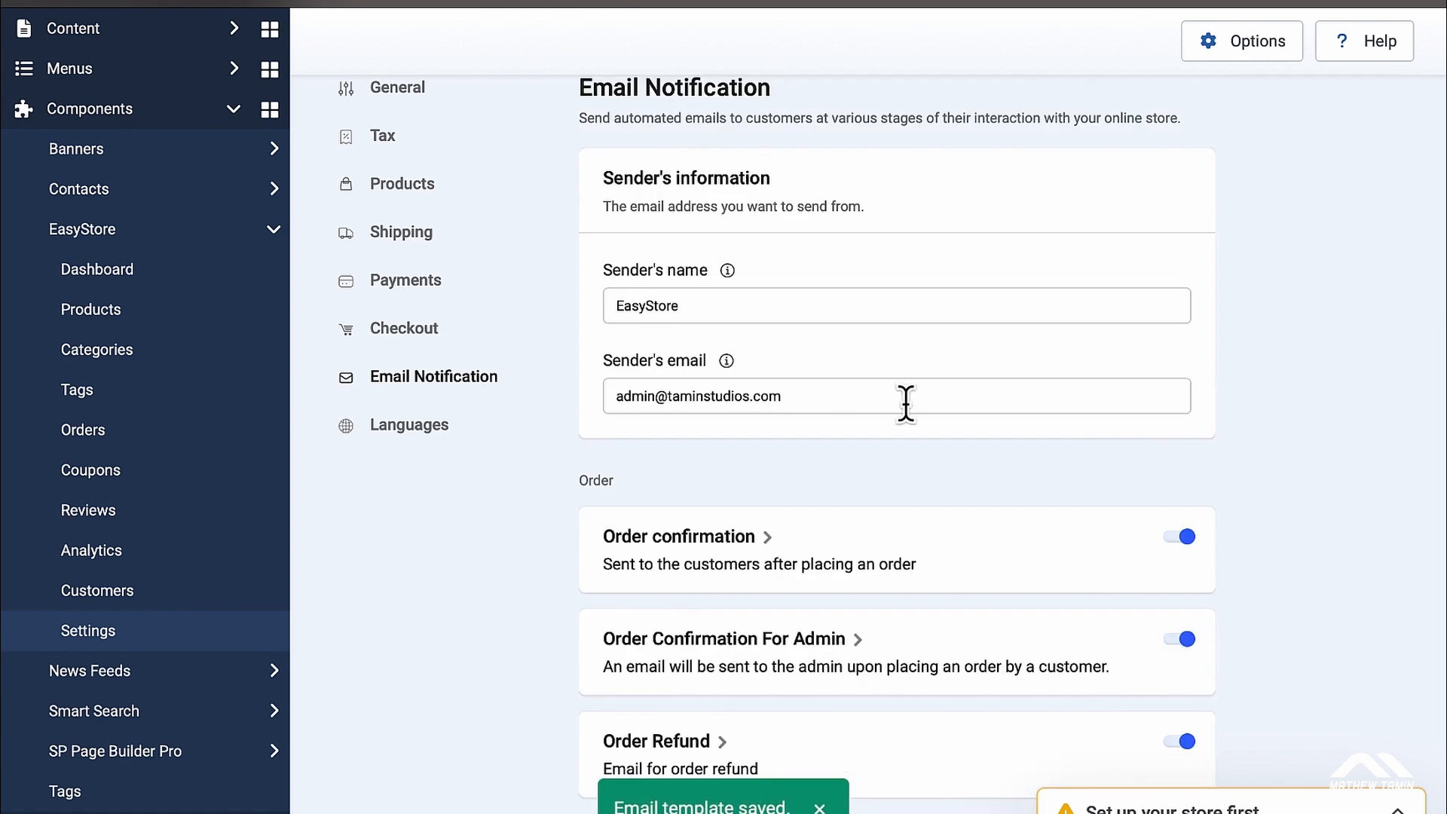
scroll(906, 403, "down", 7)
scroll(905, 404, "up", 9)
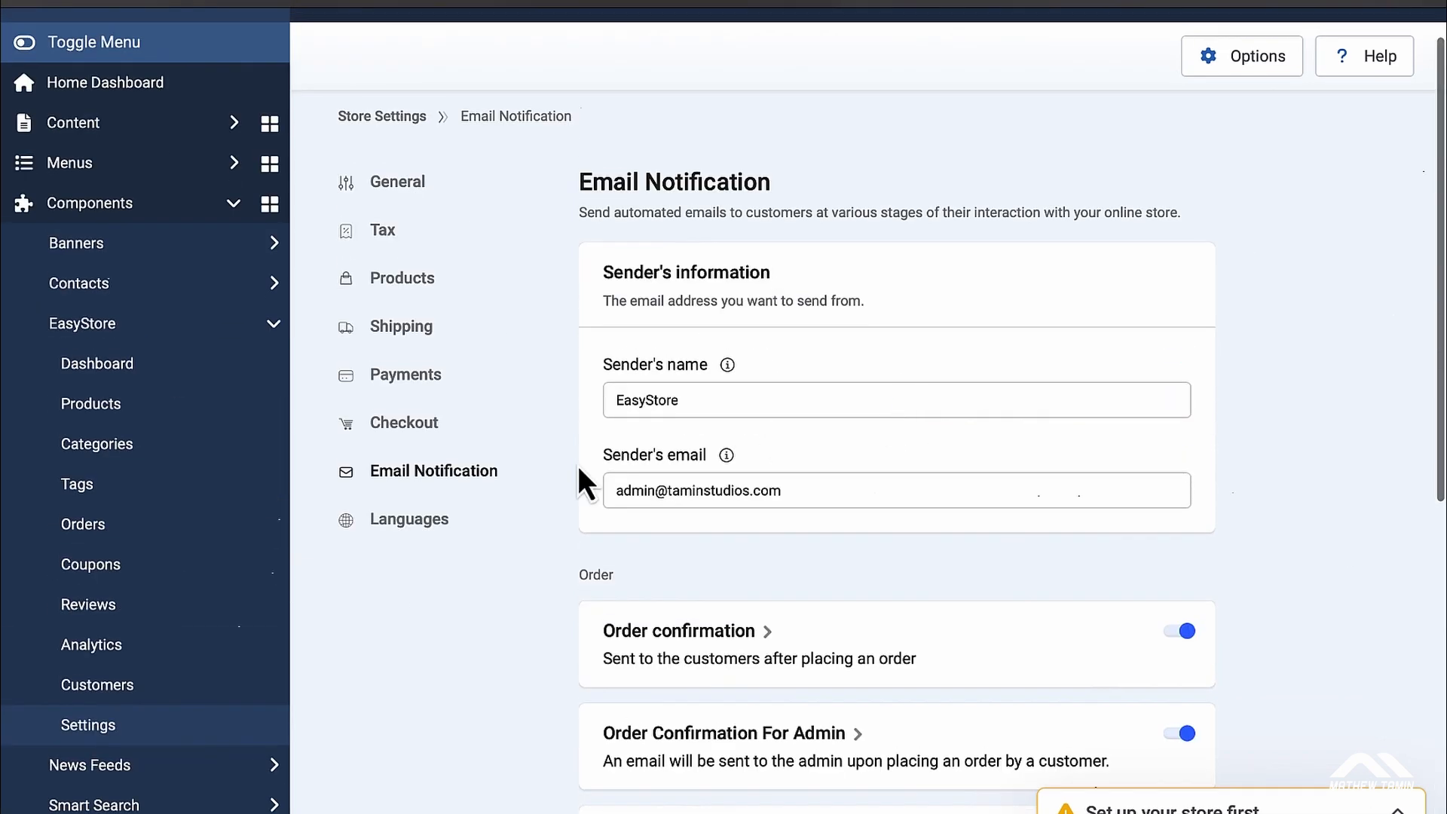
Step: Browse the Languages list without installing any, then expand the 'Set up your store first' checklist
left_click(405, 523)
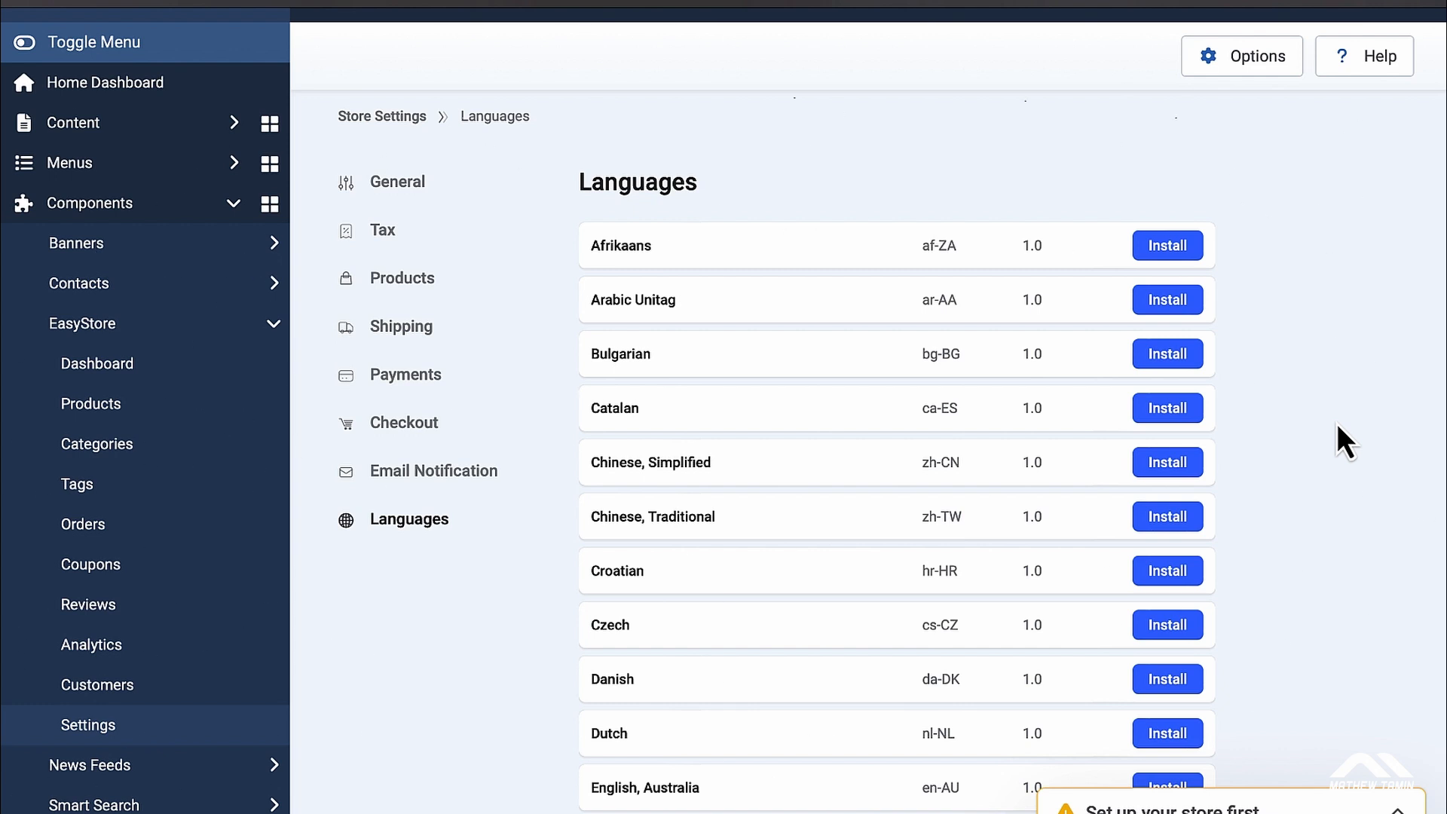
scroll(1337, 423, "down", 4)
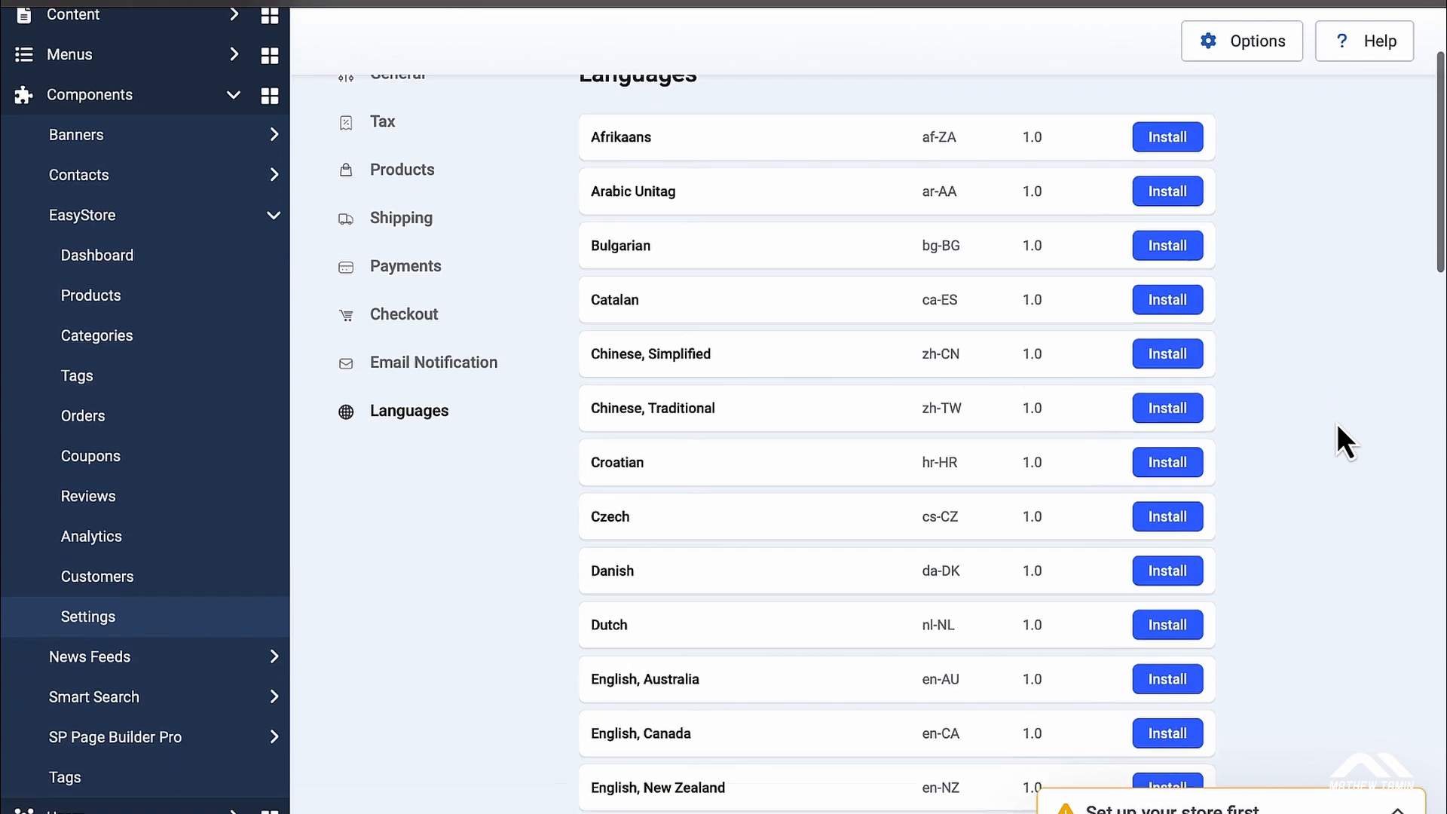
scroll(1337, 424, "down", 7)
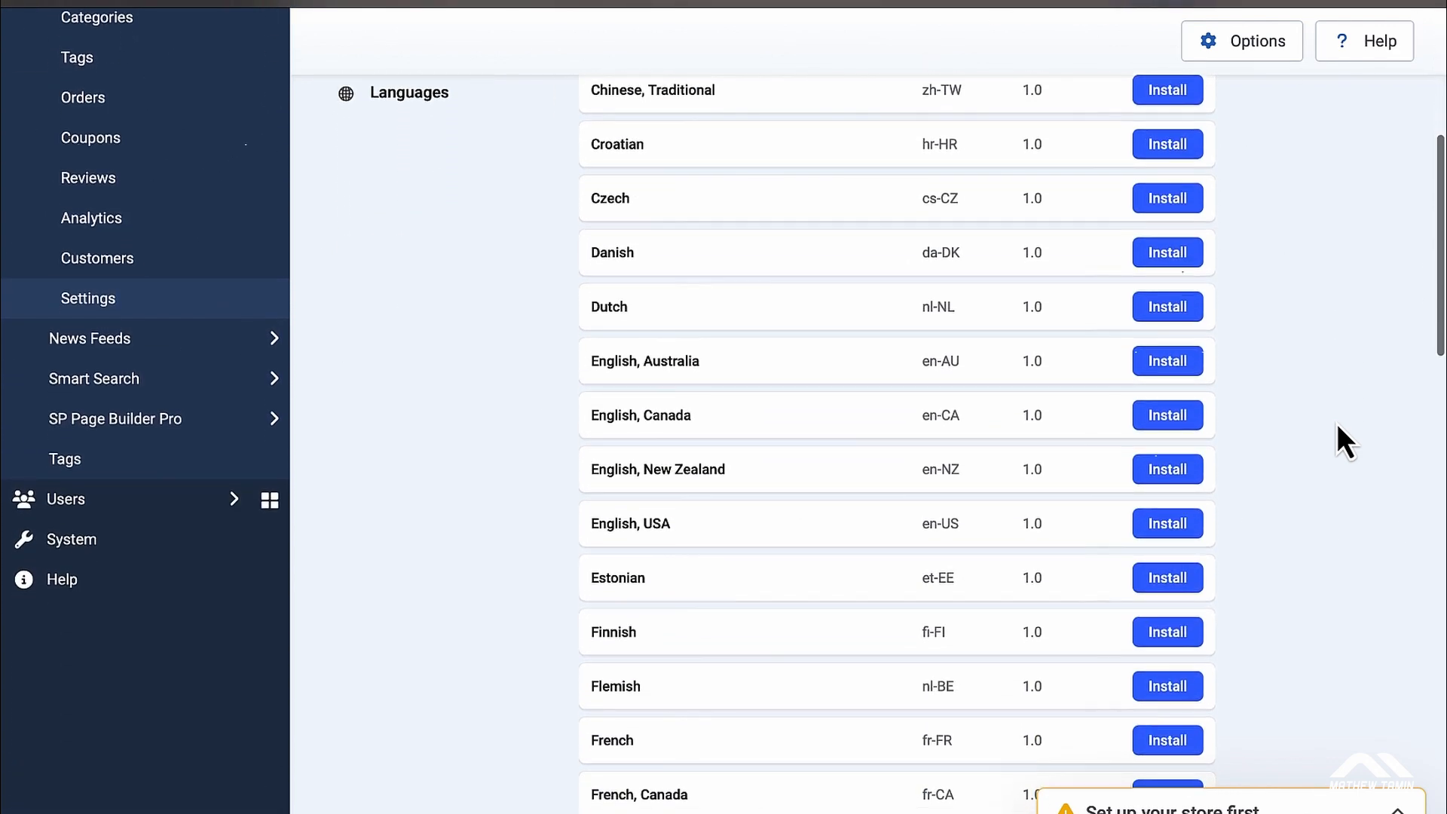
scroll(1337, 424, "down", 1)
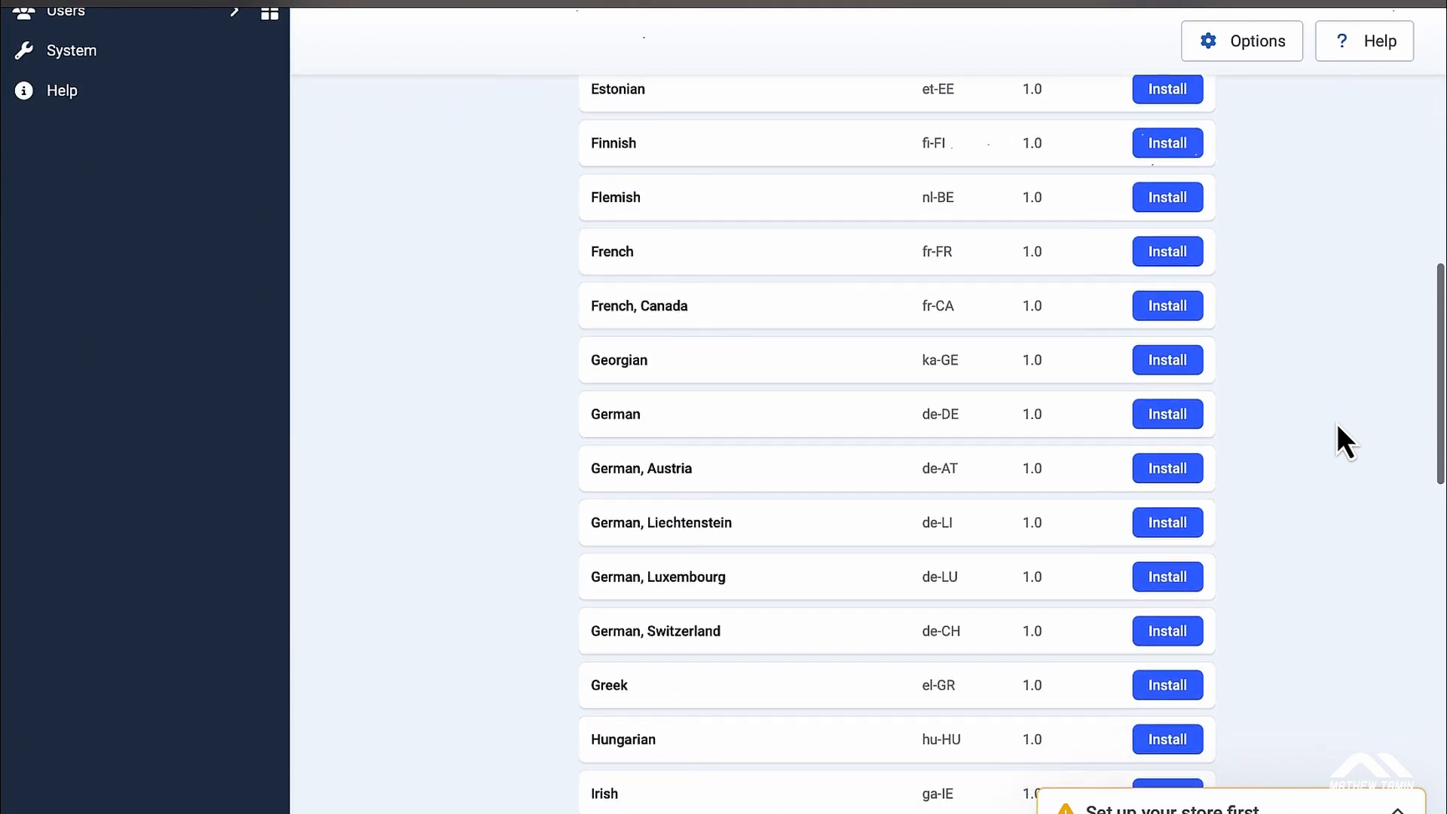
scroll(1139, 420, "down", 2)
scroll(1142, 424, "down", 5)
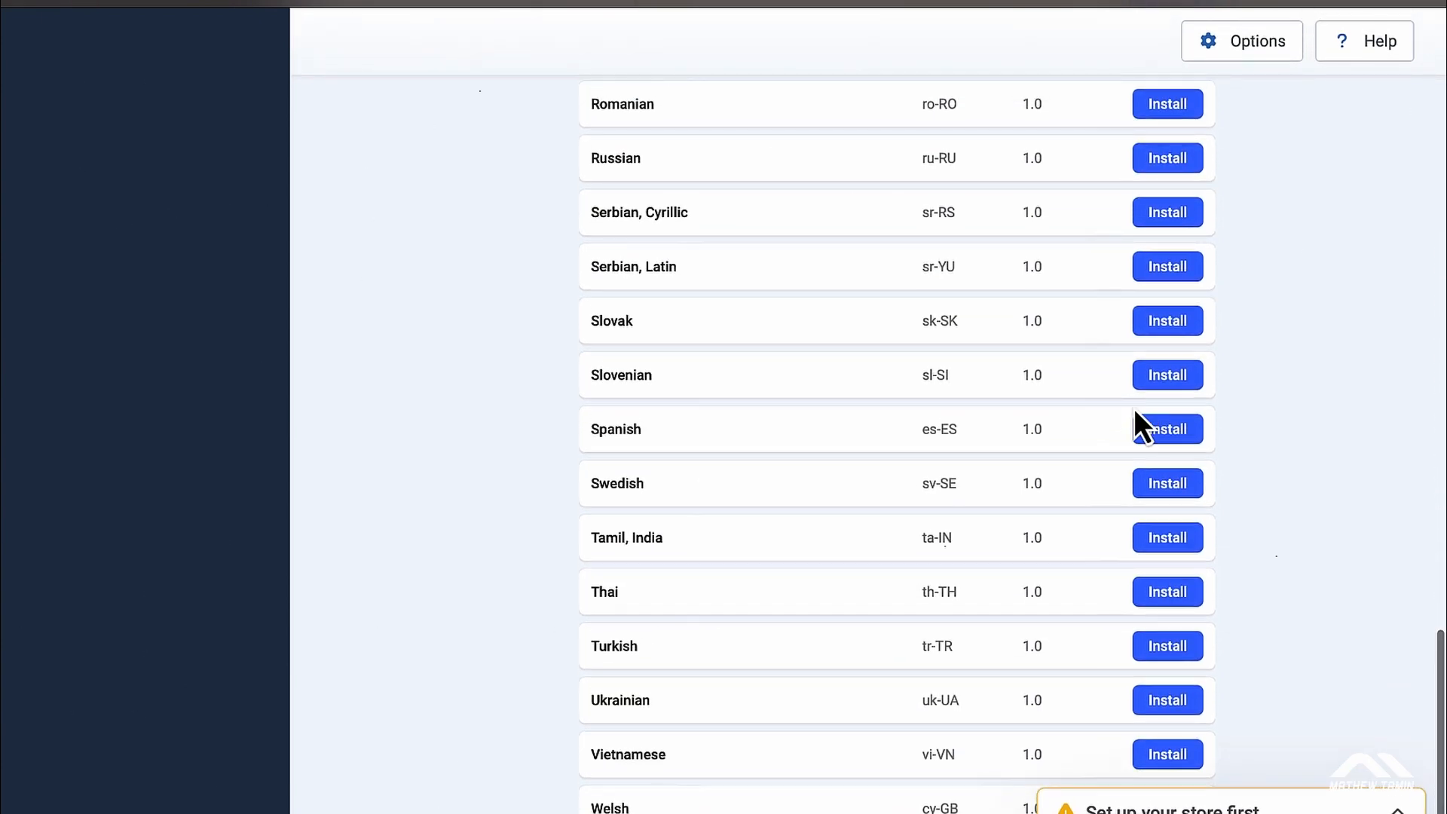
scroll(1134, 411, "up", 20)
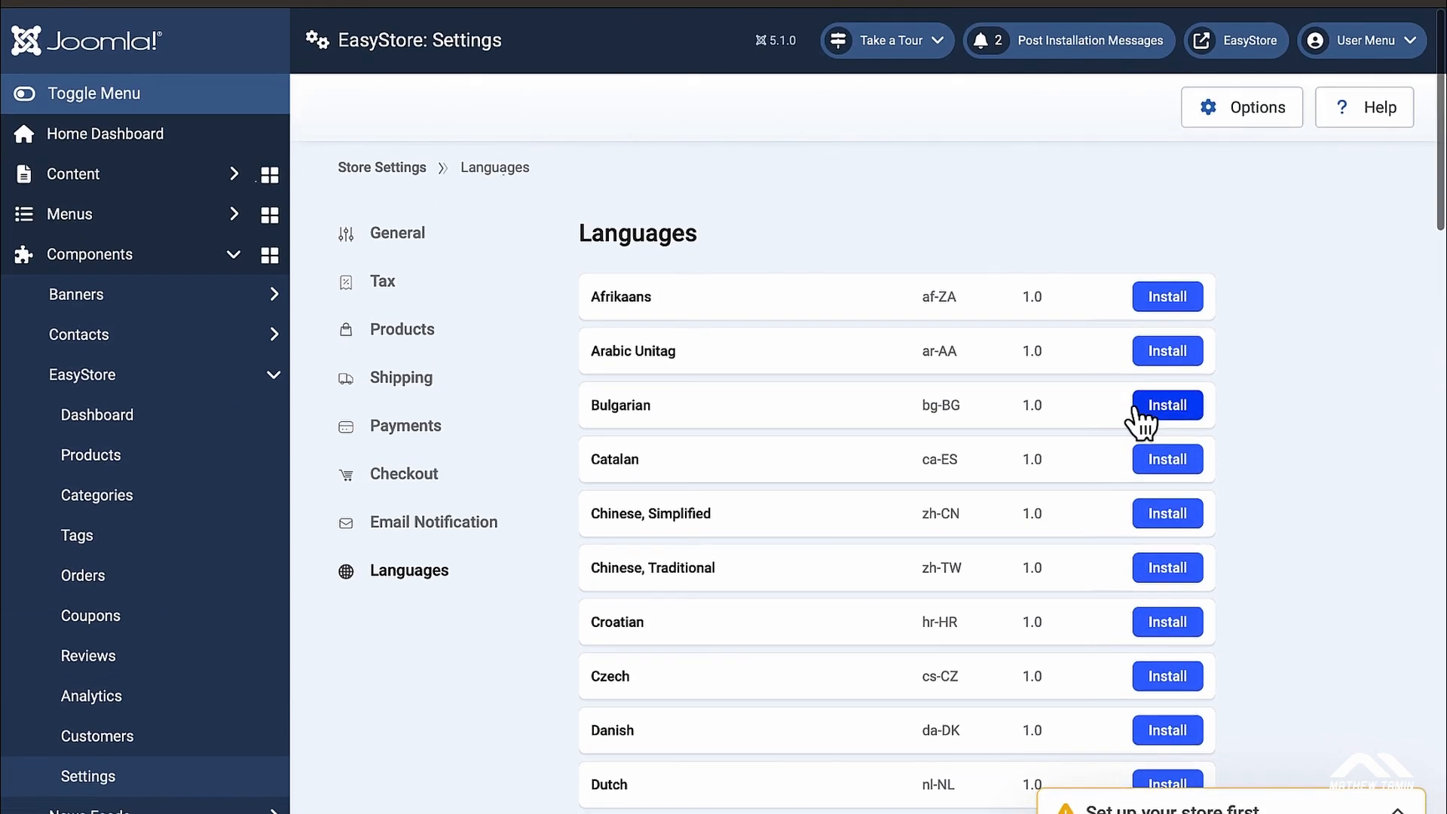
scroll(1137, 413, "down", 1)
scroll(1176, 373, "down", 3)
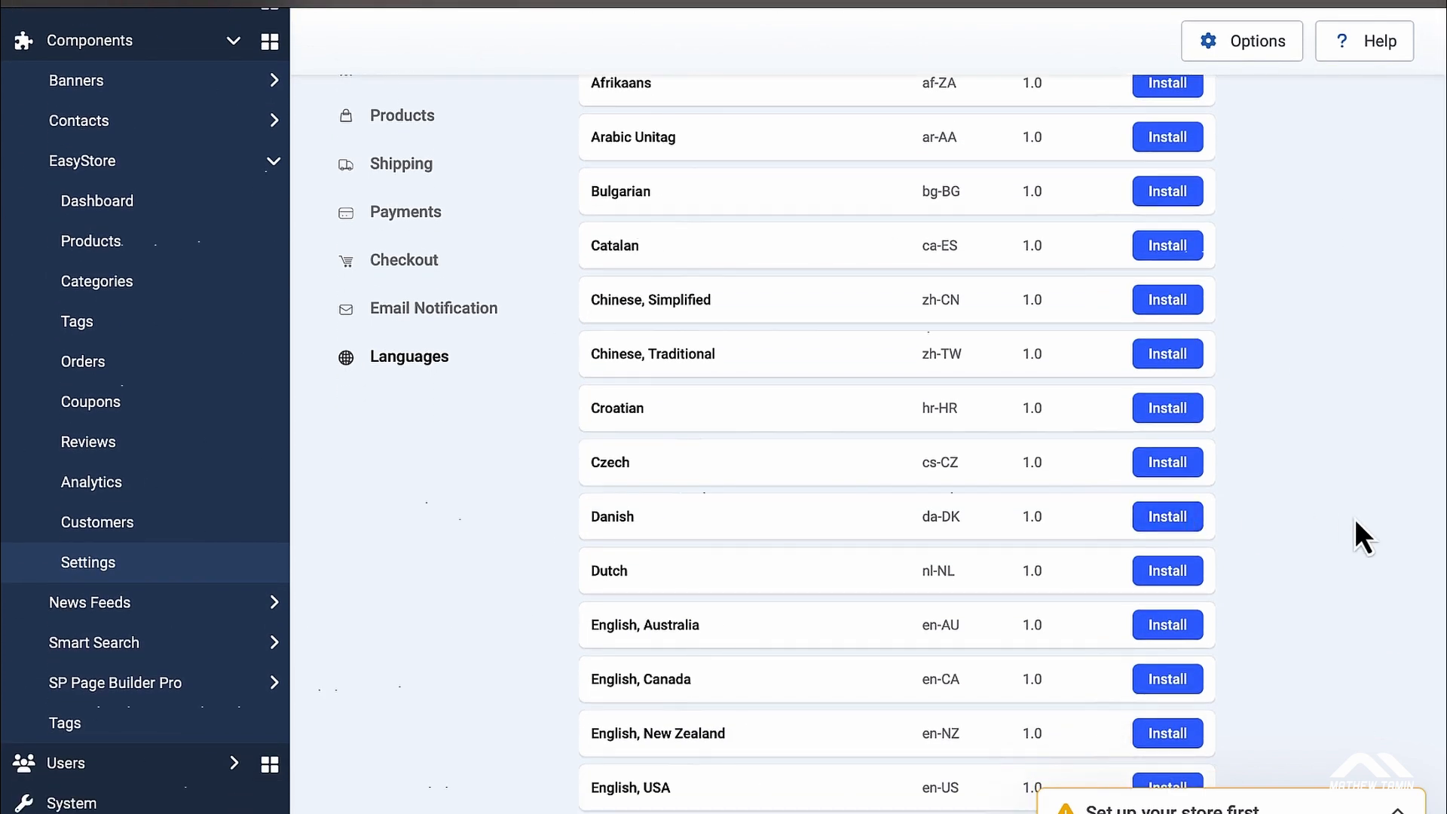
scroll(1356, 522, "down", 8)
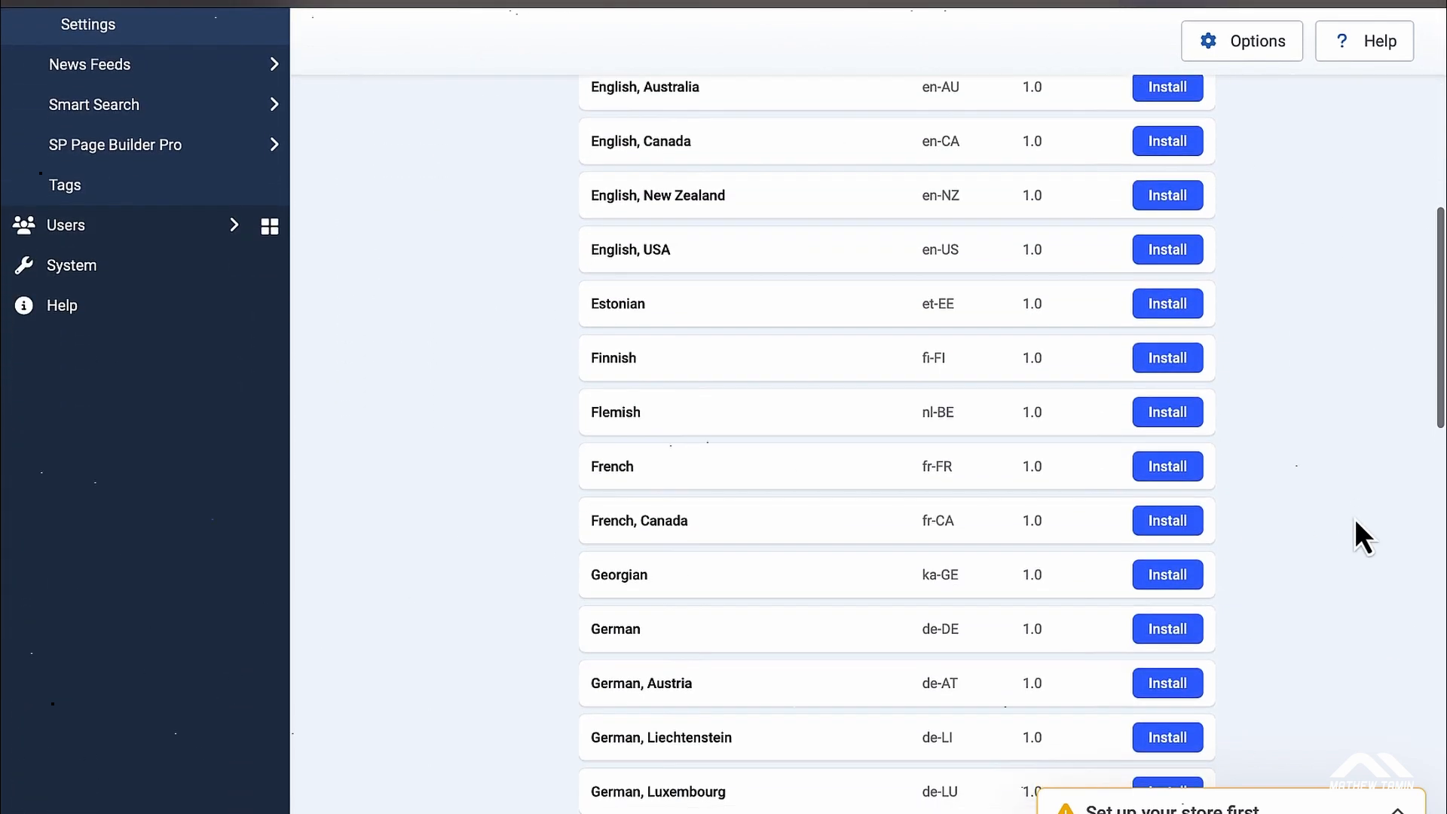
left_click(1389, 801)
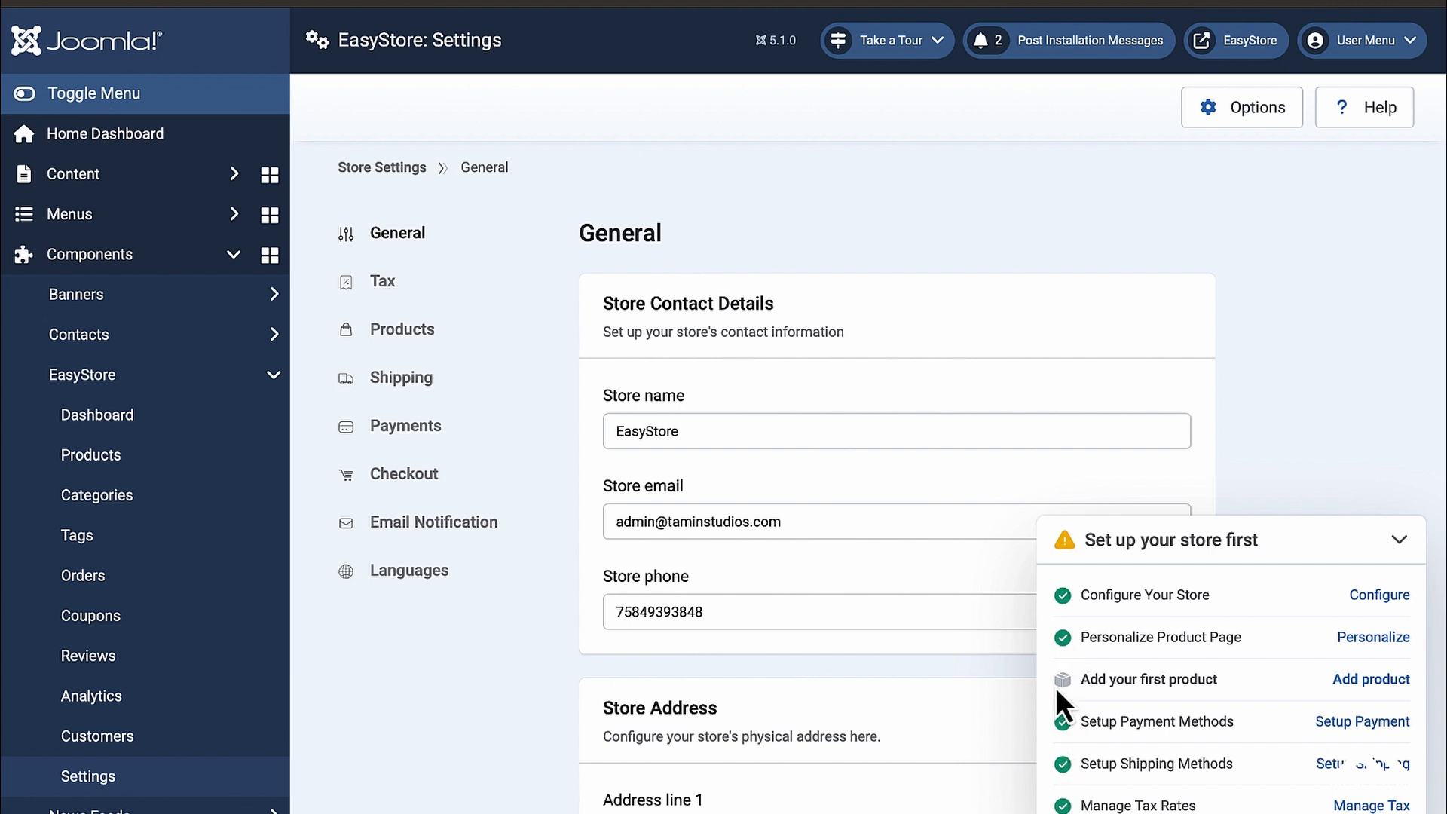
Step: Open a blank New Product form from the checklist's 'Add product' task, then collapse the checklist
left_click(1373, 682)
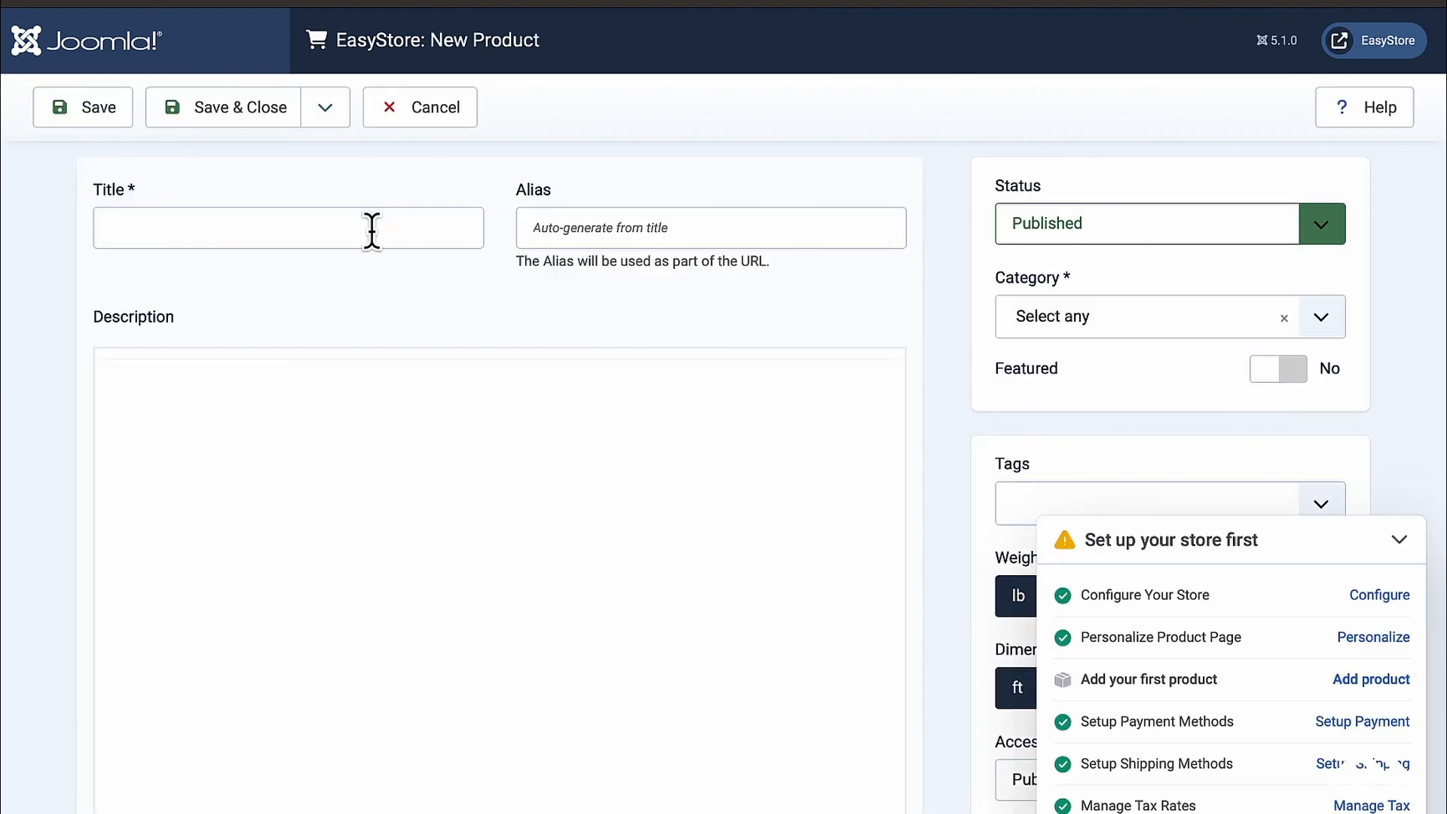
left_click(1400, 540)
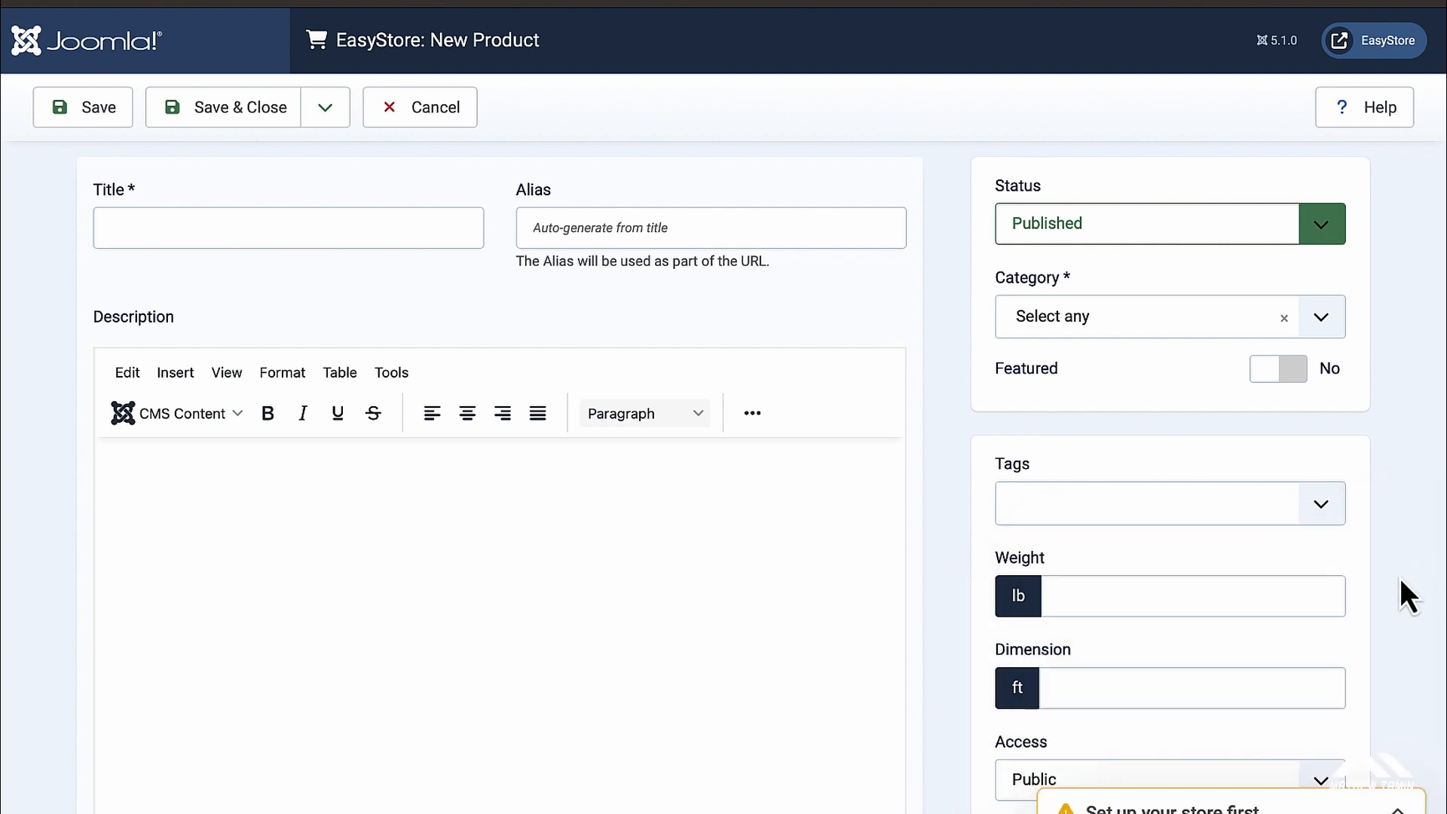
scroll(763, 573, "down", 8)
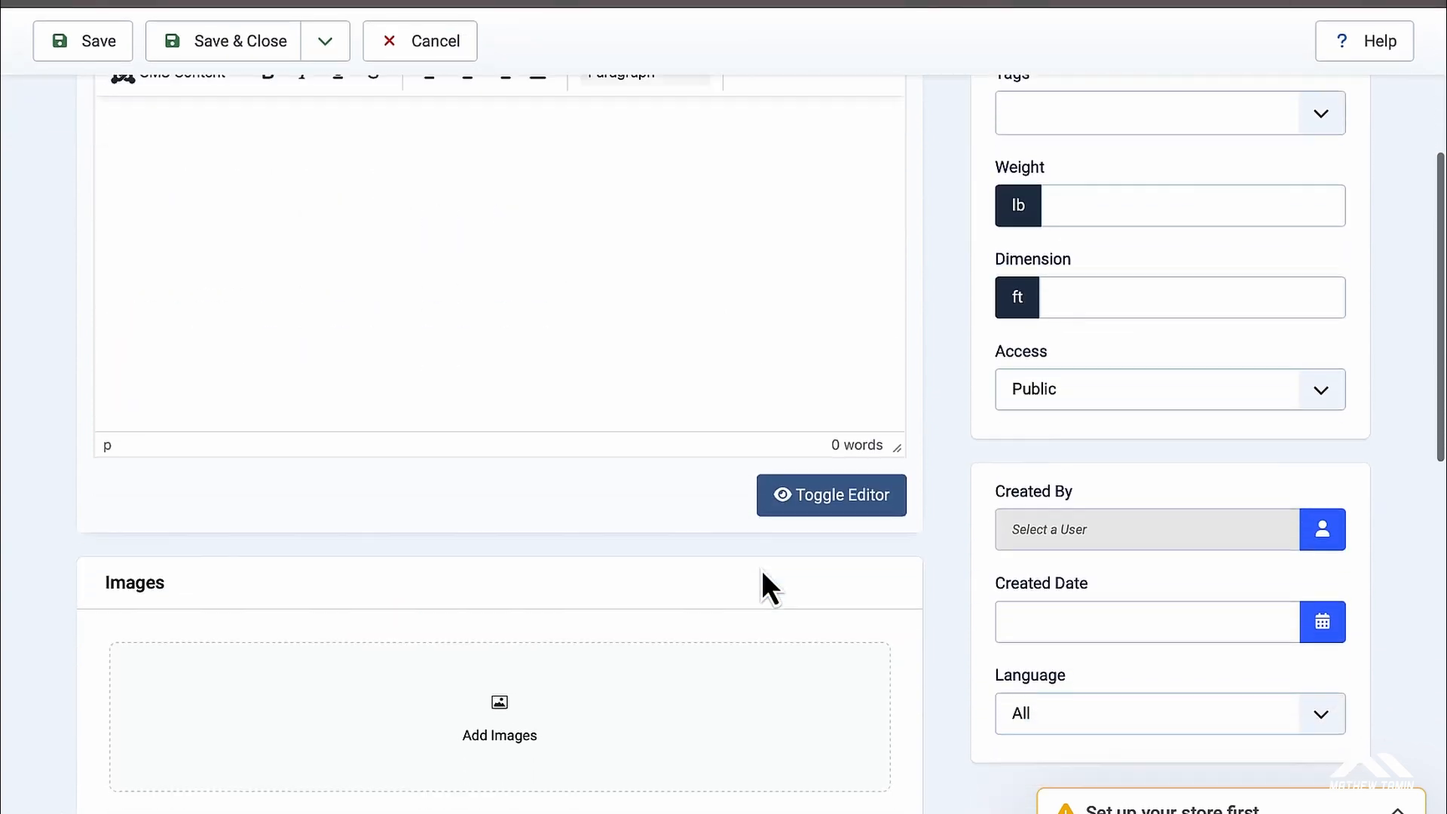